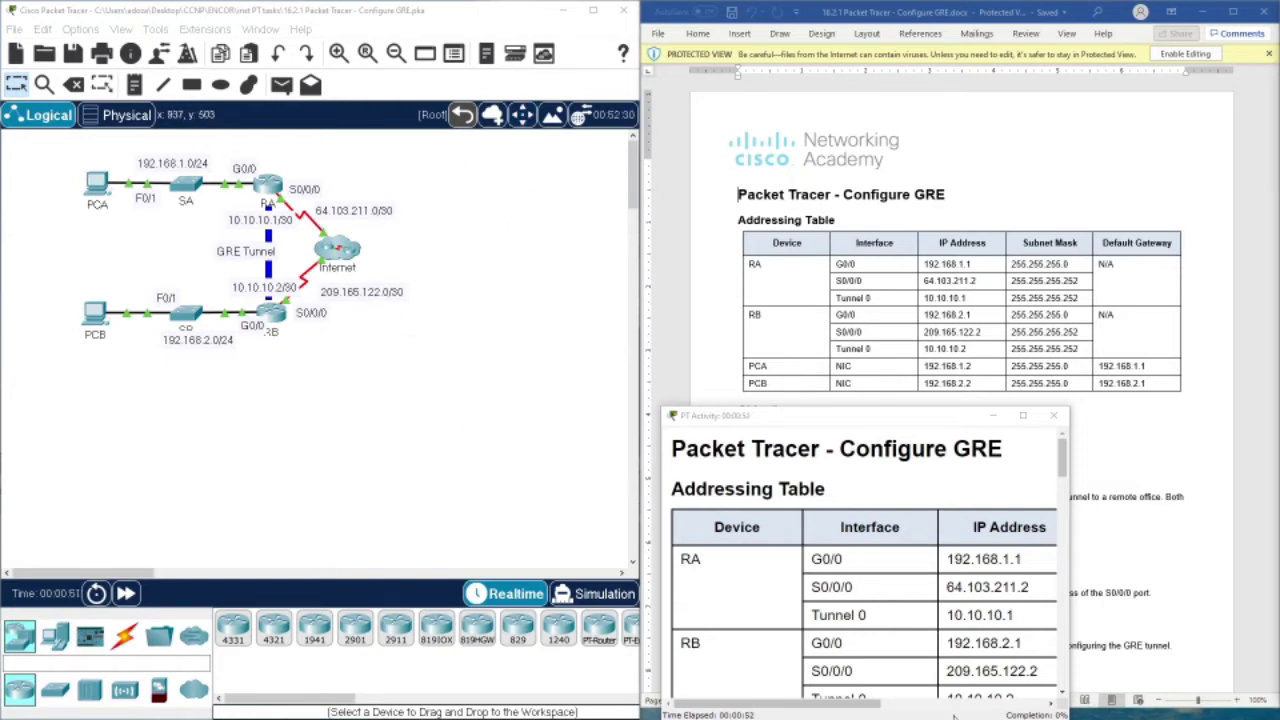
# Switch to the Word instructions and read the addressing table, objectives, scenario and Part 1 tasks
pyautogui.click(987, 716)
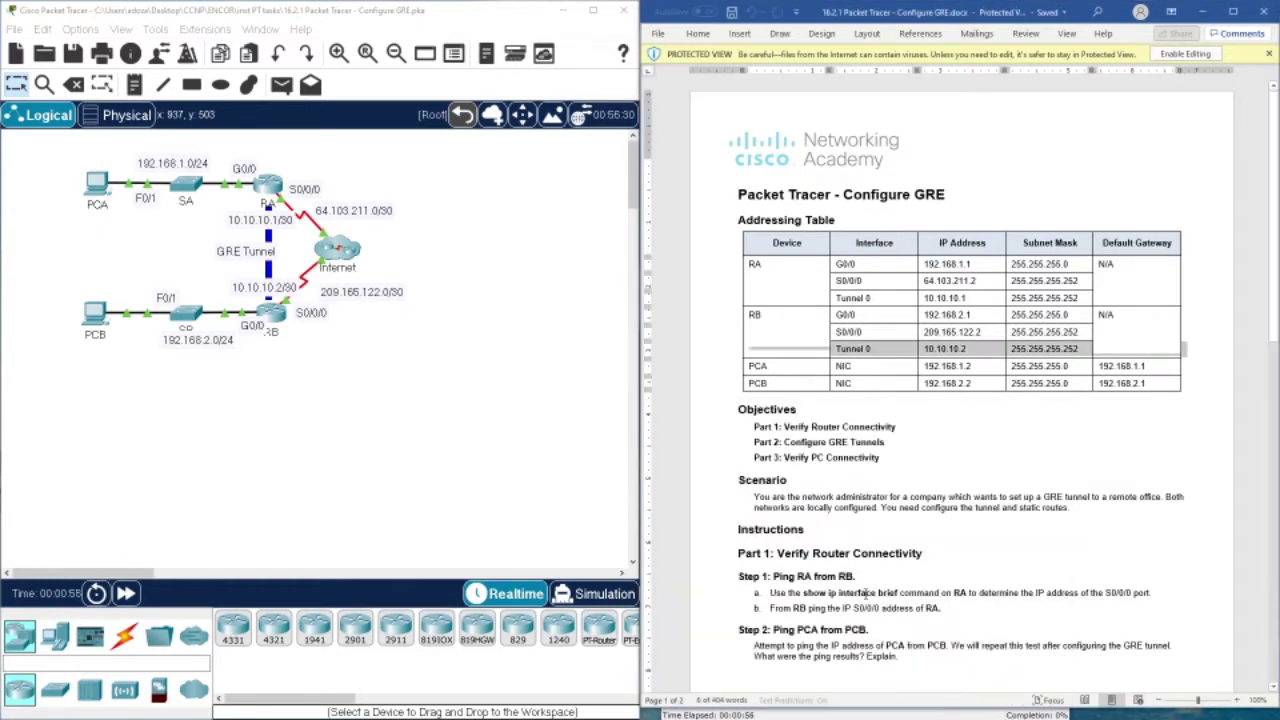
pyautogui.scroll(-2, 798, 455)
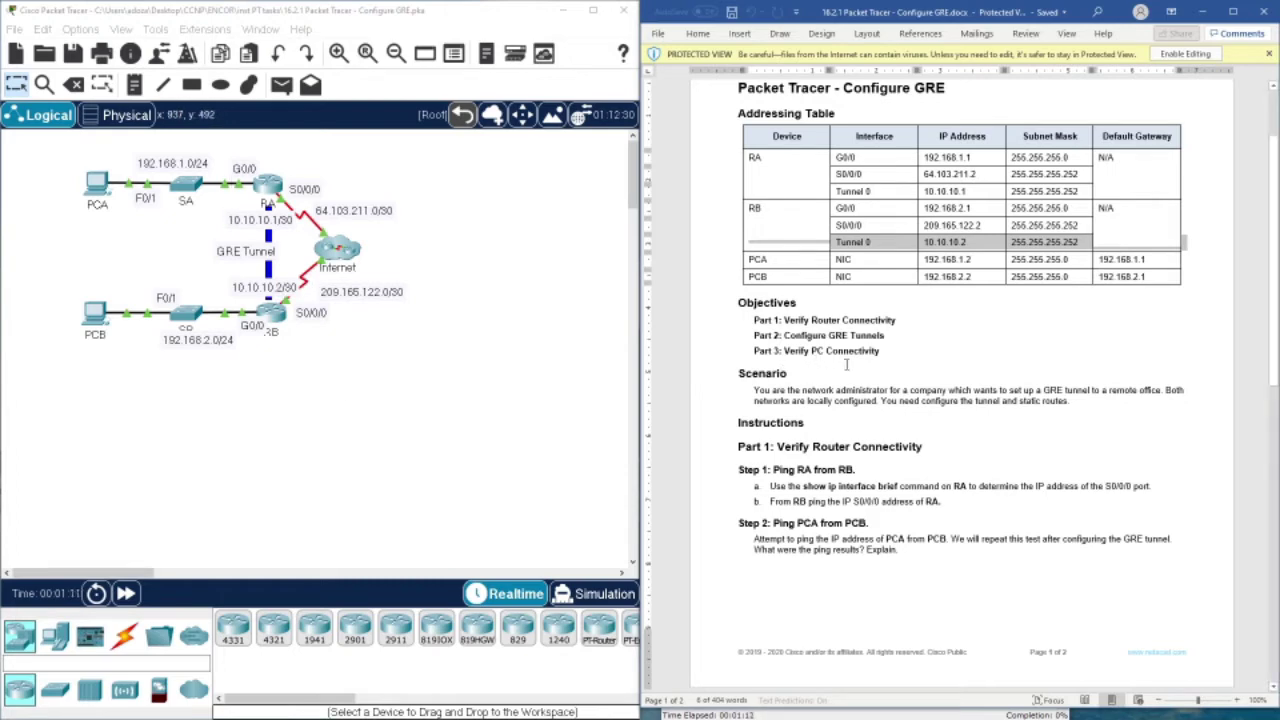
pyautogui.scroll(-3, 846, 365)
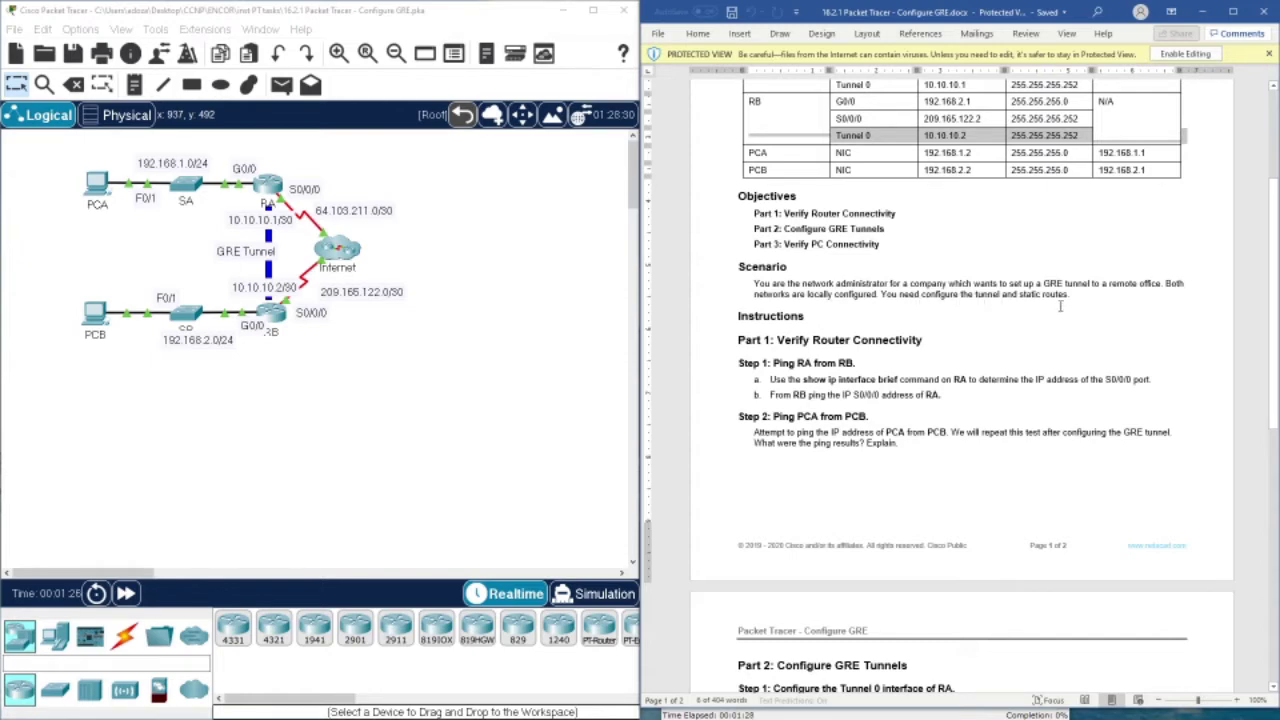
pyautogui.scroll(-2, 873, 349)
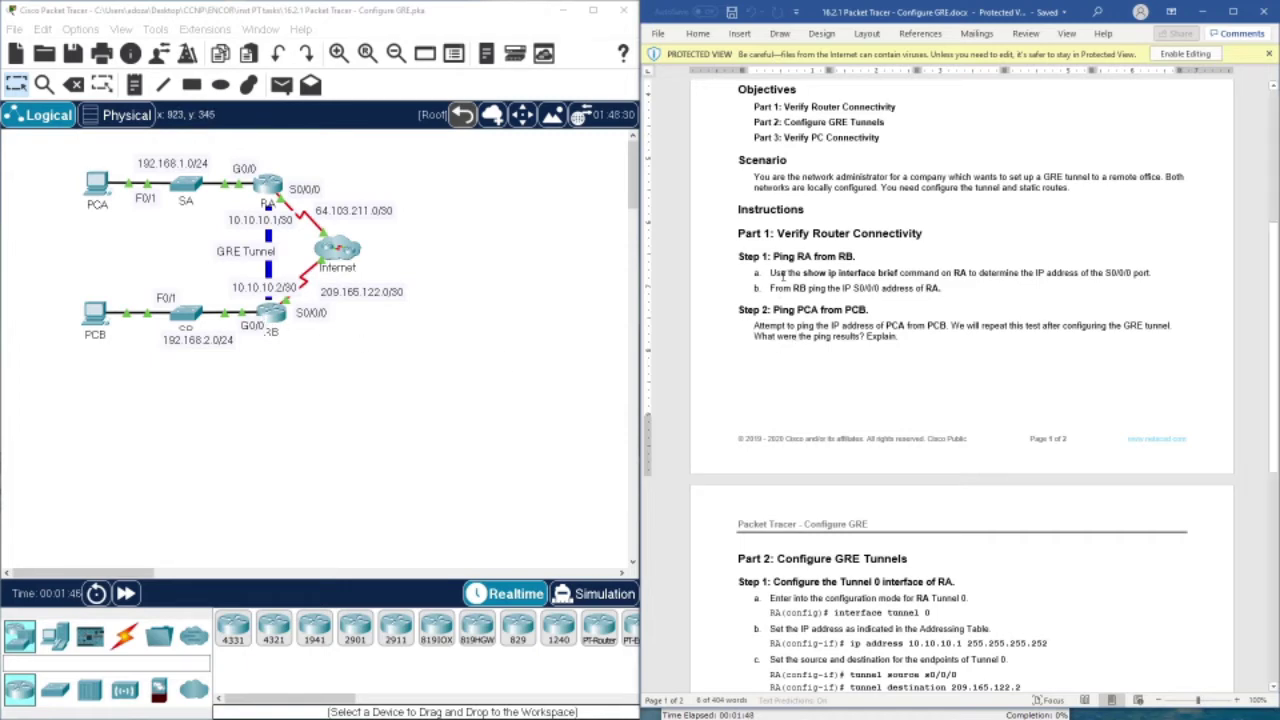
# On router RA, enter privileged EXEC mode and run show ip int br to list the interface addresses
pyautogui.click(268, 185)
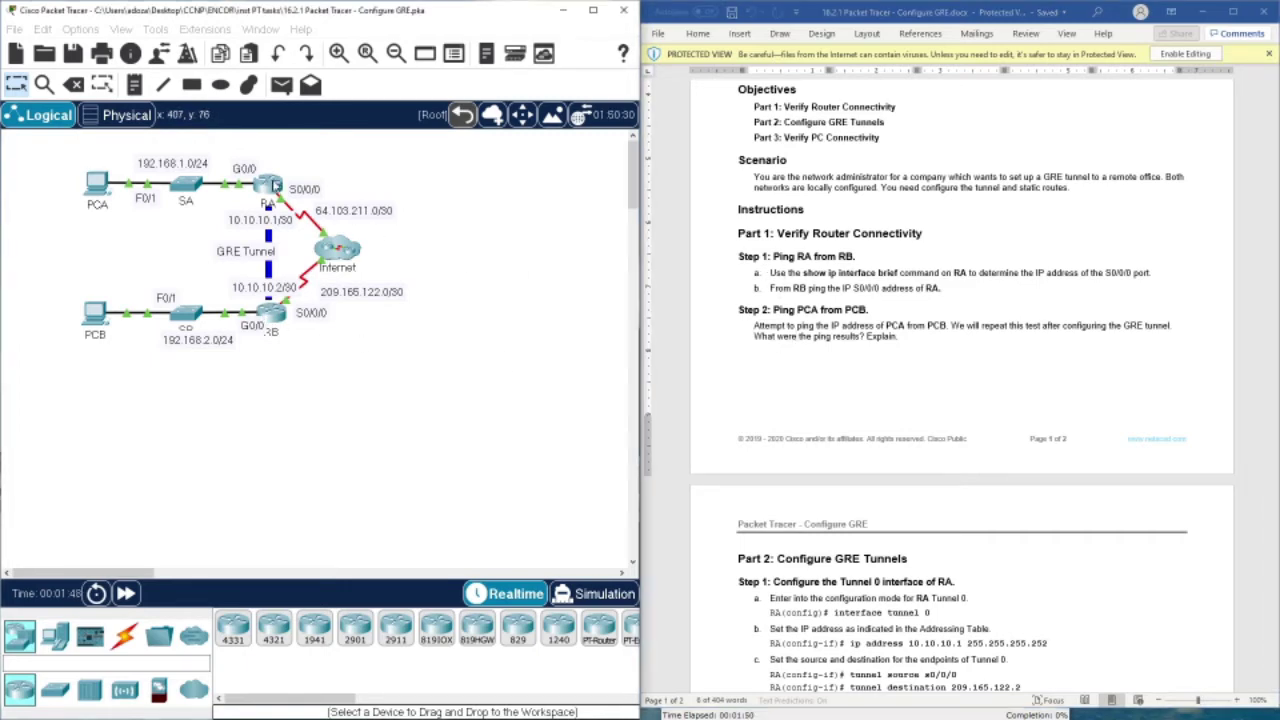
pyautogui.moveTo(515, 136); pyautogui.dragTo(253, 137)
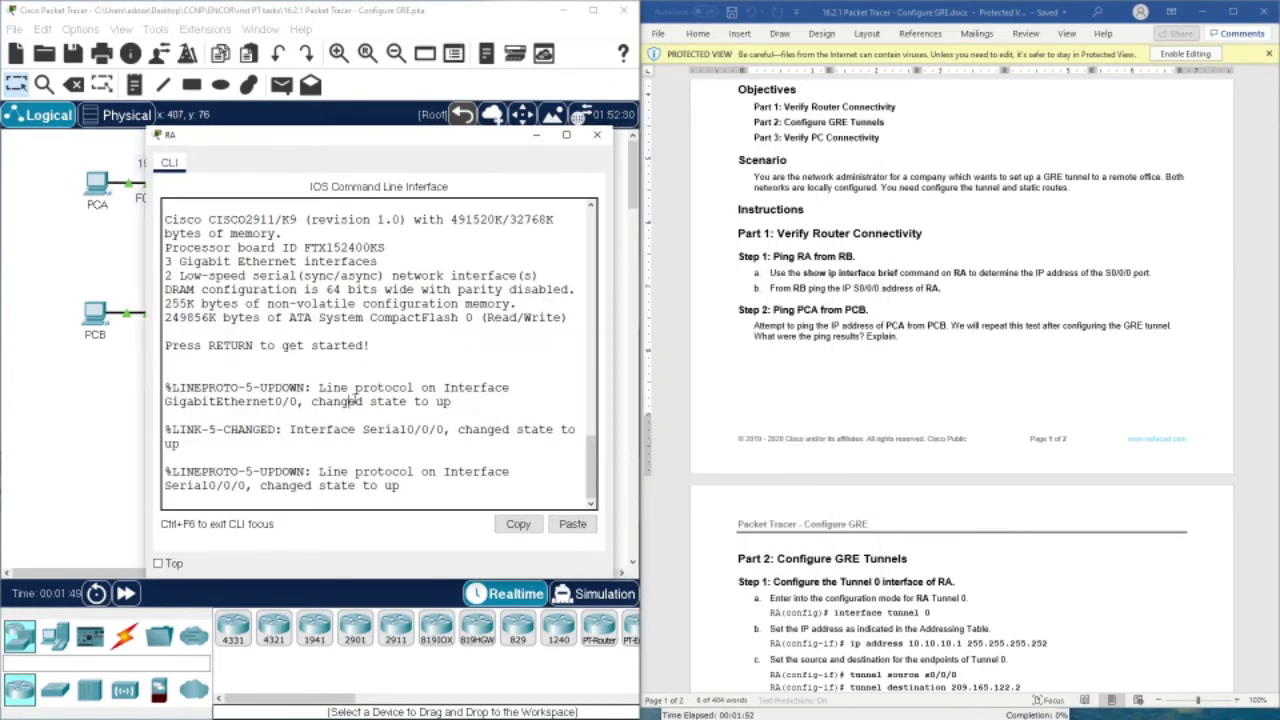
pyautogui.press('Return')
pyautogui.press('Return')
pyautogui.press('Return')
pyautogui.press('Return')
pyautogui.write('en')
pyautogui.press('Return')
pyautogui.write('s')
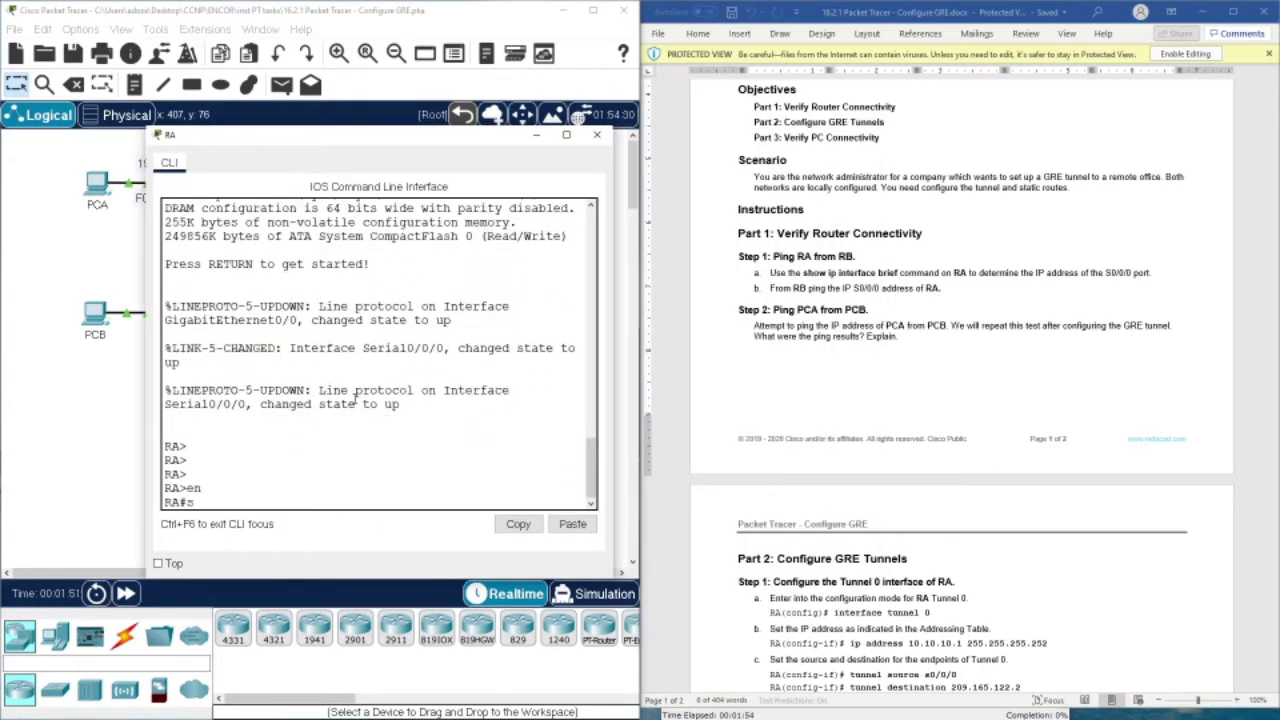
pyautogui.write('how ip int b')
pyautogui.write('r')
pyautogui.press('Return')
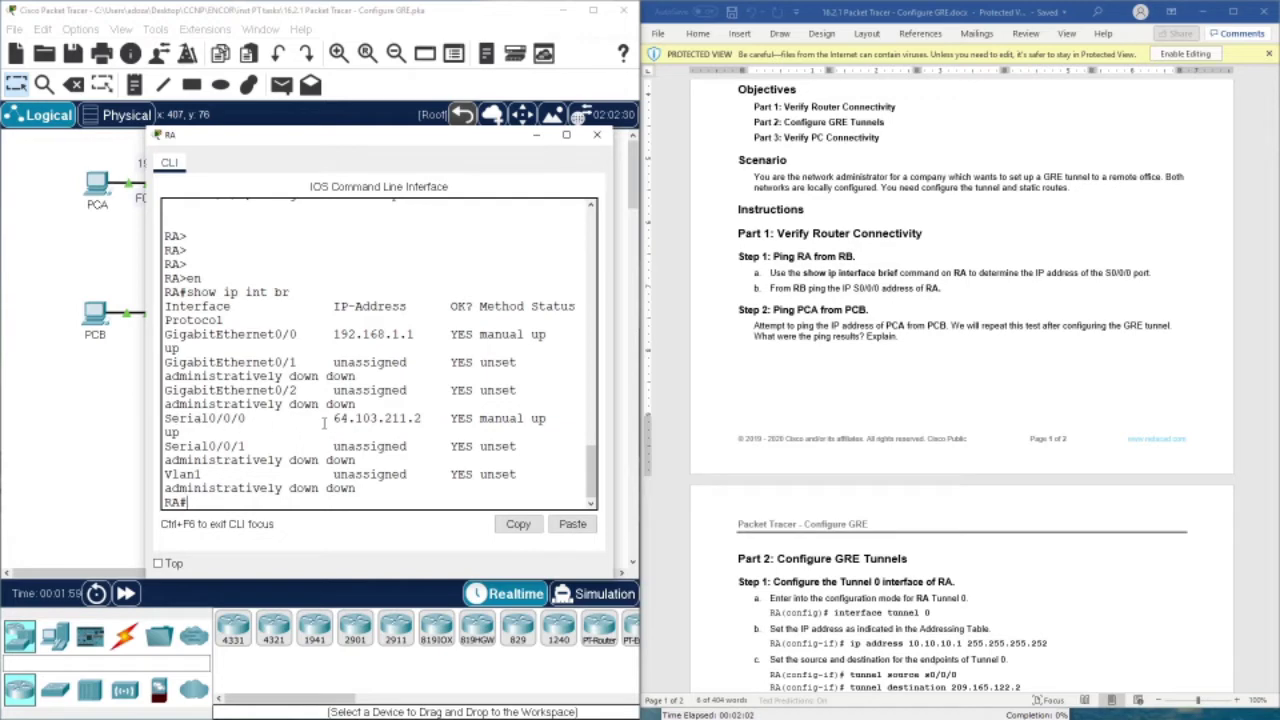
# Copy RA's Serial0/0/0 address 64.103.211.2 from the command output and close RA's window
pyautogui.moveTo(333, 420); pyautogui.dragTo(416, 424)
pyautogui.hotkey('ctrl', 'c')
pyautogui.rightClick(416, 424)
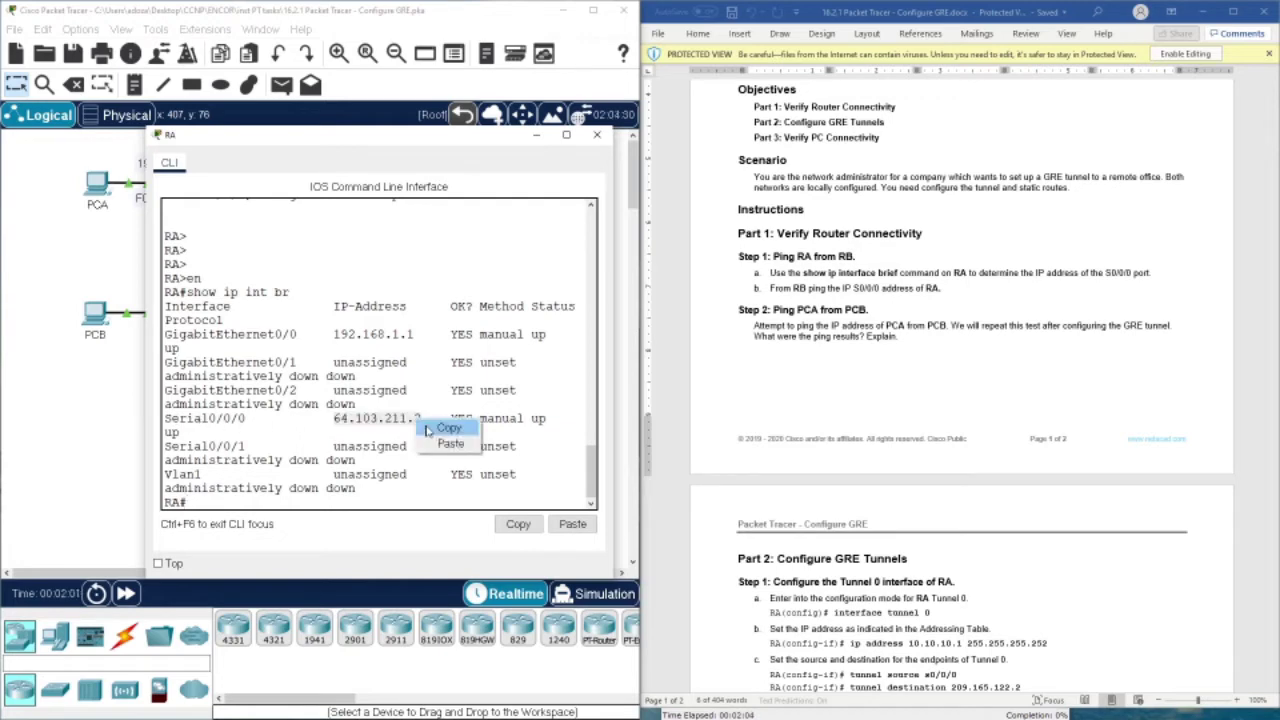
pyautogui.click(440, 426)
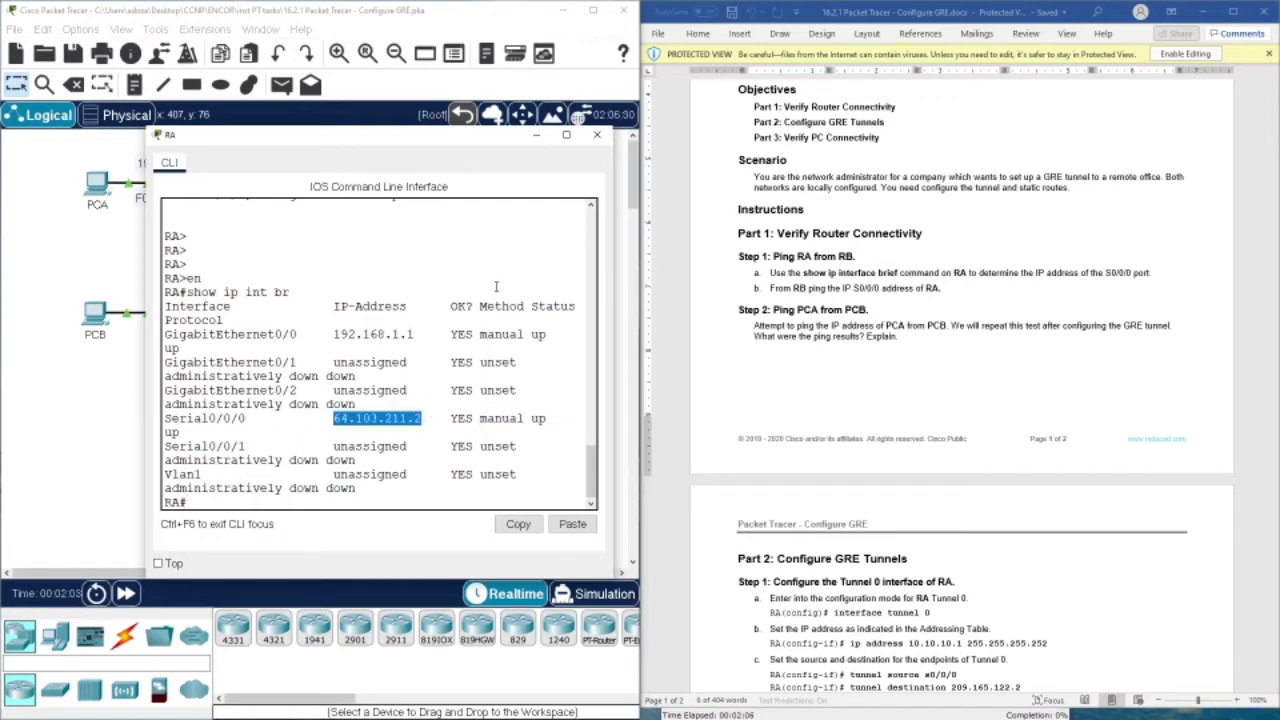
pyautogui.click(597, 134)
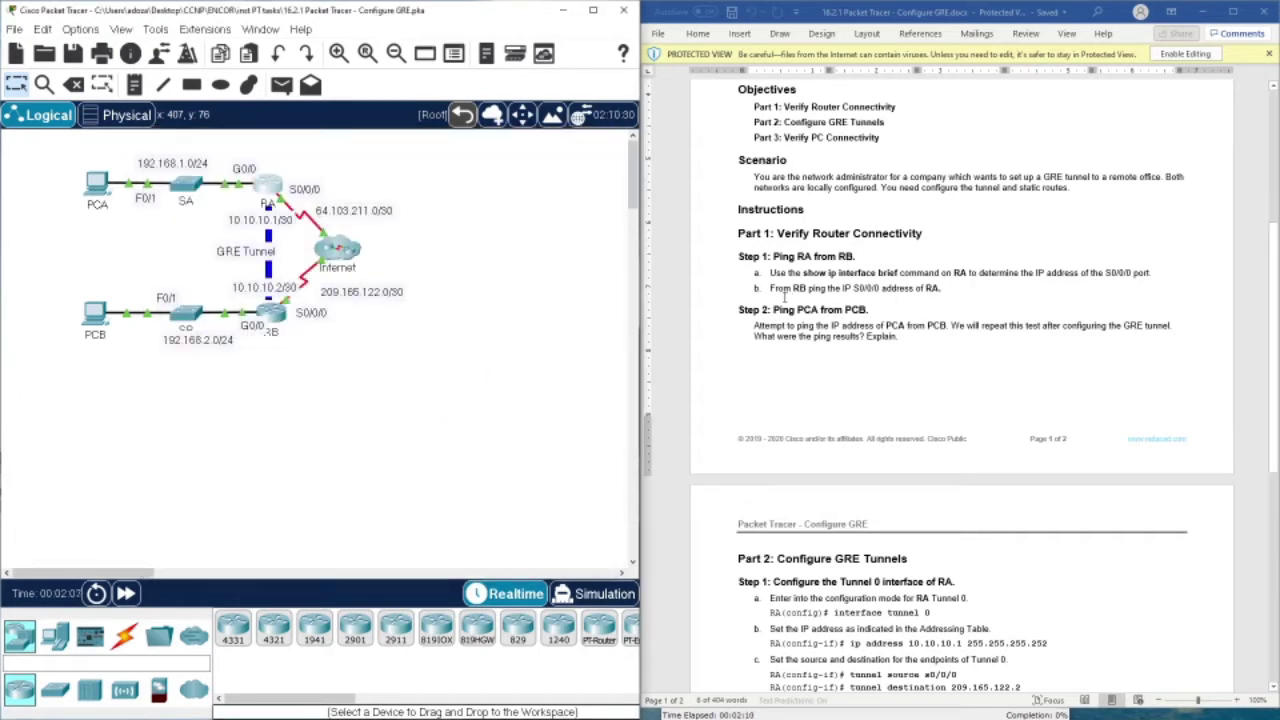
# Open router RB's command line and enter privileged EXEC mode
pyautogui.click(288, 312)
pyautogui.press('Return')
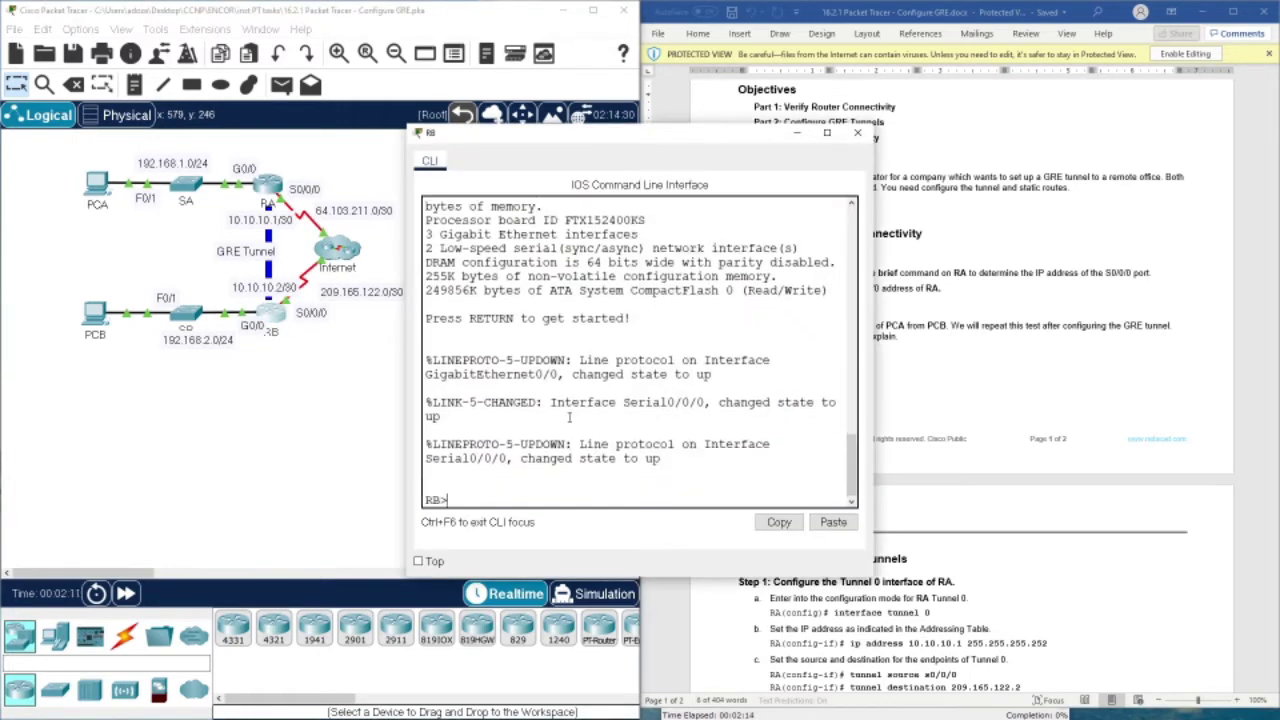
pyautogui.press('Return')
pyautogui.press('Return')
pyautogui.write('en')
pyautogui.press('Return')
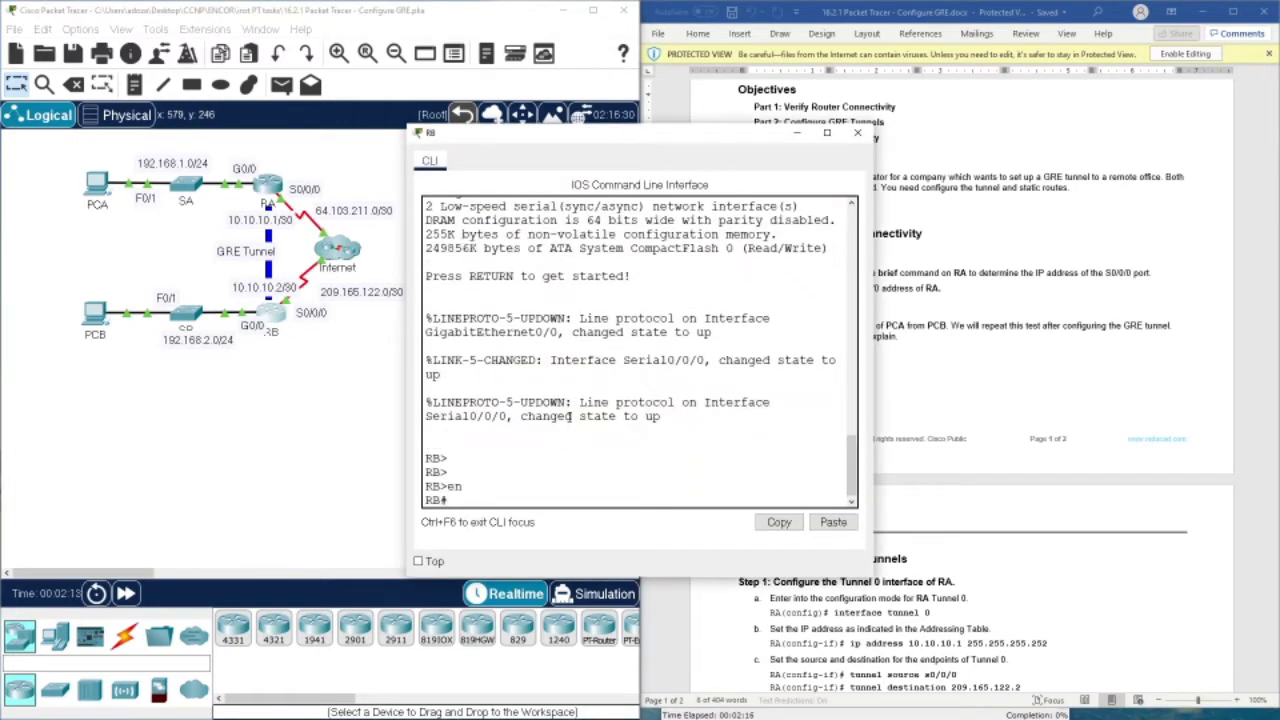
# Ping 64.103.211.2 from RB, review the success rate and close RB's window
pyautogui.write('ping')
pyautogui.rightClick(633, 415)
pyautogui.click(676, 440)
pyautogui.press('Return')
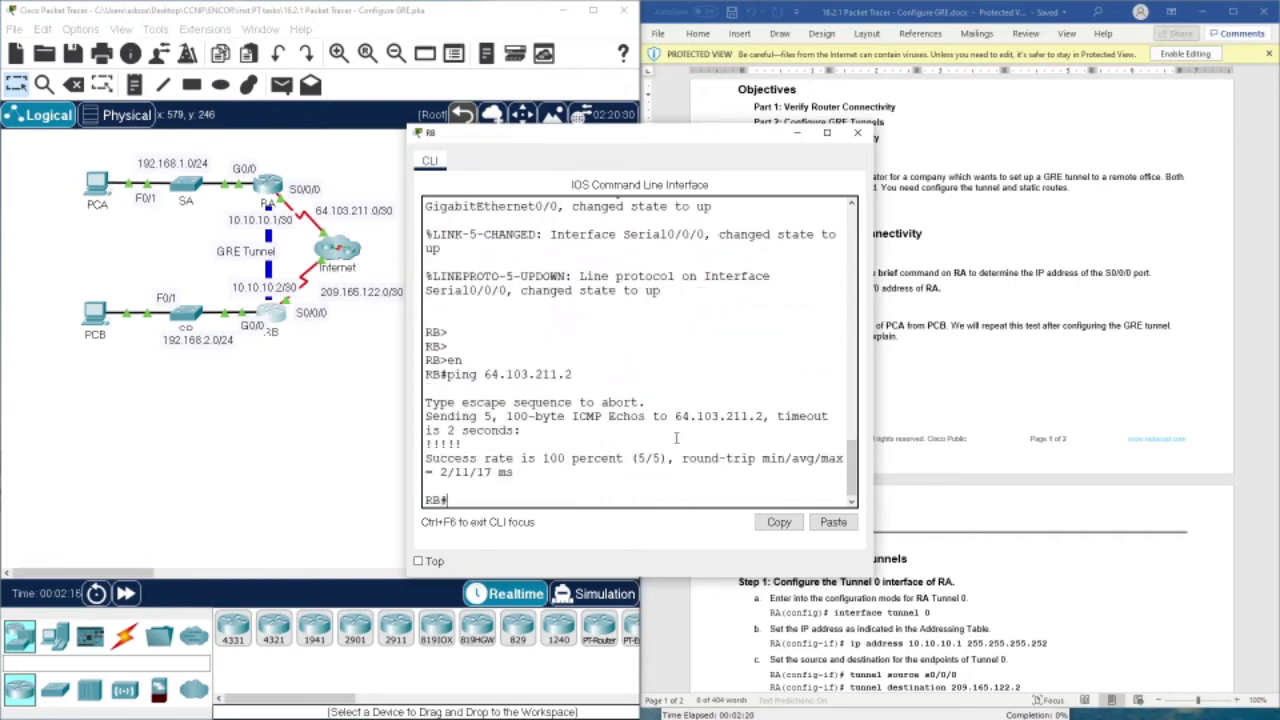
pyautogui.moveTo(425, 457); pyautogui.dragTo(669, 474)
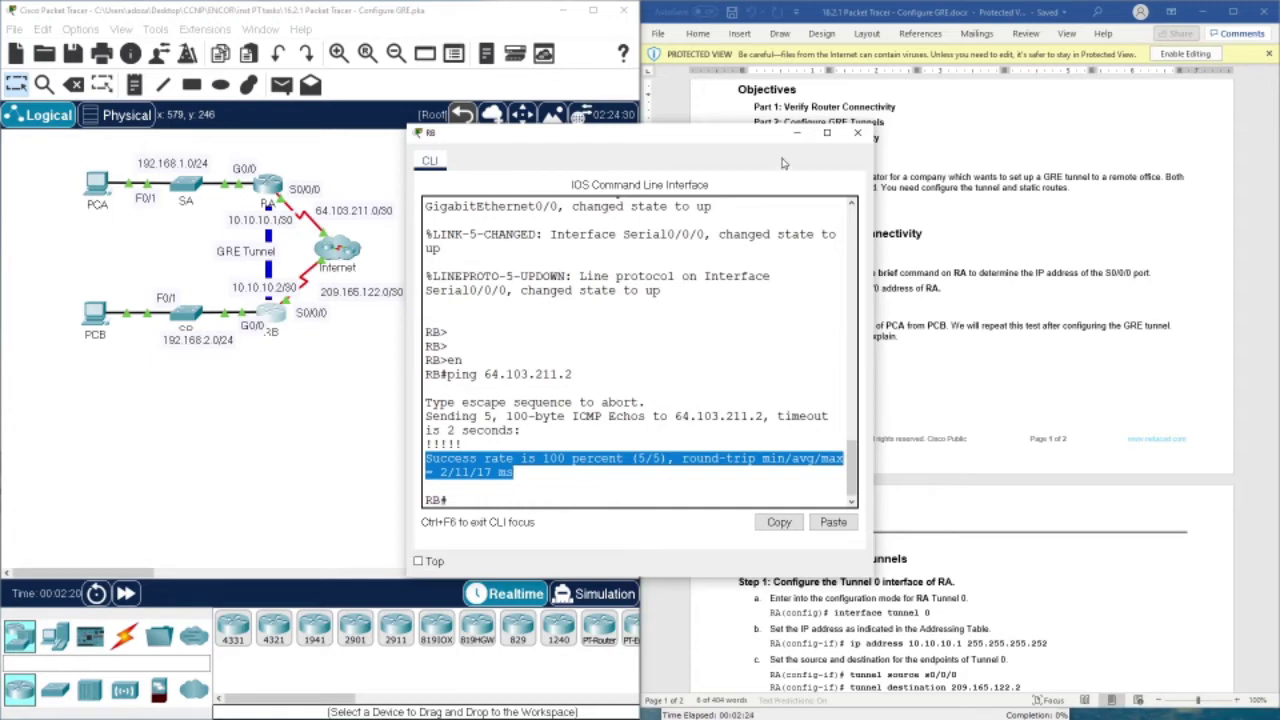
pyautogui.click(857, 132)
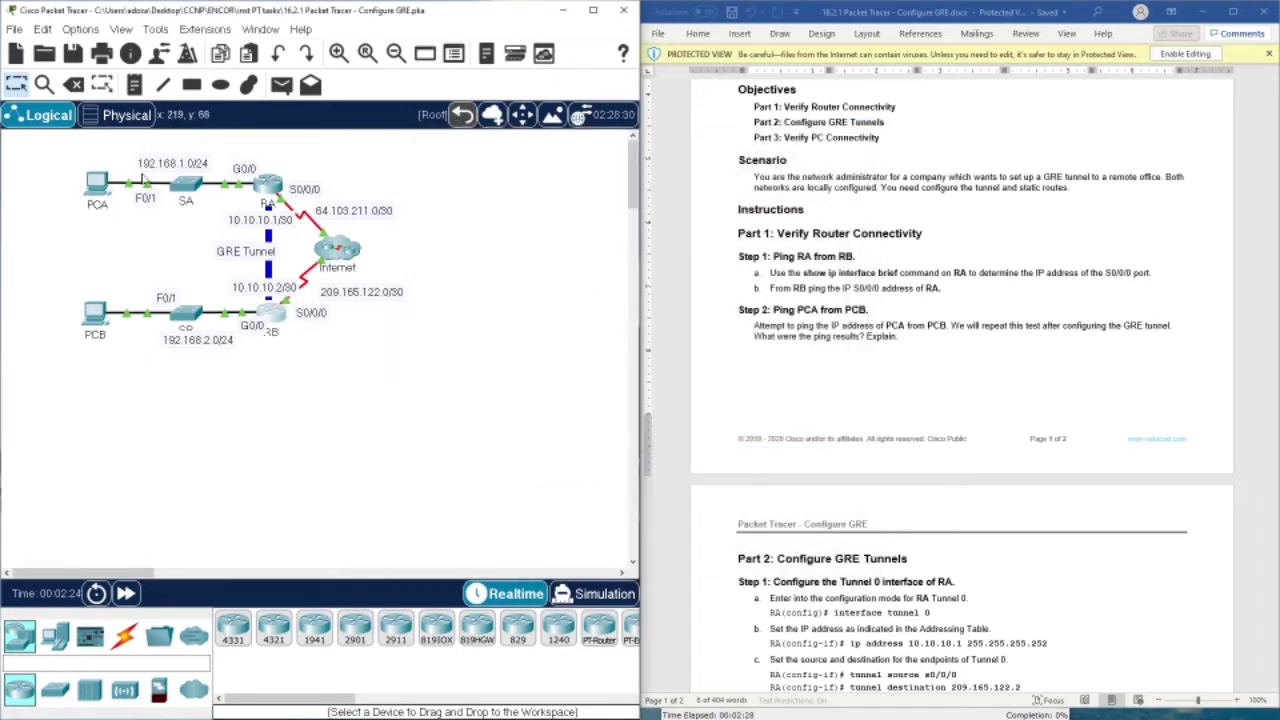
# Copy PCA's IPv4 address from its IP configuration and close PCA's window
pyautogui.click(94, 194)
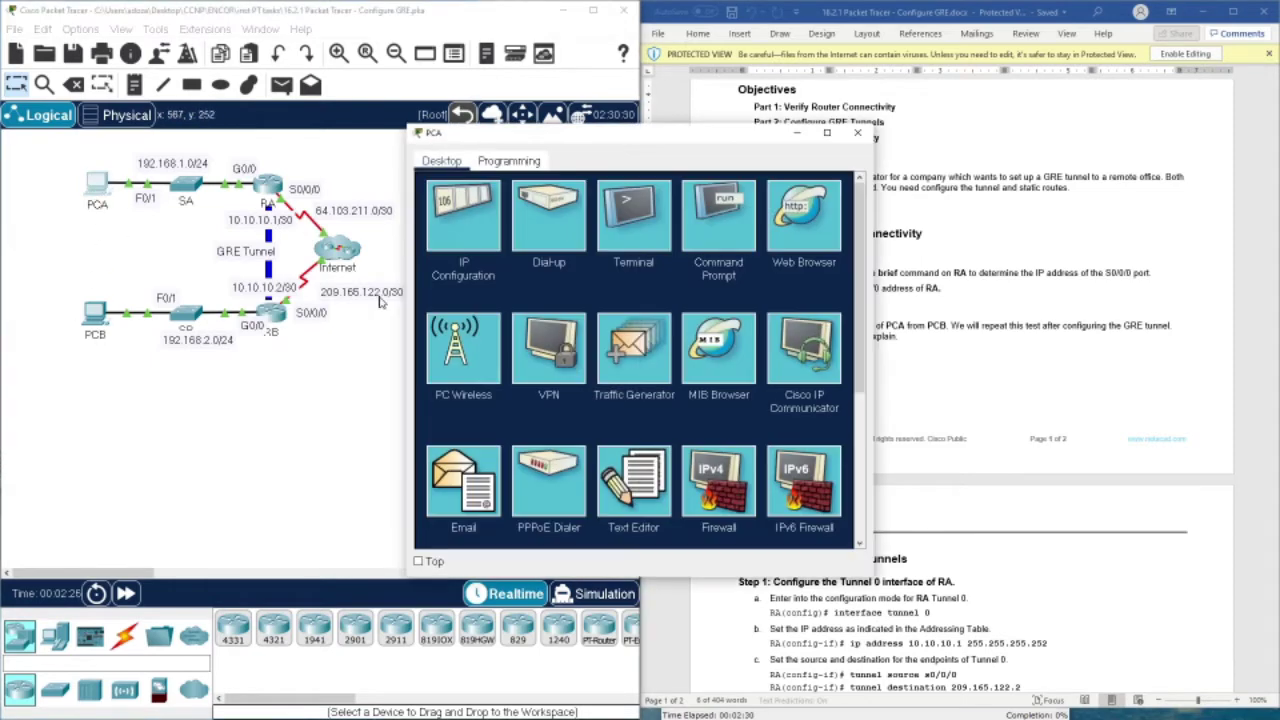
pyautogui.click(440, 232)
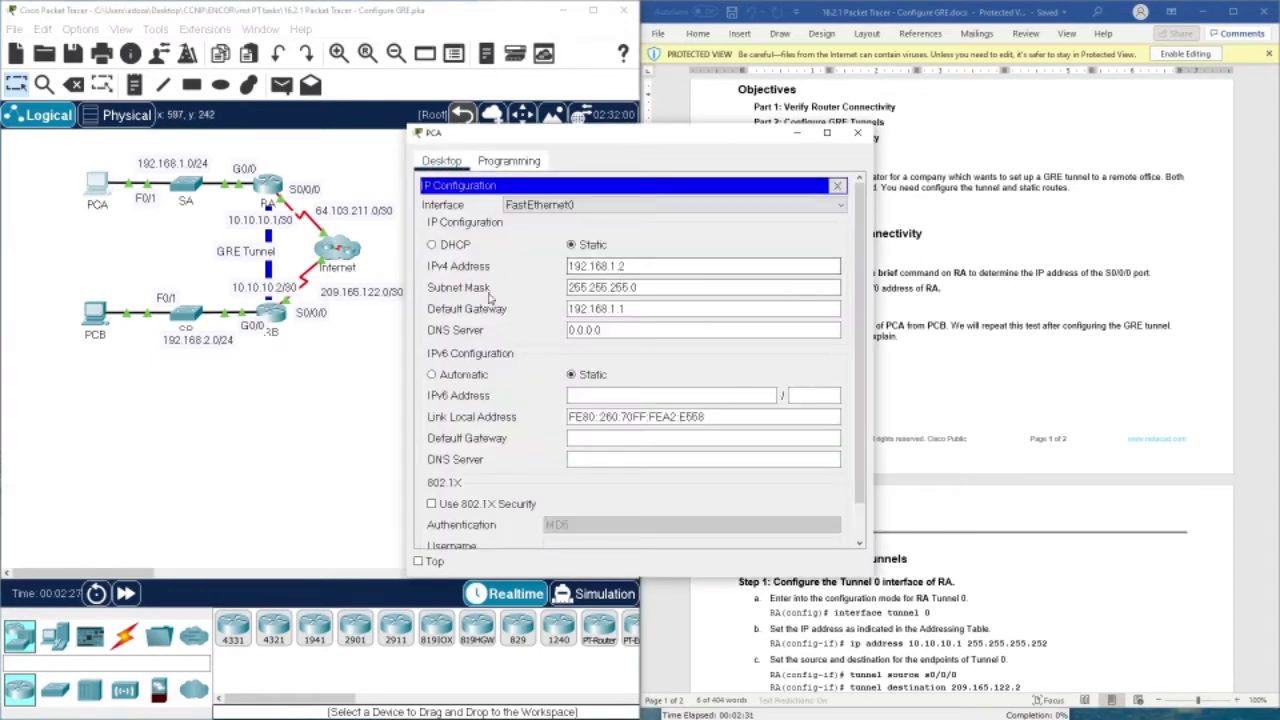
pyautogui.moveTo(632, 266); pyautogui.dragTo(558, 267)
pyautogui.rightClick(607, 266)
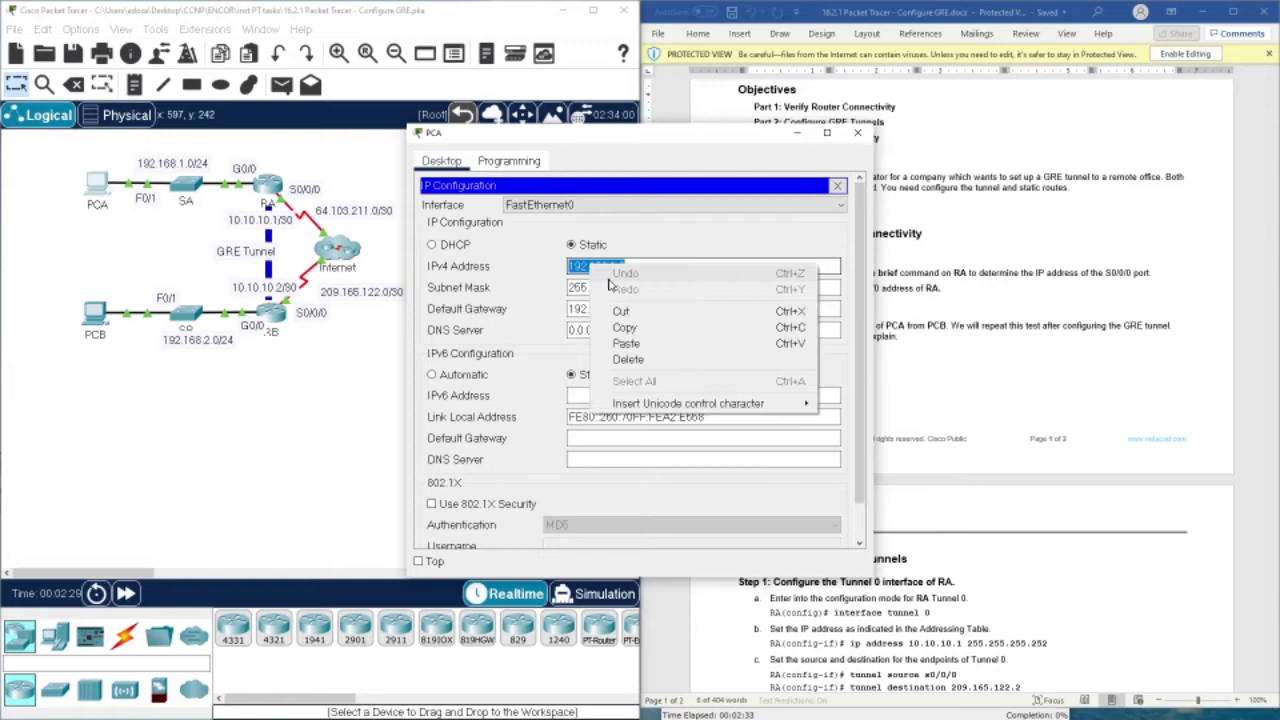
pyautogui.click(624, 327)
pyautogui.click(857, 132)
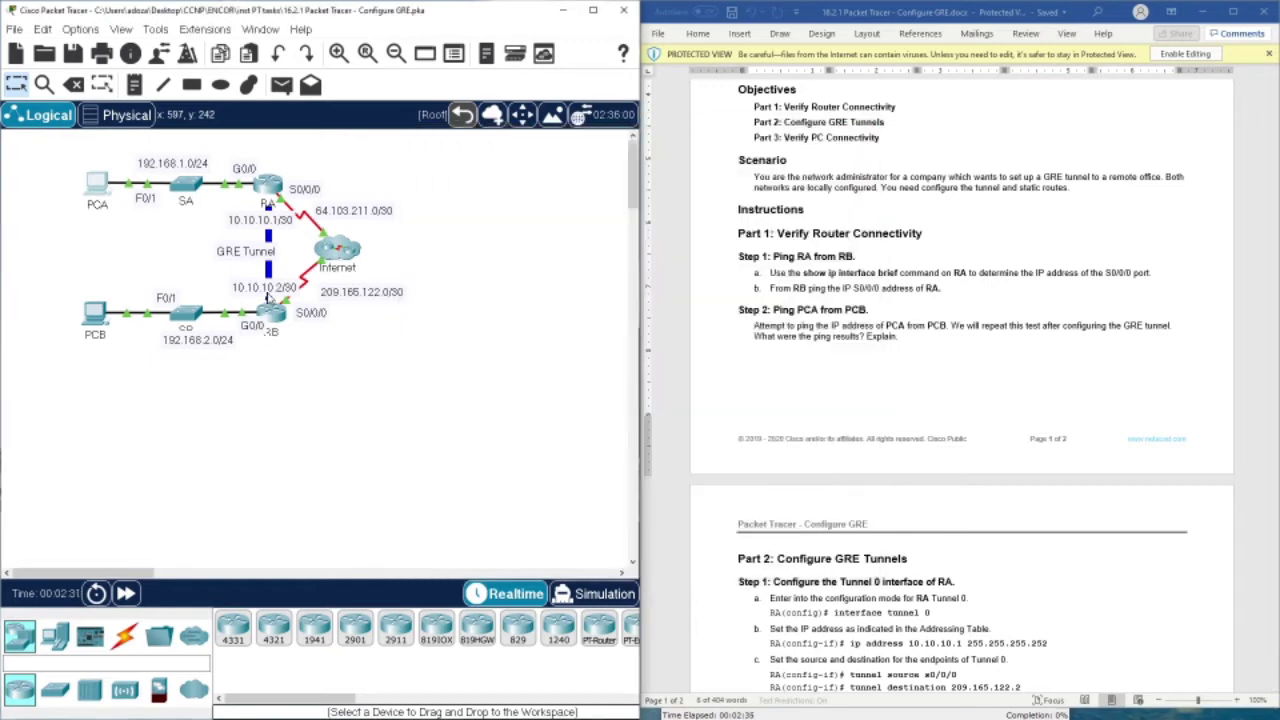
# Ping 192.168.1.2 from PCB's command prompt and fast-forward the simulation time
pyautogui.click(94, 314)
pyautogui.click(710, 218)
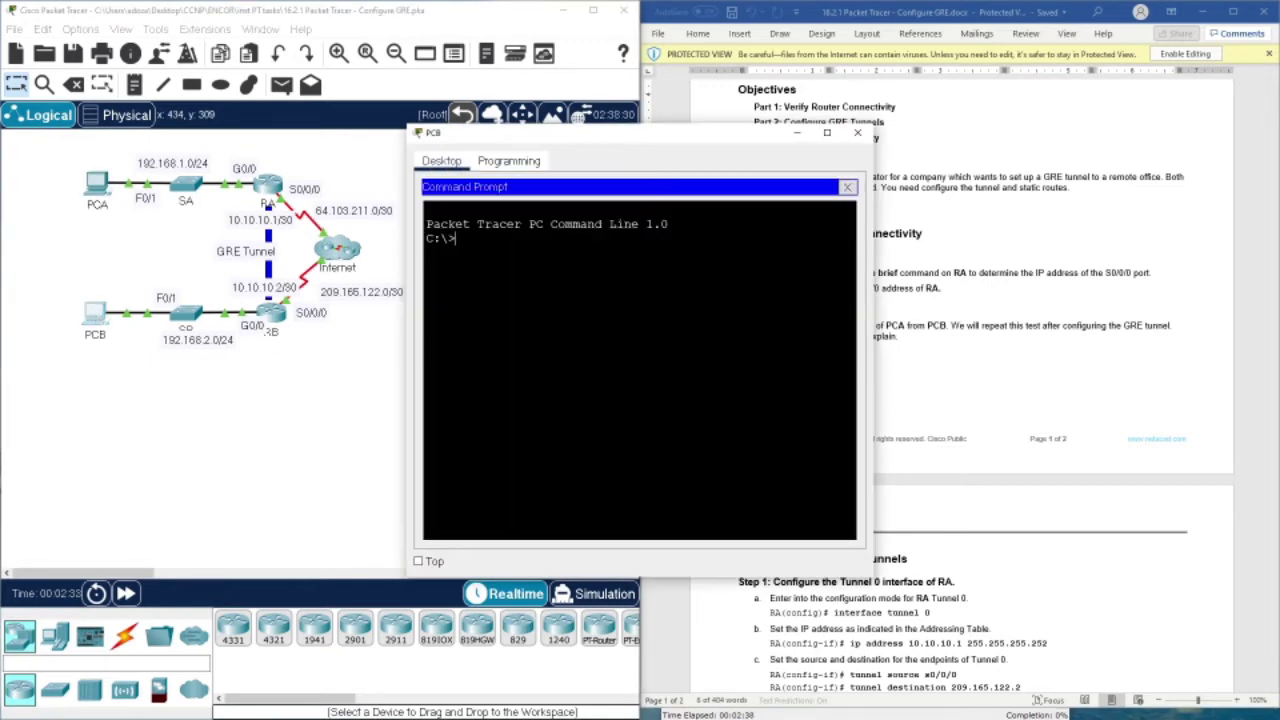
pyautogui.rightClick(636, 328)
pyautogui.click(662, 340)
pyautogui.write('ping')
pyautogui.rightClick(532, 288)
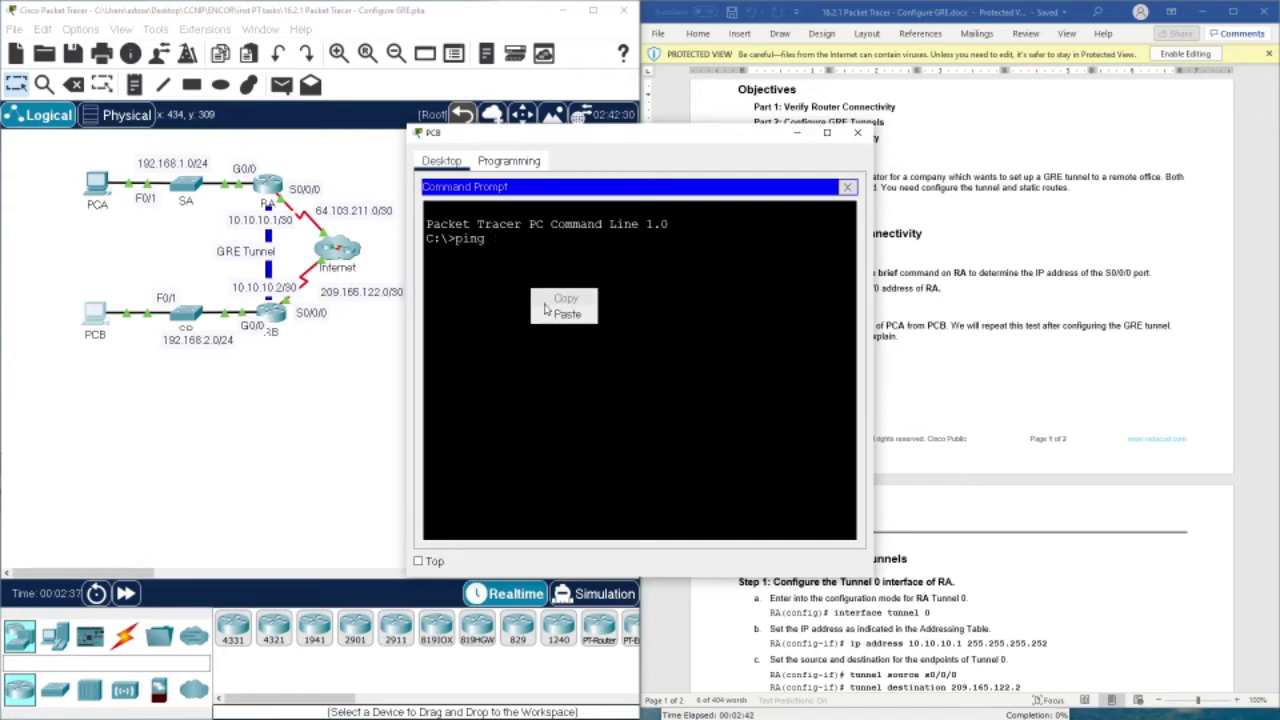
pyautogui.click(560, 314)
pyautogui.press('Return')
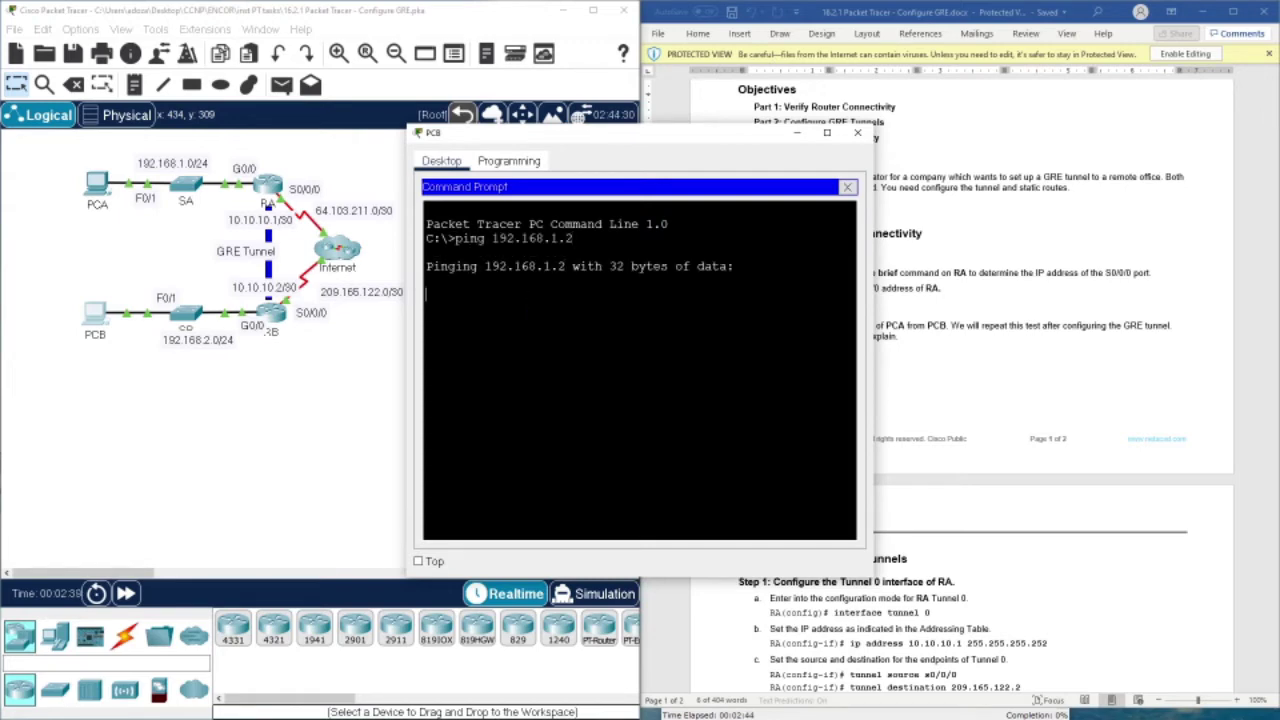
pyautogui.click(127, 593)
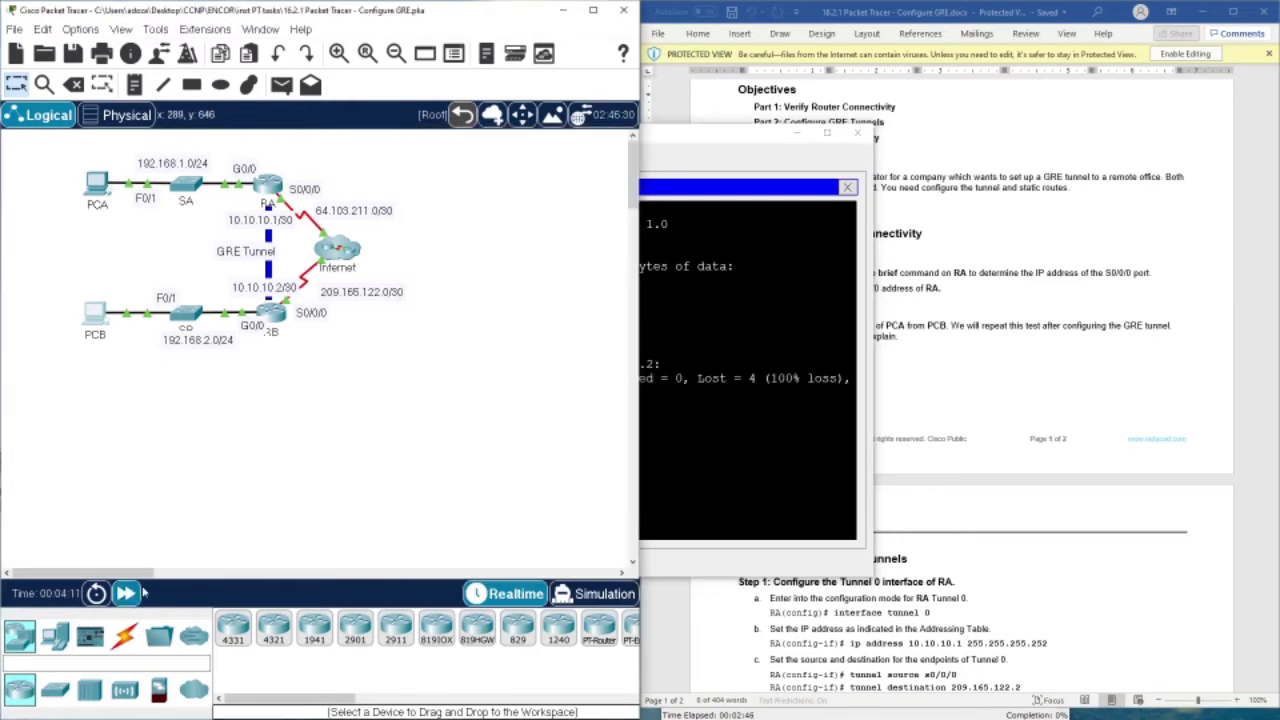
# Examine each reply line of the ping to PCA and close PCB's window
pyautogui.click(660, 415)
pyautogui.moveTo(428, 294); pyautogui.dragTo(558, 294)
pyautogui.moveTo(481, 308); pyautogui.dragTo(557, 308)
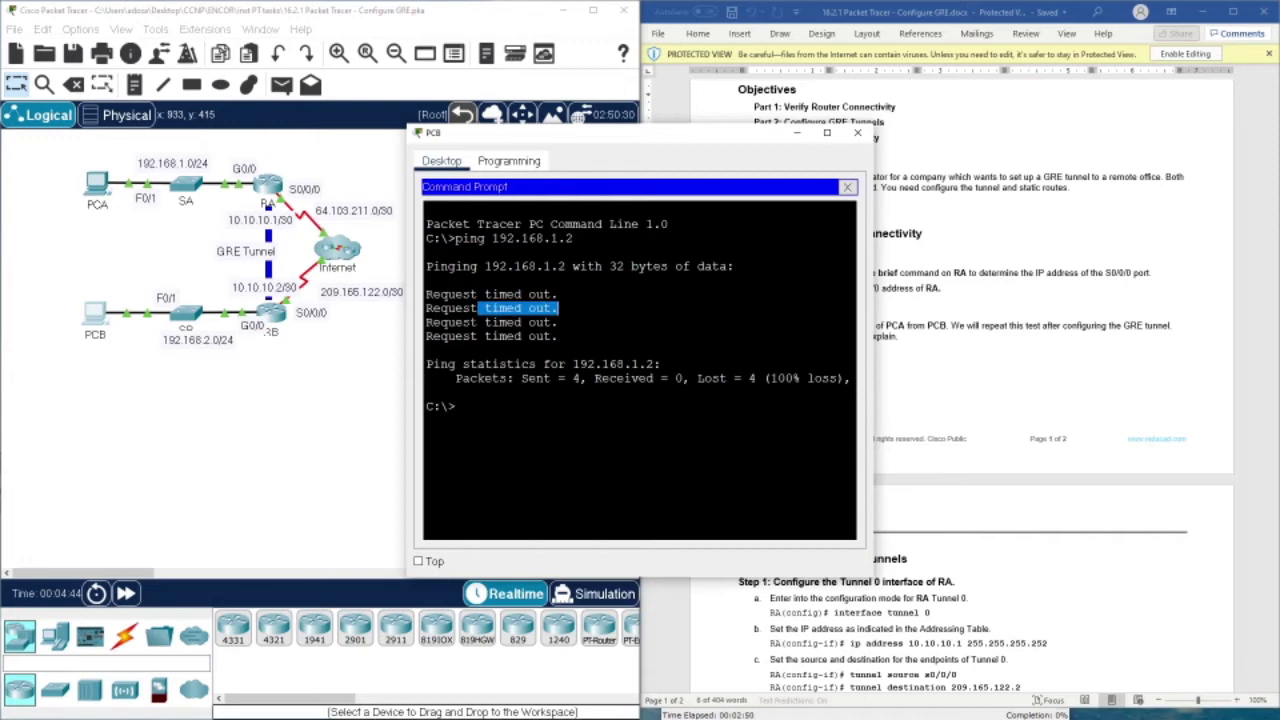
pyautogui.moveTo(481, 322); pyautogui.dragTo(558, 322)
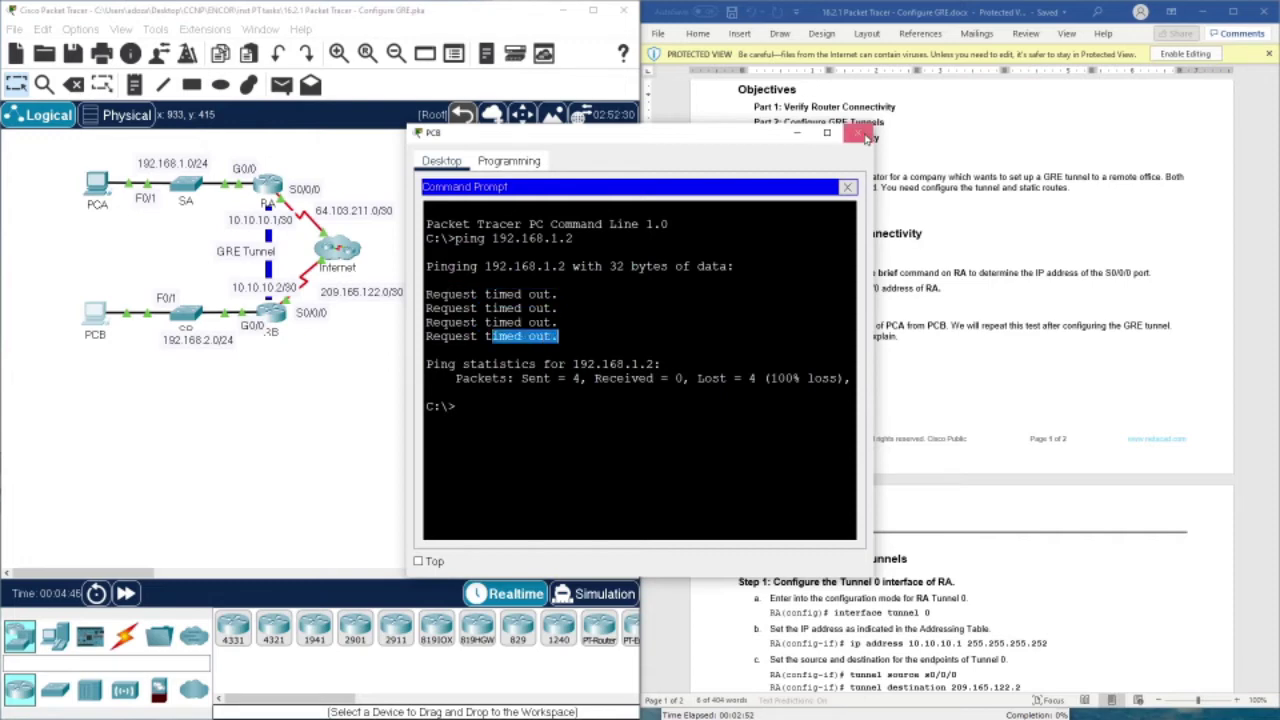
pyautogui.click(857, 132)
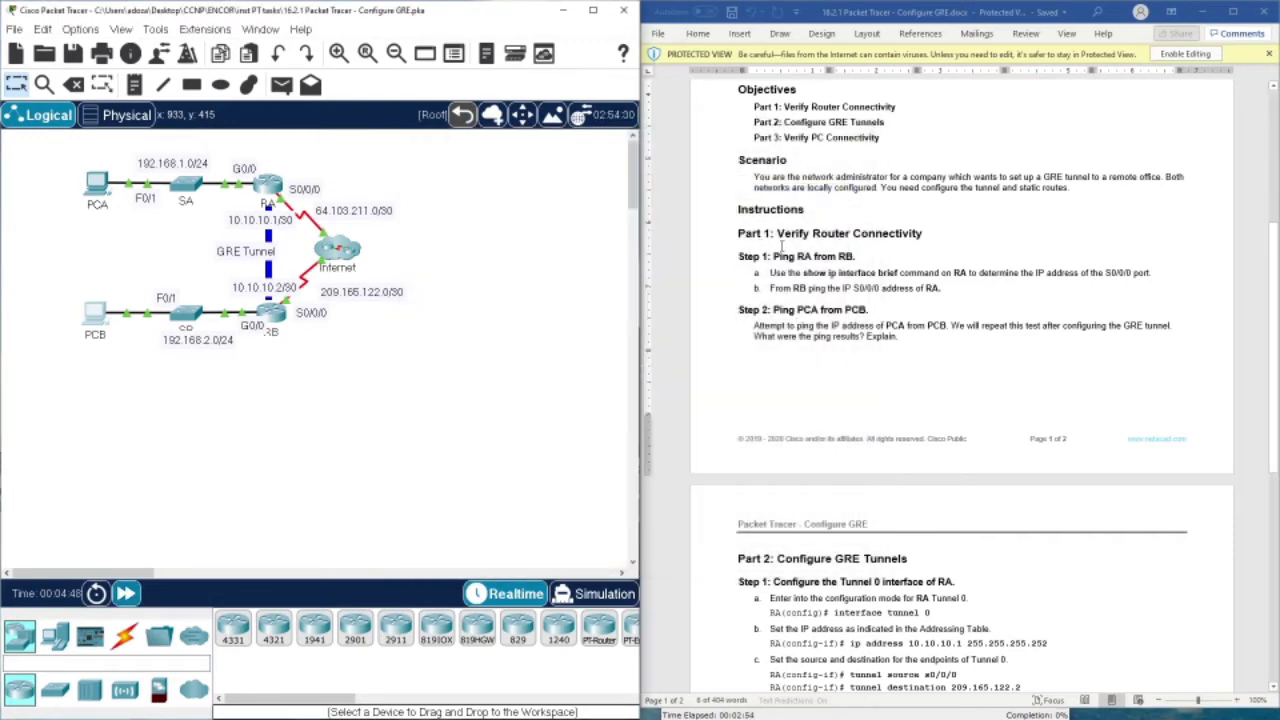
# Read the ping results question and the Part 2 tunnel instructions, including the interface tunnel 0, tunnel source and tunnel destination commands
pyautogui.scroll(-2, 781, 245)
pyautogui.moveTo(755, 229); pyautogui.dragTo(864, 257)
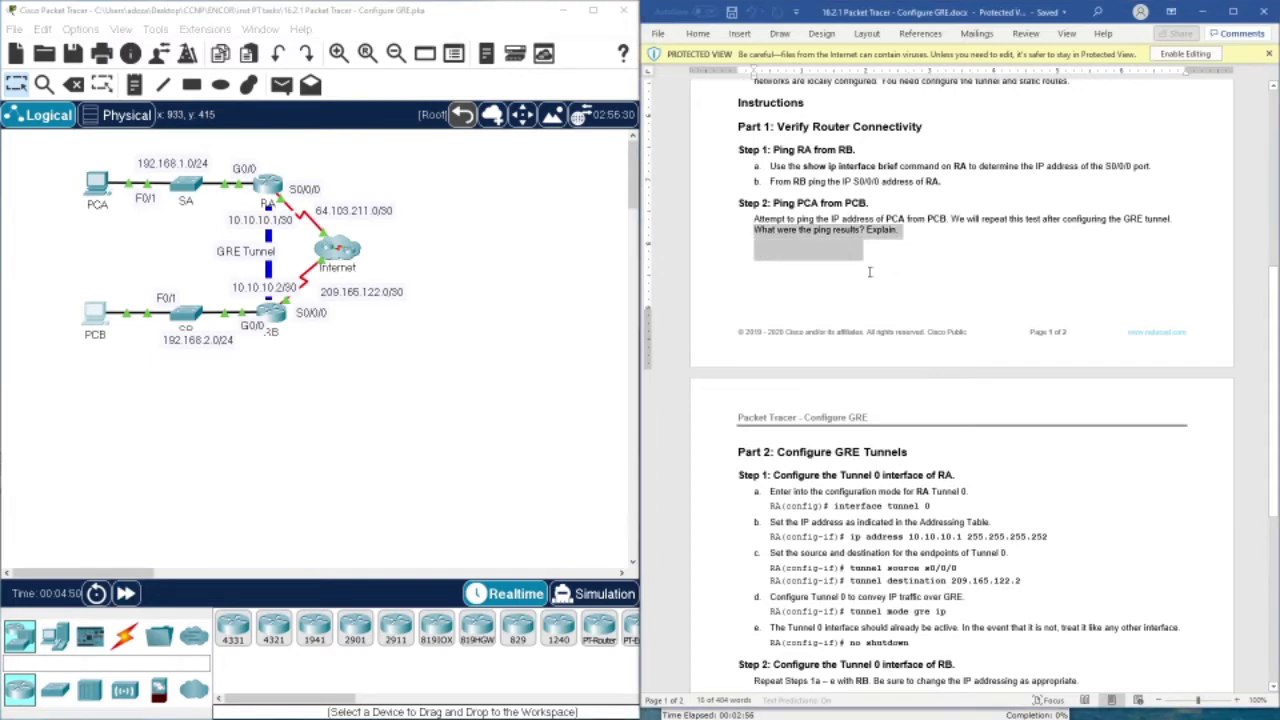
pyautogui.click(835, 330)
pyautogui.scroll(-2, 776, 322)
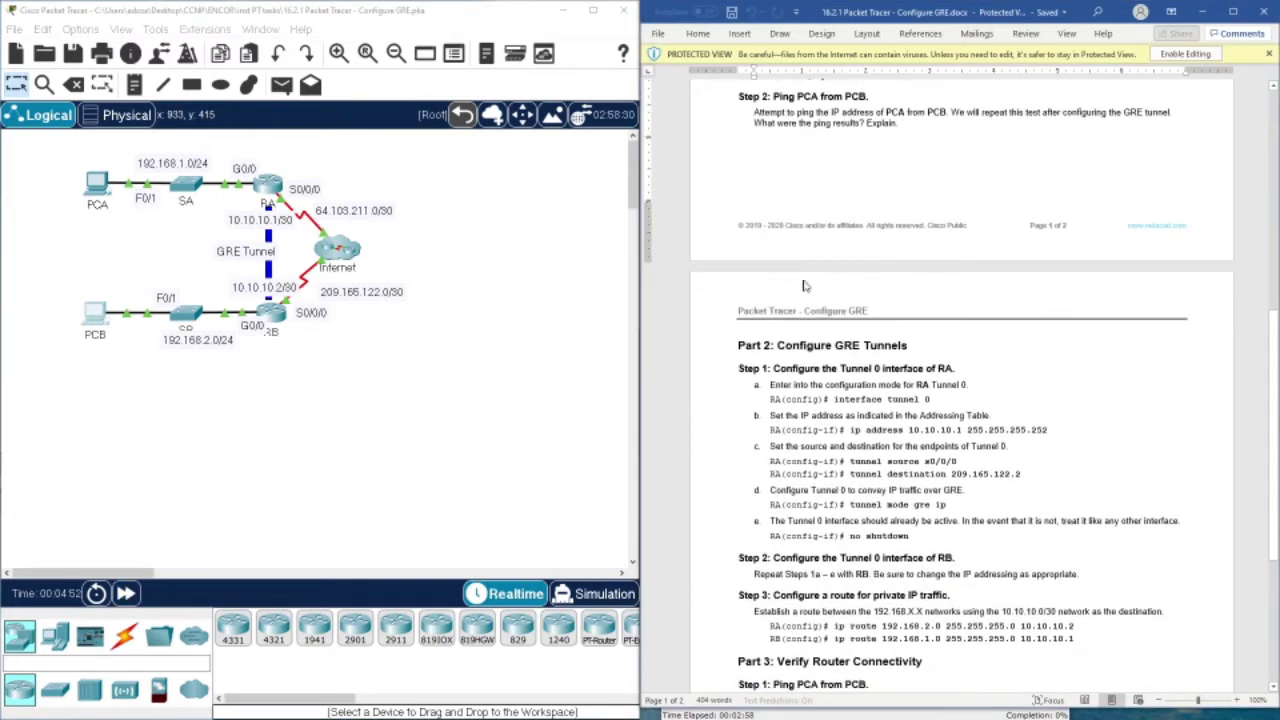
pyautogui.scroll(-2, 805, 286)
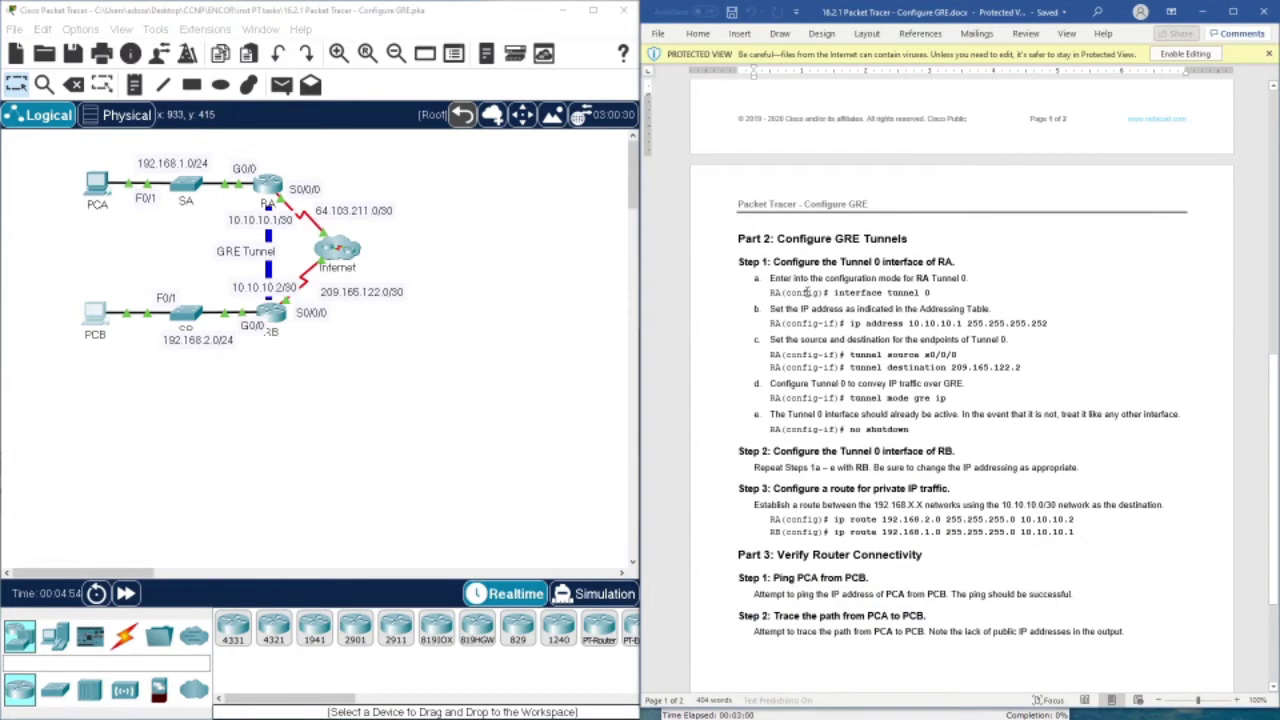
pyautogui.scroll(-2, 806, 292)
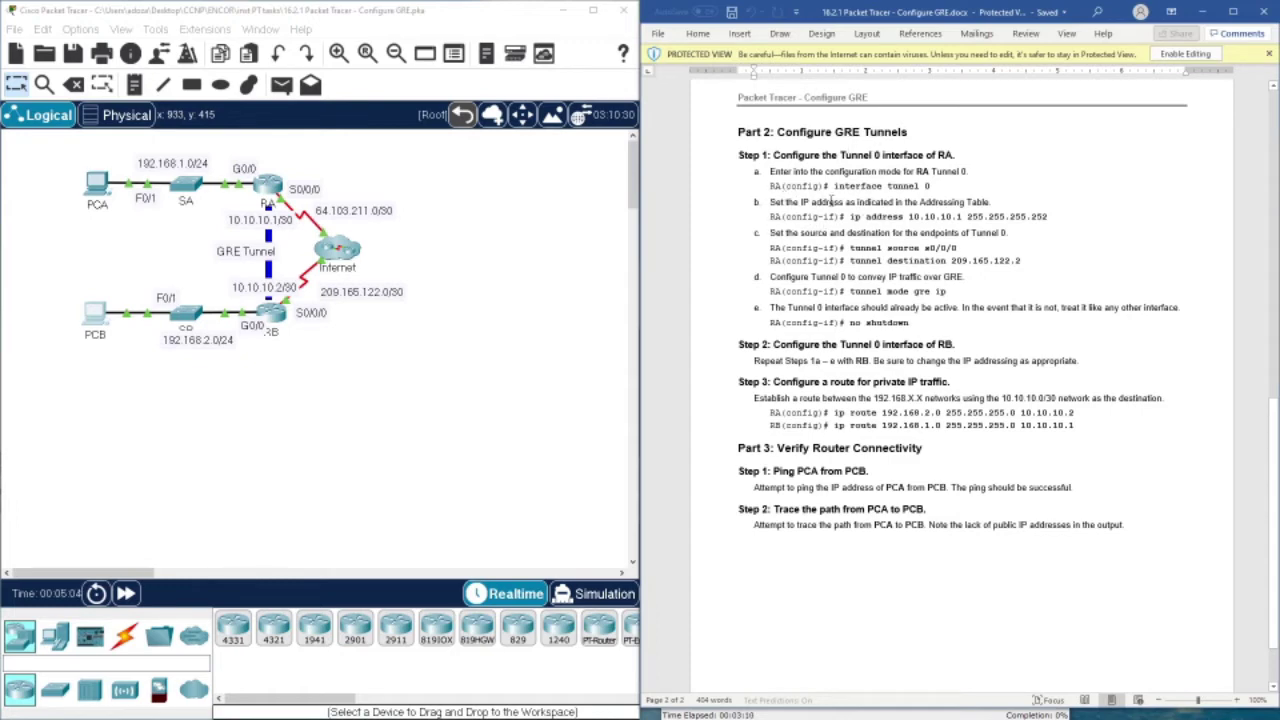
pyautogui.moveTo(834, 187); pyautogui.dragTo(931, 187)
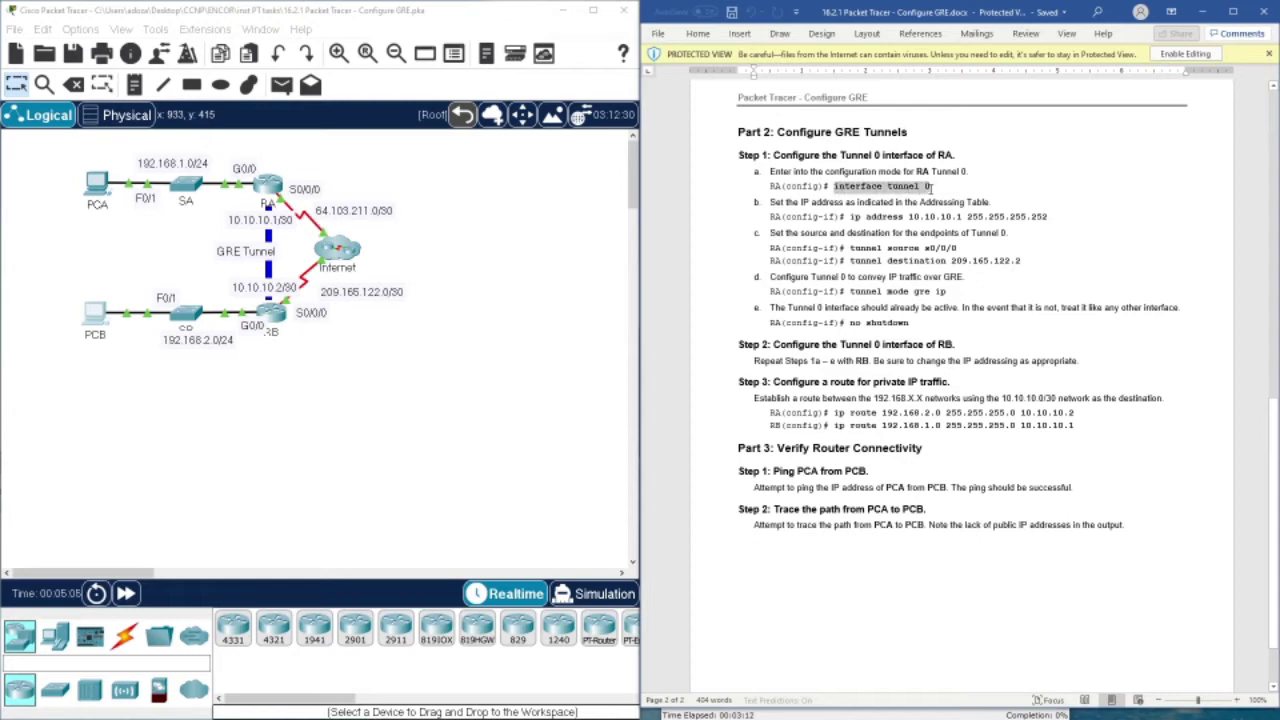
pyautogui.click(929, 187)
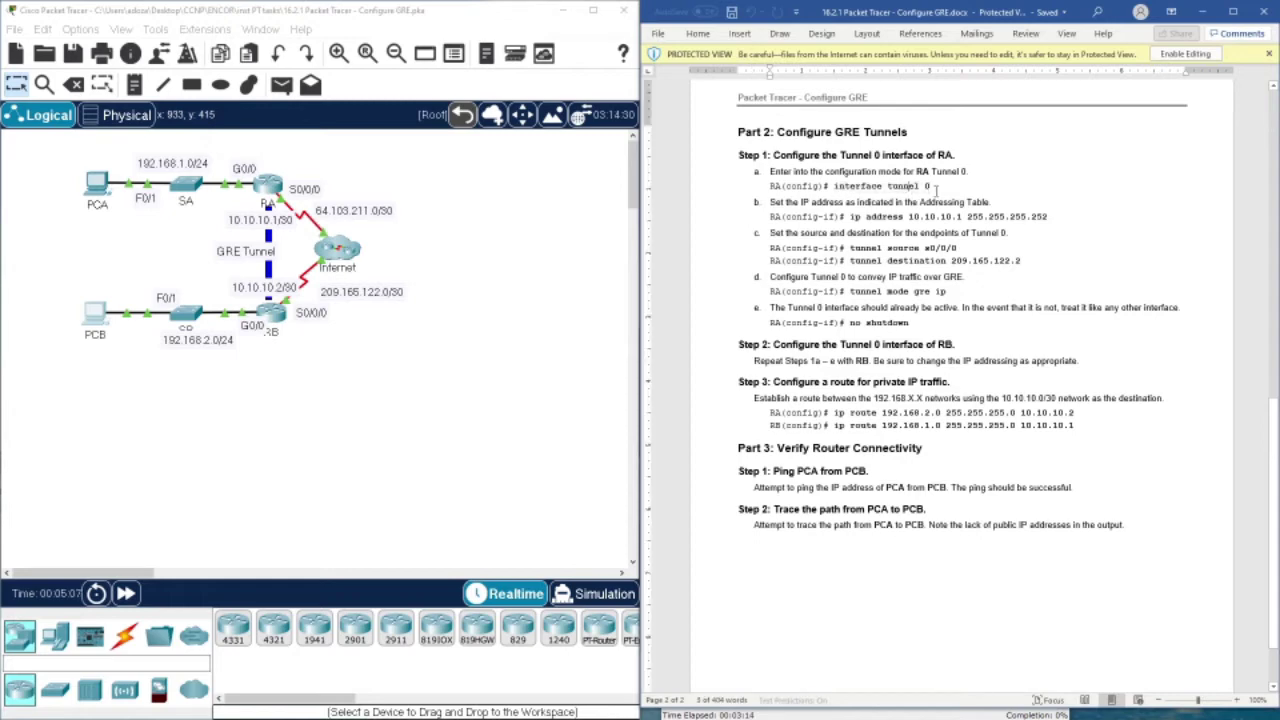
pyautogui.doubleClick(927, 187)
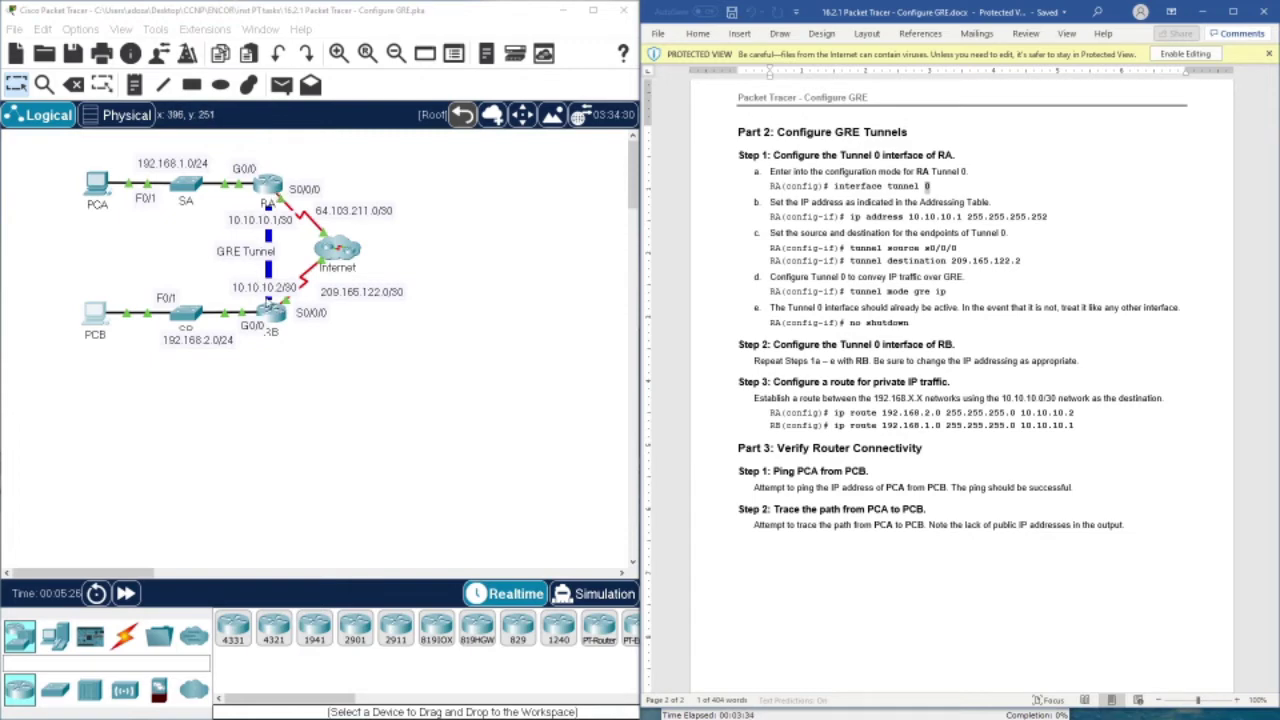
pyautogui.moveTo(1032, 263); pyautogui.dragTo(762, 246)
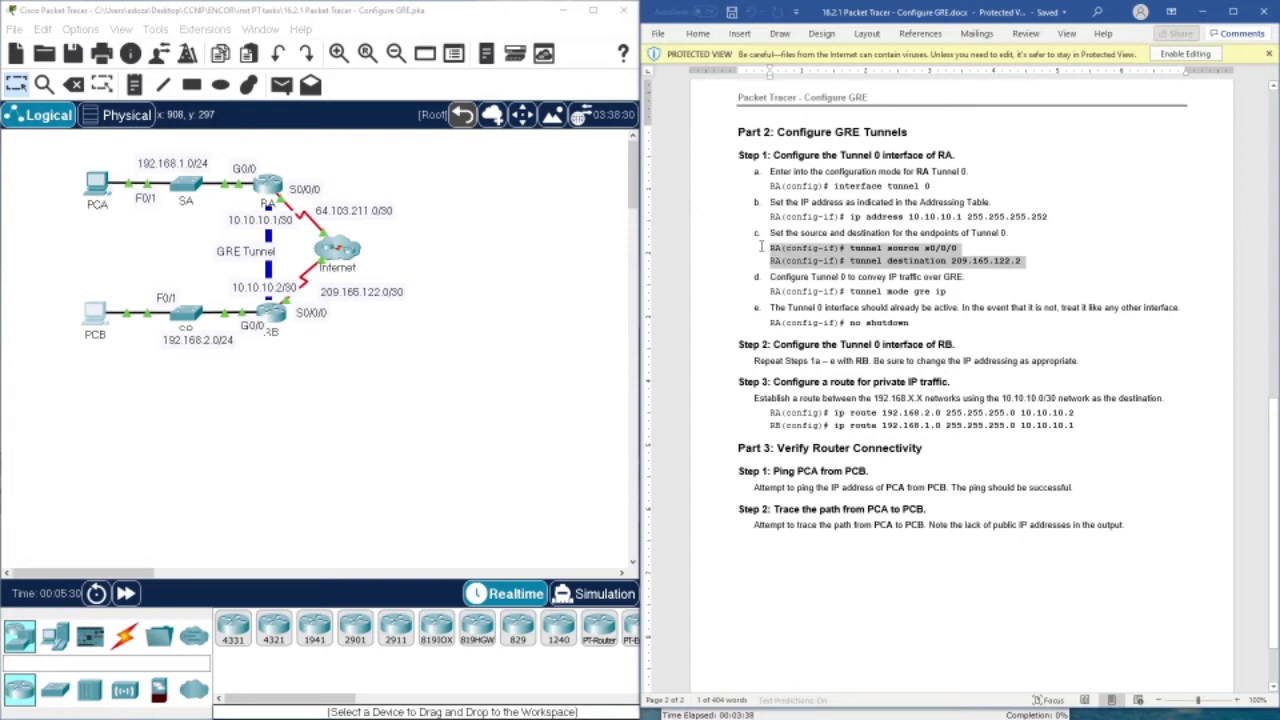
# Read the Part 2 Step 1 commands for RA's tunnel source, tunnel destination, GRE mode and no shutdown
pyautogui.click(912, 250)
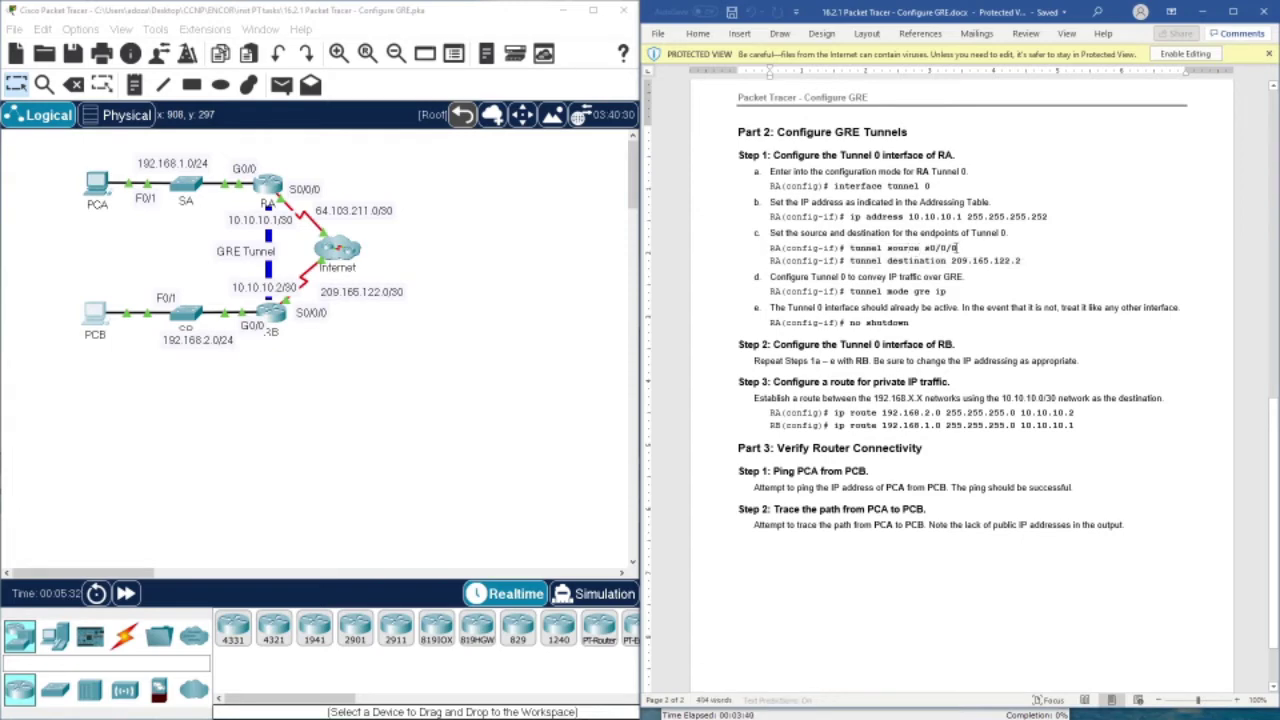
pyautogui.moveTo(926, 248); pyautogui.dragTo(958, 248)
pyautogui.click(871, 250)
pyautogui.moveTo(951, 260); pyautogui.dragTo(1046, 259)
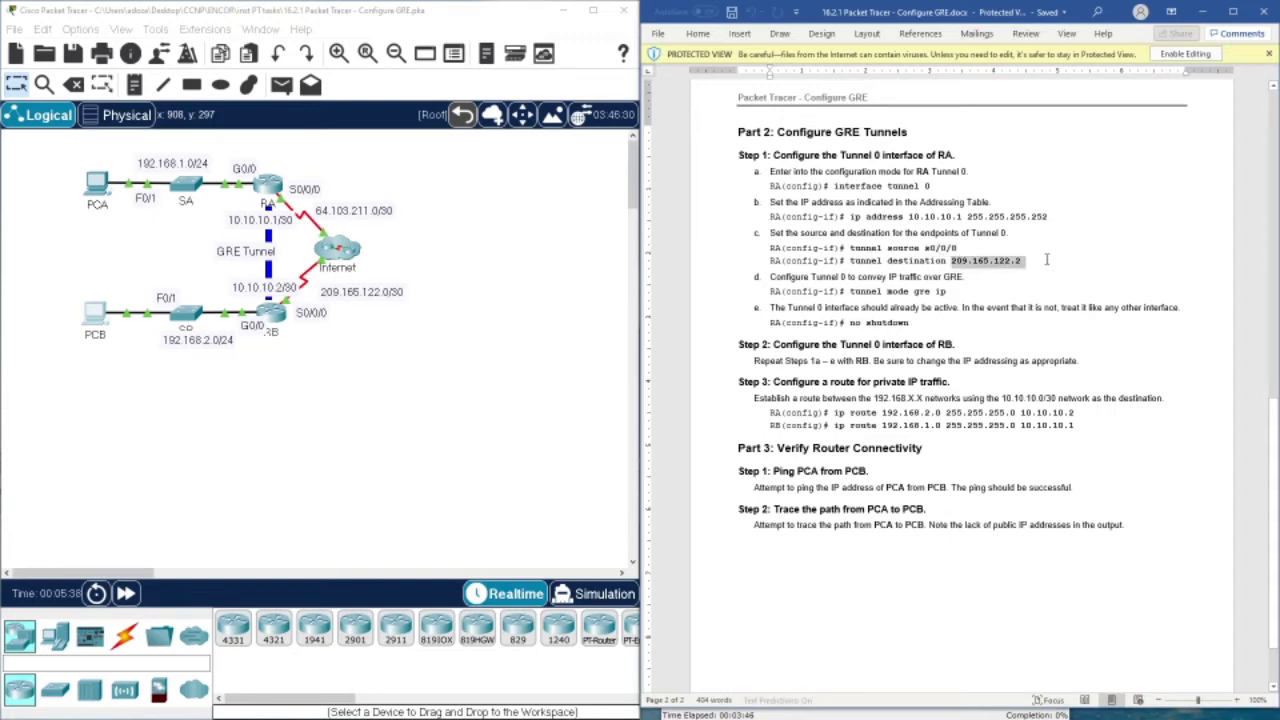
pyautogui.click(902, 248)
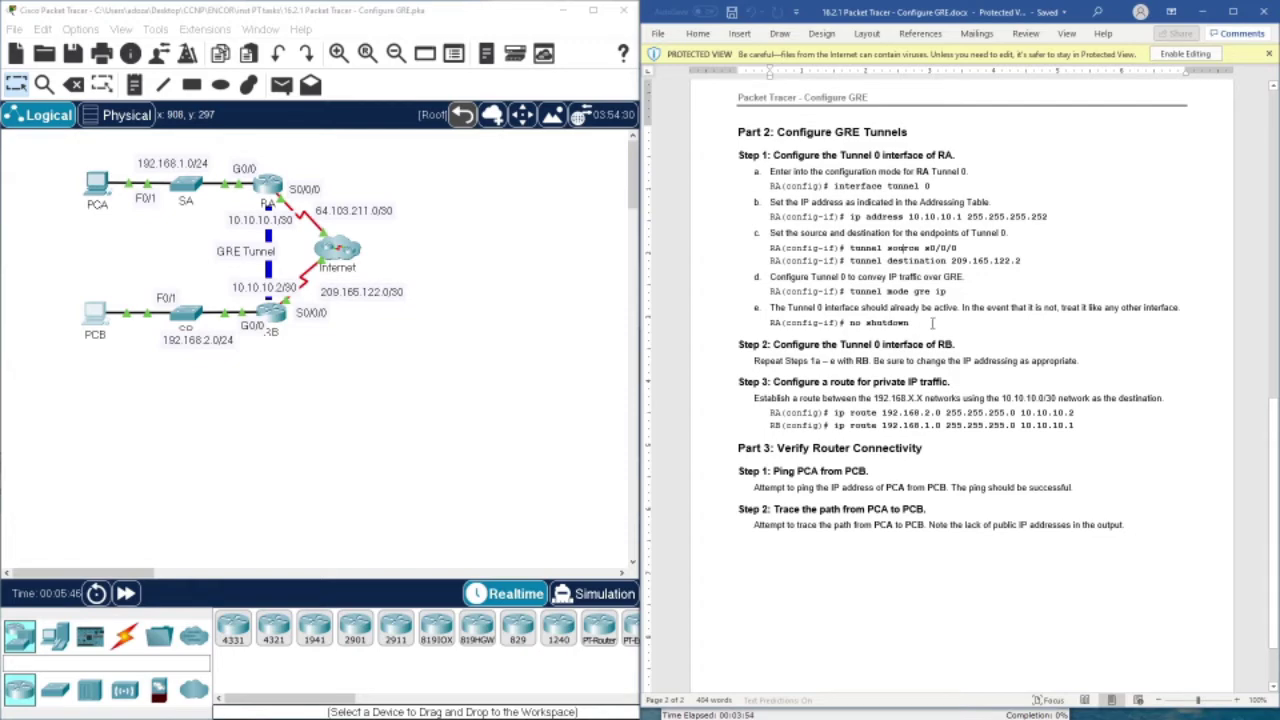
pyautogui.moveTo(933, 322); pyautogui.dragTo(840, 268)
pyautogui.click(855, 277)
# Check RA's Tunnel 0 IP address and subnet mask in the Addressing Table, and reread the tunnel source and destination commands
pyautogui.scroll(5, 870, 285)
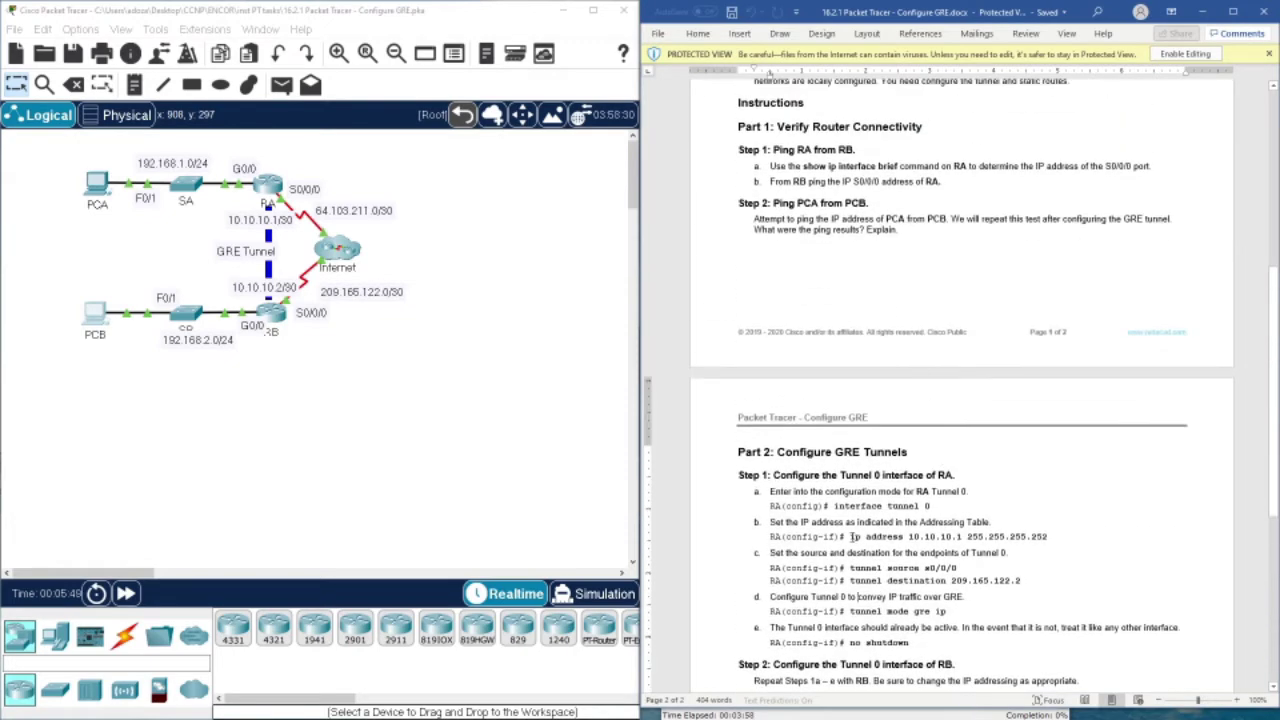
pyautogui.moveTo(851, 537); pyautogui.dragTo(1058, 537)
pyautogui.scroll(8, 1008, 360)
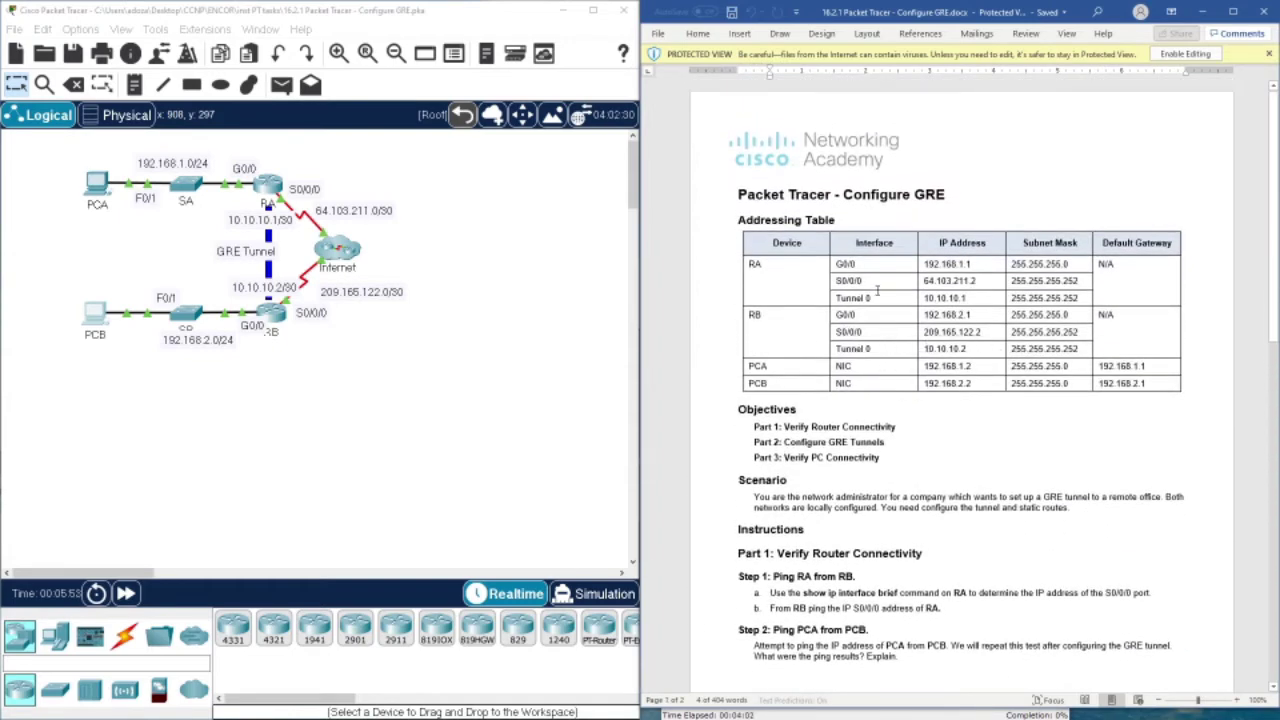
pyautogui.moveTo(918, 298); pyautogui.dragTo(1003, 296)
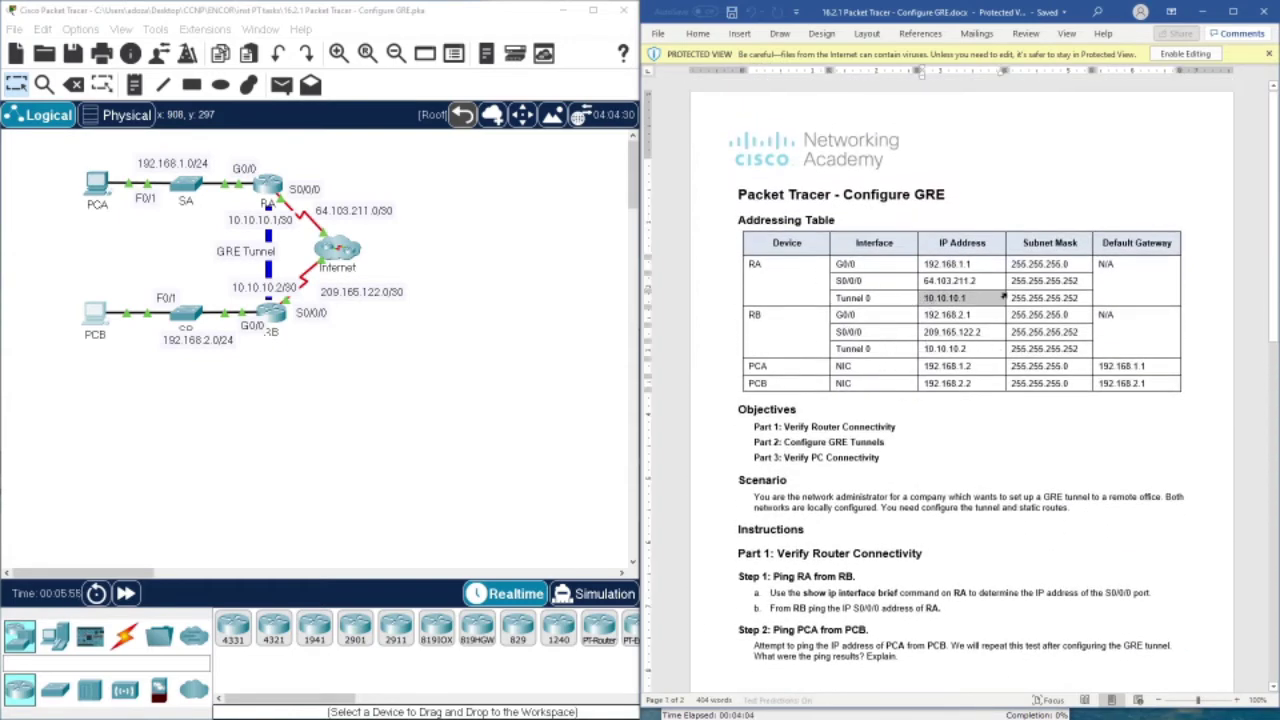
pyautogui.click(1020, 294)
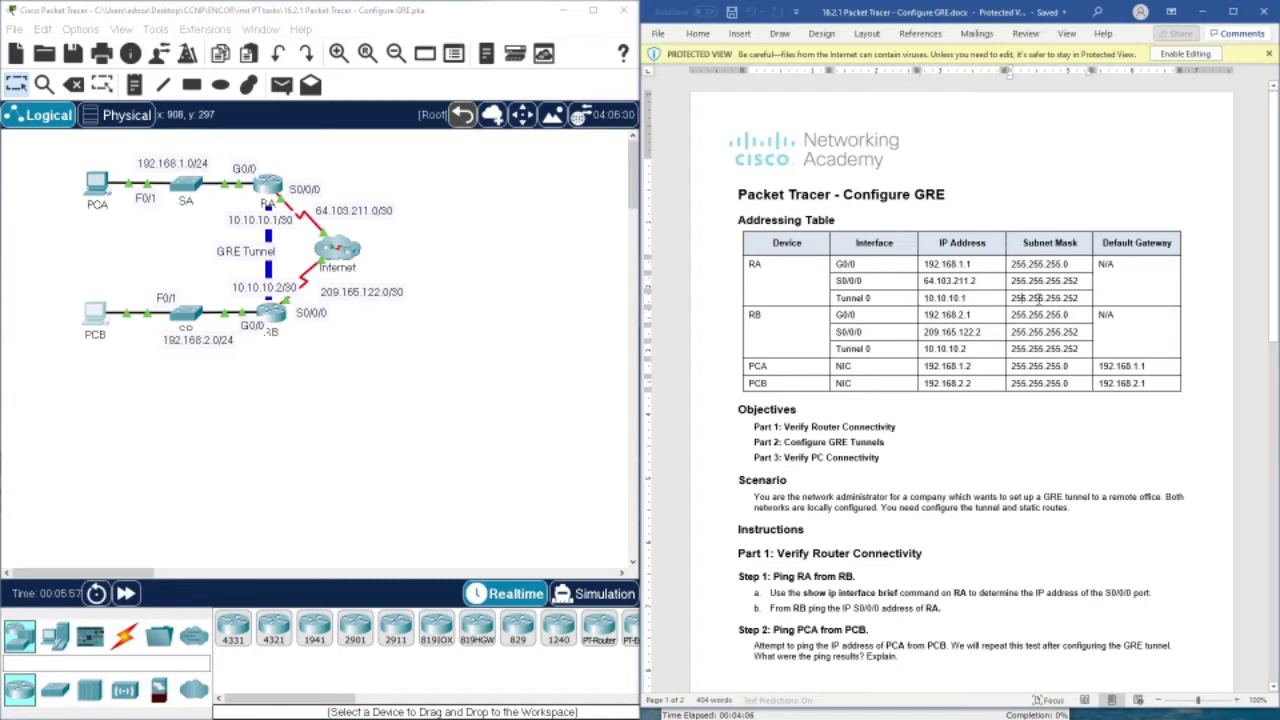
pyautogui.scroll(-10, 1038, 298)
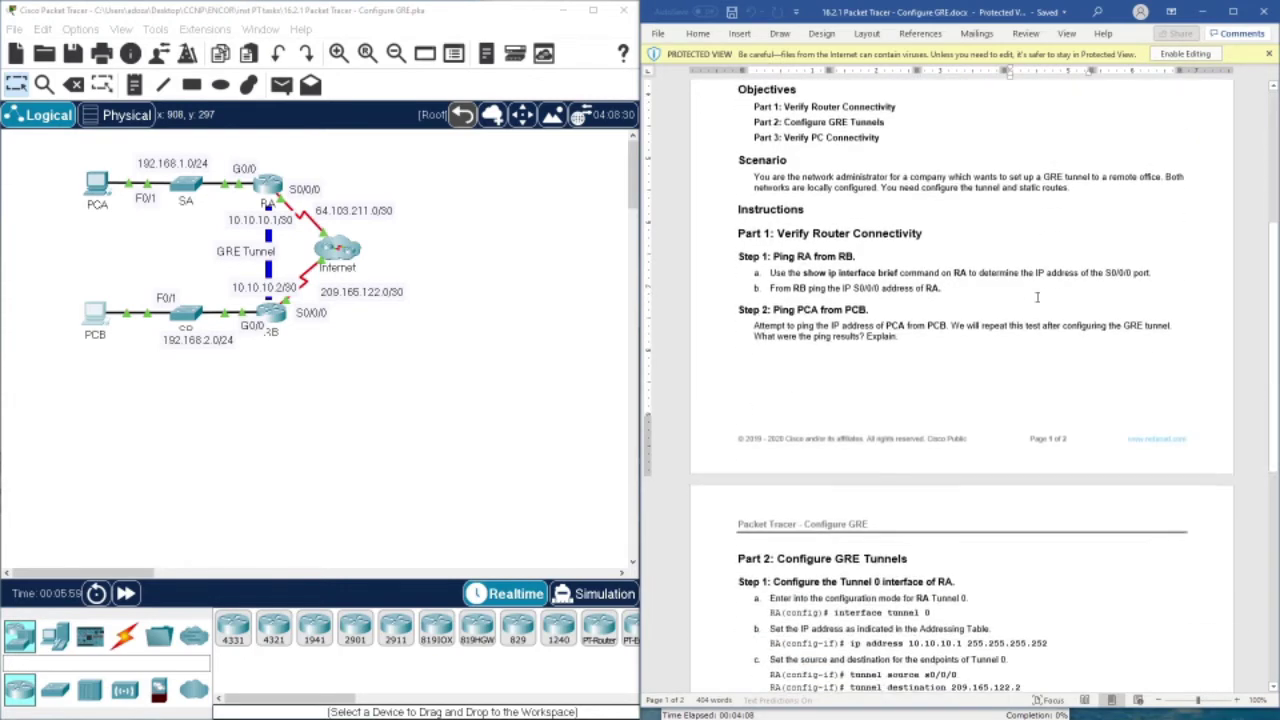
pyautogui.scroll(-3, 996, 338)
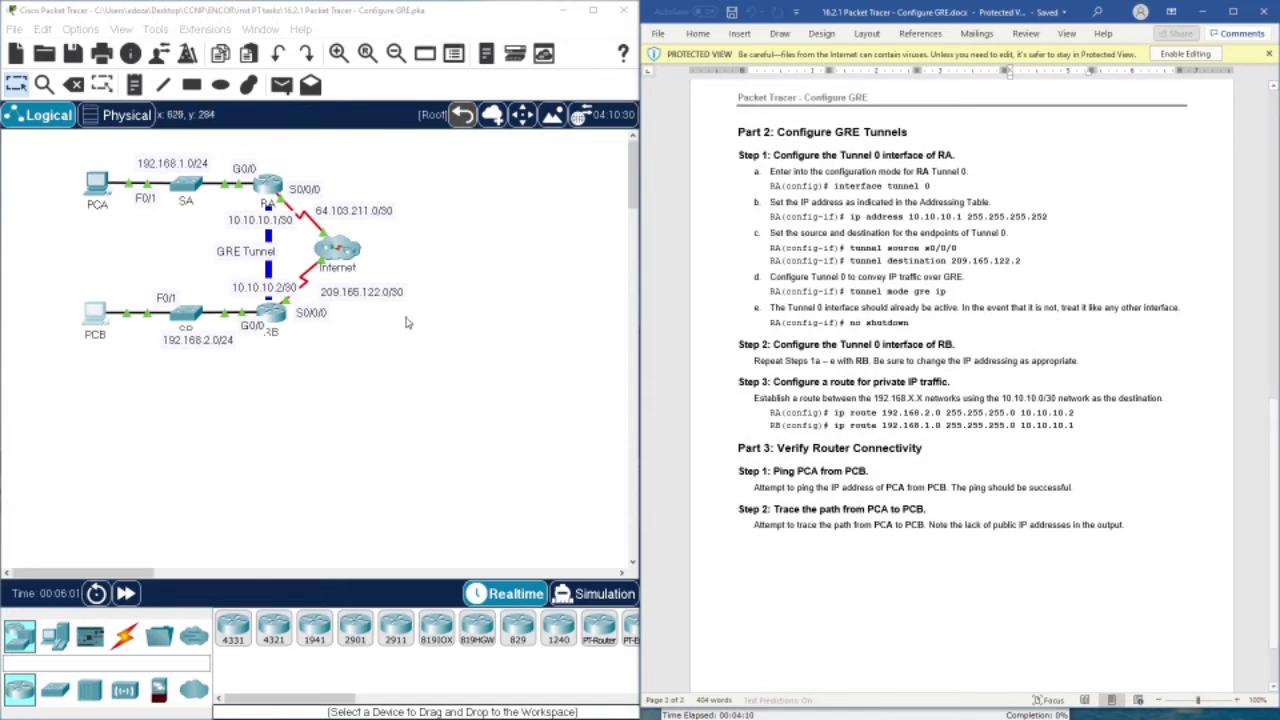
pyautogui.moveTo(776, 251); pyautogui.dragTo(1024, 266)
pyautogui.click(953, 258)
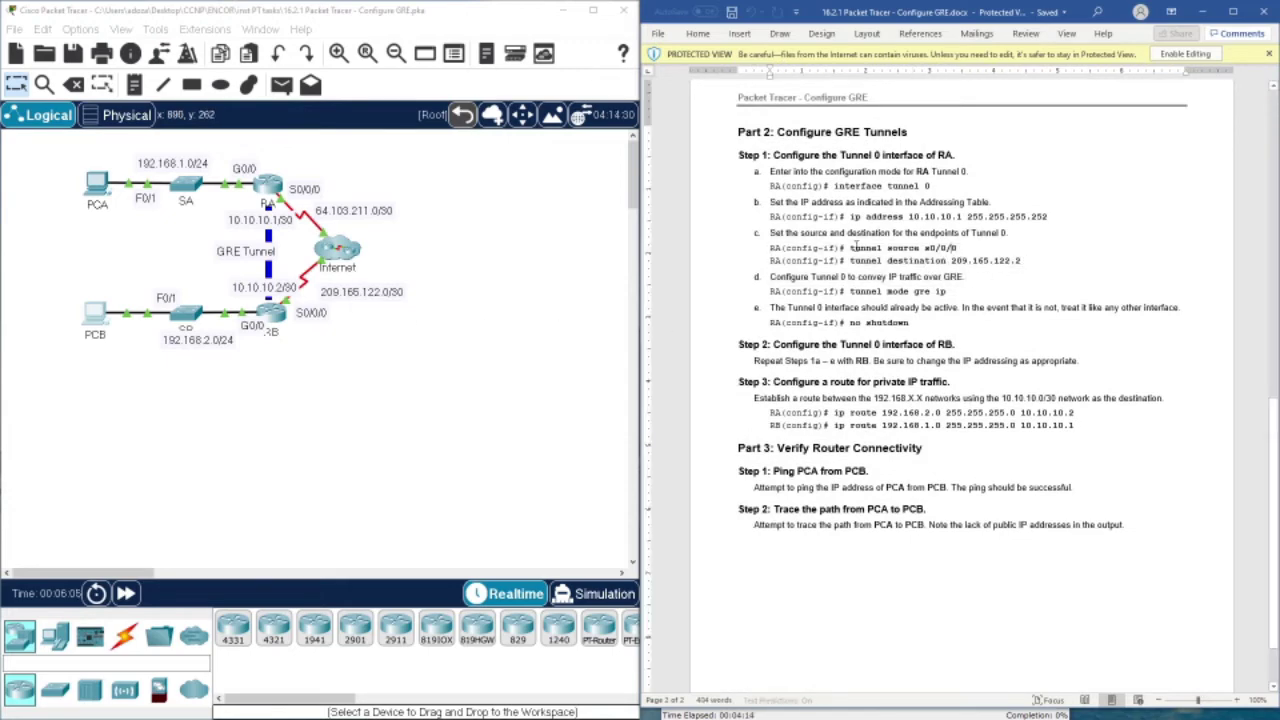
pyautogui.moveTo(851, 248); pyautogui.dragTo(976, 251)
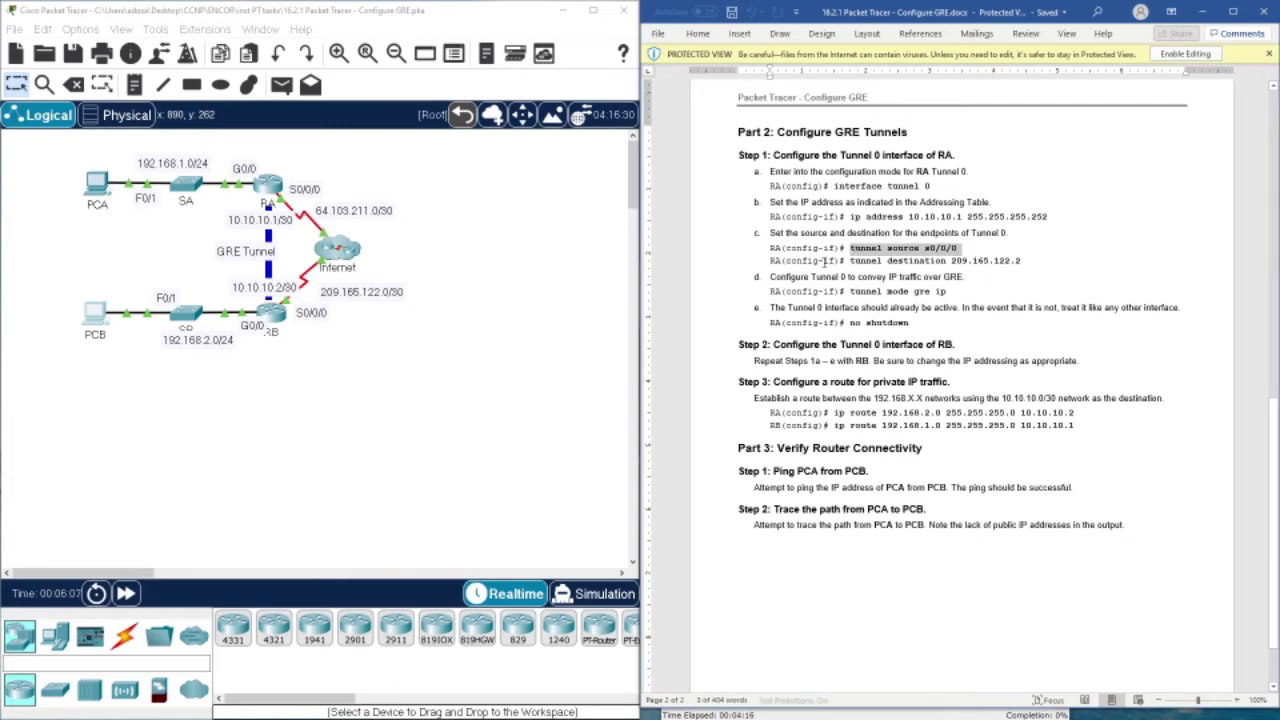
pyautogui.moveTo(822, 260); pyautogui.dragTo(1064, 261)
# Open router RA's command line, enter global configuration mode and enter interface configuration for tunnel 0
pyautogui.click(283, 196)
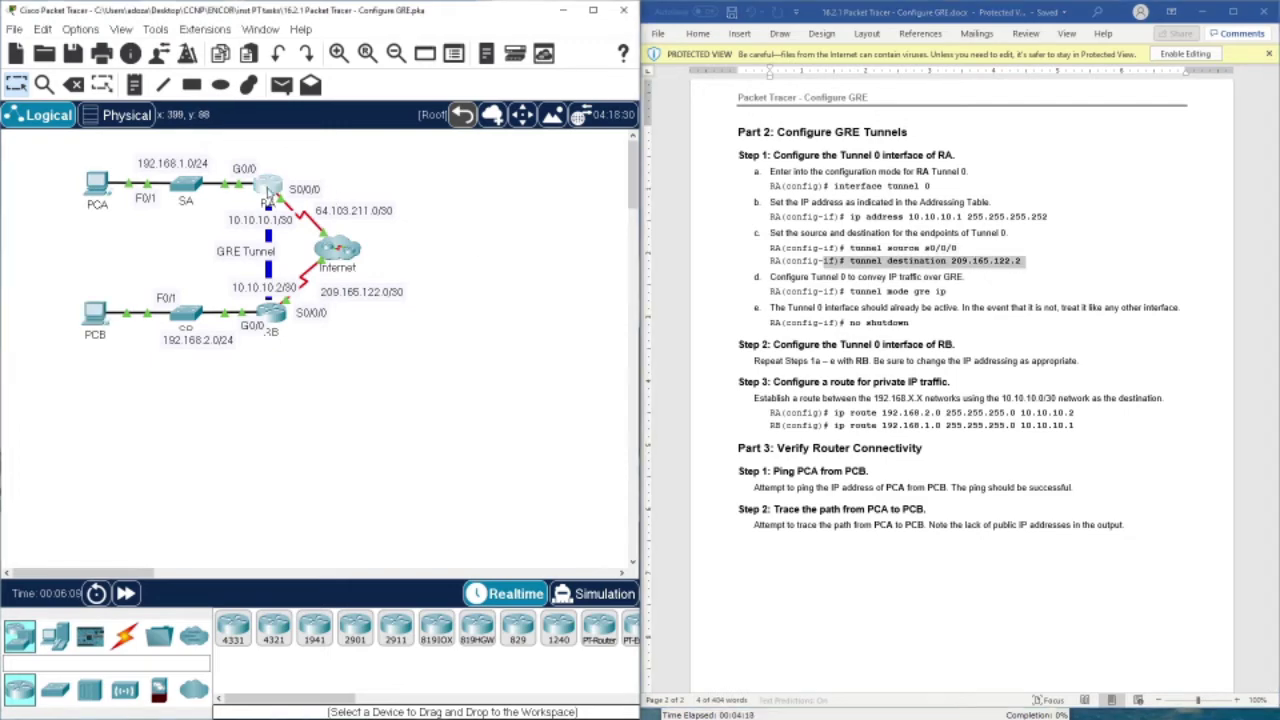
pyautogui.moveTo(560, 135); pyautogui.dragTo(293, 81)
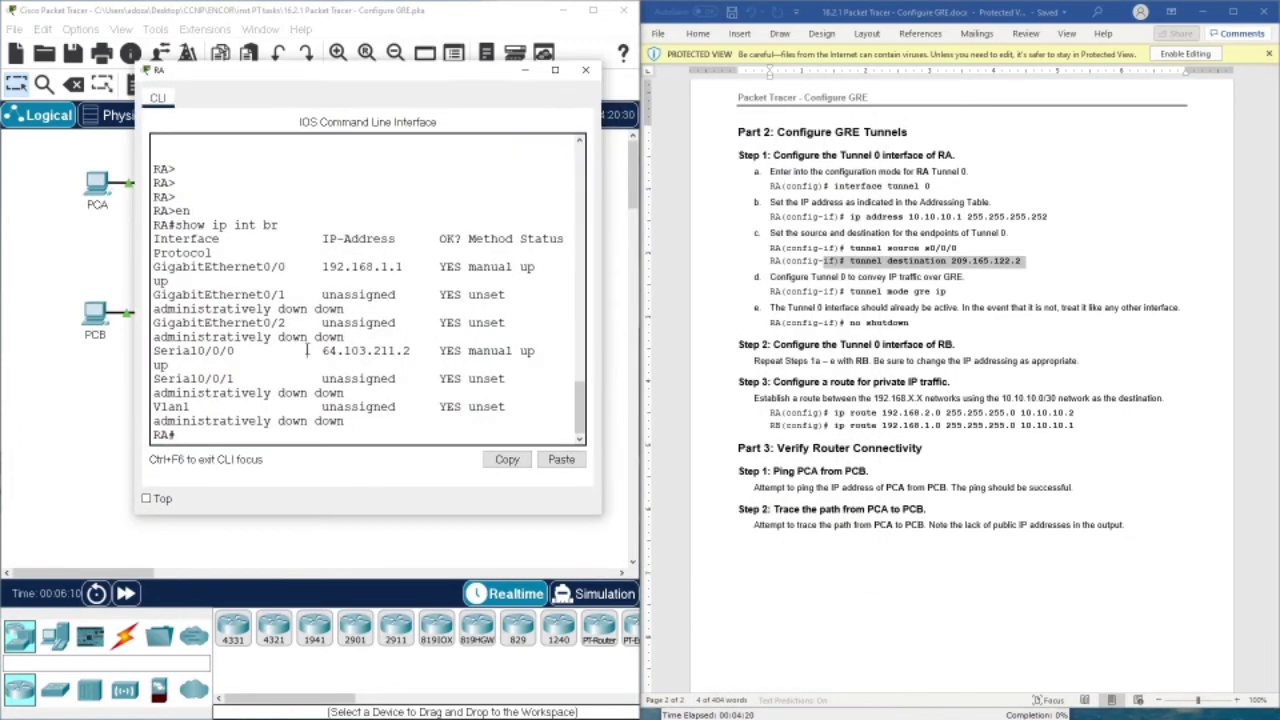
pyautogui.write('conf t')
pyautogui.press('Return')
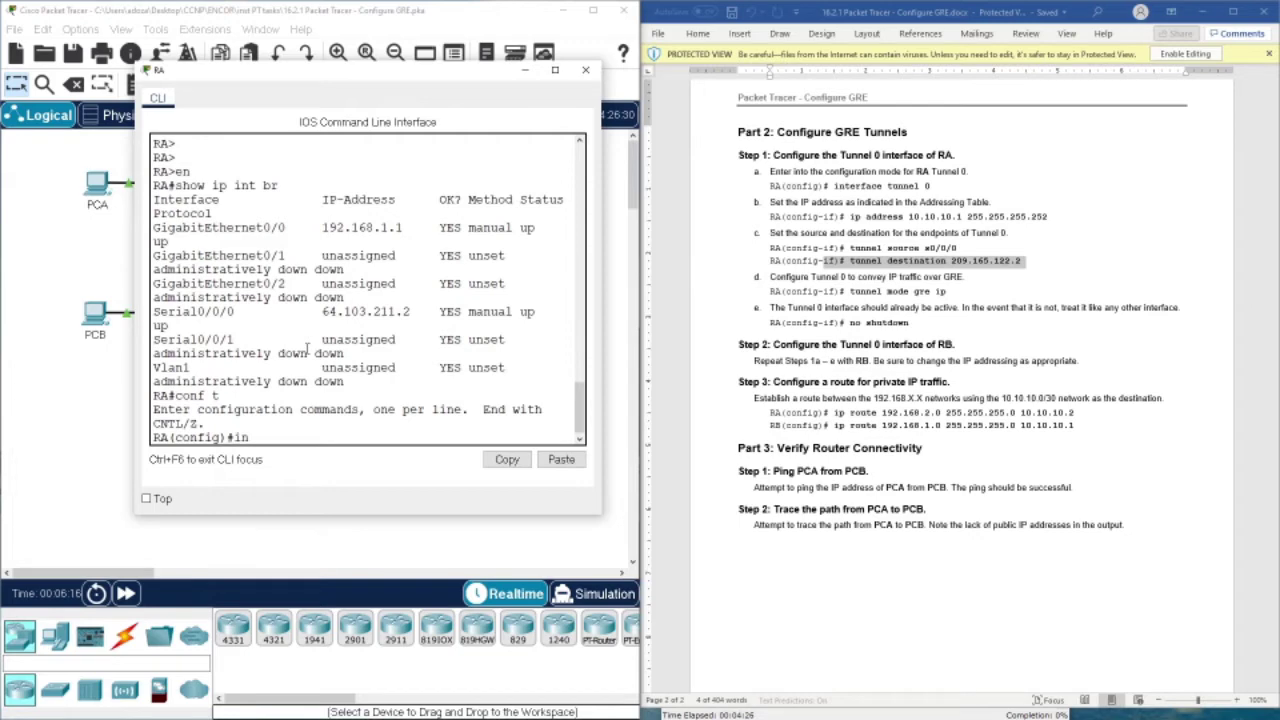
pyautogui.write('t')
pyautogui.press('Tab')
pyautogui.write('tu')
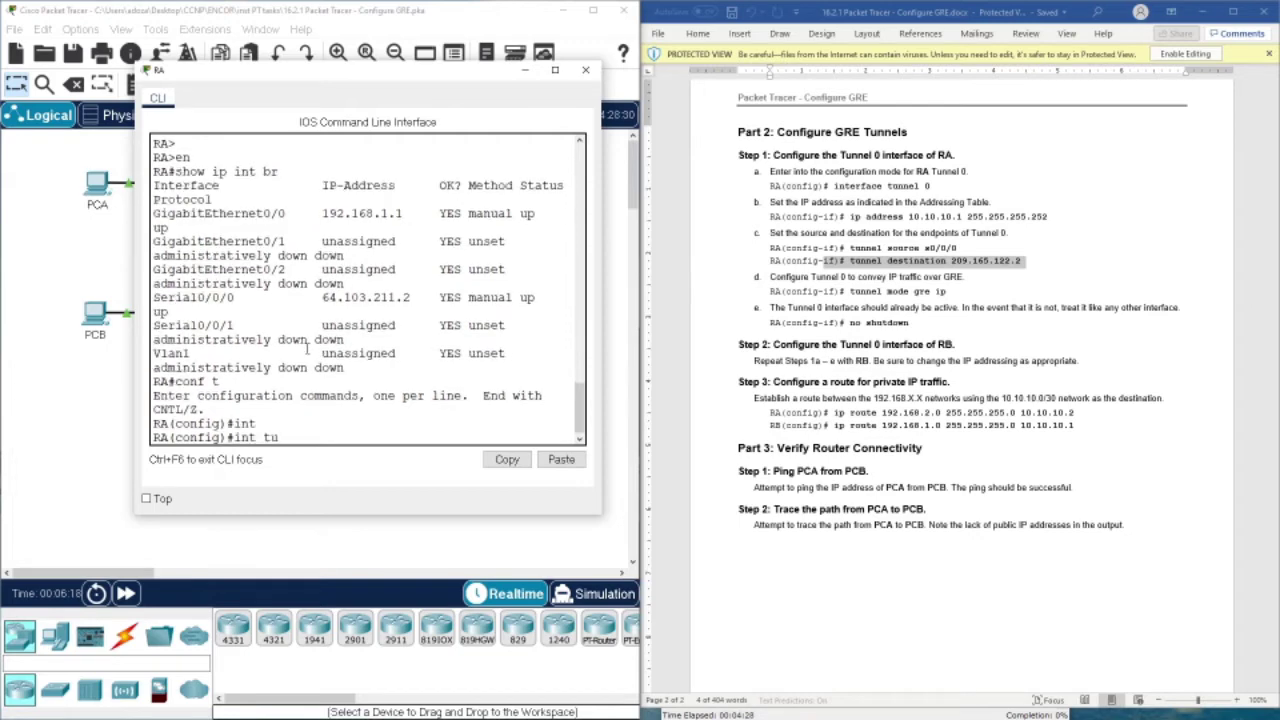
pyautogui.press('Tab')
pyautogui.write('0')
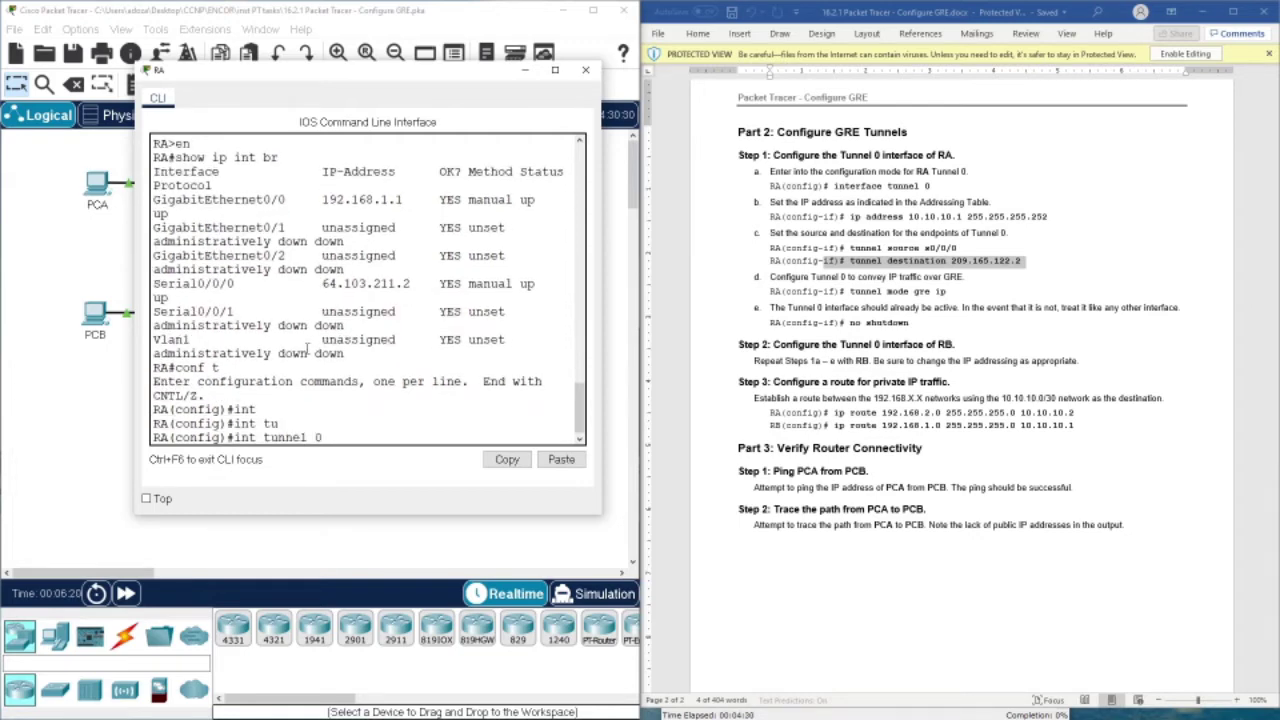
pyautogui.press('Return')
pyautogui.press('Return')
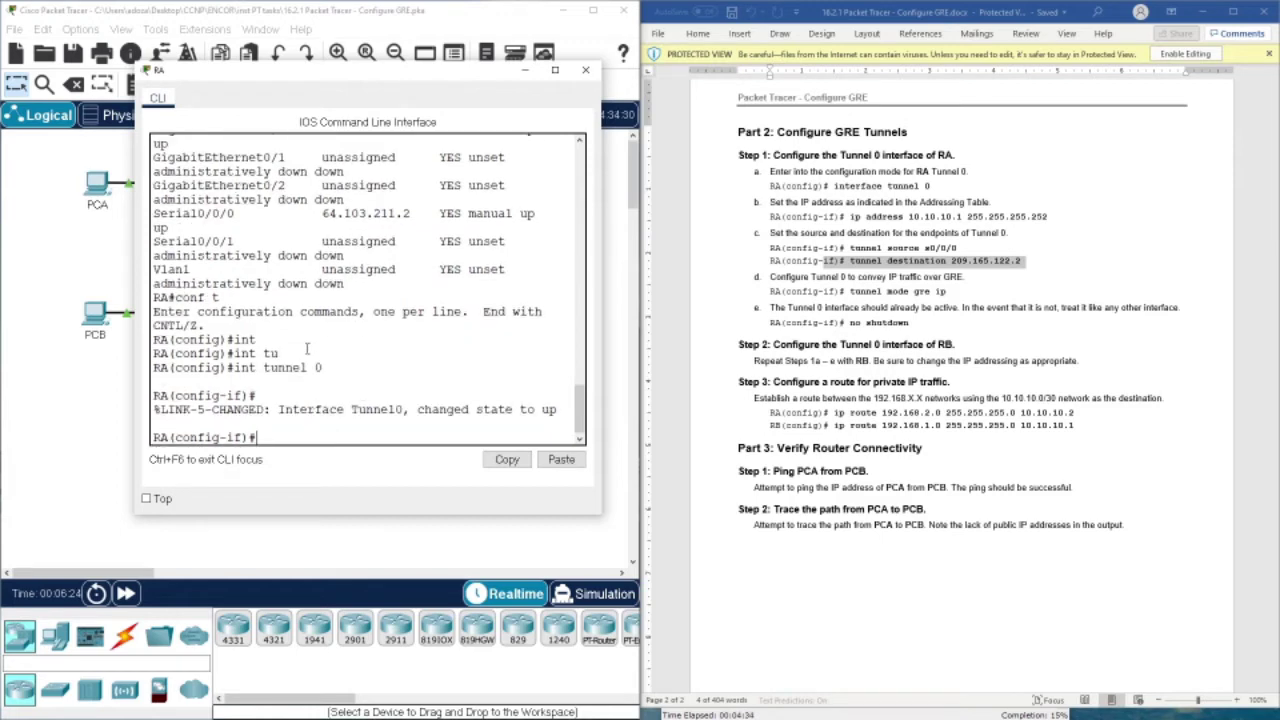
# Assign RA's Tunnel 0 the IP address 10.10.10.1 with mask 255.255.255.252, copying both values from the instructions
pyautogui.write('ip add')
pyautogui.press('Tab')
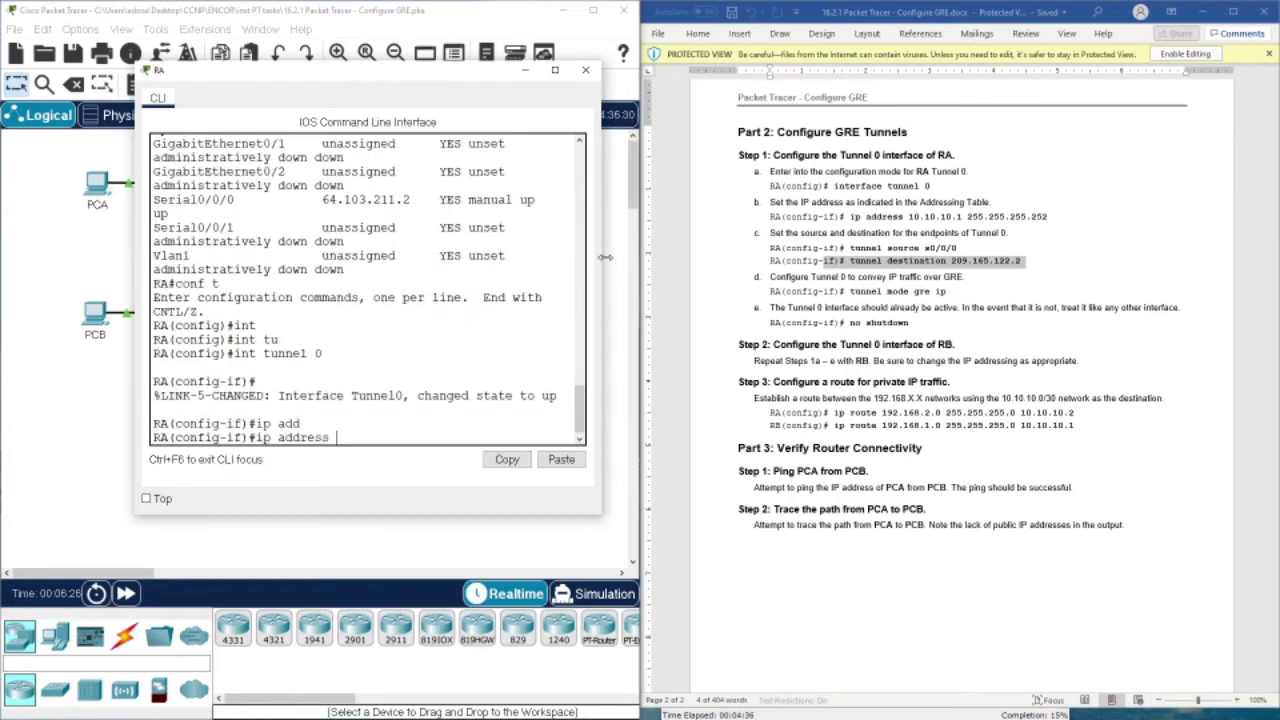
pyautogui.moveTo(910, 216); pyautogui.dragTo(1048, 218)
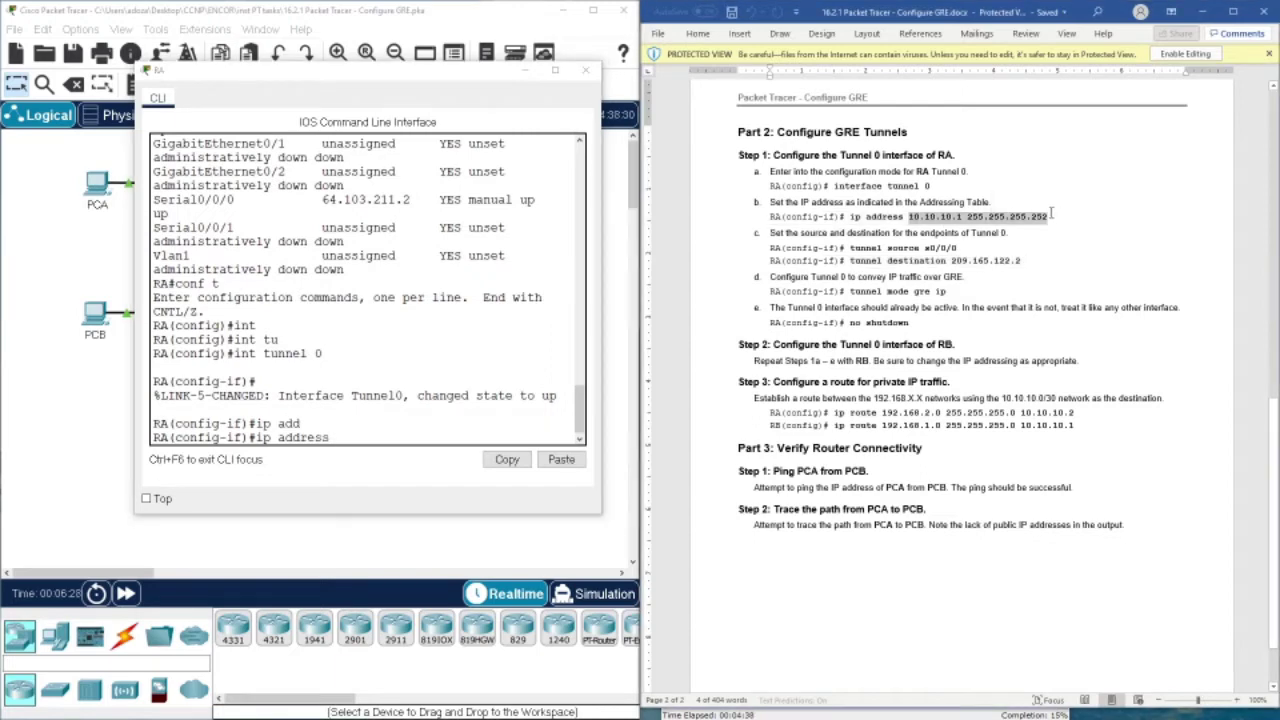
pyautogui.rightClick(1046, 218)
pyautogui.click(1062, 247)
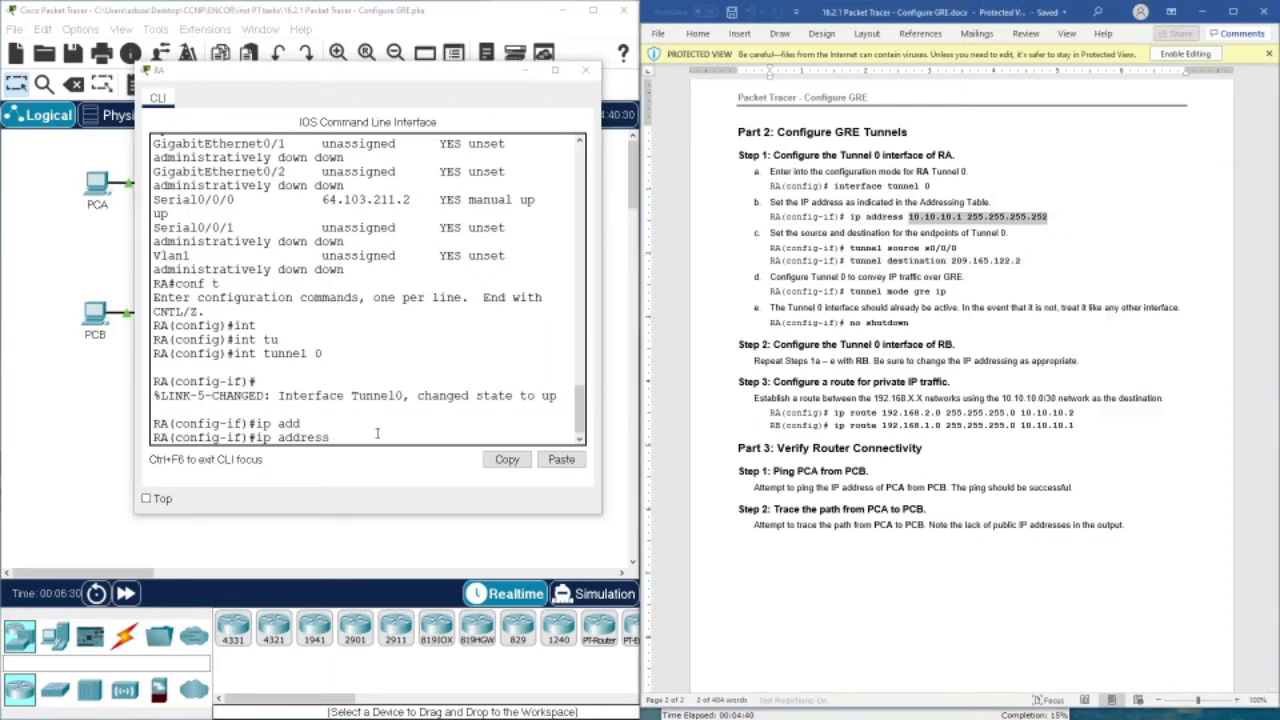
pyautogui.rightClick(378, 436)
pyautogui.click(412, 459)
pyautogui.press('Return')
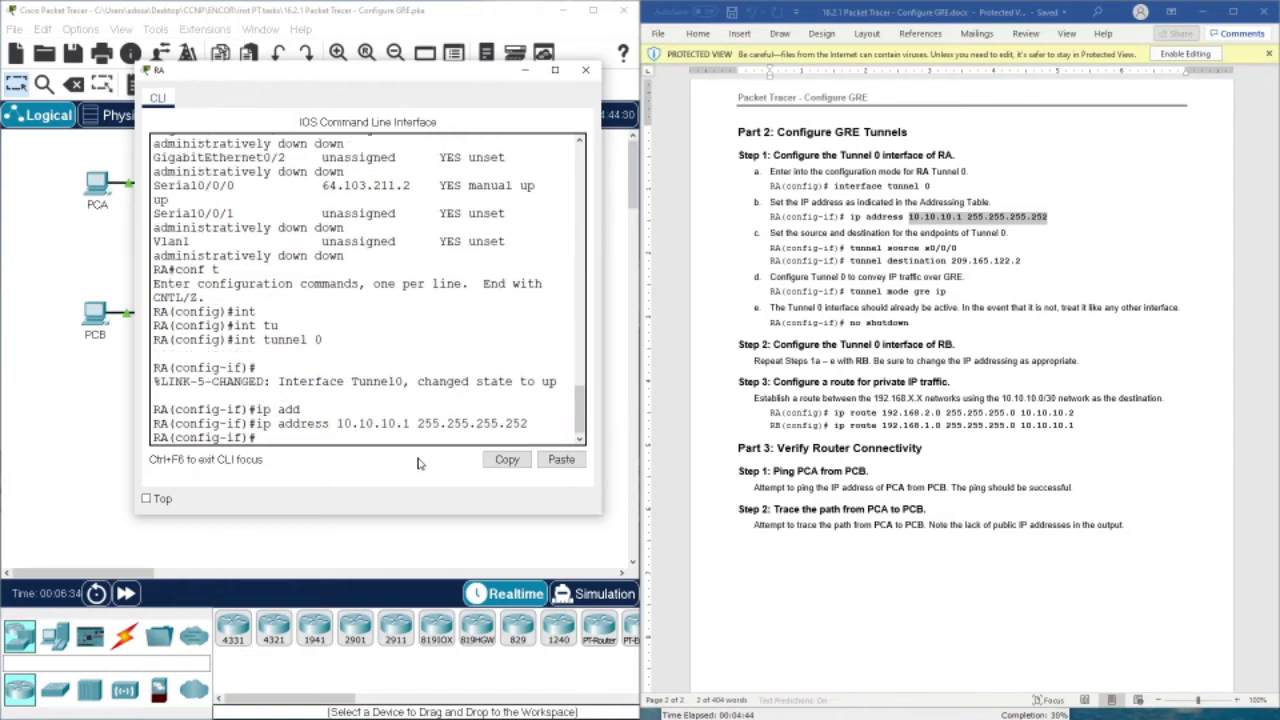
# Set the source of RA's Tunnel 0 to interface s0/0/0
pyautogui.write('tu')
pyautogui.press('Tab')
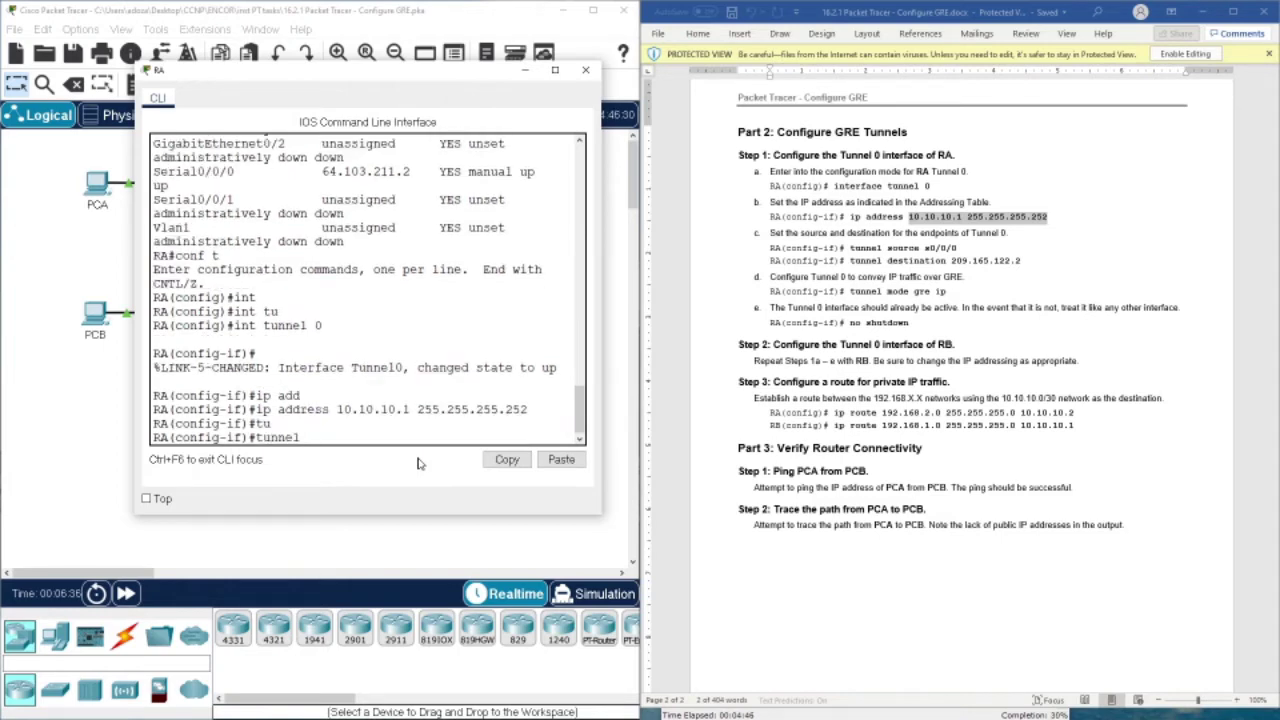
pyautogui.write('sou')
pyautogui.press('Tab')
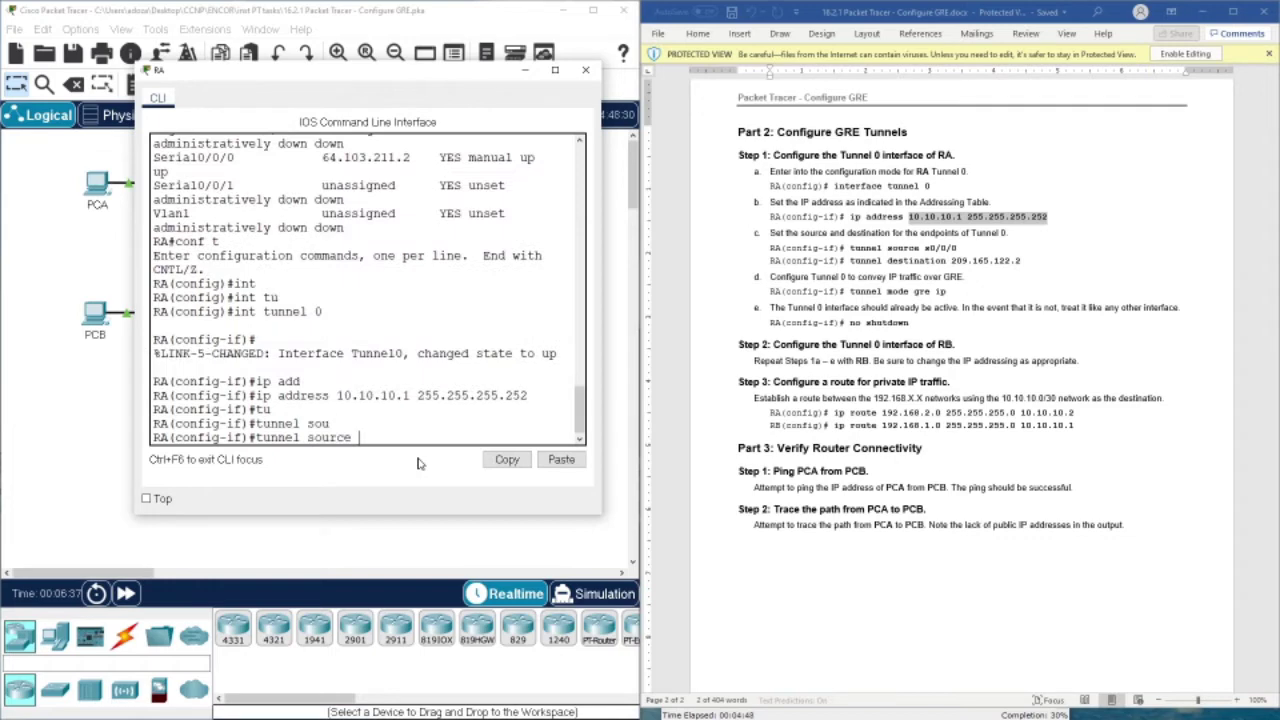
pyautogui.write('s0/0/0')
pyautogui.press('Return')
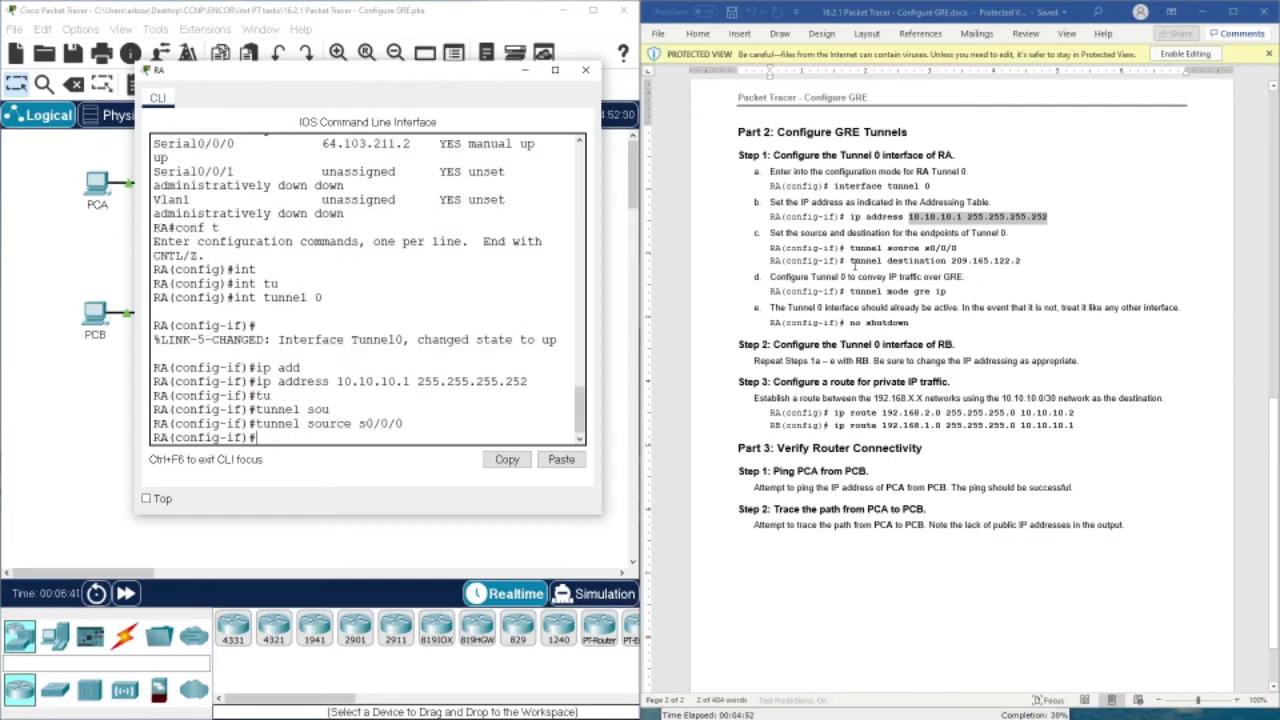
# Copy the tunnel destination 209.165.122.2 command from the instructions into RA, check it against the Addressing Table and run it
pyautogui.moveTo(850, 260); pyautogui.dragTo(1018, 260)
pyautogui.rightClick(1018, 260)
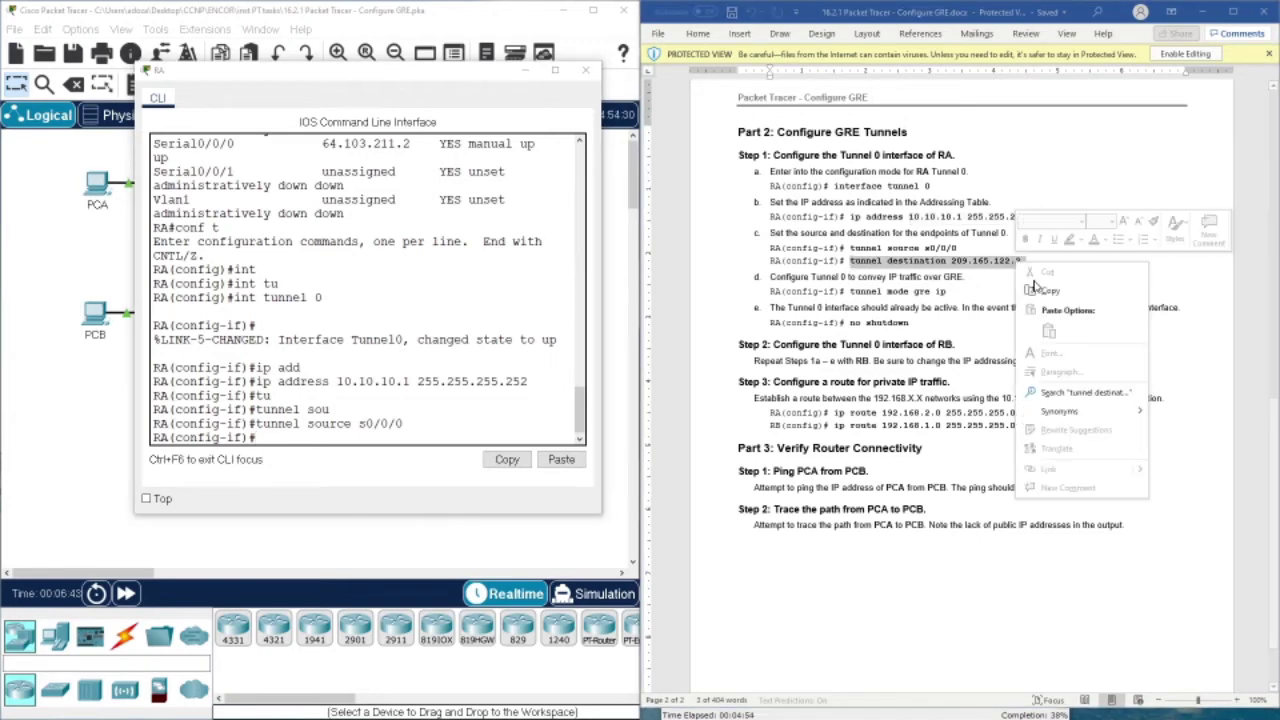
pyautogui.click(1040, 290)
pyautogui.rightClick(441, 433)
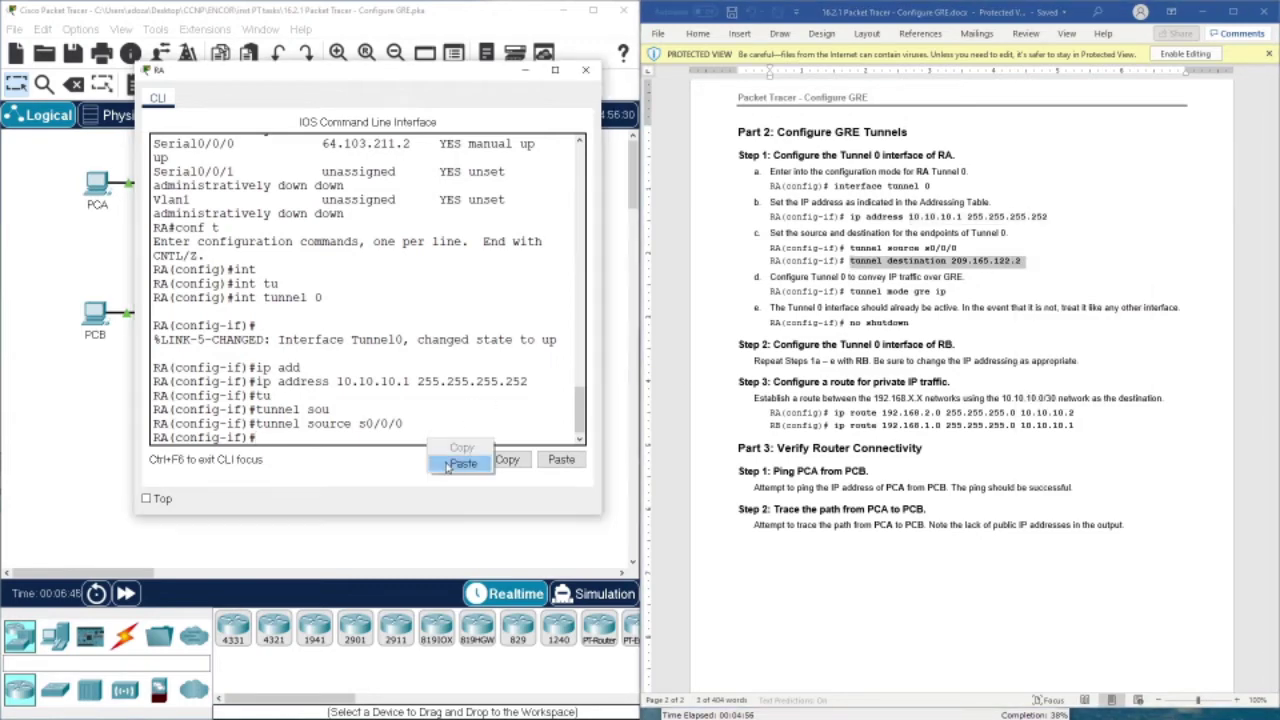
pyautogui.click(448, 466)
pyautogui.scroll(10, 852, 348)
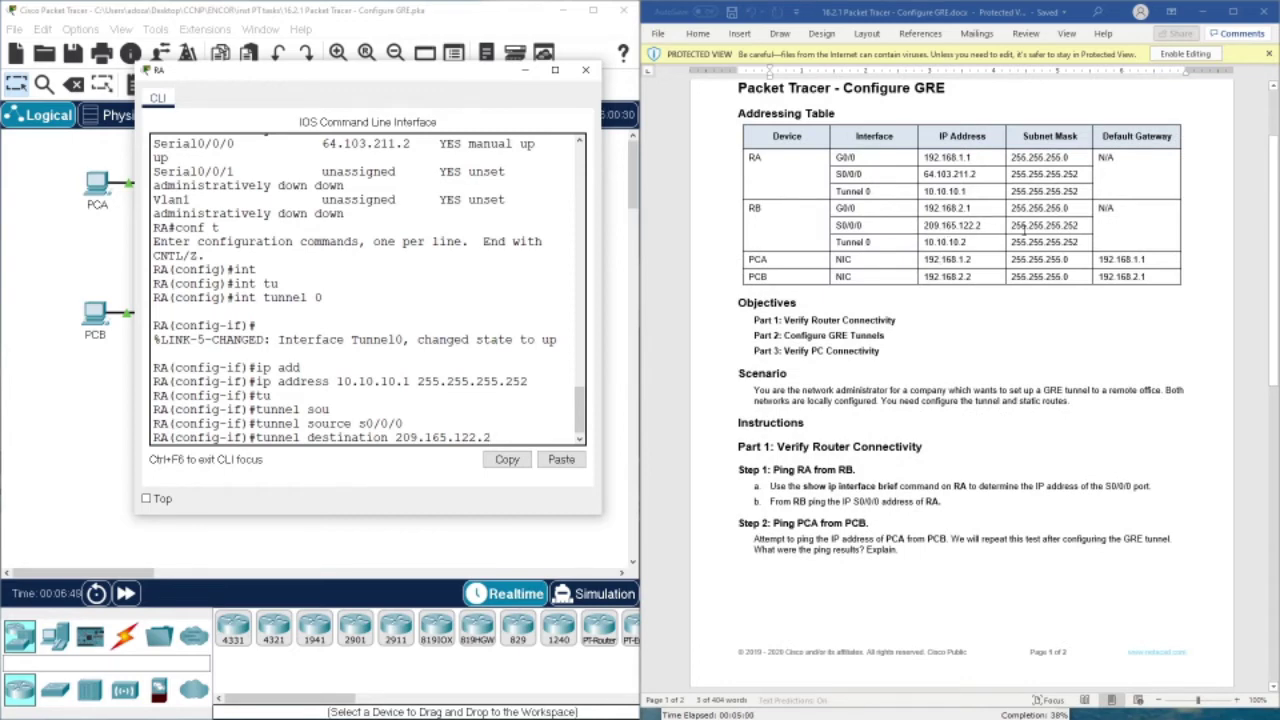
pyautogui.press('Return')
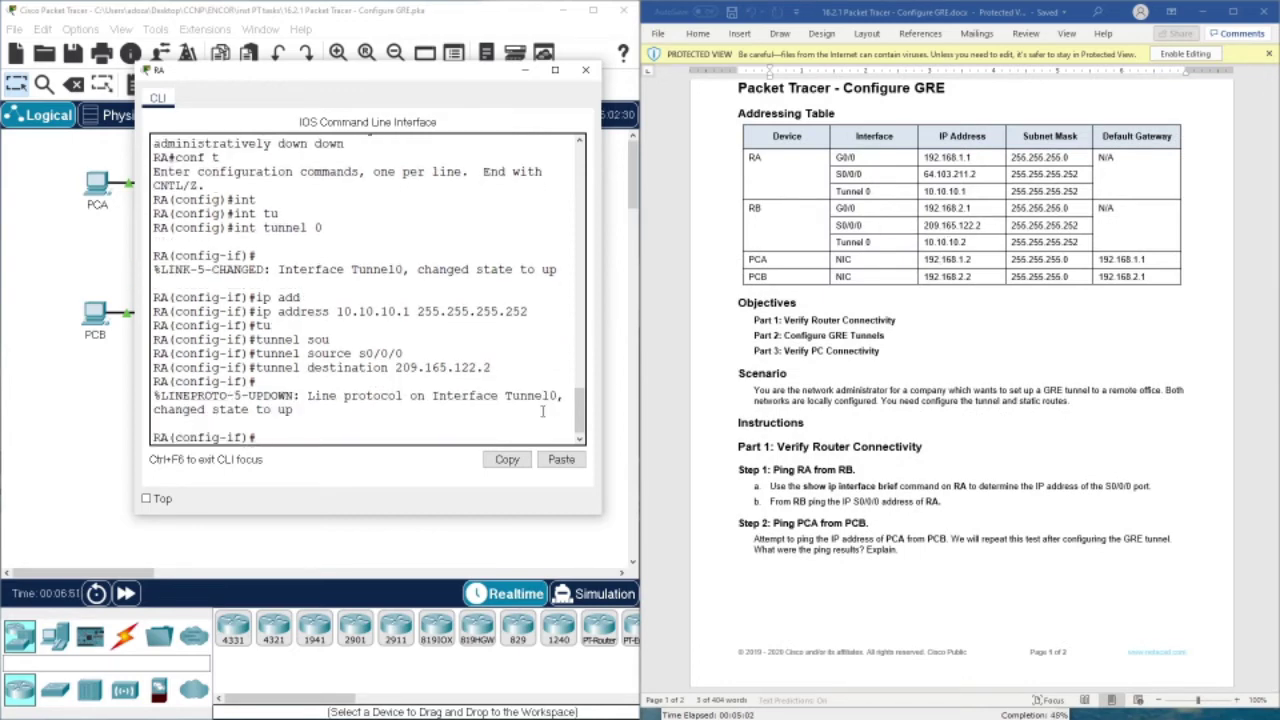
# Set RA's Tunnel 0 to carry IP traffic over GRE with tunnel mode gre ip
pyautogui.scroll(-9, 778, 471)
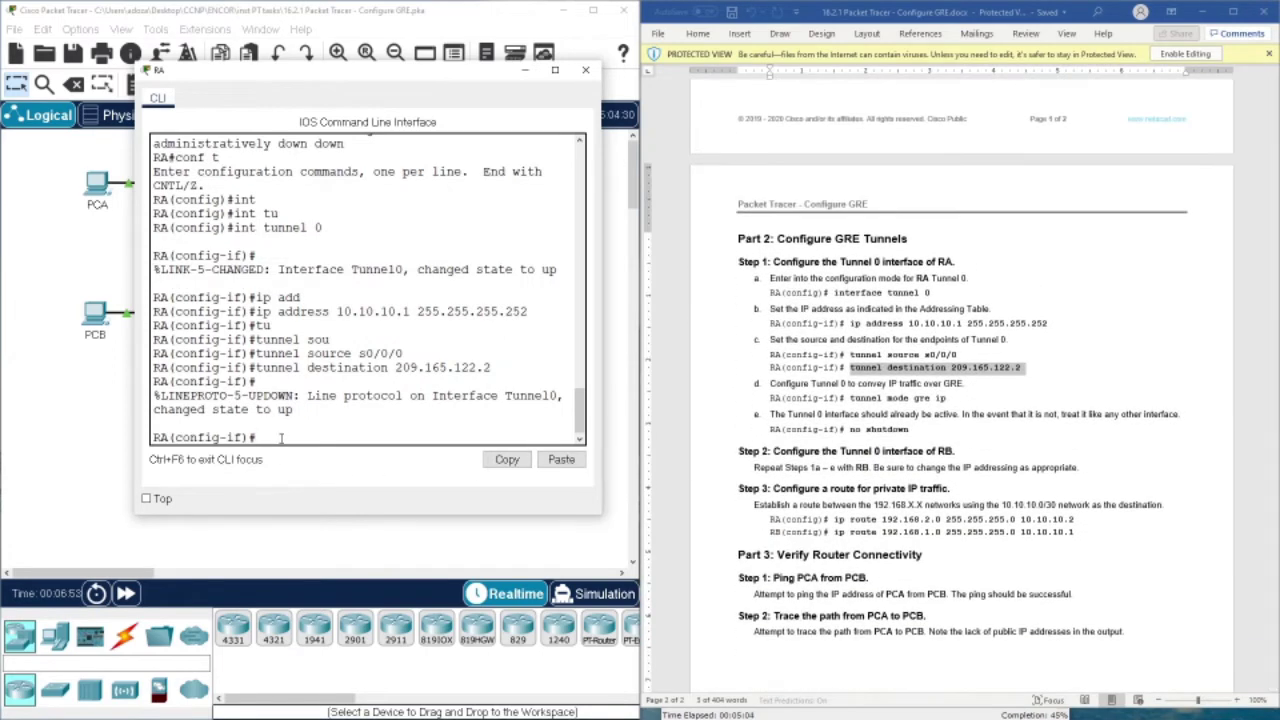
pyautogui.write('tu')
pyautogui.press('Tab')
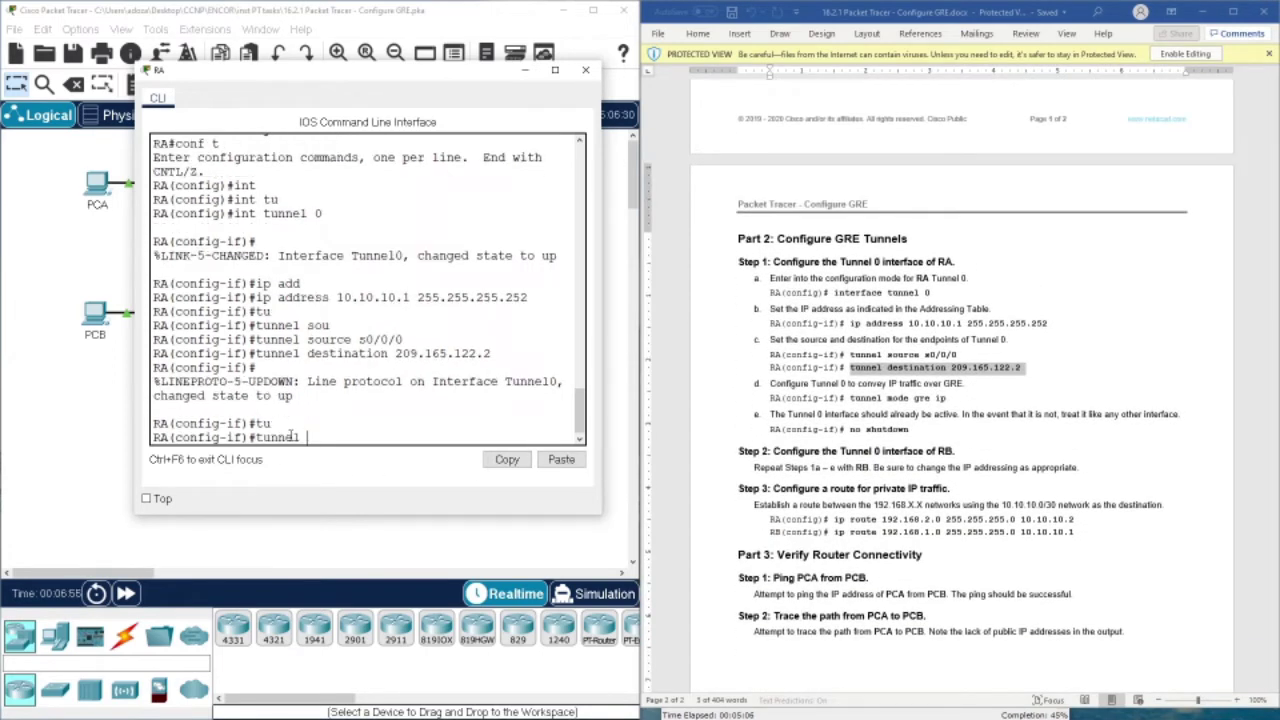
pyautogui.write('mo')
pyautogui.press('Tab')
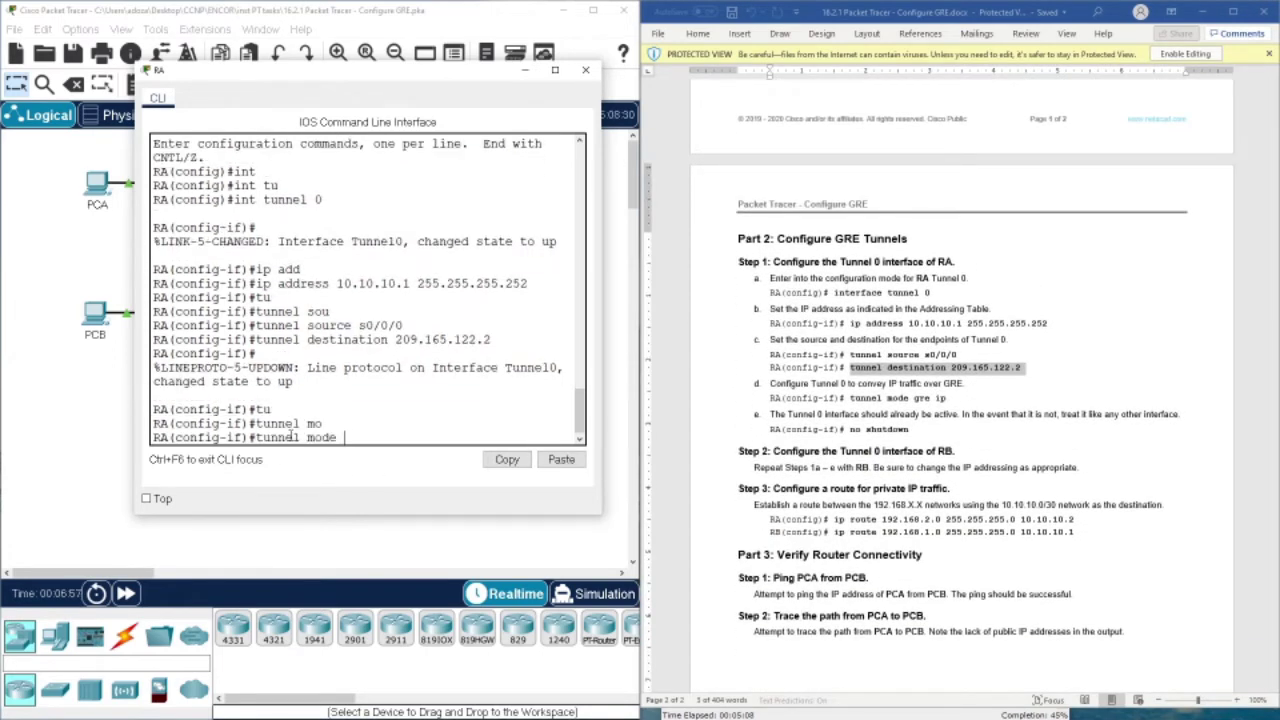
pyautogui.write('gre ip')
pyautogui.press('Return')
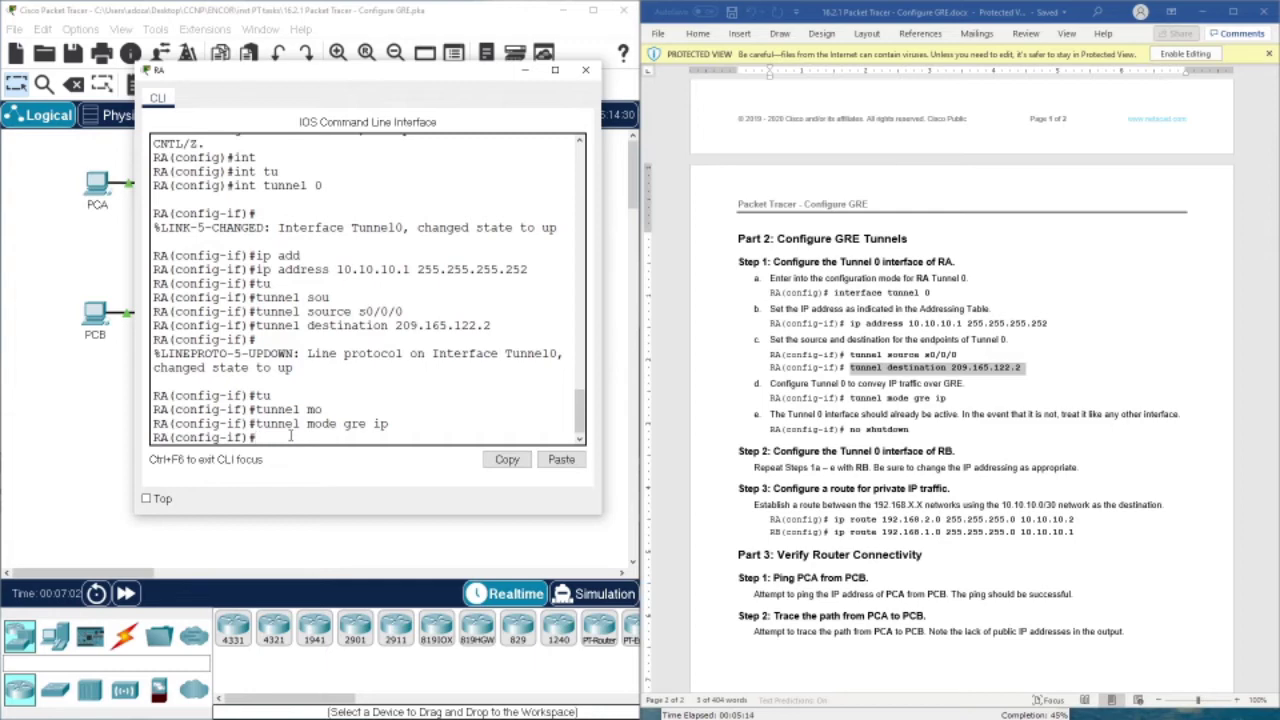
# Enable RA's Tunnel 0 interface with the no shutdown command
pyautogui.write('no sh')
pyautogui.press('Tab')
pyautogui.press('Return')
pyautogui.press('Return')
pyautogui.press('Return')
pyautogui.press('Return')
pyautogui.press('Return')
pyautogui.press('Return')
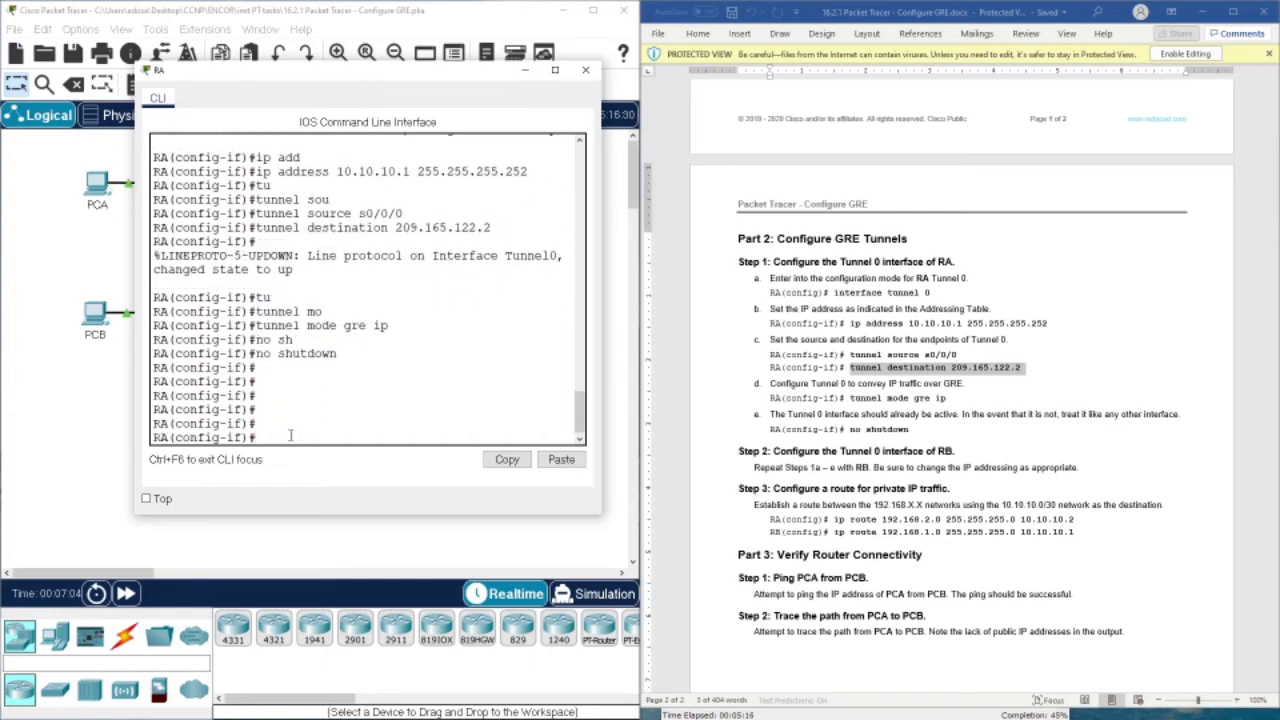
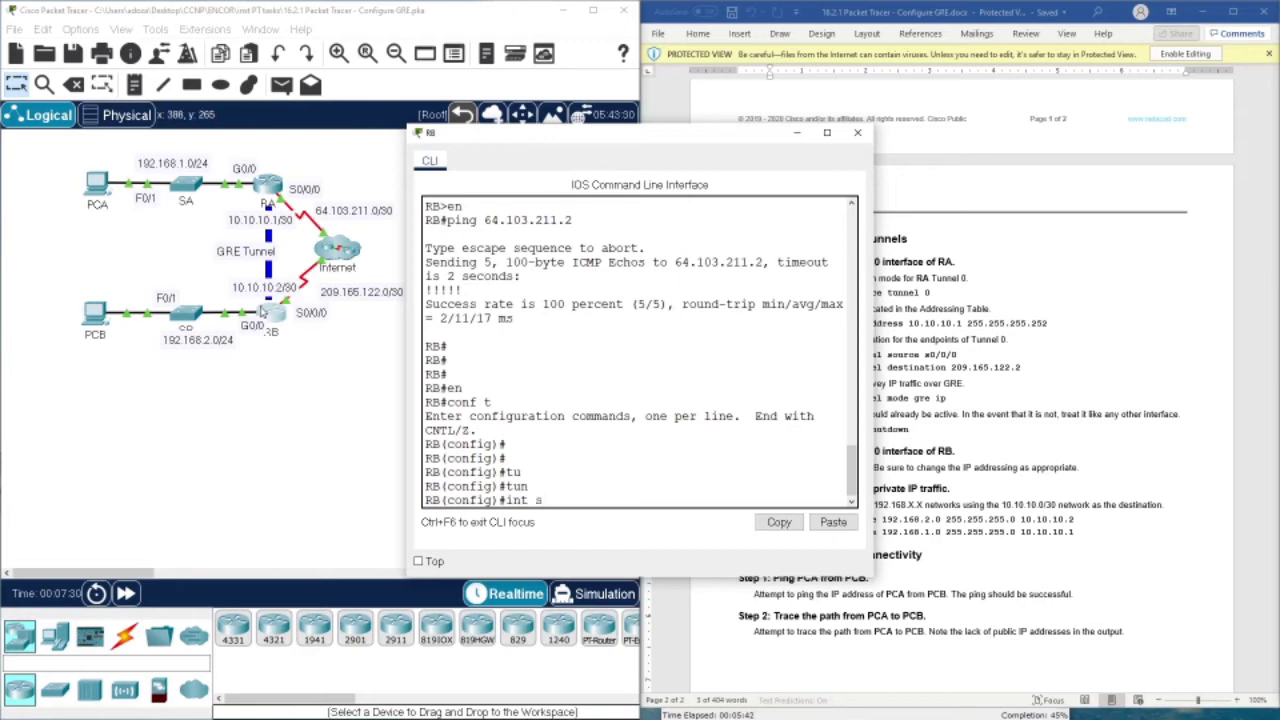
# Bring up the Addressing Table in the instructions and enter interface configuration for Tunnel 0 on RB
pyautogui.click(873, 288)
pyautogui.scroll(10, 875, 379)
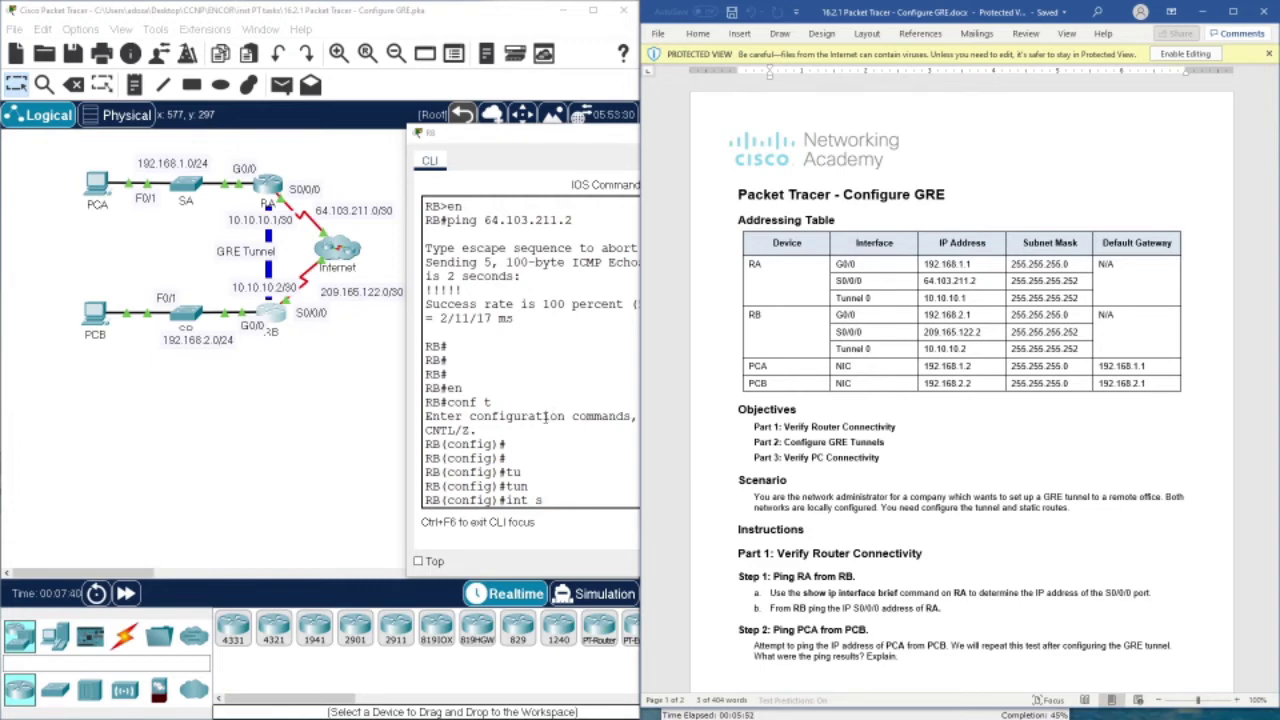
pyautogui.click(540, 483)
pyautogui.press('BackSpace')
pyautogui.press('BackSpace')
pyautogui.press('BackSpace')
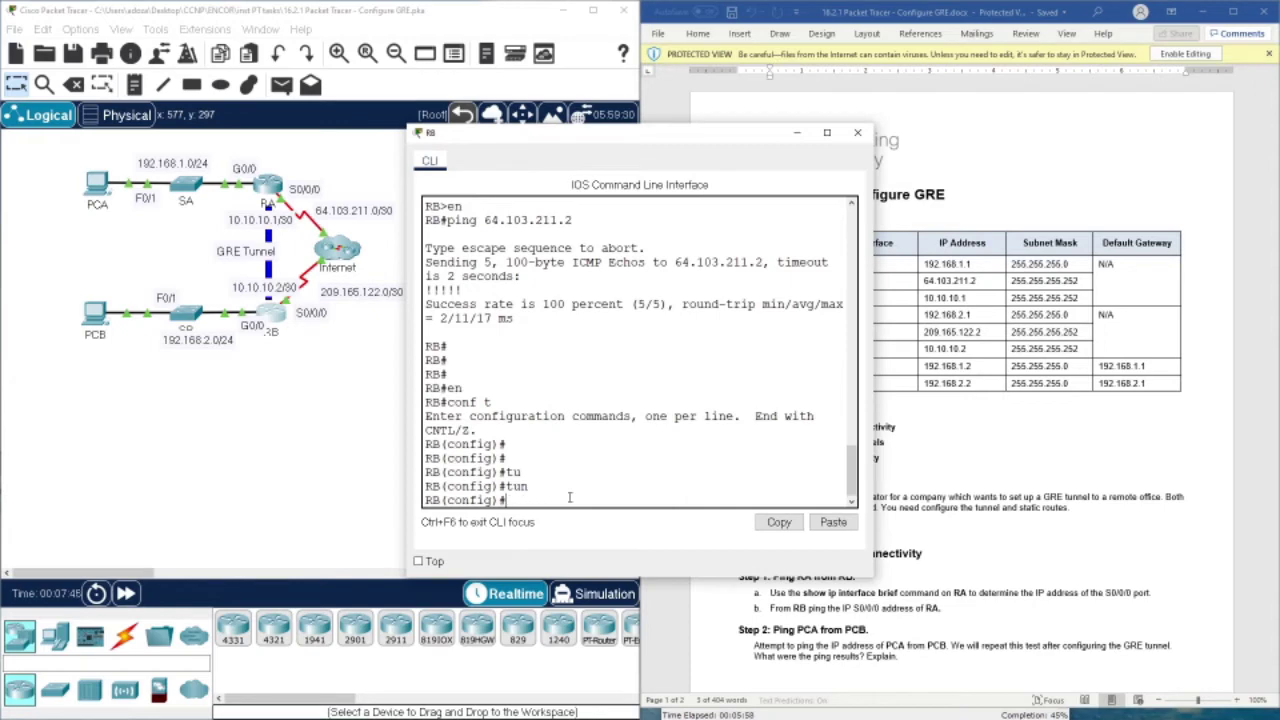
pyautogui.write('int tu')
pyautogui.press('Tab')
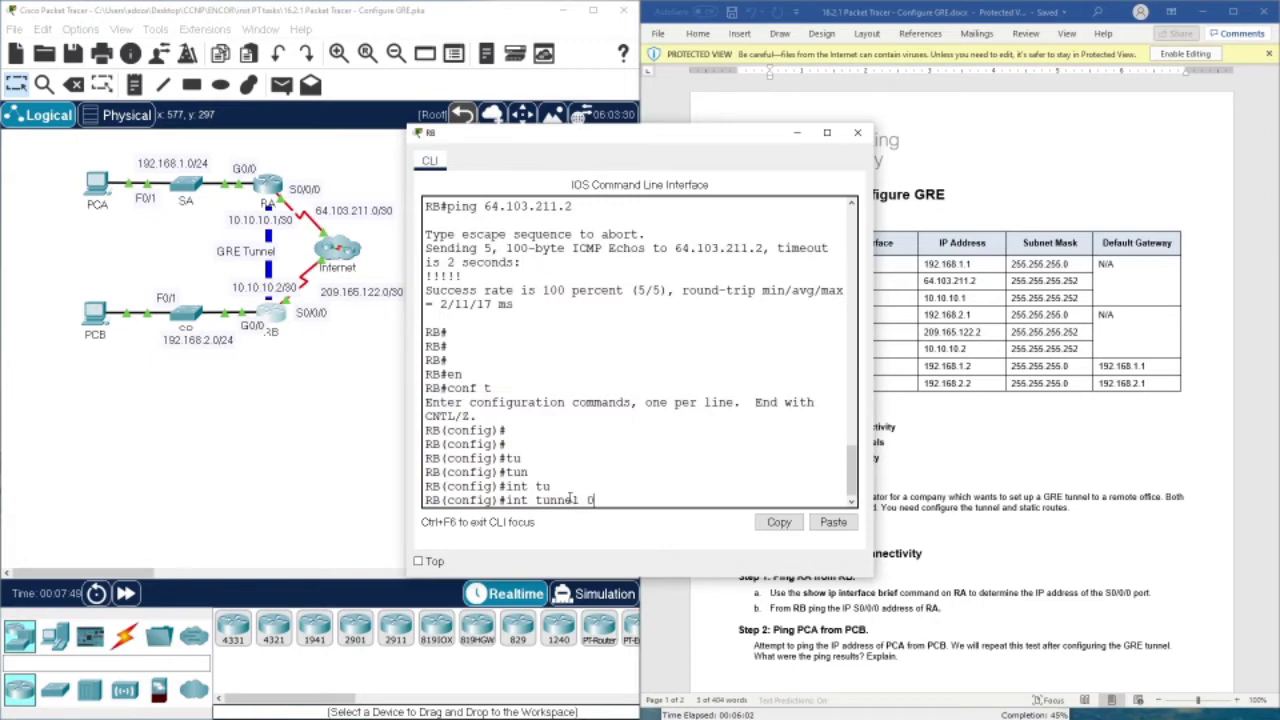
pyautogui.write('0')
pyautogui.press('Return')
pyautogui.press('Return')
pyautogui.press('Return')
pyautogui.press('Return')
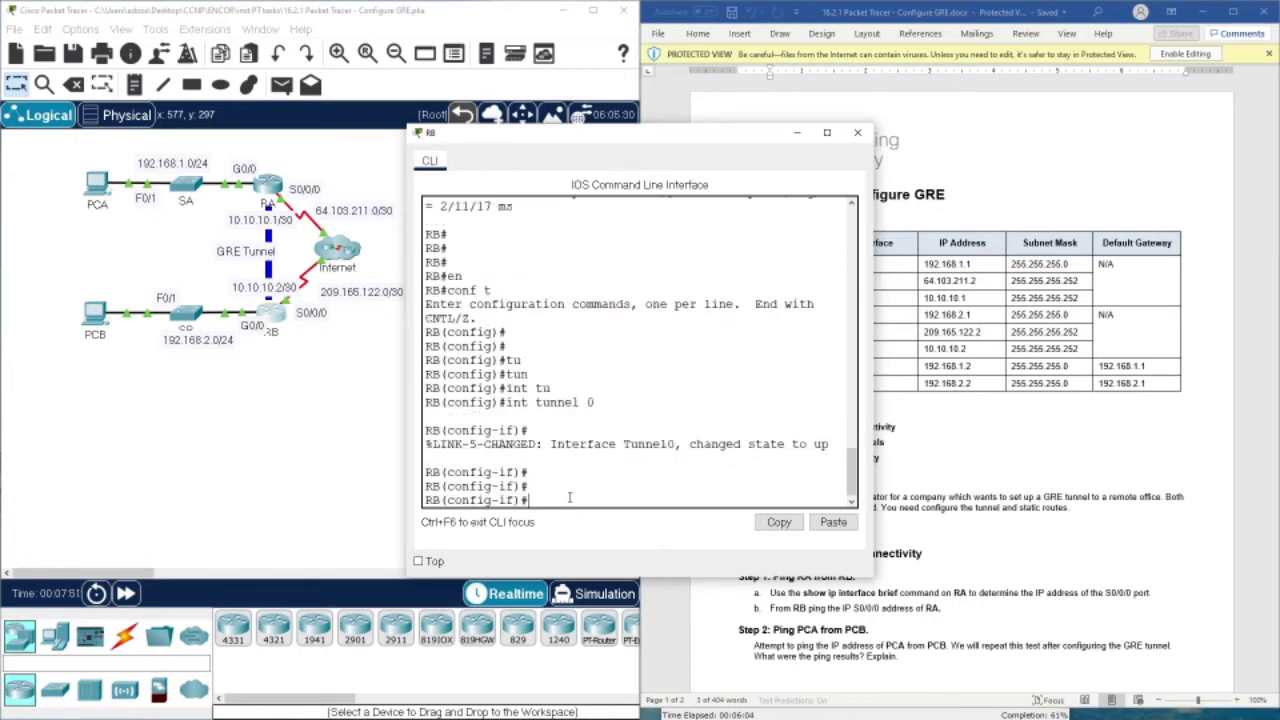
pyautogui.press('Return')
pyautogui.press('Return')
pyautogui.press('Return')
pyautogui.press('Return')
pyautogui.press('Return')
pyautogui.press('Return')
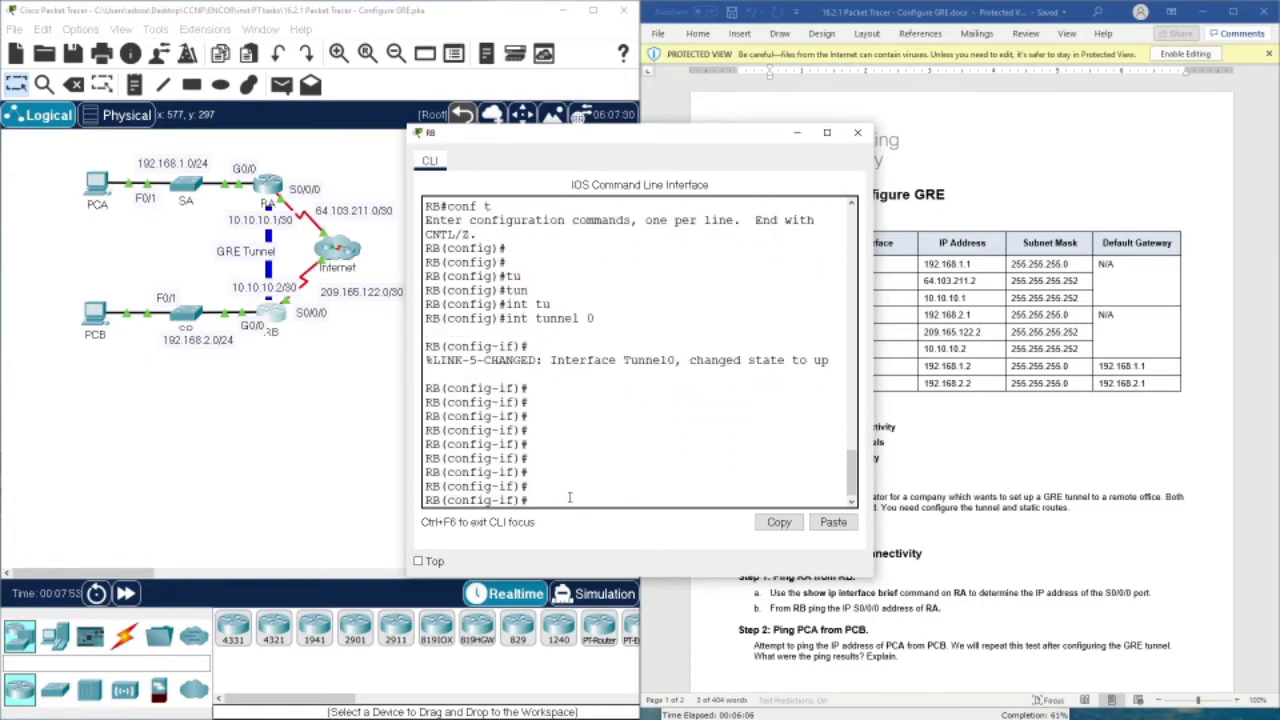
# Assign IP address 10.0.0.1 with mask 255.255.255.252 to RB's Tunnel 0
pyautogui.write('ip ad')
pyautogui.press('Tab')
pyautogui.moveTo(640, 132); pyautogui.dragTo(408, 121)
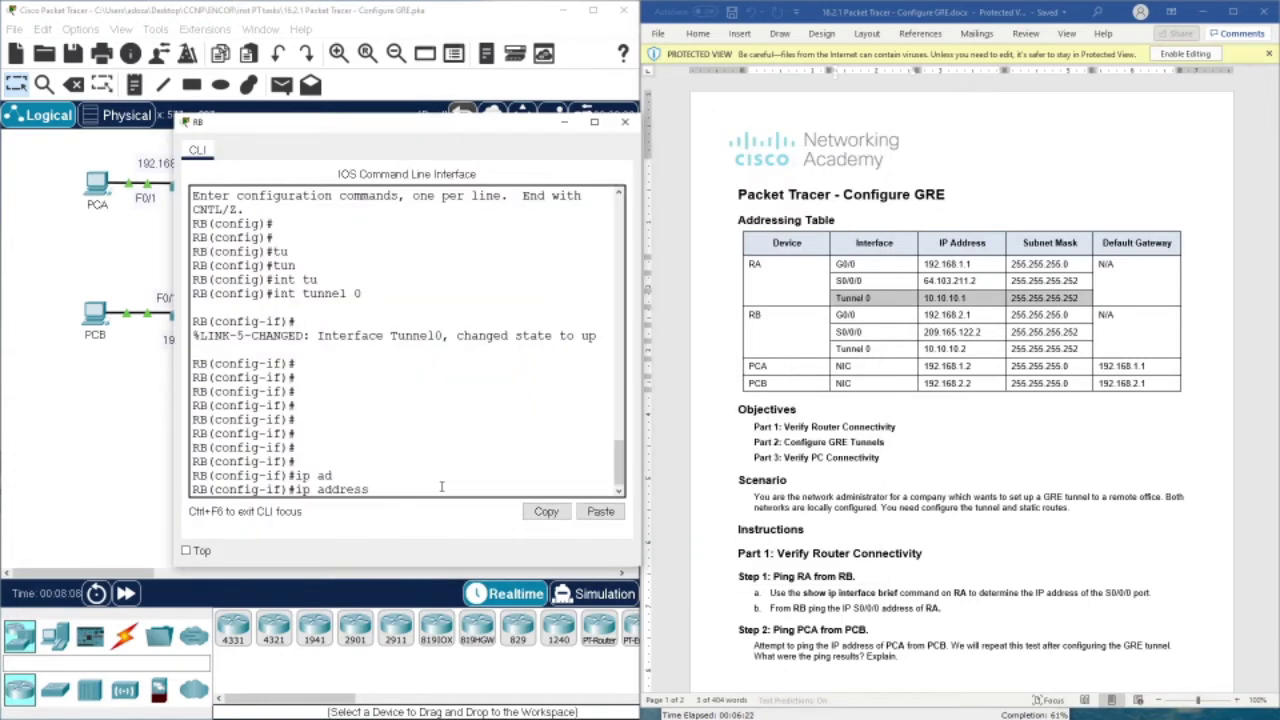
pyautogui.write('10.0.0.1 255.255.255.252')
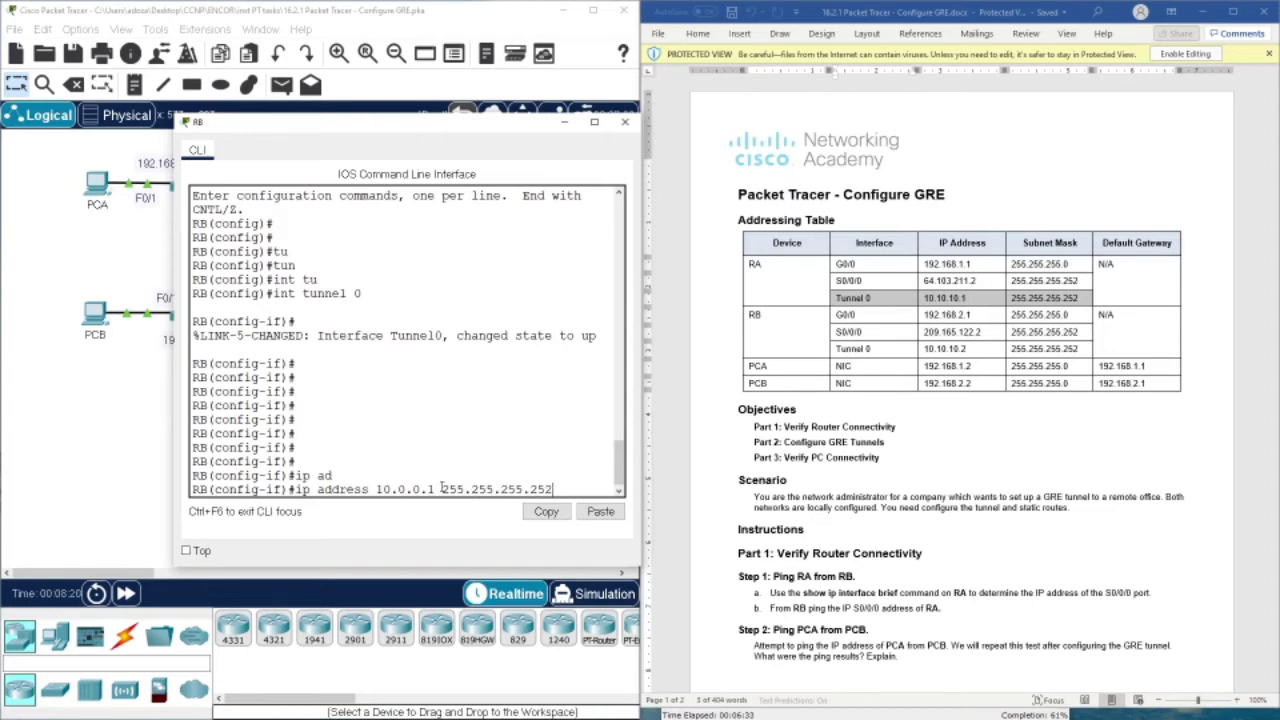
pyautogui.press('Return')
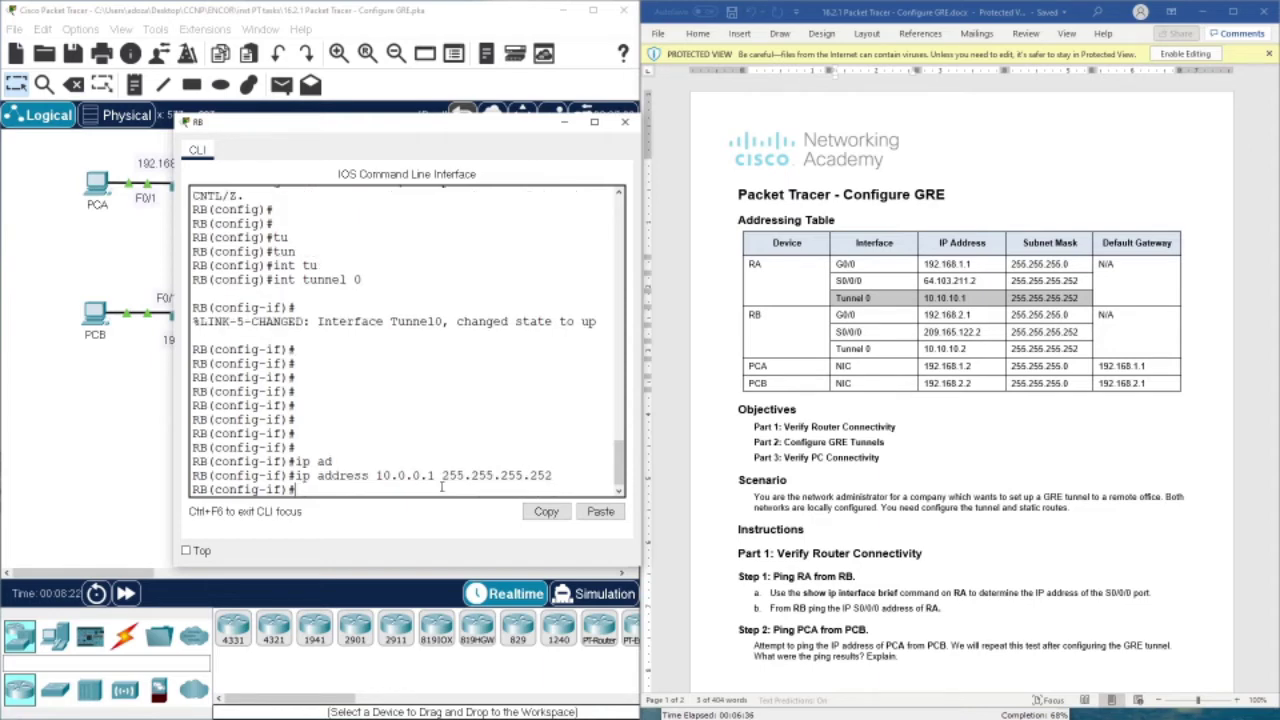
# Set the source of RB's Tunnel 0 to interface s0/0/0
pyautogui.write('tun')
pyautogui.press('Tab')
pyautogui.write('so')
pyautogui.press('Tab')
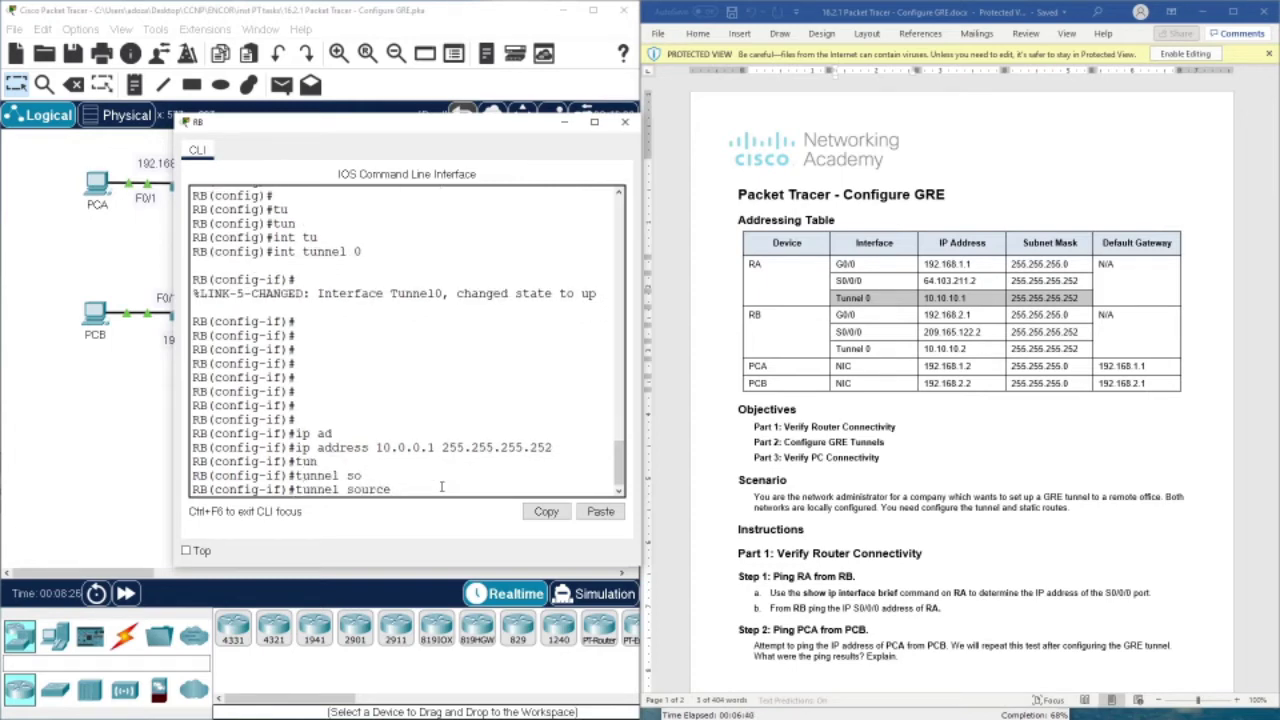
pyautogui.write('s0/0/0')
pyautogui.press('Return')
# Set RB's tunnel destination to 64.103.211.2, copied from RA's S0/0/0 row in the Addressing Table, and compare it with the tunnel source
pyautogui.write('tun')
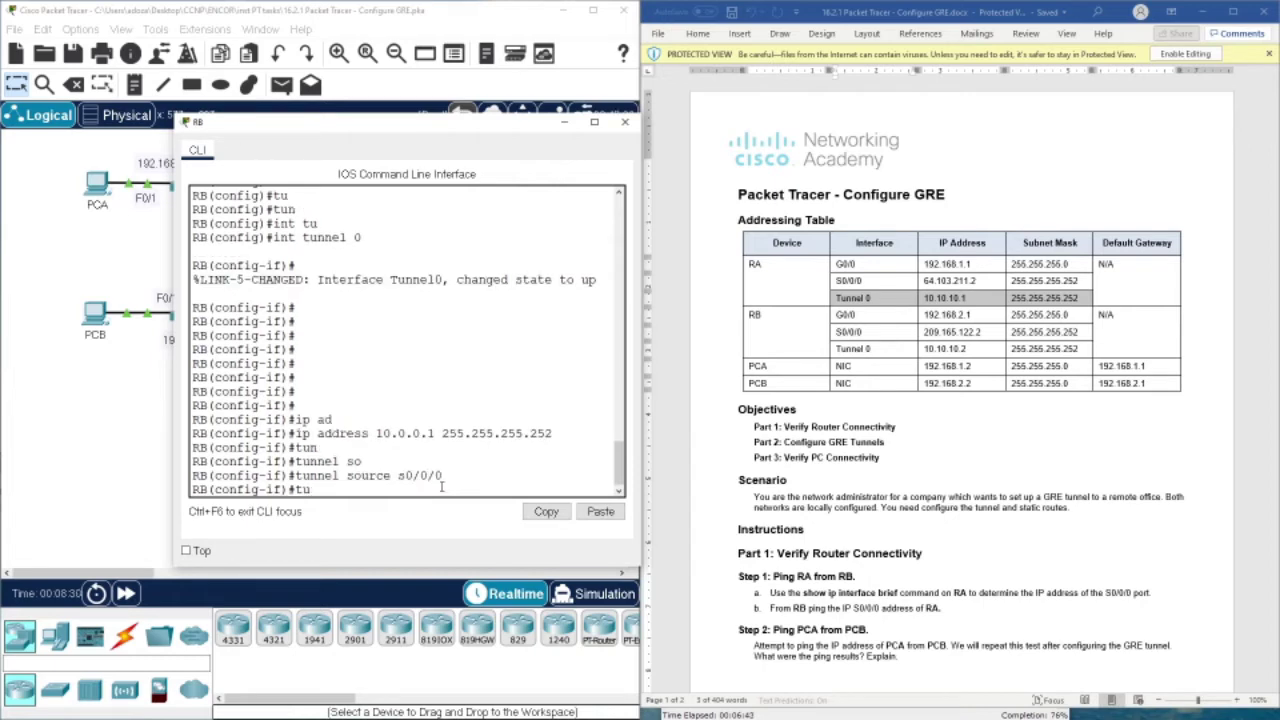
pyautogui.press('Tab')
pyautogui.write('de')
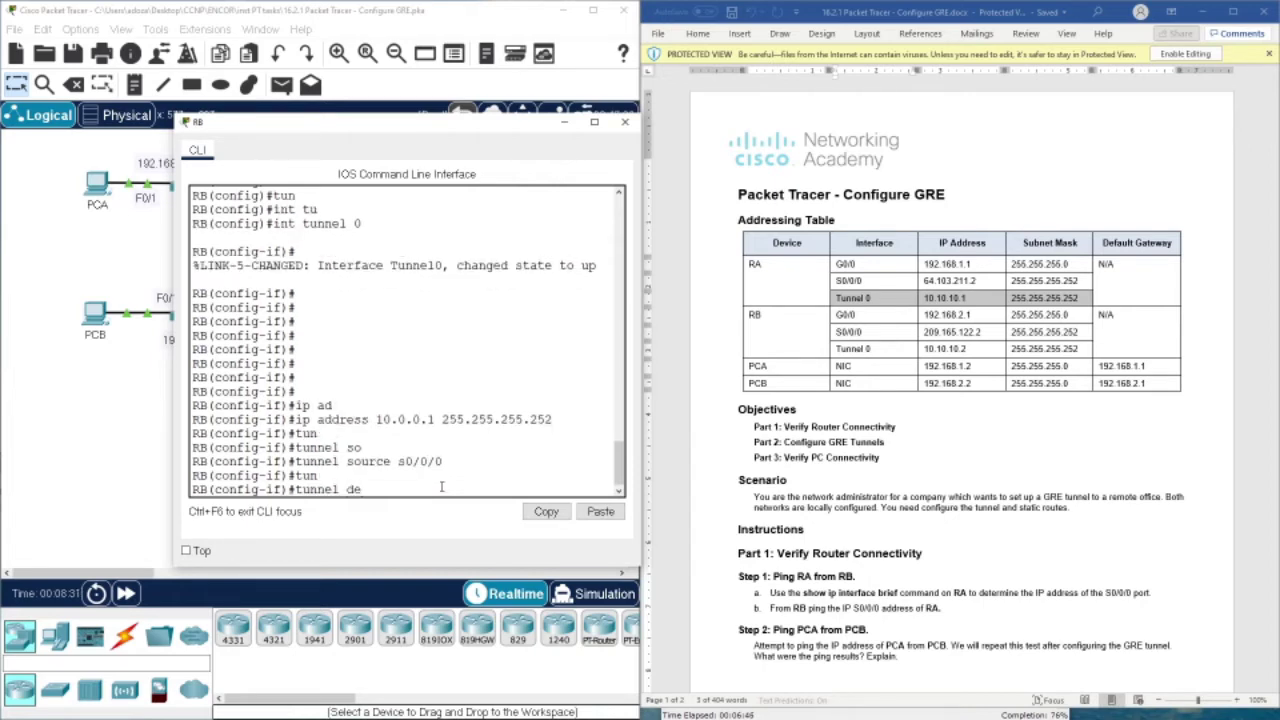
pyautogui.press('Tab')
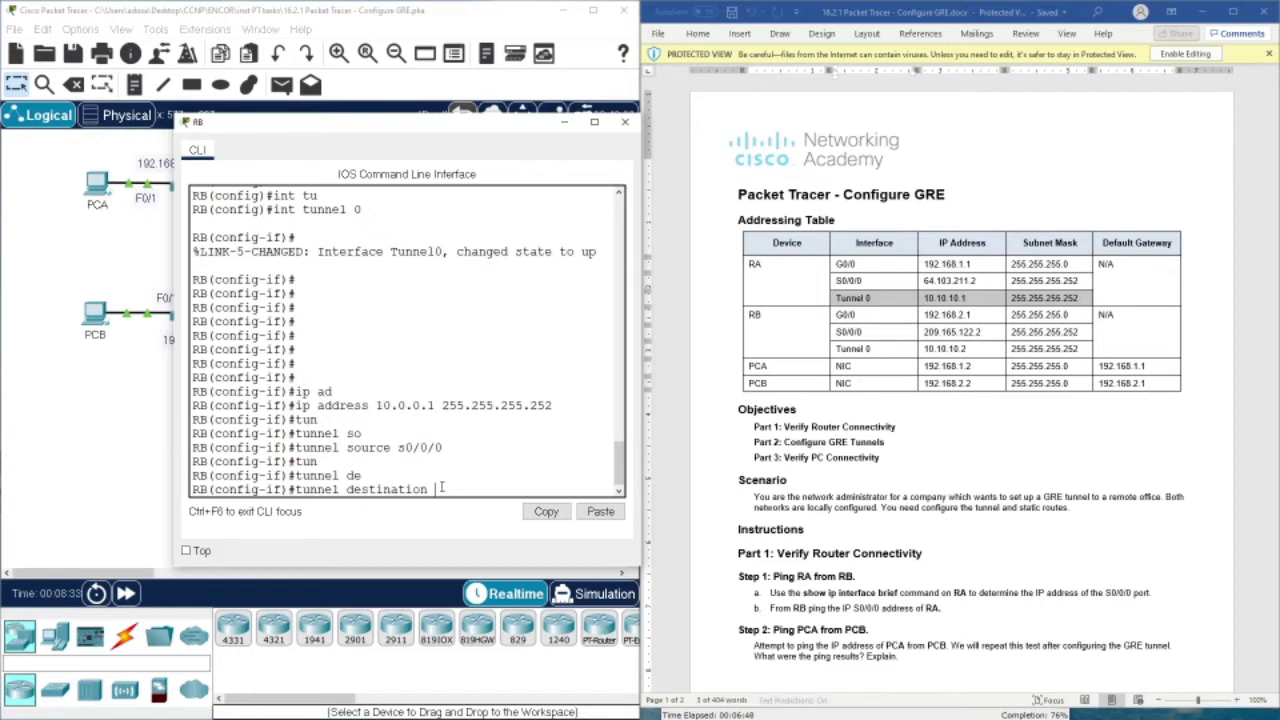
pyautogui.click(981, 280)
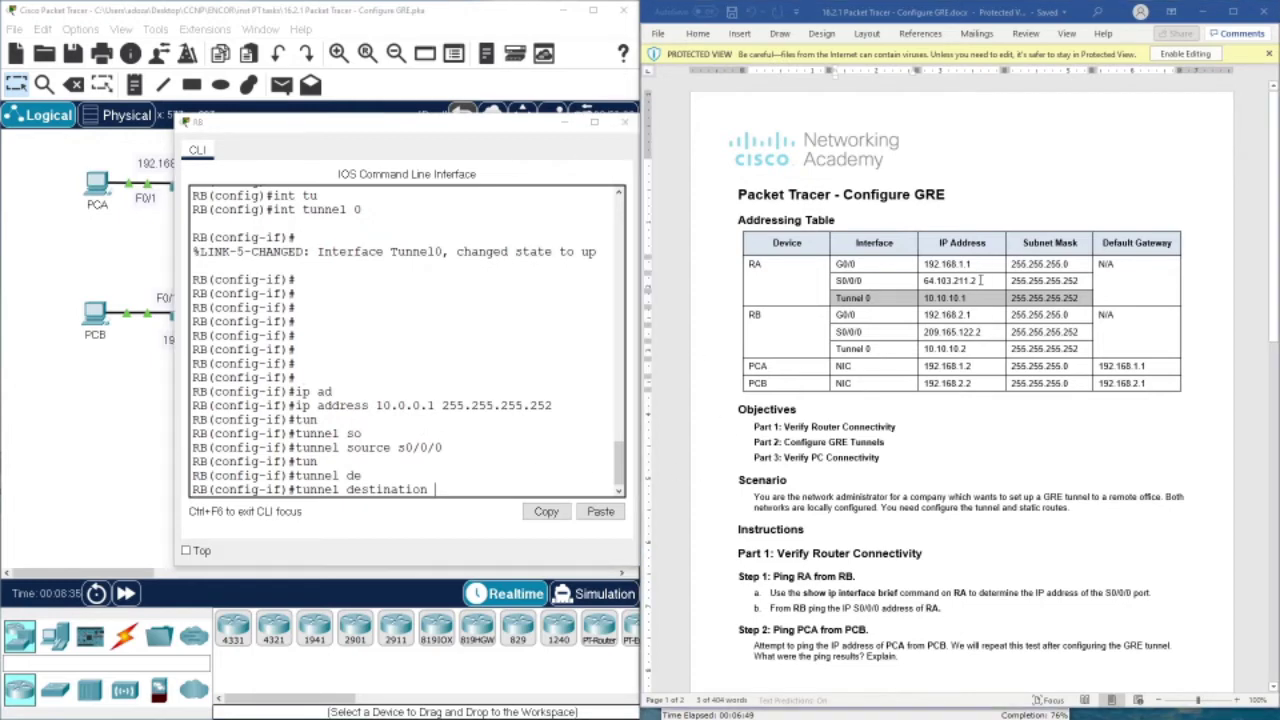
pyautogui.moveTo(981, 280); pyautogui.dragTo(922, 282)
pyautogui.rightClick(930, 288)
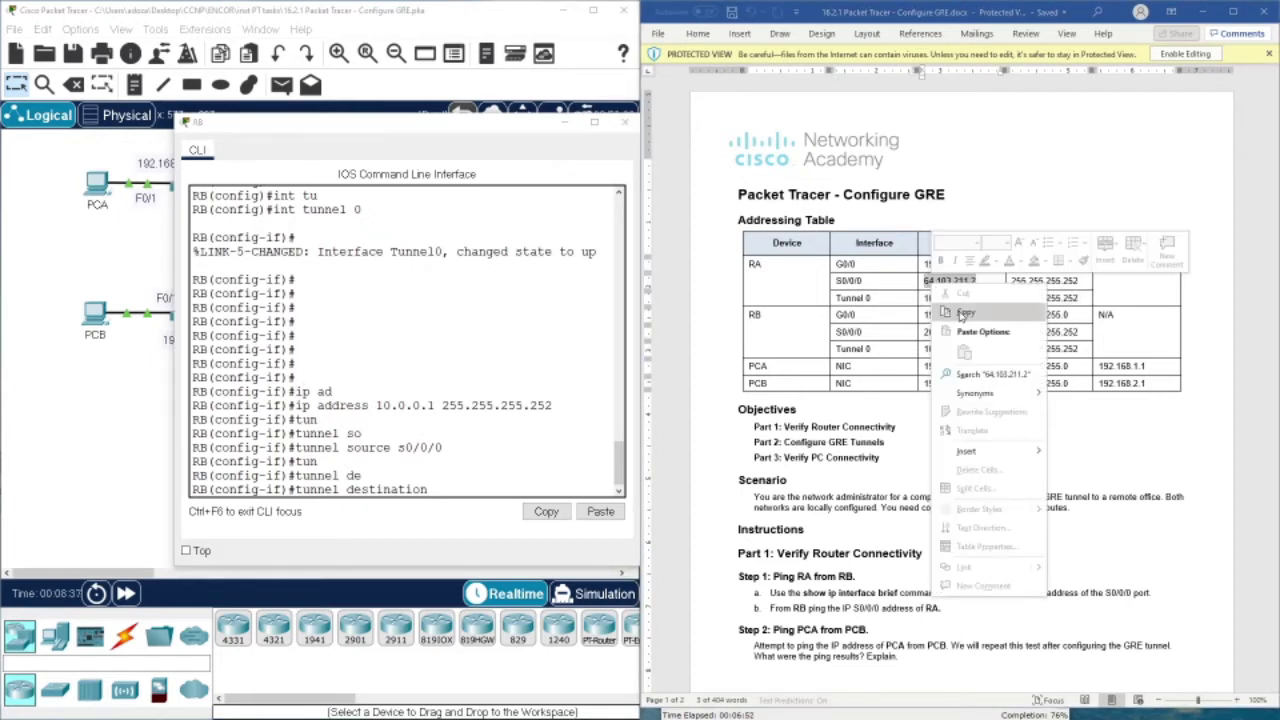
pyautogui.click(963, 314)
pyautogui.click(440, 488)
pyautogui.rightClick(449, 494)
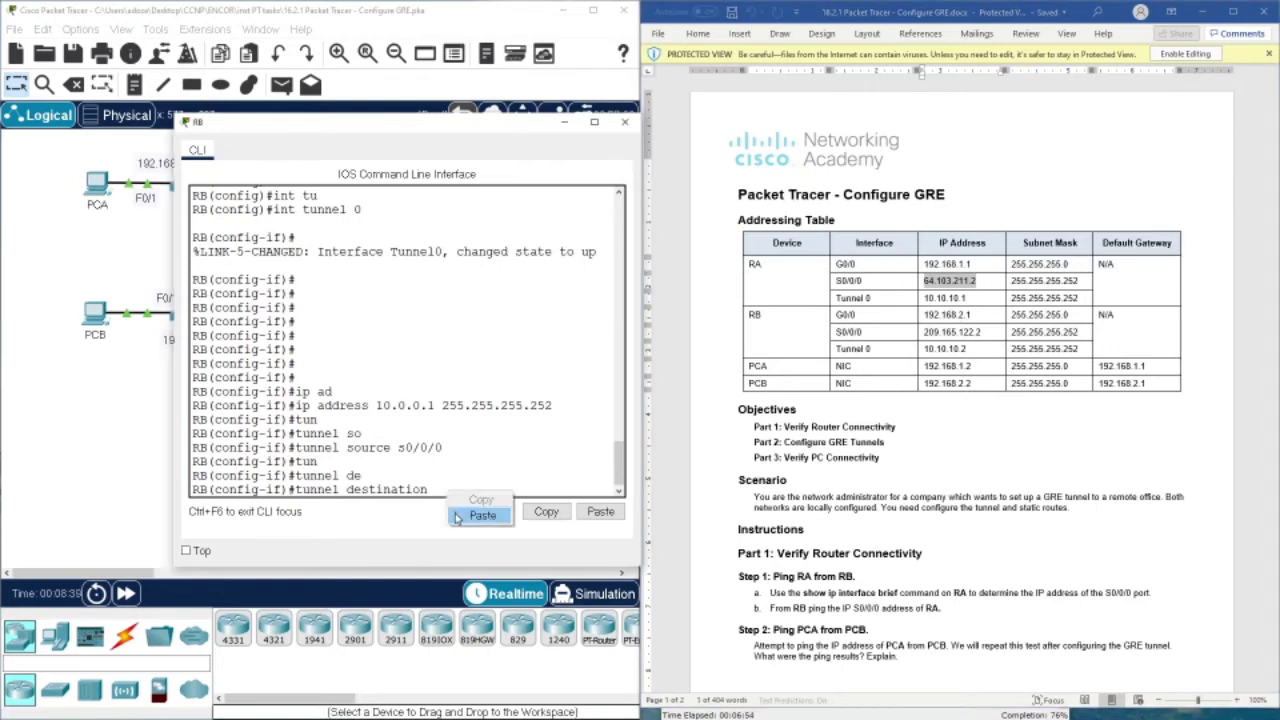
pyautogui.click(481, 515)
pyautogui.press('Return')
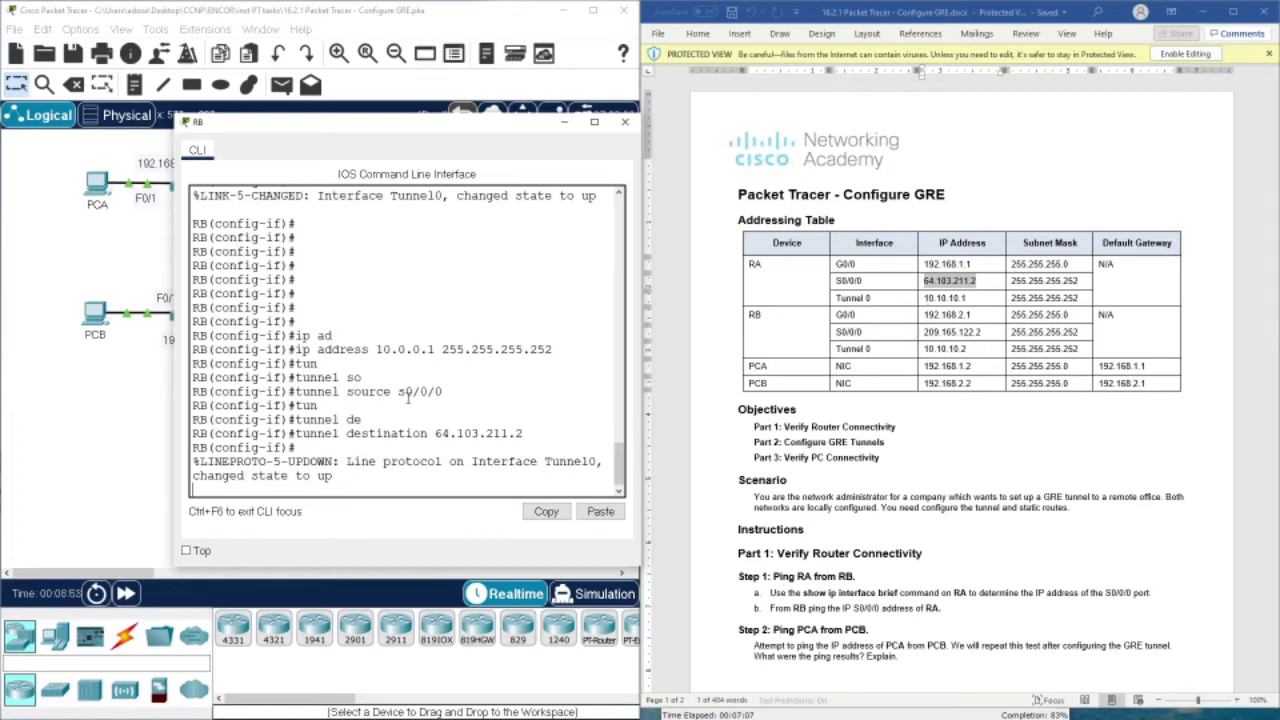
pyautogui.moveTo(398, 392); pyautogui.dragTo(441, 392)
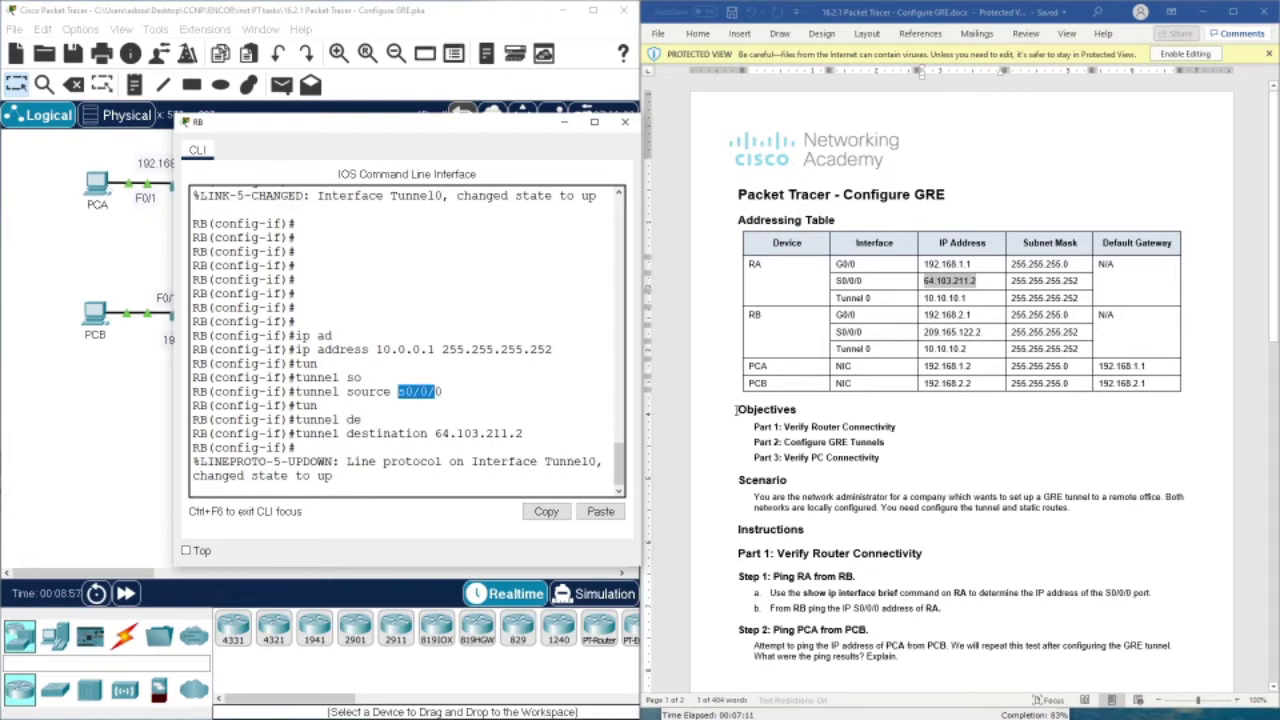
pyautogui.doubleClick(932, 282)
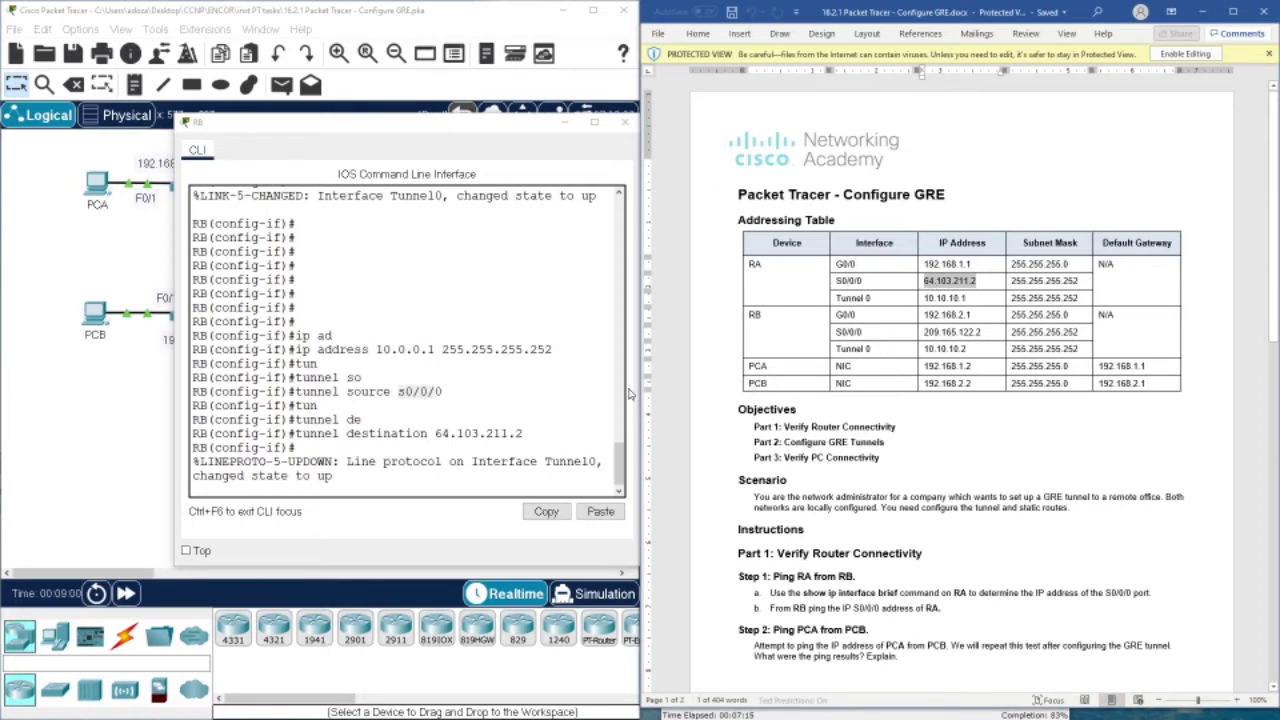
# Enable RB's Tunnel 0 interface with the no shutdown command
pyautogui.click(402, 483)
pyautogui.press('Return')
pyautogui.press('Return')
pyautogui.press('Return')
pyautogui.write('no sh')
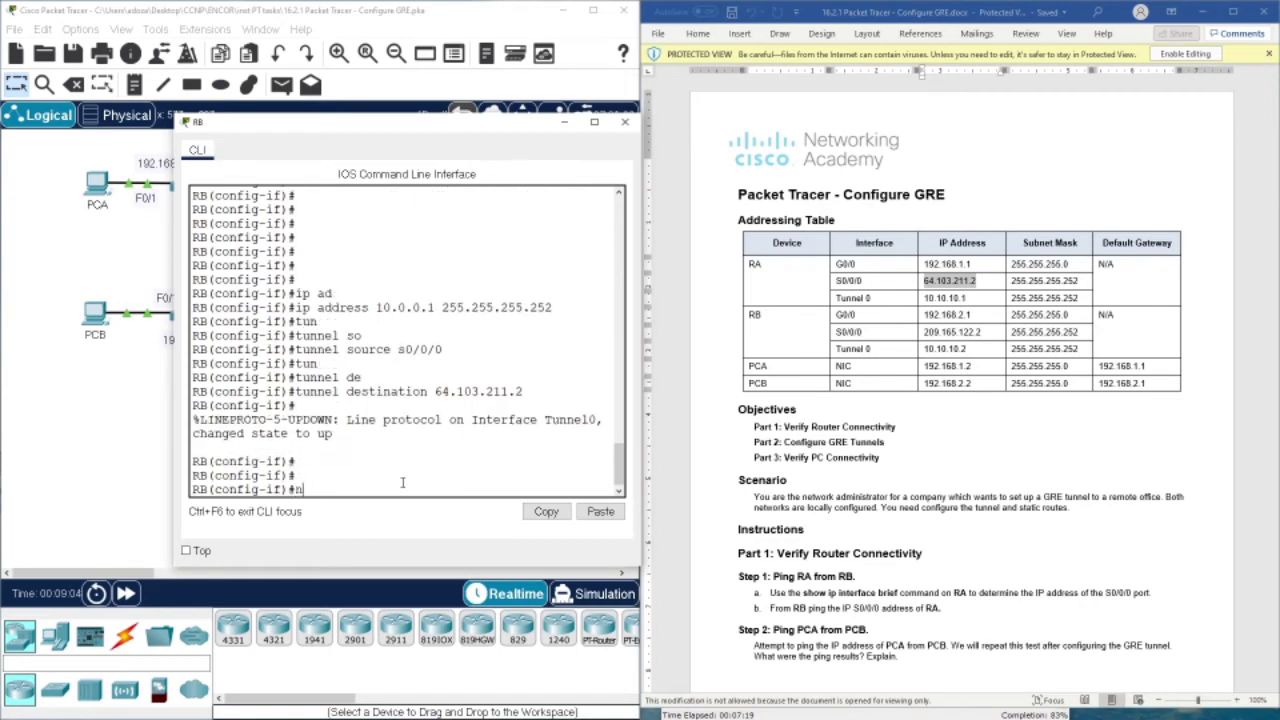
pyautogui.press('Tab')
pyautogui.press('Return')
pyautogui.press('Return')
pyautogui.press('Return')
pyautogui.press('Return')
pyautogui.press('Return')
pyautogui.press('Return')
pyautogui.press('Return')
pyautogui.press('Return')
pyautogui.press('Return')
pyautogui.press('Return')
pyautogui.press('Return')
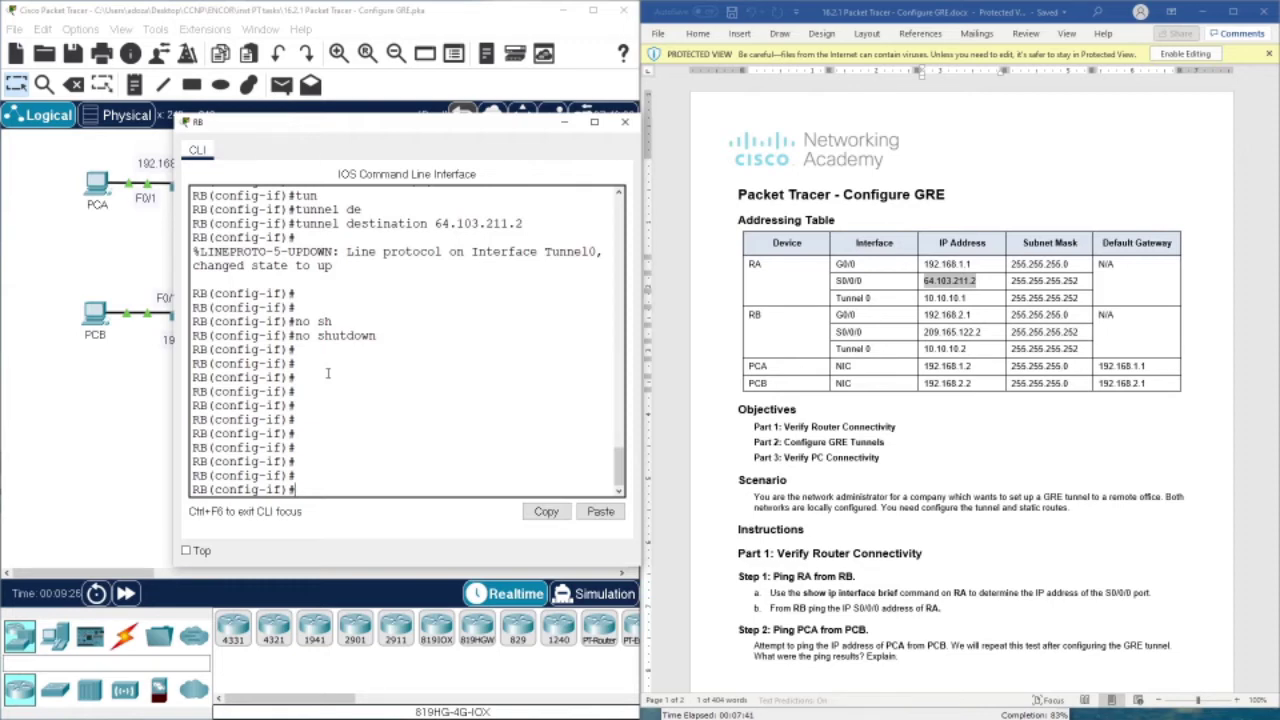
# Switch to RA's command line and exit Tunnel 0 configuration to global configuration mode
pyautogui.click(564, 121)
pyautogui.click(268, 185)
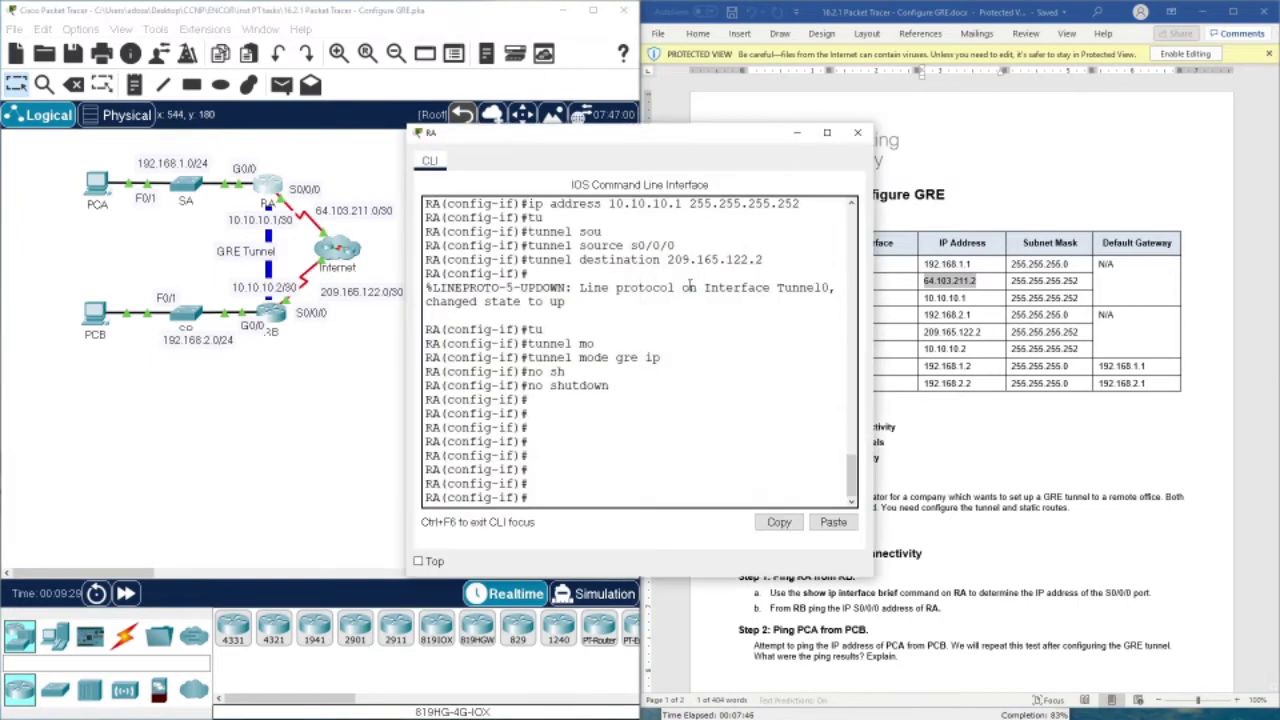
pyautogui.write('exit')
pyautogui.press('Return')
pyautogui.press('Return')
pyautogui.press('Return')
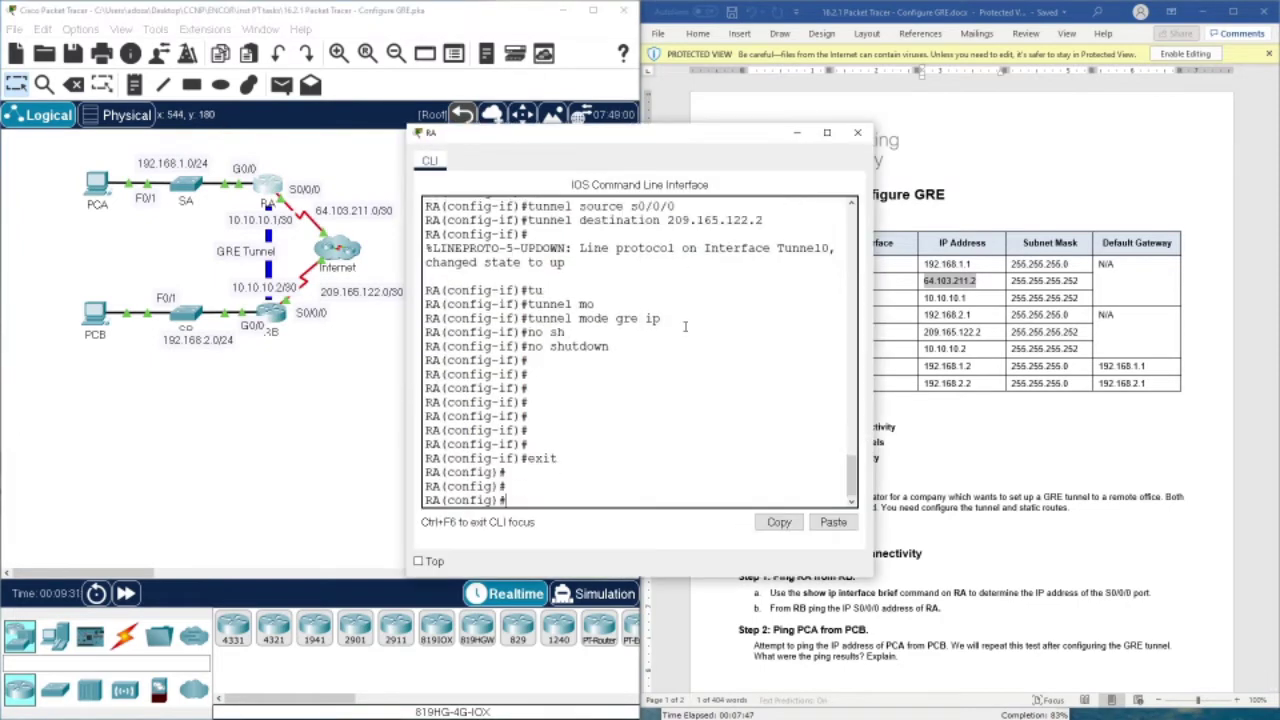
pyautogui.press('Return')
pyautogui.press('Return')
pyautogui.press('Return')
pyautogui.press('Return')
pyautogui.press('Return')
pyautogui.press('Return')
pyautogui.press('Return')
pyautogui.press('Return')
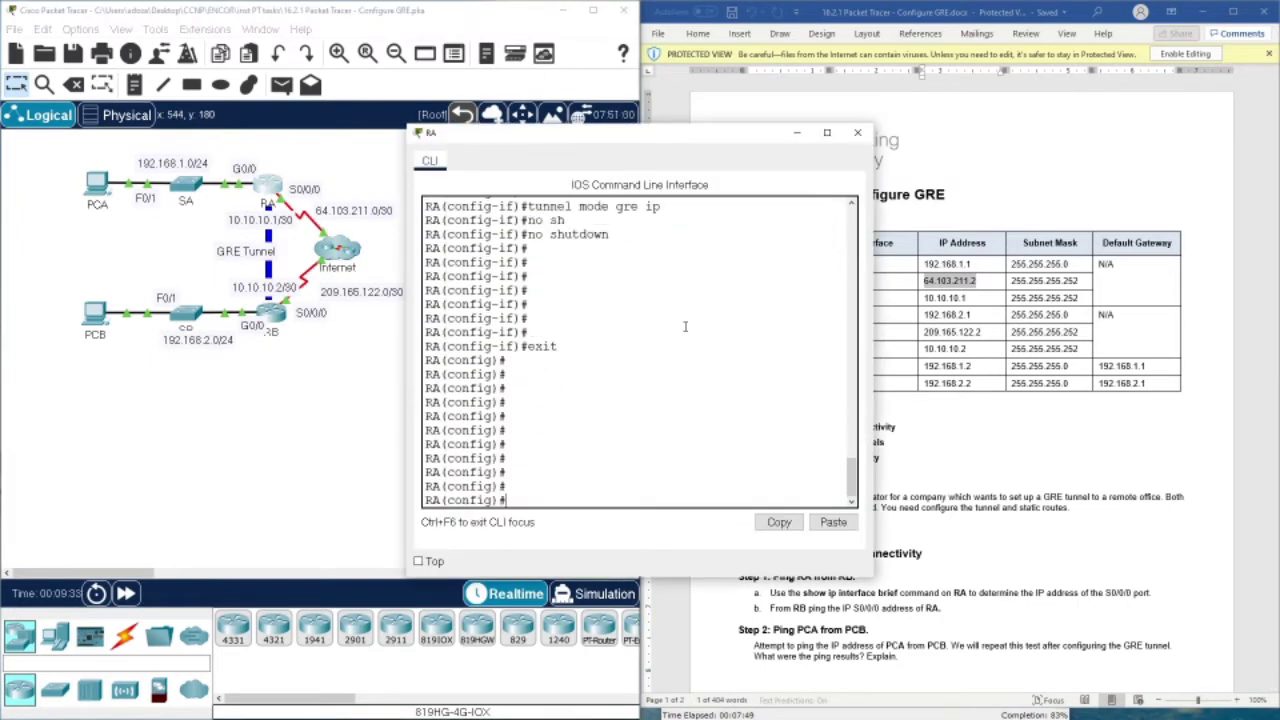
# Add a static route on RA to 192.168.2.0 255.255.255.0 through next hop 10.10.10.2
pyautogui.write('ip ro')
pyautogui.press('Tab')
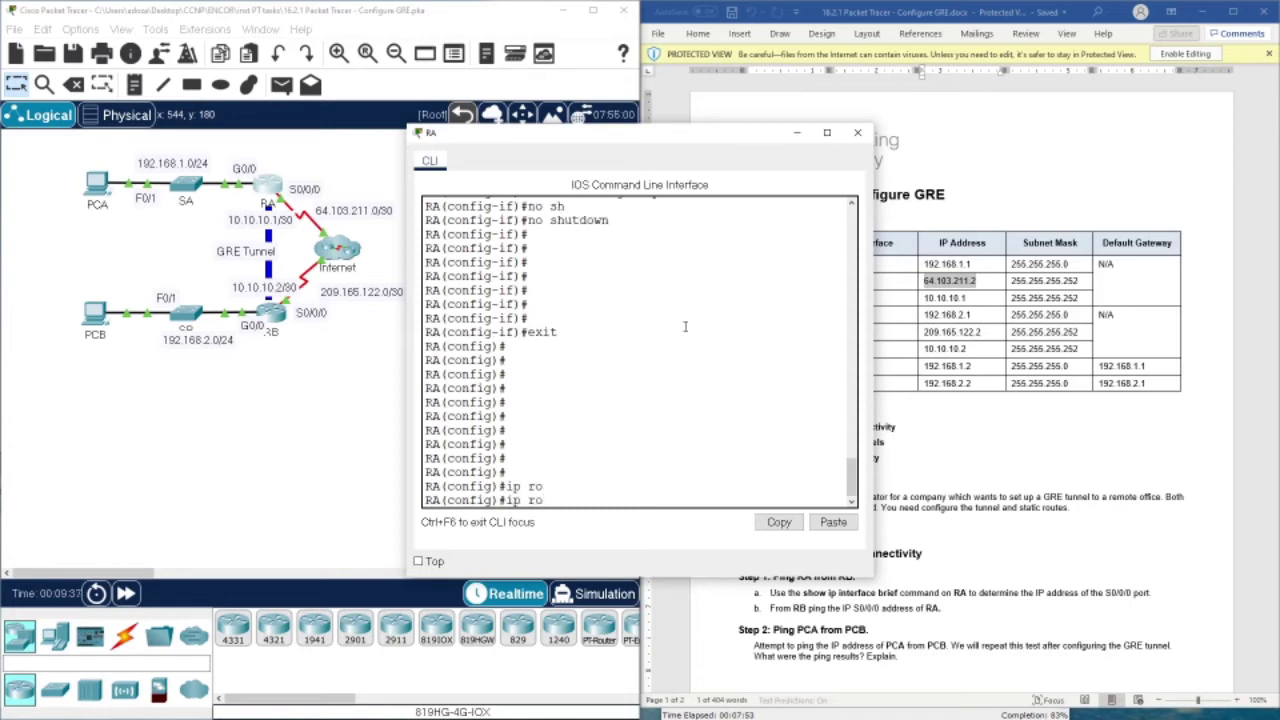
pyautogui.write('u')
pyautogui.press('Tab')
pyautogui.write('tr')
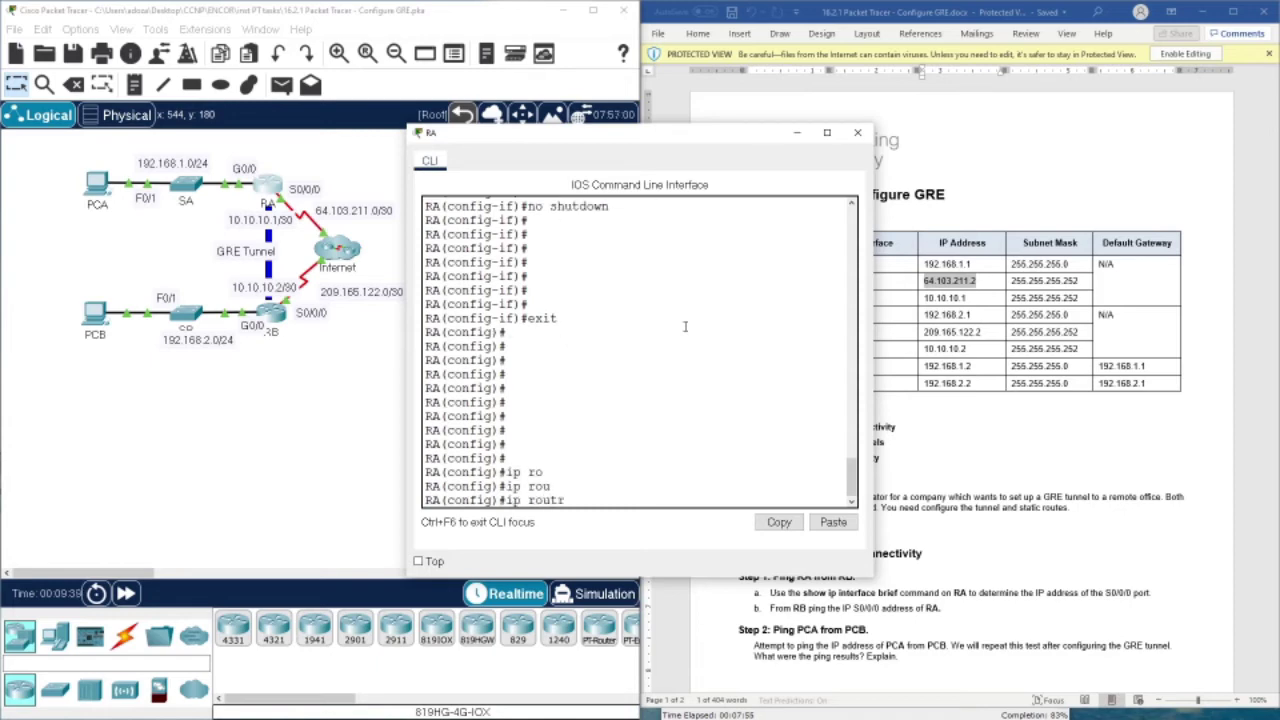
pyautogui.press('BackSpace')
pyautogui.write('e')
pyautogui.press('Tab')
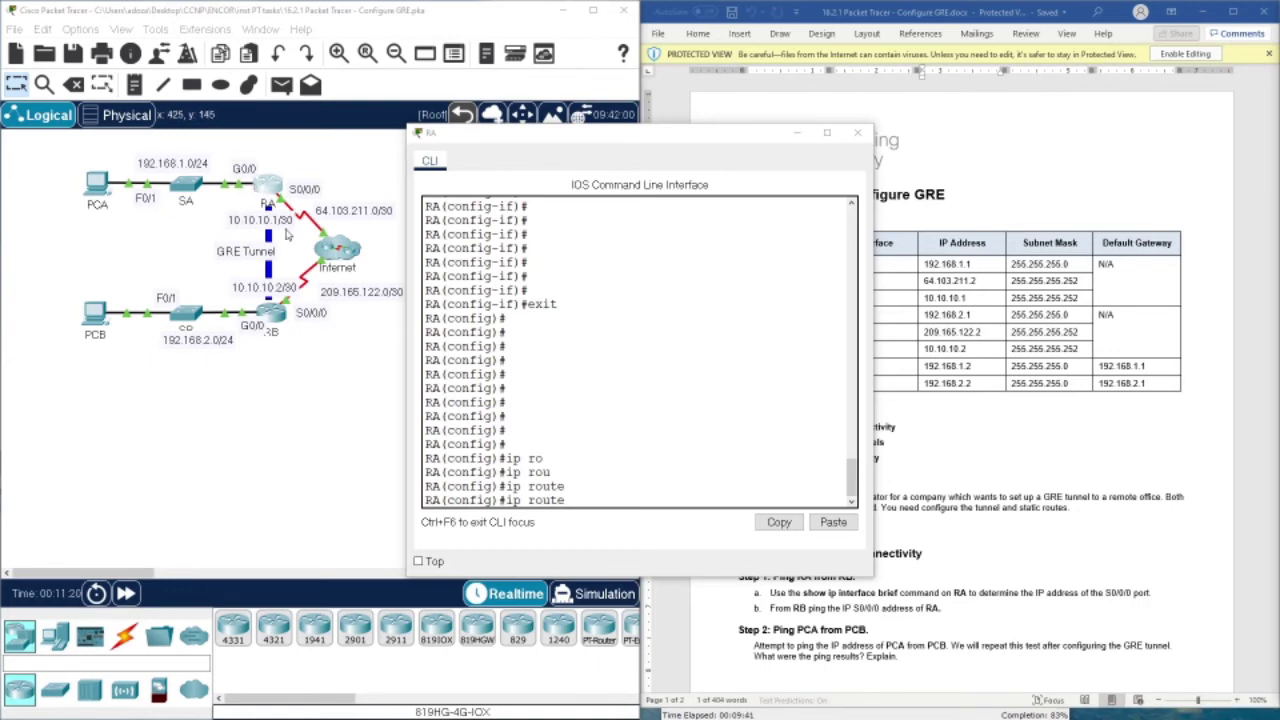
pyautogui.click(583, 498)
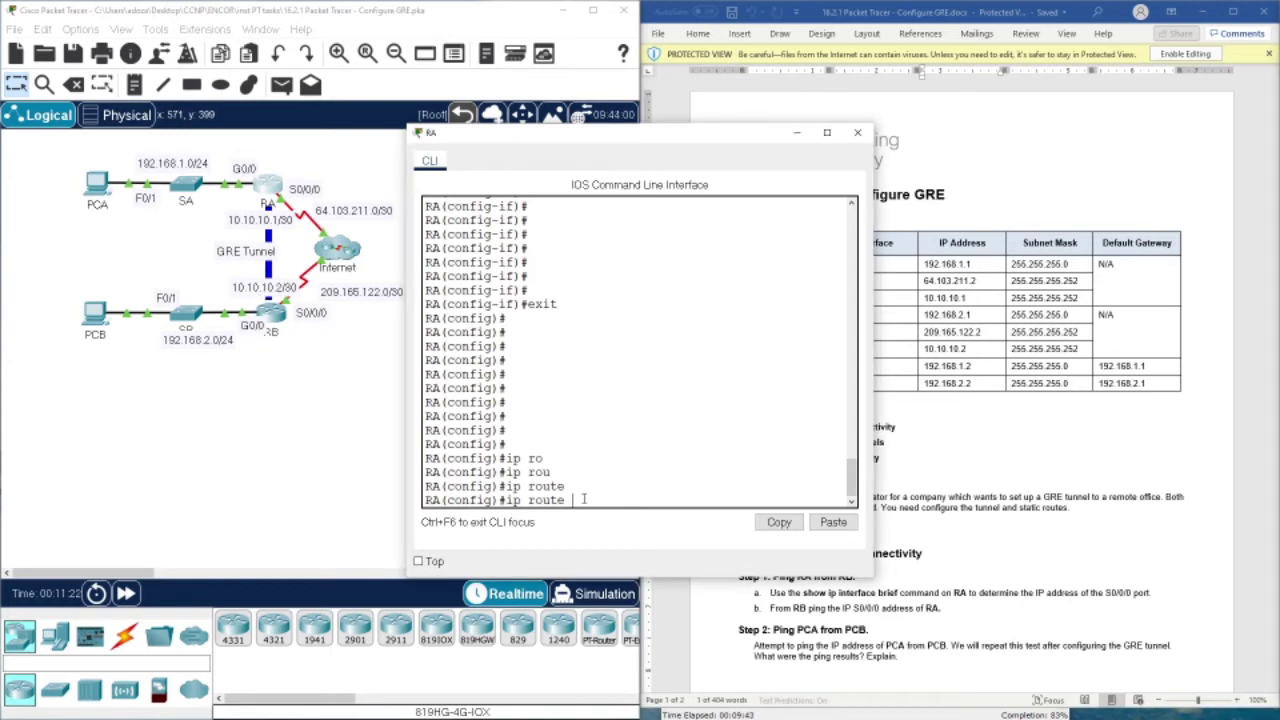
pyautogui.write('192.168.2.0 255.255.2')
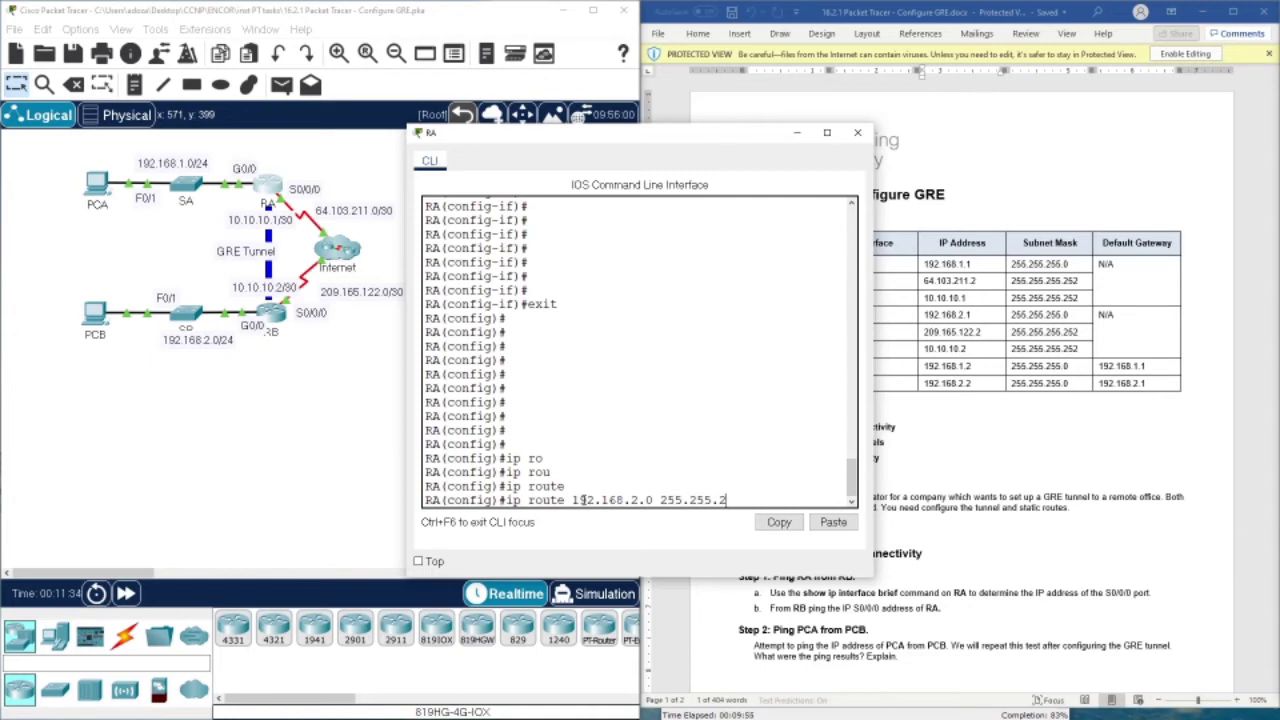
pyautogui.write('55.0')
pyautogui.write('10.10.10.2')
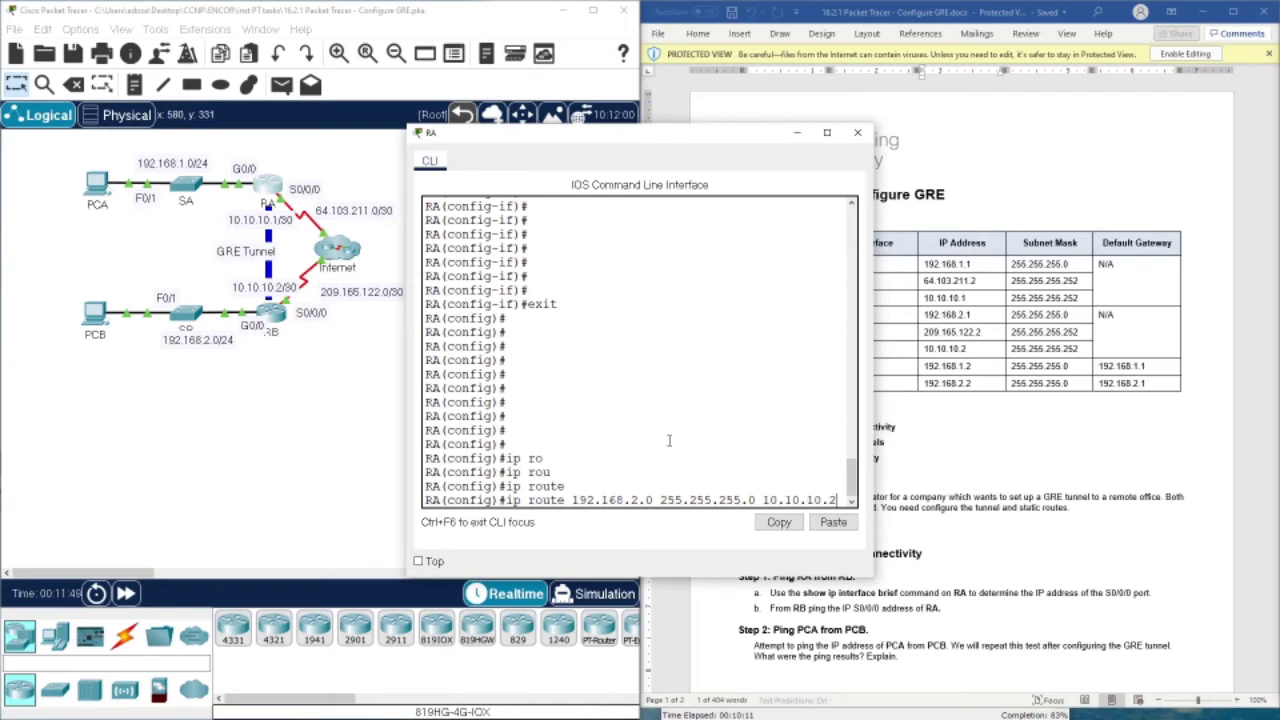
pyautogui.press('Return')
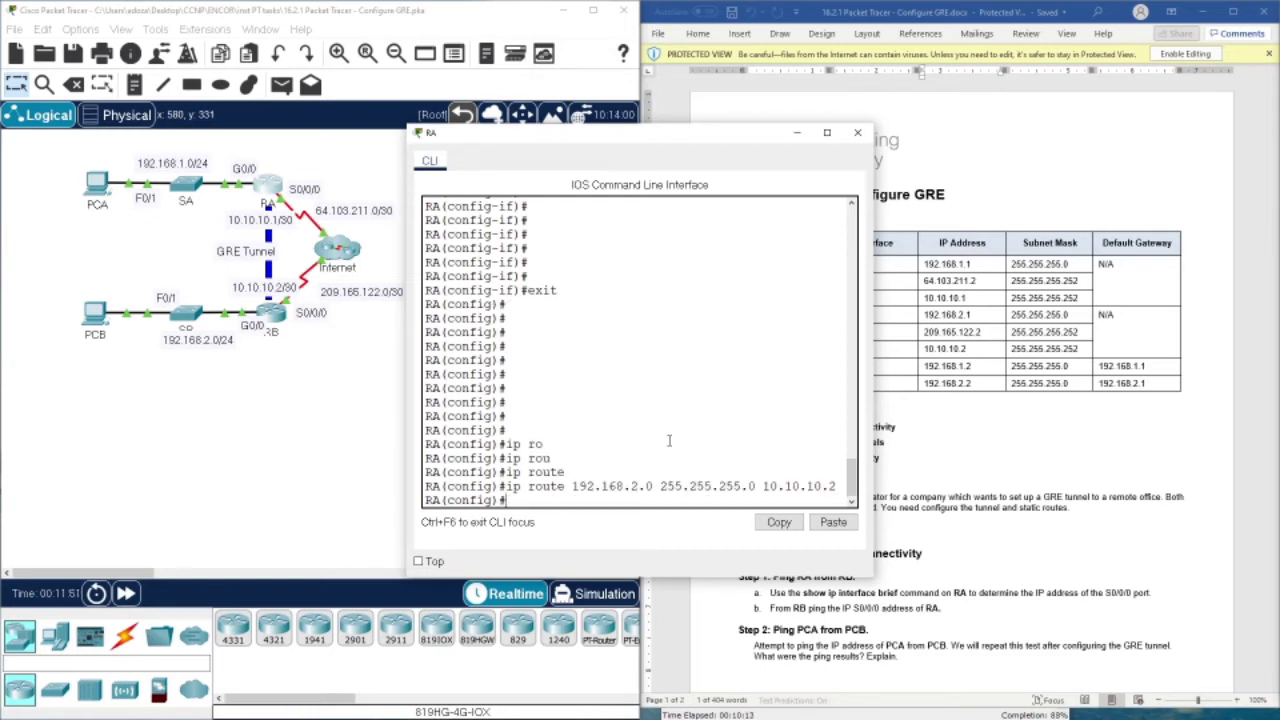
pyautogui.press('Return')
# Close RA, open RB's command line and exit Tunnel 0 configuration to global configuration mode
pyautogui.click(857, 132)
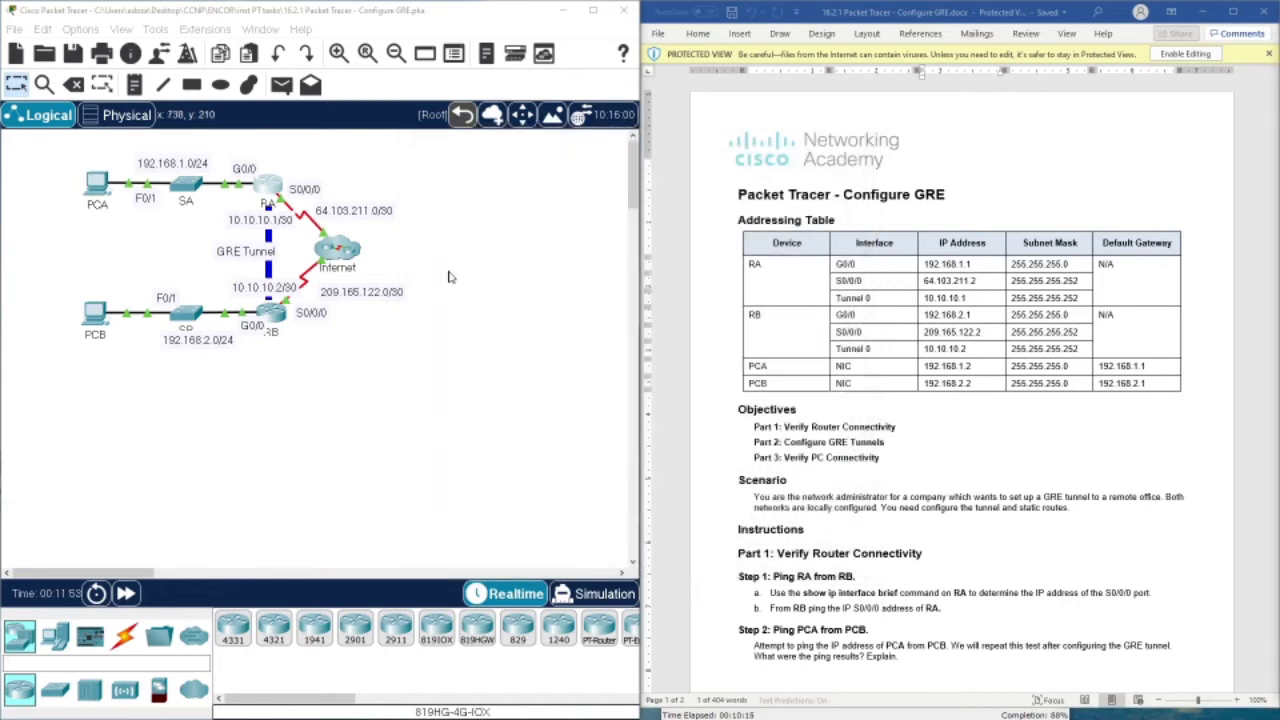
pyautogui.click(275, 315)
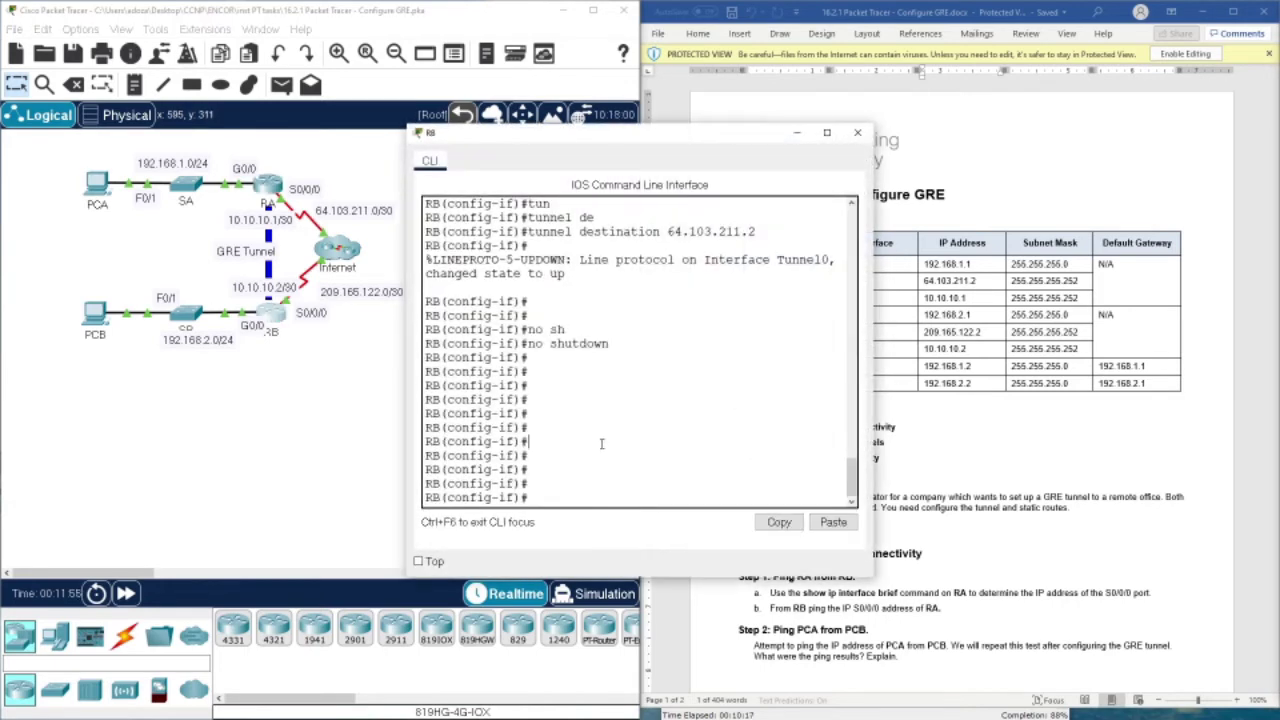
pyautogui.write('exit')
pyautogui.press('Return')
pyautogui.press('Return')
pyautogui.press('Return')
pyautogui.press('Return')
pyautogui.press('Return')
pyautogui.press('Return')
pyautogui.press('Return')
pyautogui.press('Return')
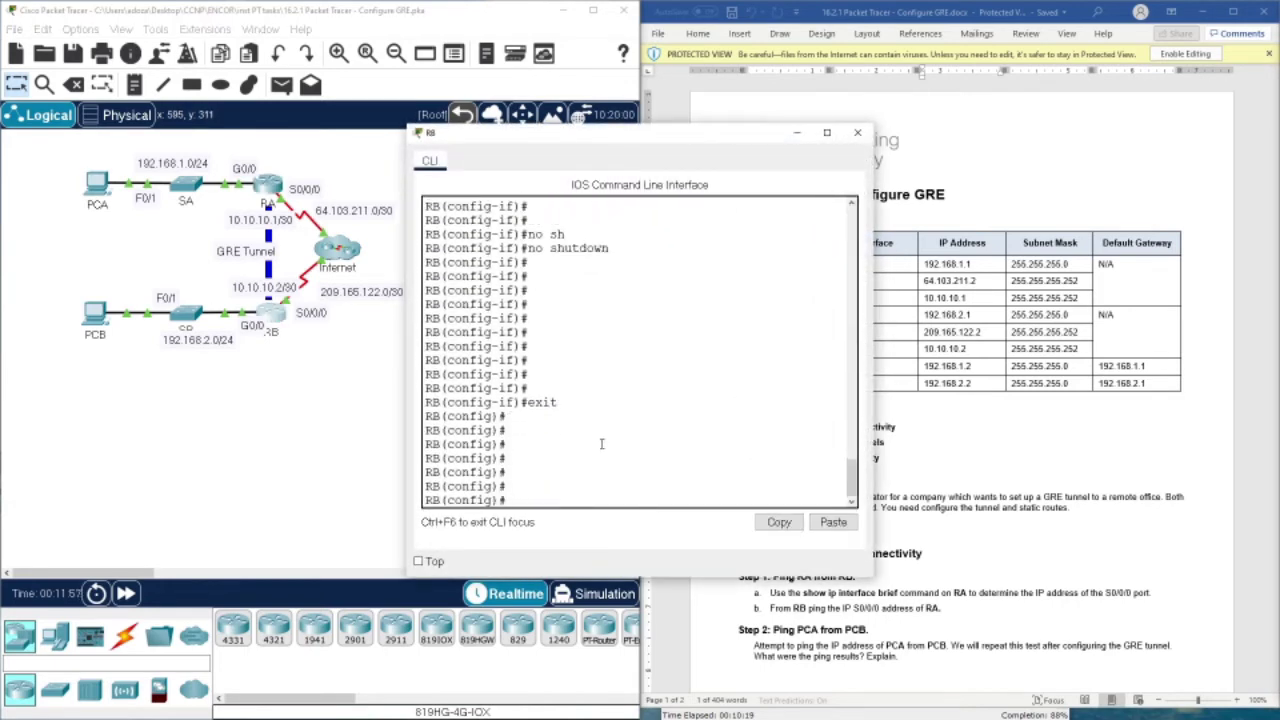
# Add a static route on RB to 192.168.1.0 255.255.255.0 through next hop 10.10.10.1
pyautogui.write('ip rooute')
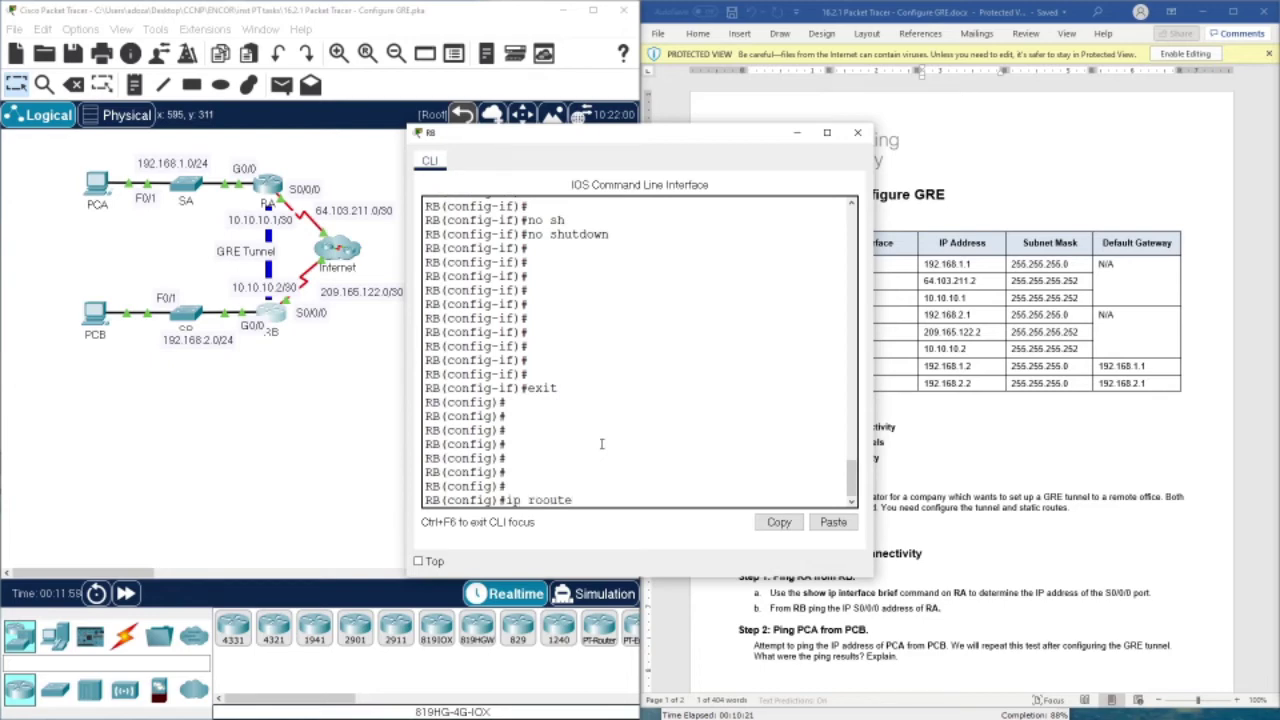
pyautogui.press('Return')
pyautogui.press('Up')
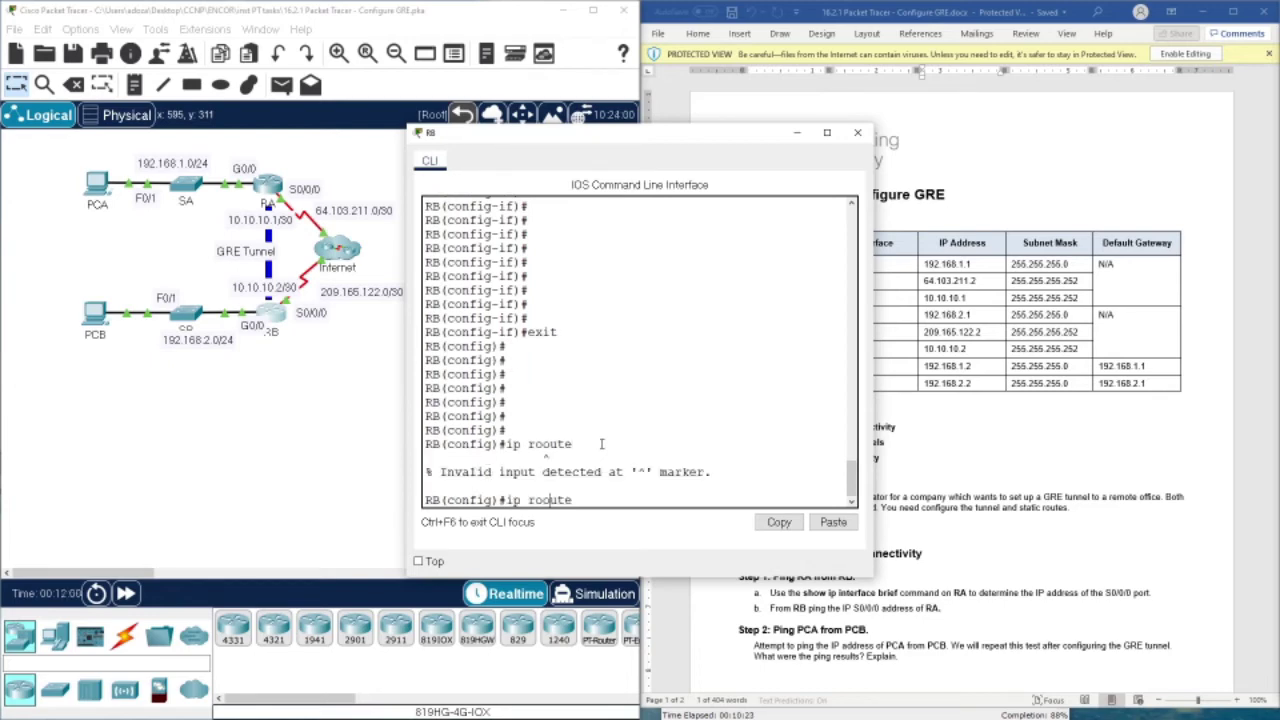
pyautogui.press('Left')
pyautogui.press('Left')
pyautogui.press('Left')
pyautogui.press('BackSpace')
pyautogui.press('Left')
pyautogui.press('Left')
pyautogui.press('Left')
pyautogui.write('192.168.1.')
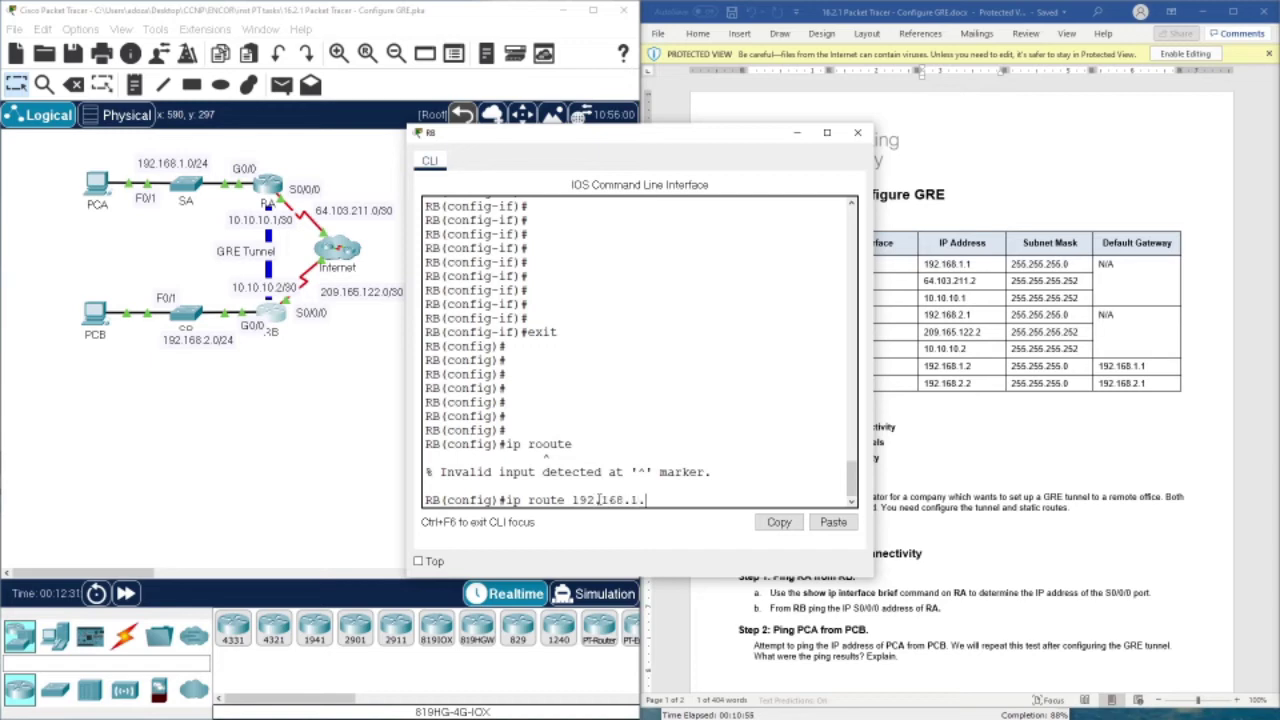
pyautogui.write('0 255.255.255.0 10')
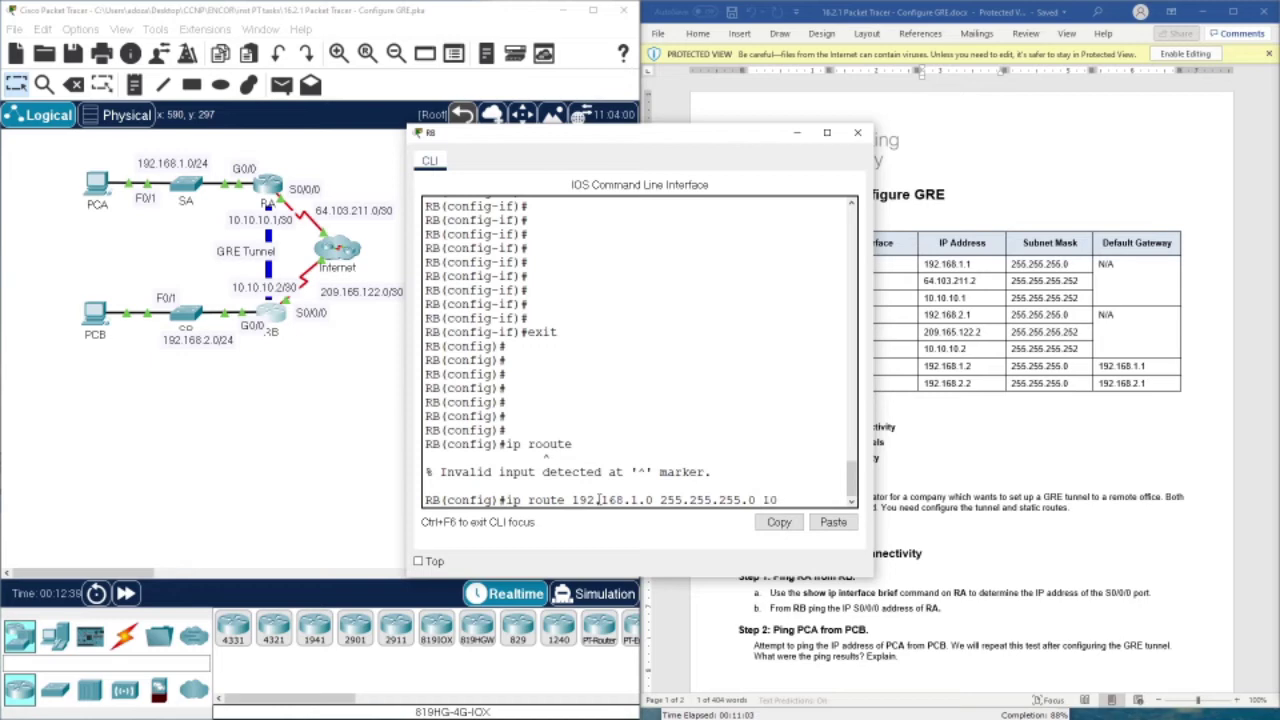
pyautogui.write('.10.10.1')
pyautogui.press('Return')
pyautogui.press('Return')
pyautogui.press('Return')
pyautogui.press('Return')
pyautogui.press('Return')
pyautogui.press('Return')
pyautogui.press('Return')
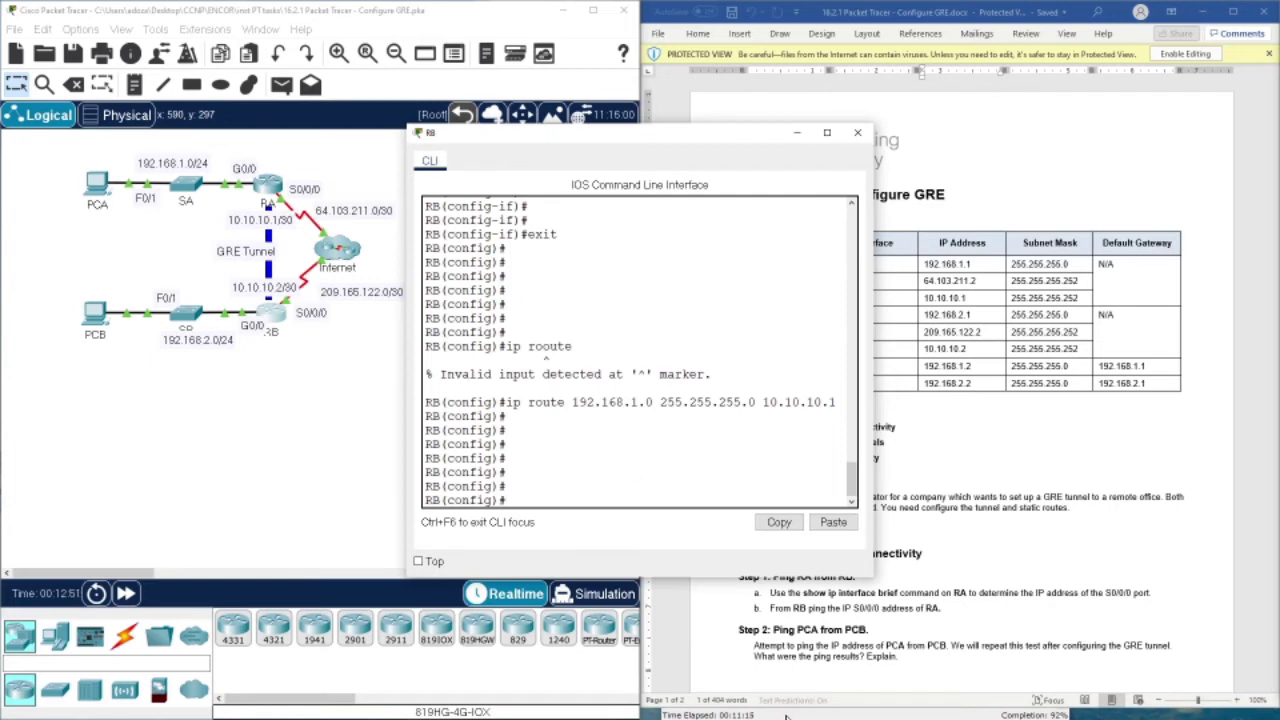
# Close RB, then ping PCA at 192.168.1.2 from PCB's command prompt and fast-forward the simulation time
pyautogui.moveTo(618, 141); pyautogui.dragTo(485, 141)
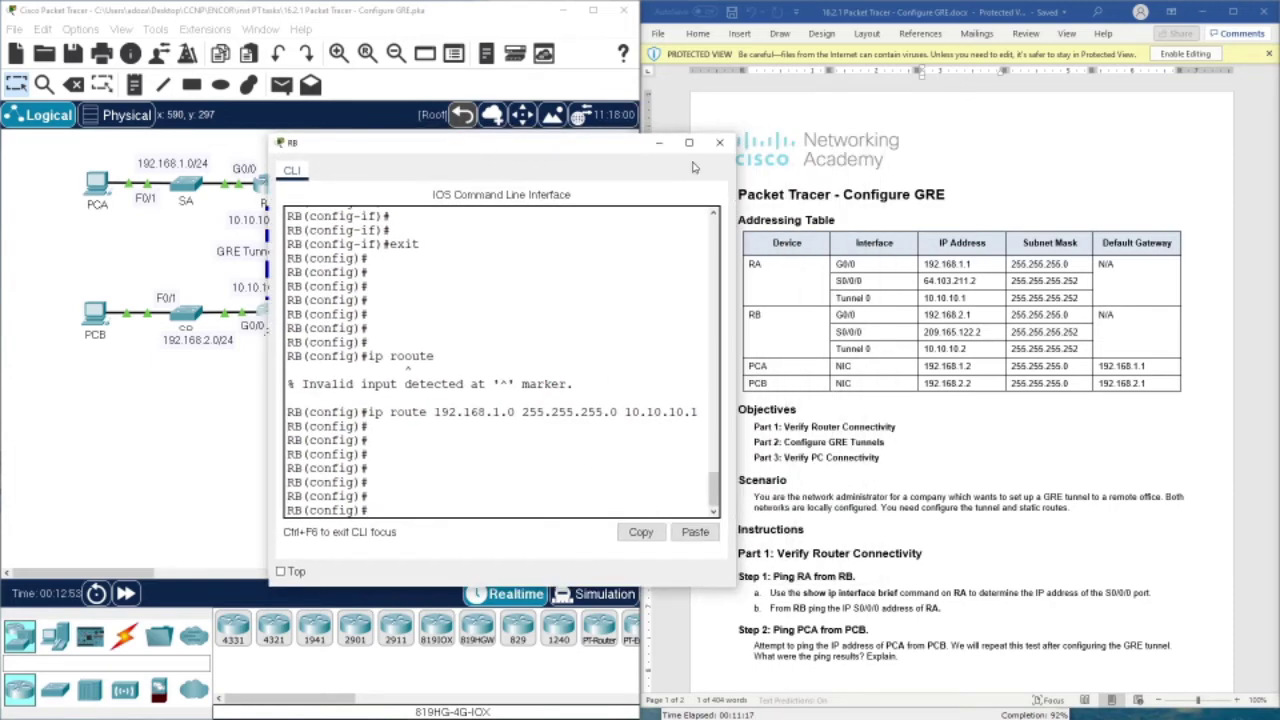
pyautogui.click(720, 147)
pyautogui.click(93, 318)
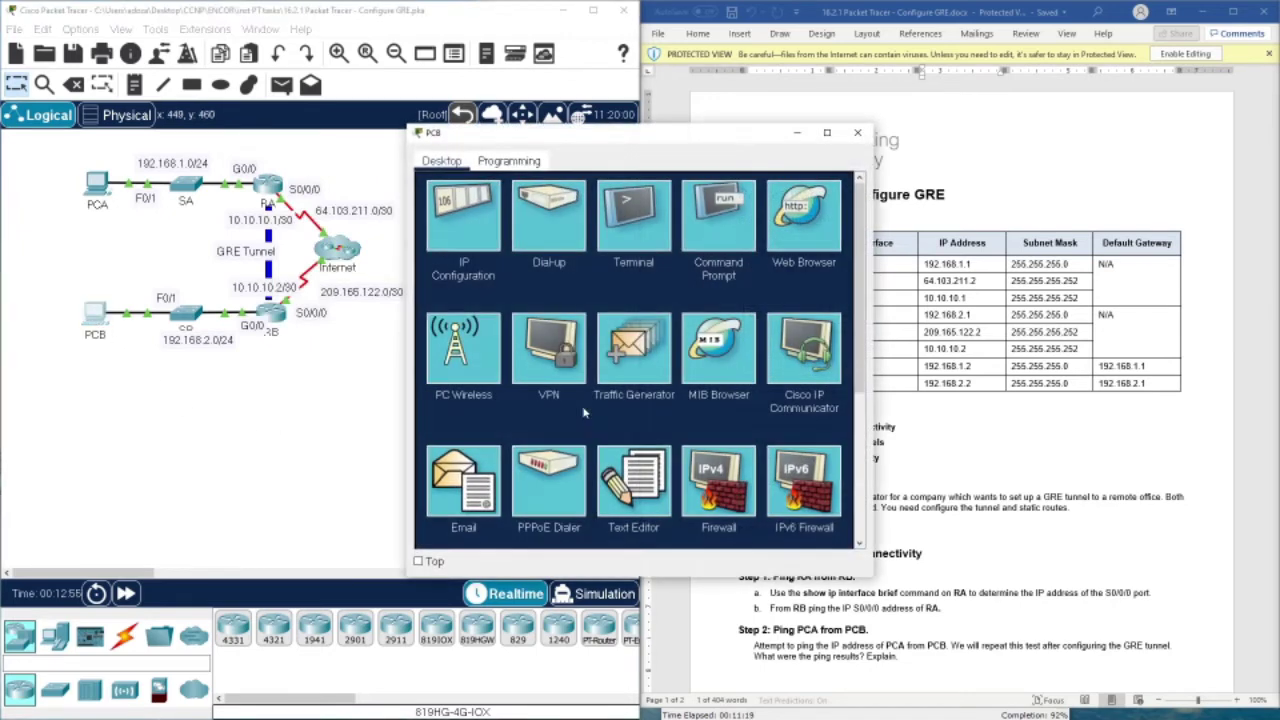
pyautogui.click(719, 214)
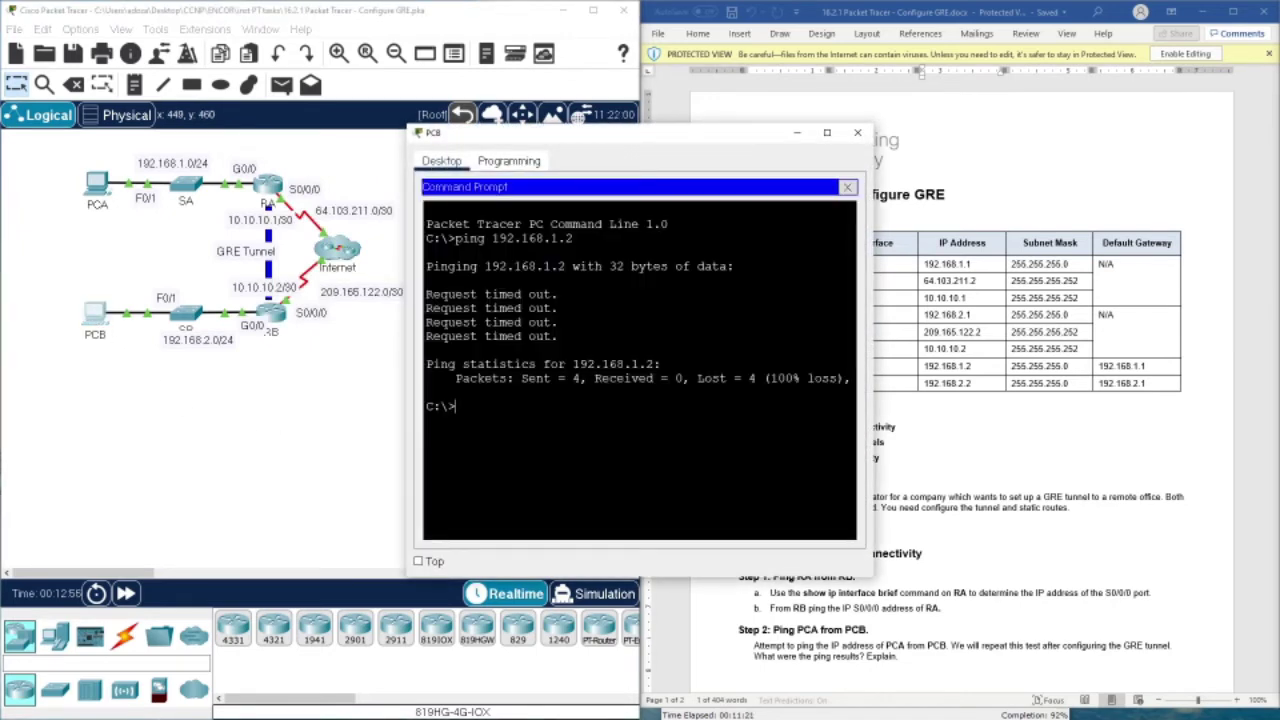
pyautogui.press('Up')
pyautogui.press('Return')
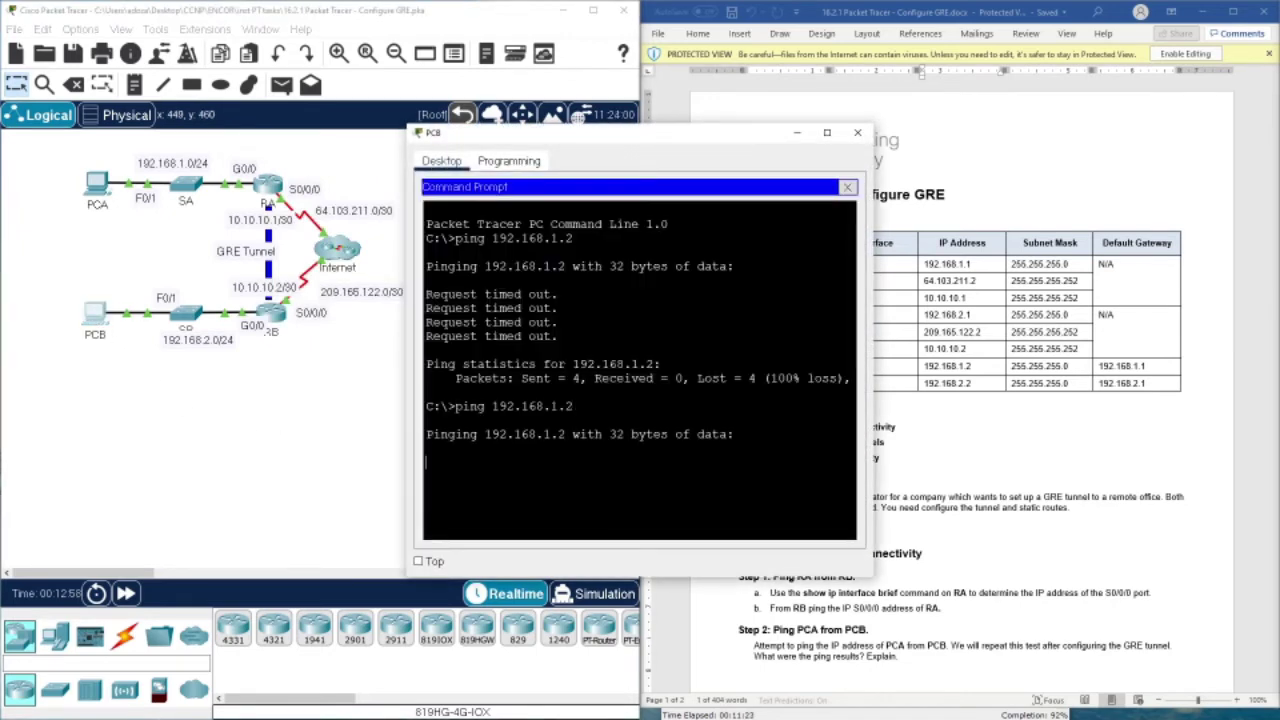
pyautogui.click(126, 594)
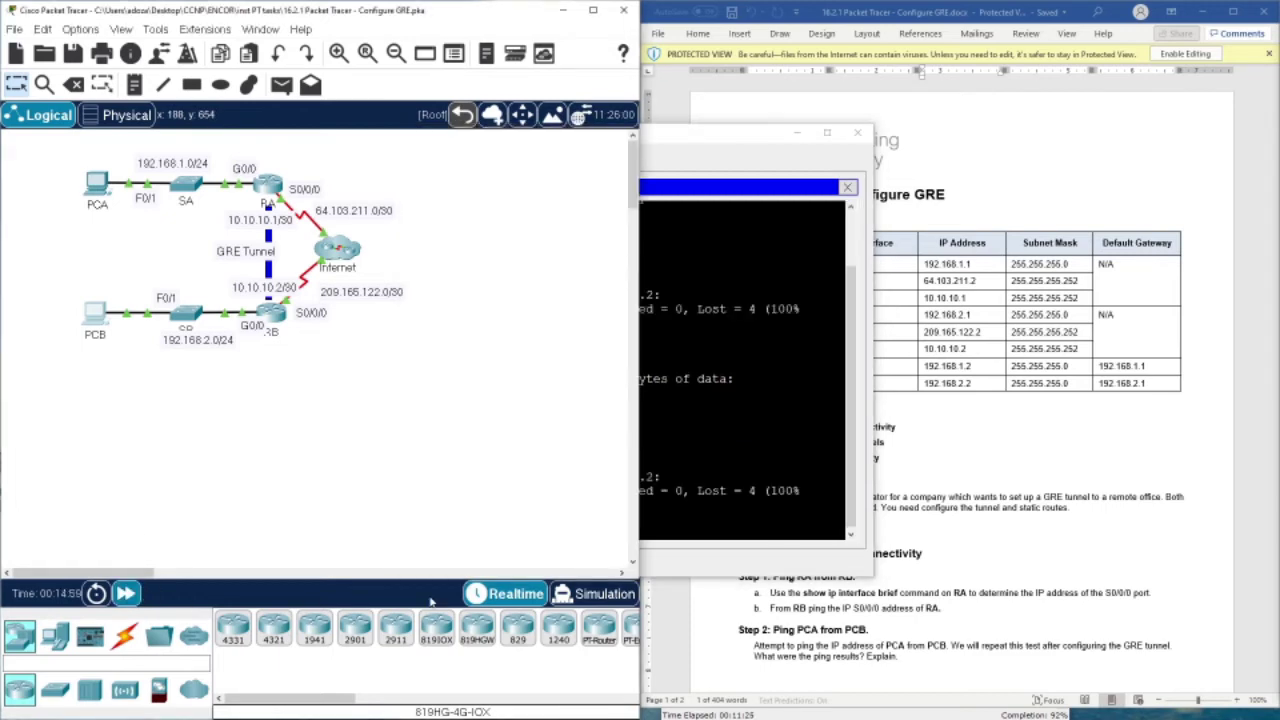
# Return to PCB's command prompt and repeat the ping to 192.168.1.2
pyautogui.click(660, 477)
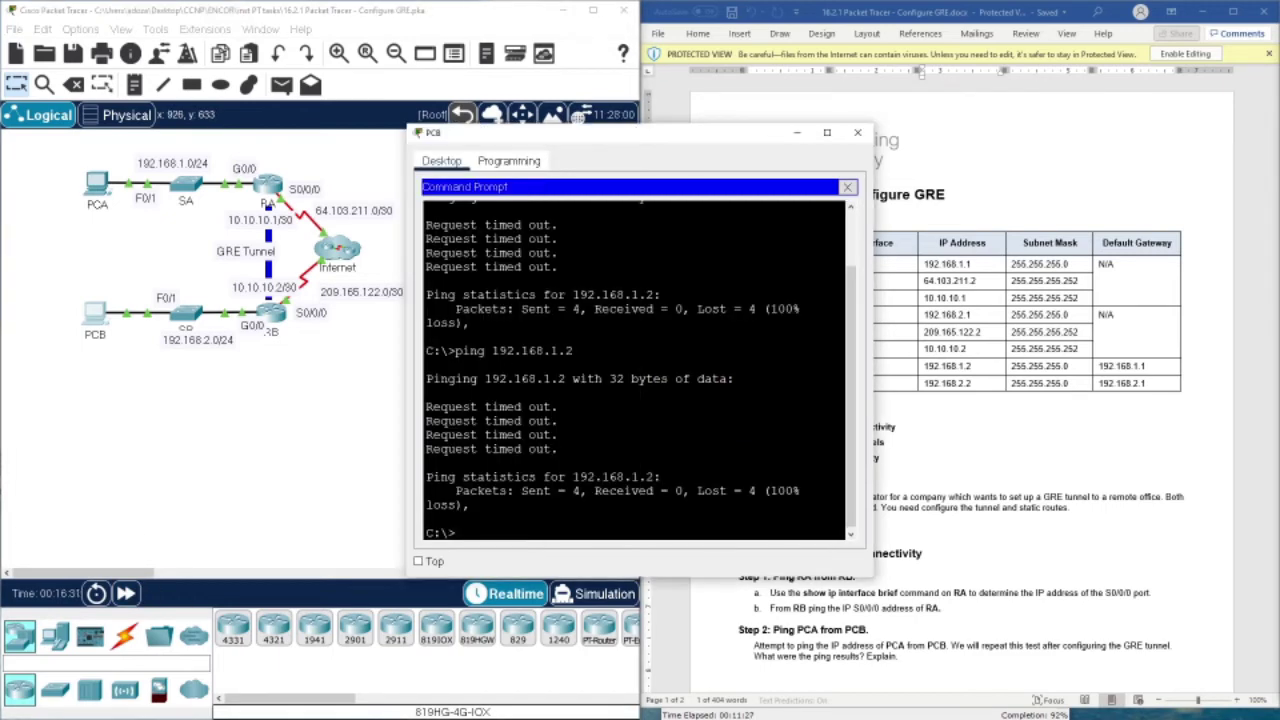
pyautogui.press('Return')
pyautogui.press('Return')
pyautogui.press('Return')
pyautogui.press('Return')
pyautogui.press('Up')
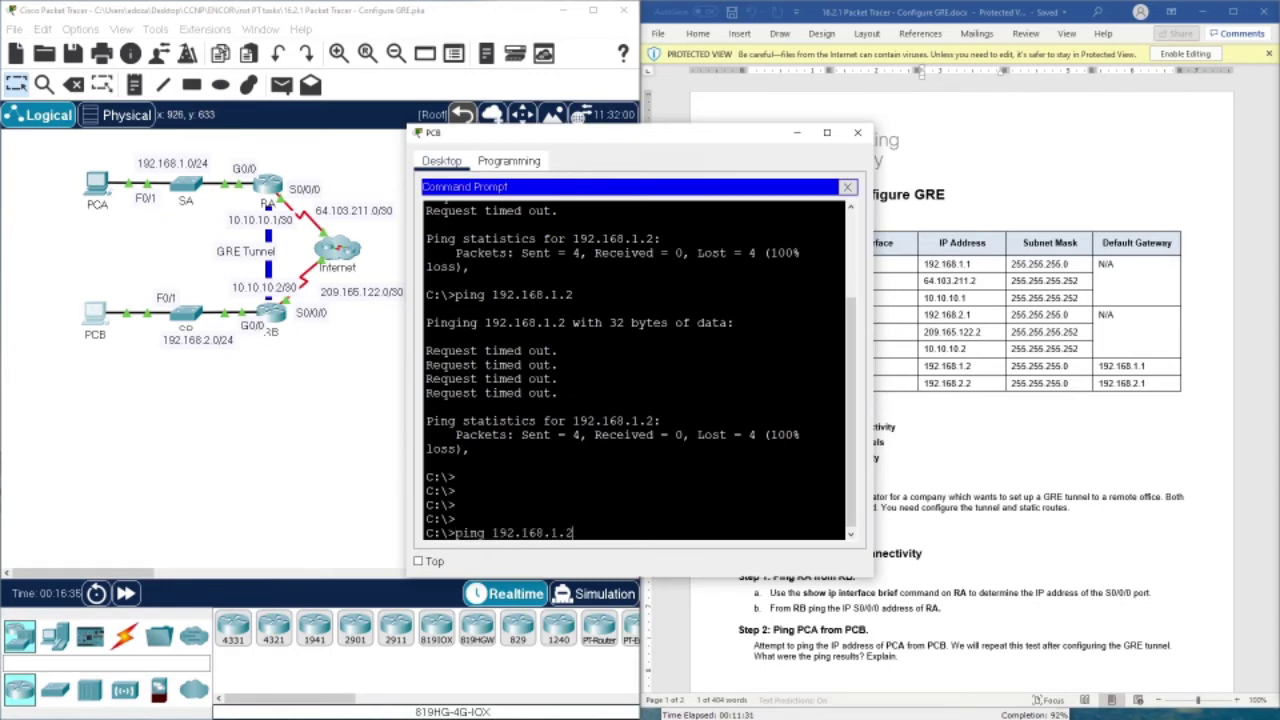
pyautogui.press('Return')
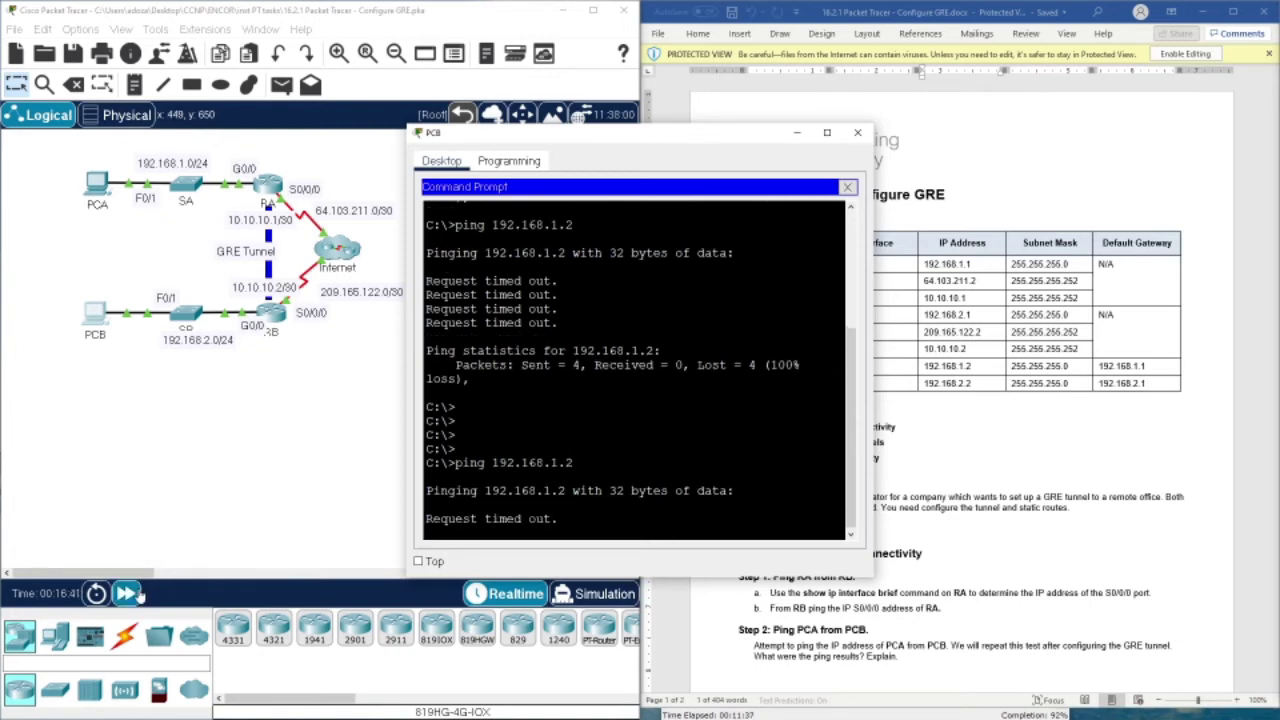
pyautogui.click(448, 450)
pyautogui.hotkey('alt', 'Tab')
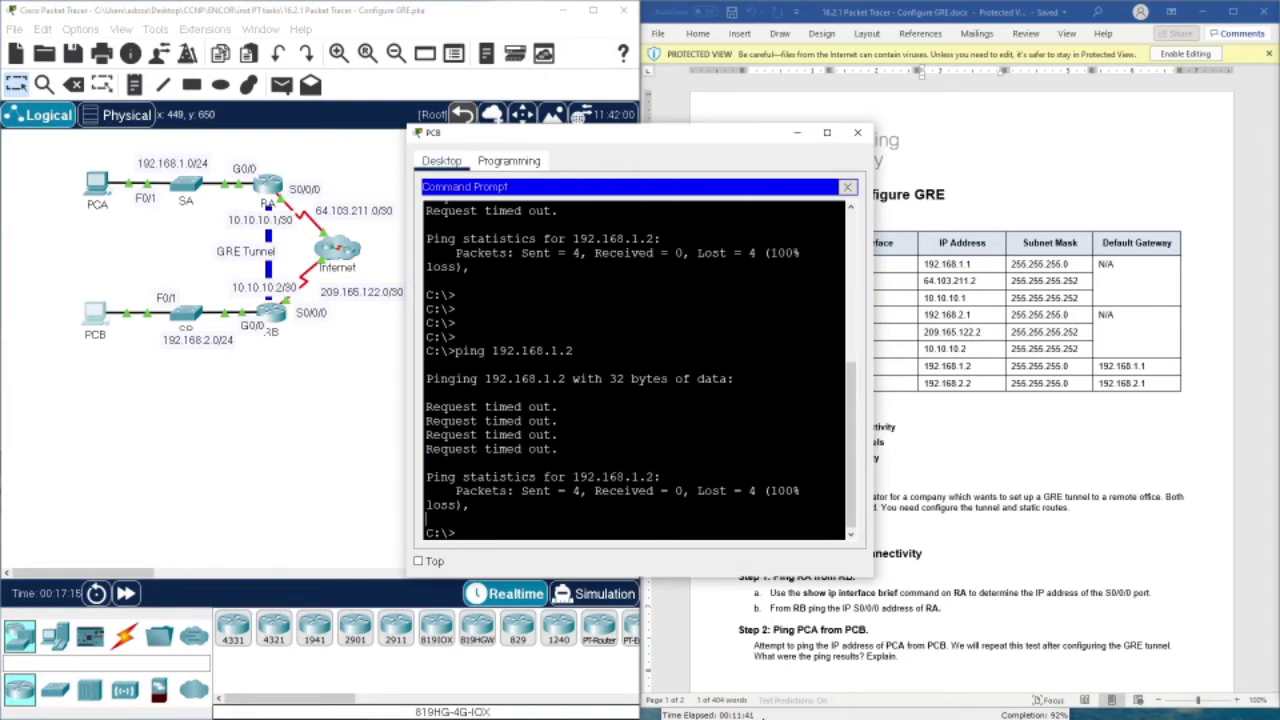
# Check the activity results and review the assessment items for RA and RB, then close the results
pyautogui.click(800, 712)
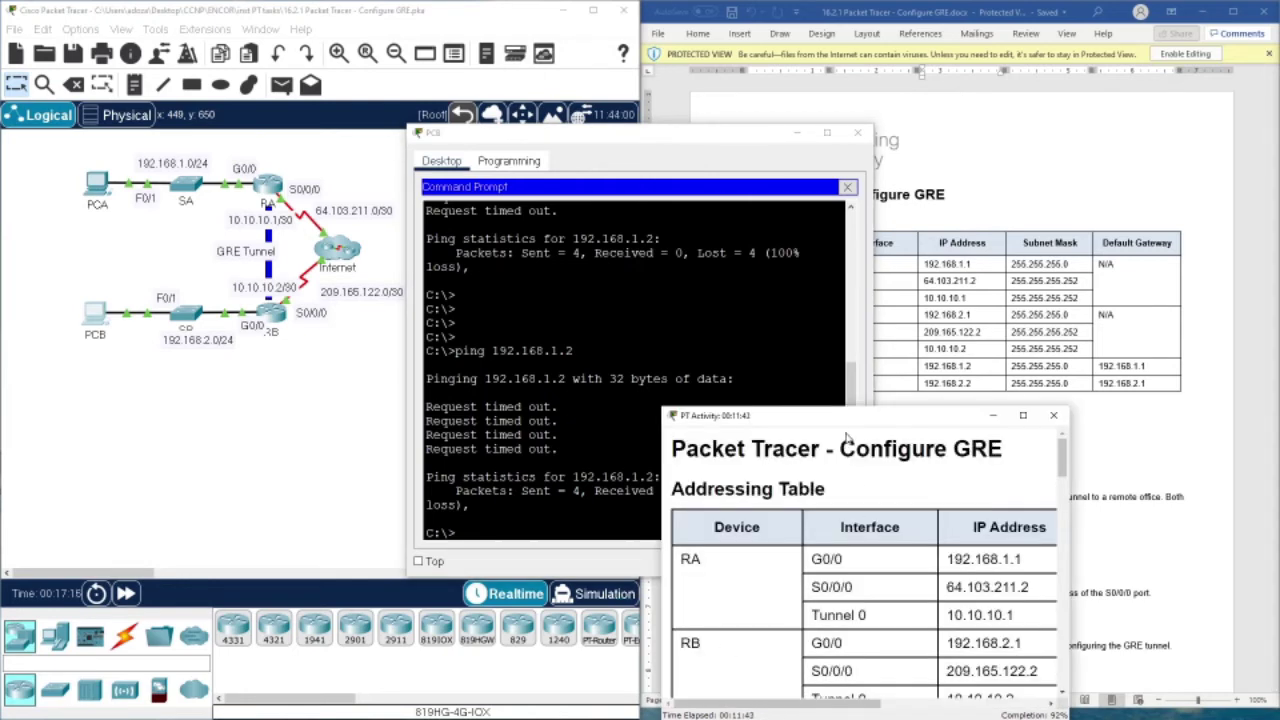
pyautogui.moveTo(845, 437); pyautogui.dragTo(800, 299)
pyautogui.scroll(-10, 800, 420)
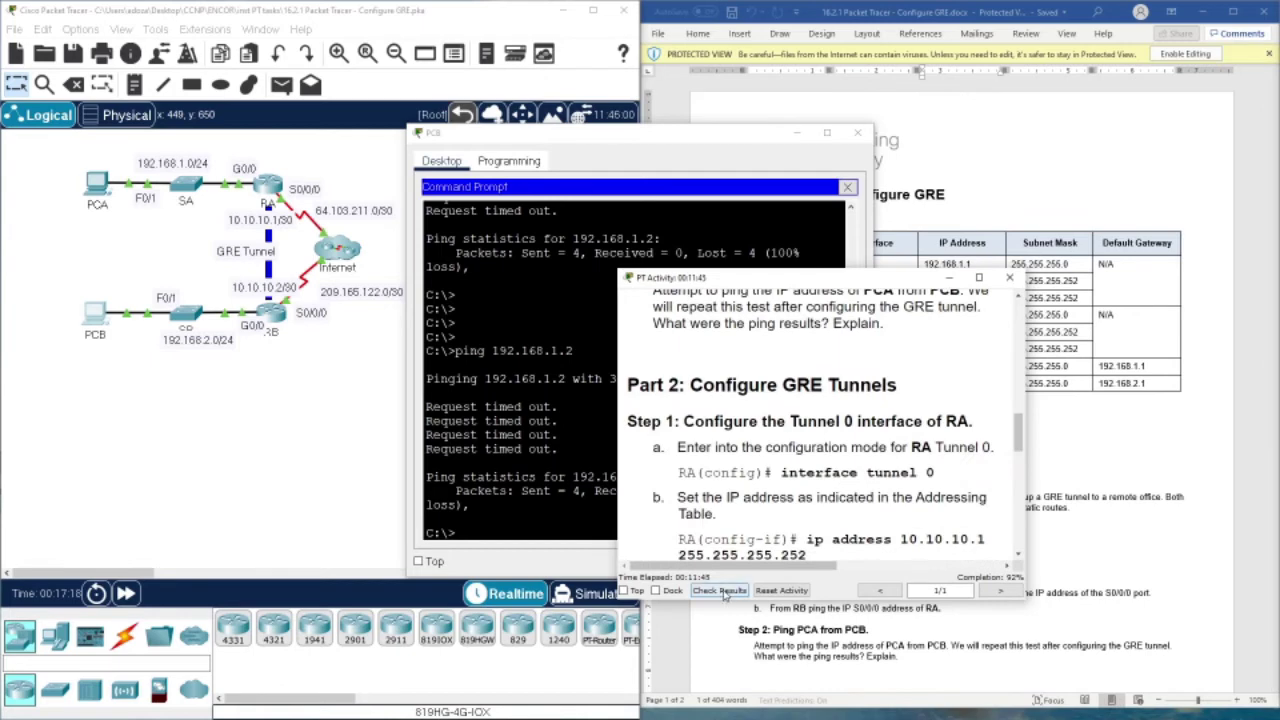
pyautogui.click(724, 592)
pyautogui.click(178, 106)
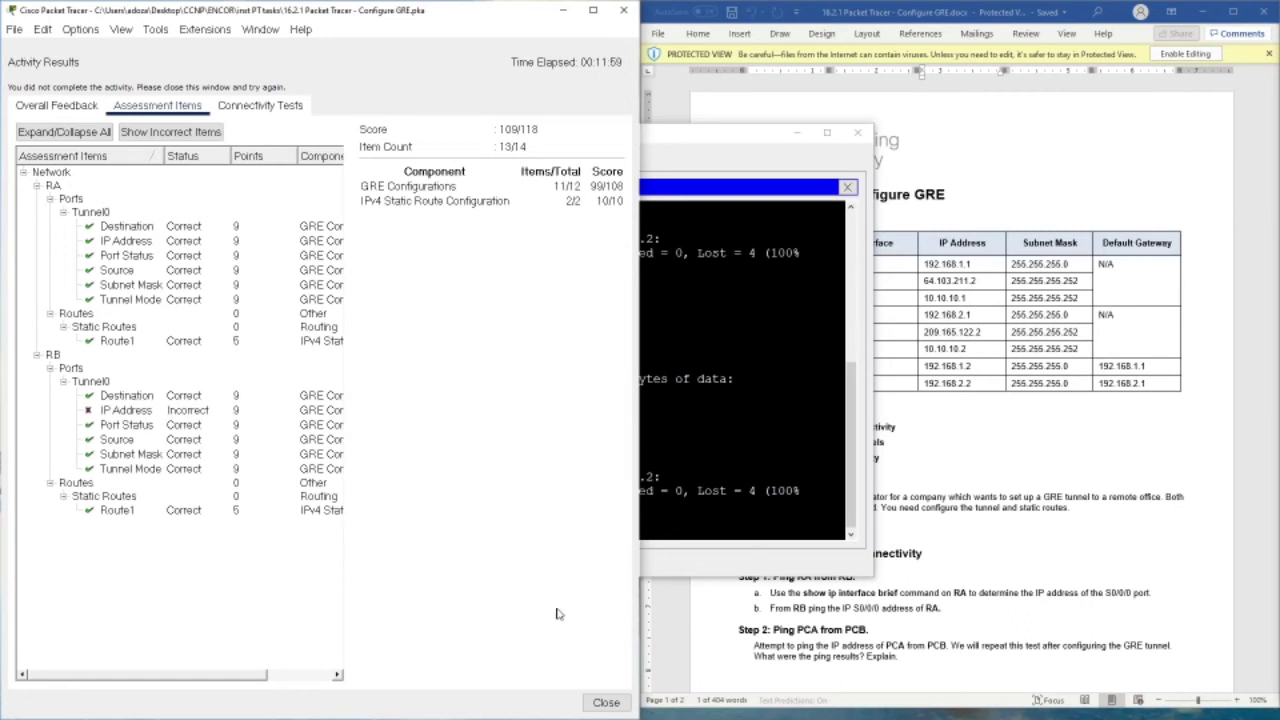
pyautogui.click(606, 702)
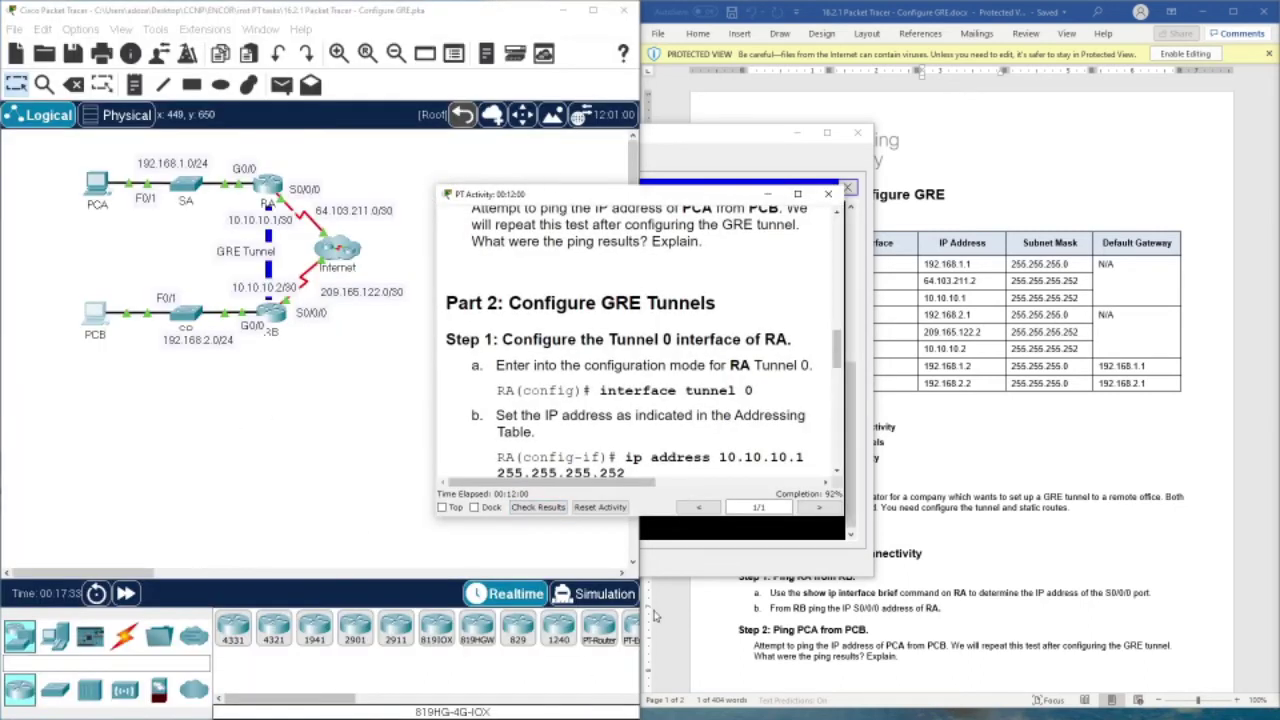
# Open RB's command line and enter interface configuration mode for Tunnel 0
pyautogui.click(270, 330)
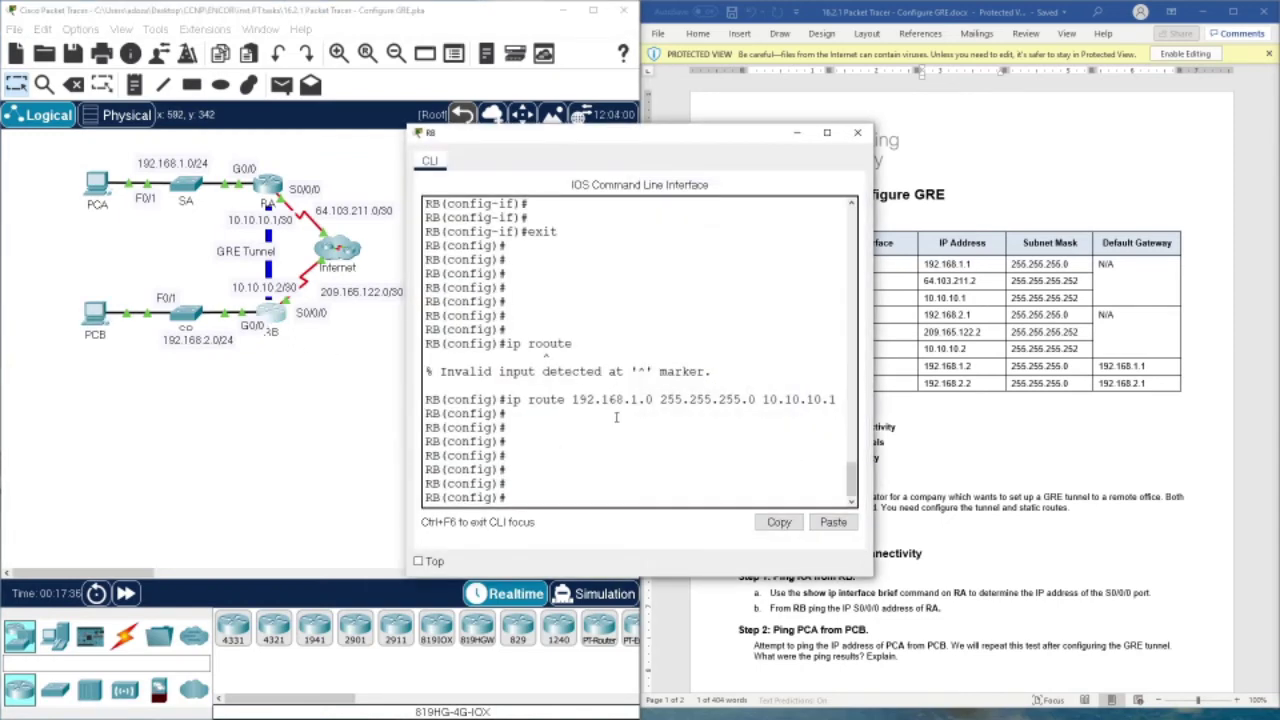
pyautogui.press('Up')
pyautogui.press('Up')
pyautogui.press('Up')
pyautogui.press('Up')
pyautogui.press('Up')
pyautogui.press('Up')
pyautogui.press('Up')
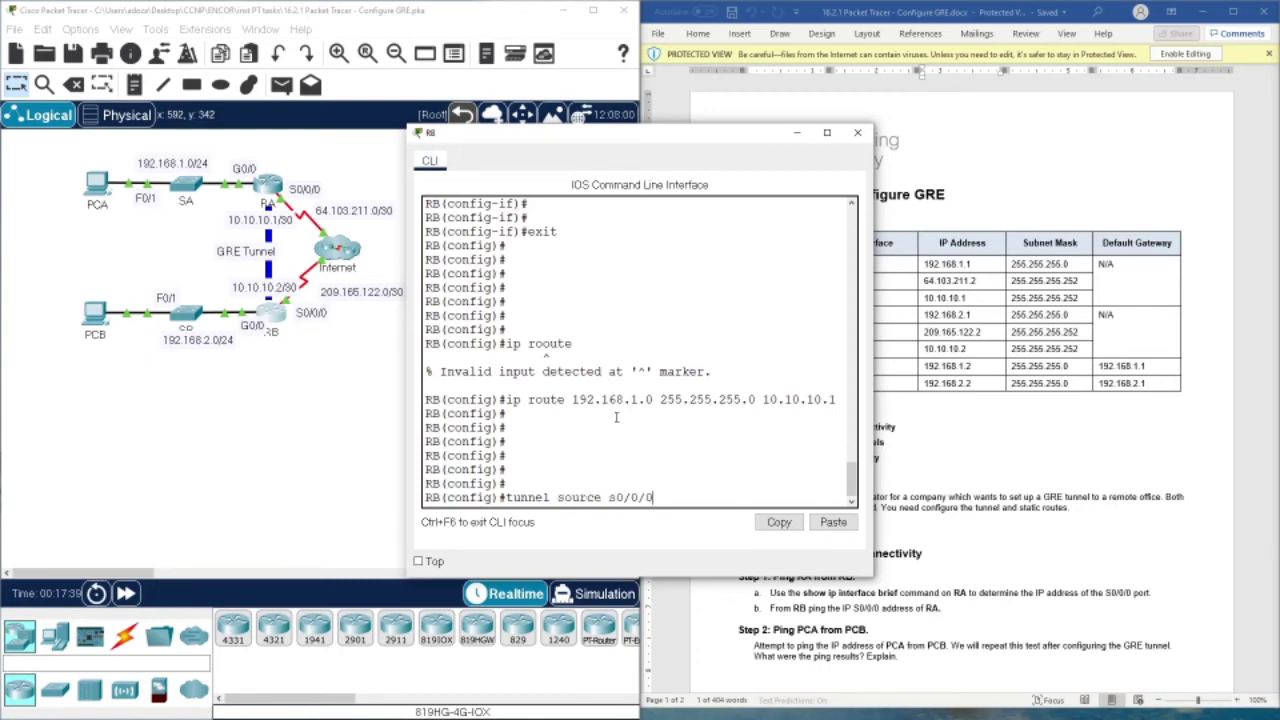
pyautogui.press('Up')
pyautogui.press('Return')
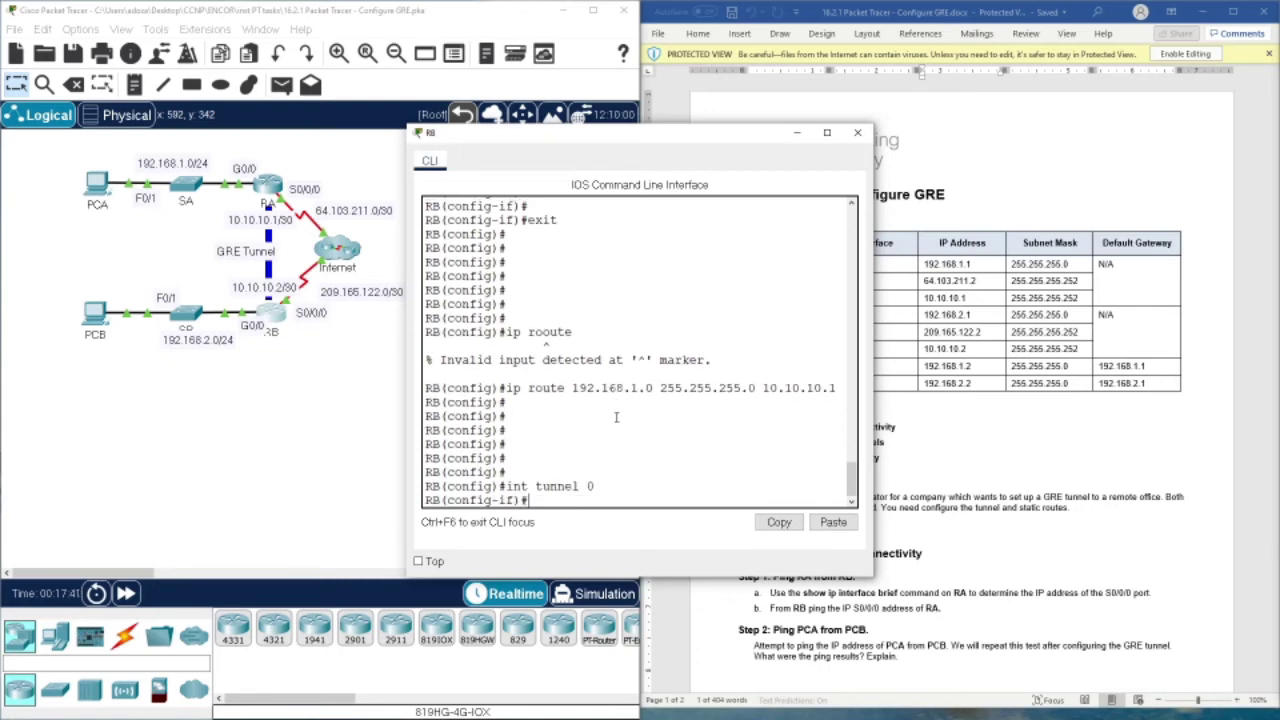
# Recall the earlier ip address 10.0.0.1 255.255.255.252 command at RB's Tunnel 0 configuration prompt
pyautogui.press('Up')
pyautogui.press('Up')
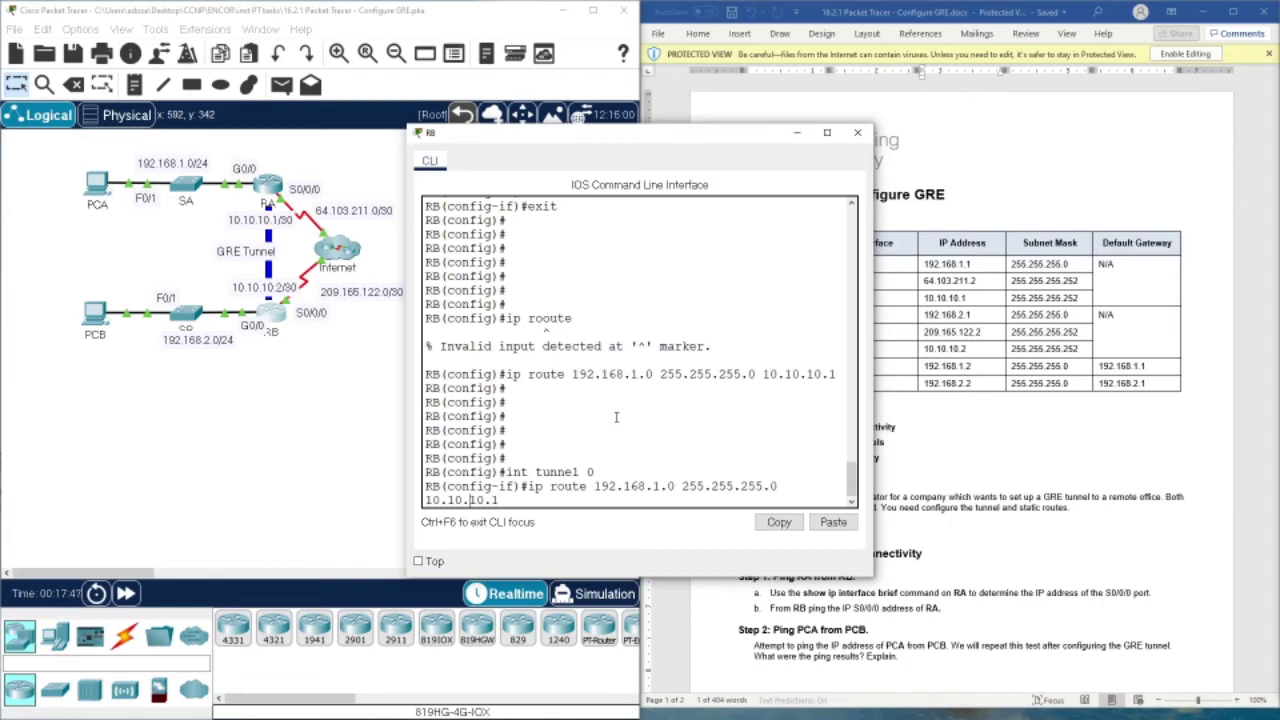
pyautogui.press('Left')
pyautogui.press('Up')
pyautogui.press('Up')
pyautogui.press('Up')
pyautogui.press('Up')
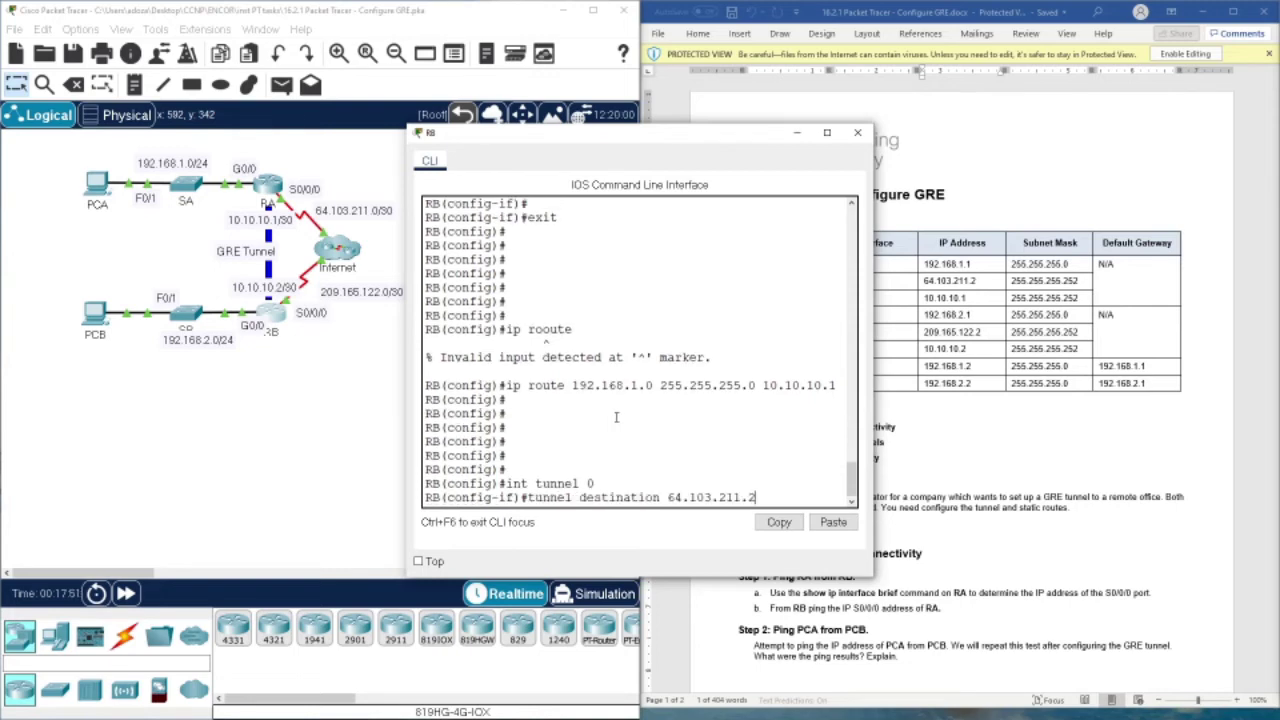
pyautogui.press('Up')
pyautogui.press('Left')
pyautogui.press('Left')
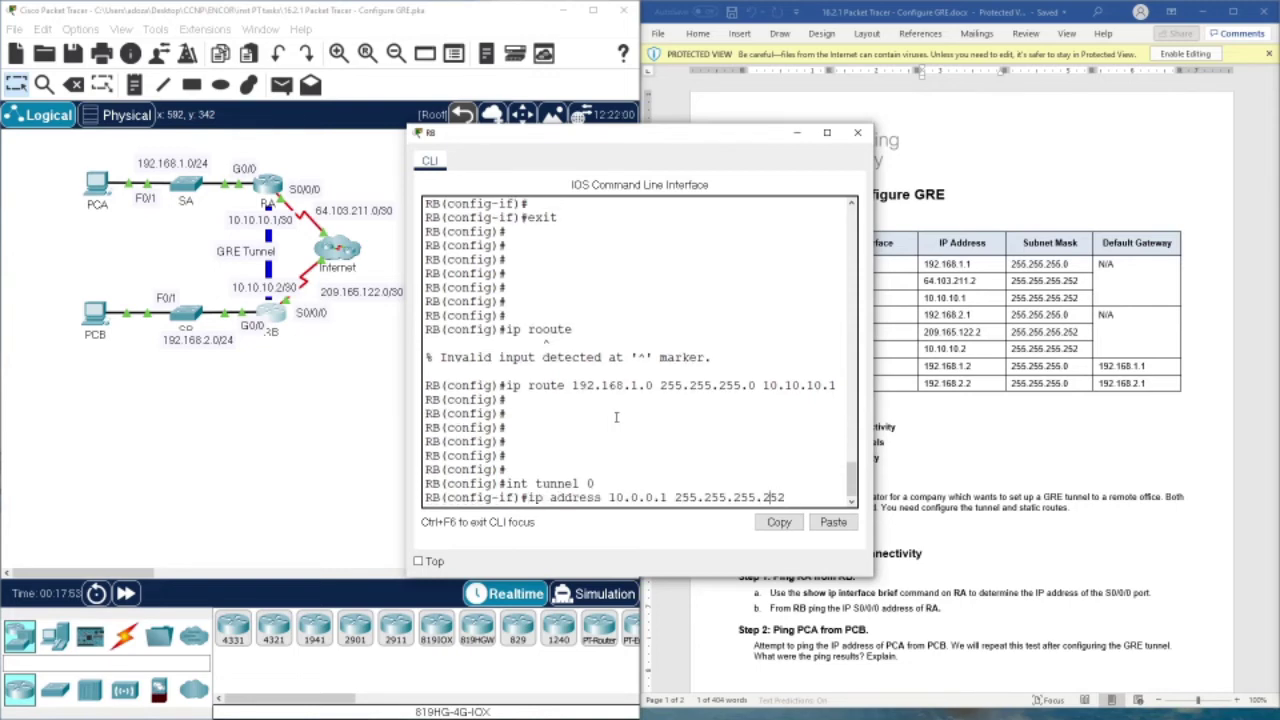
pyautogui.press('Left')
pyautogui.press('Left')
pyautogui.press('Left')
pyautogui.press('Right')
pyautogui.press('Right')
# Move RB's window clear of the lab document and check the tunnel addresses in the addressing table
pyautogui.moveTo(668, 135); pyautogui.dragTo(400, 152)
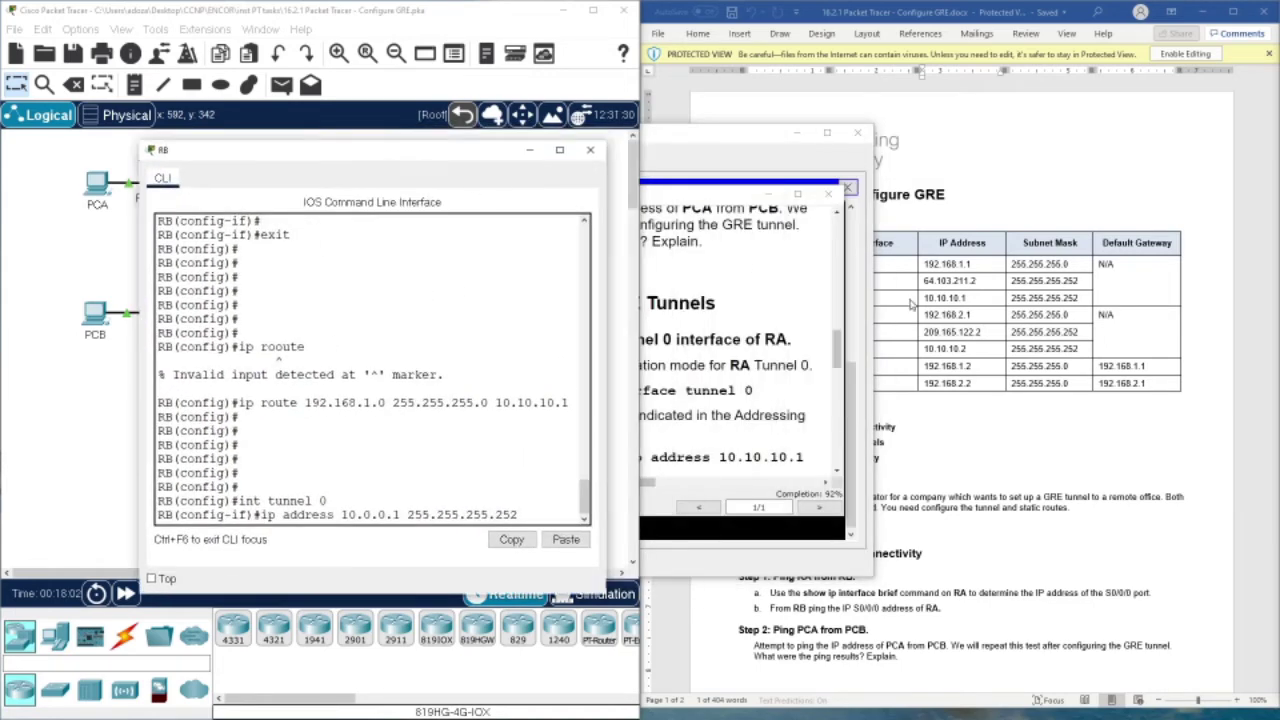
pyautogui.click(949, 217)
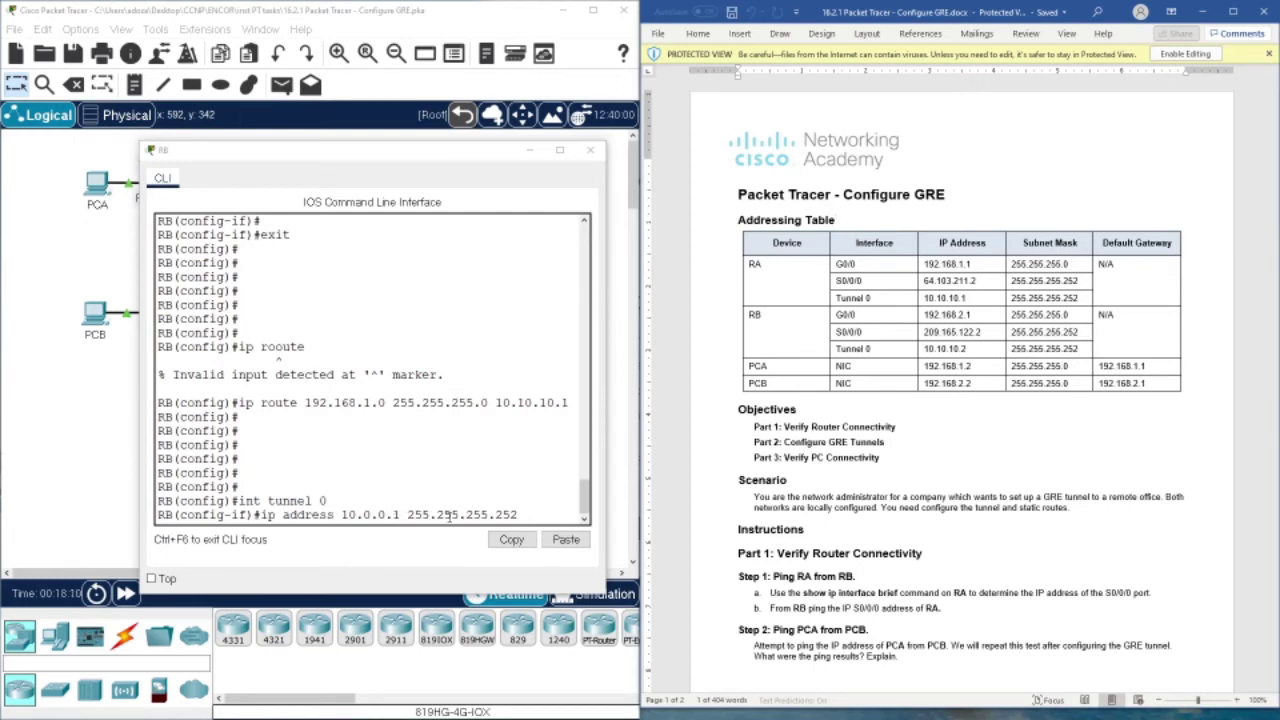
pyautogui.click(545, 511)
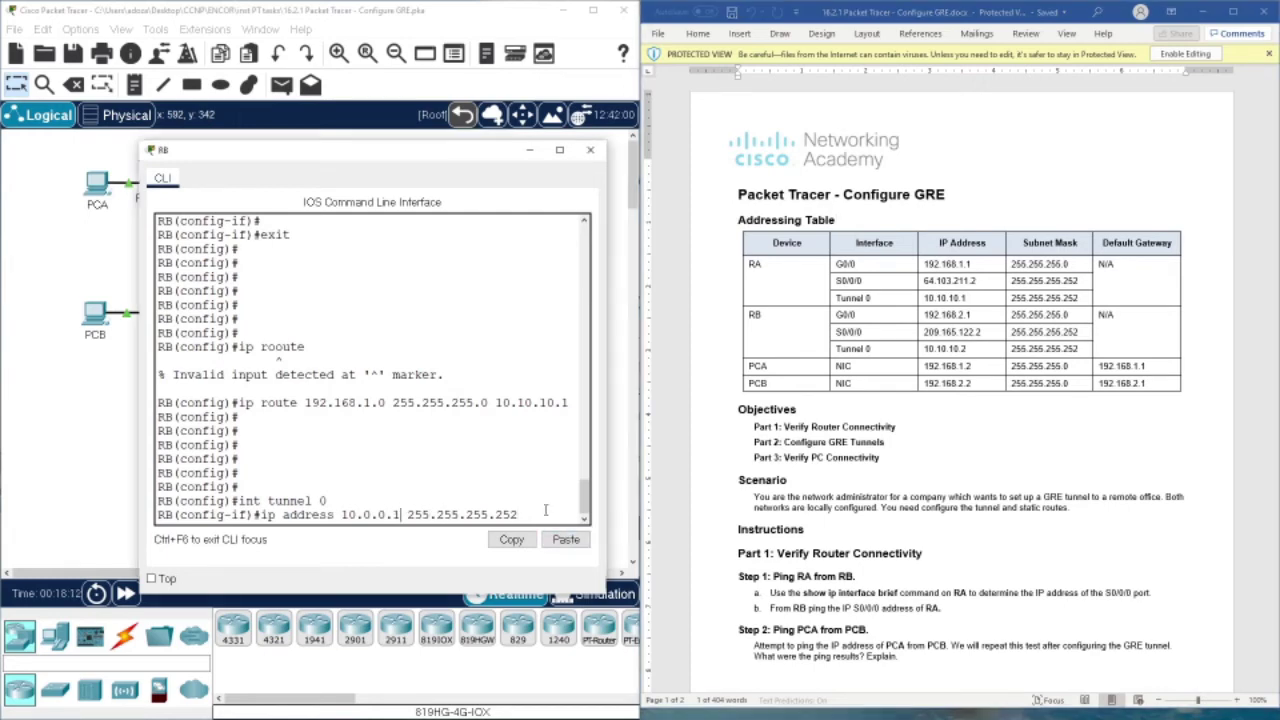
# Remove the IP address 10.0.0.1 255.255.255.252 from RB's Tunnel 0 interface with the no form of the command
pyautogui.press('Left')
pyautogui.press('Left')
pyautogui.press('Left')
pyautogui.press('Left')
pyautogui.press('Left')
pyautogui.press('Left')
pyautogui.press('Left')
pyautogui.press('Left')
pyautogui.press('Left')
pyautogui.press('Left')
pyautogui.press('Left')
pyautogui.press('Left')
pyautogui.press('Left')
pyautogui.press('Left')
pyautogui.press('Left')
pyautogui.press('Home')
pyautogui.write('no')
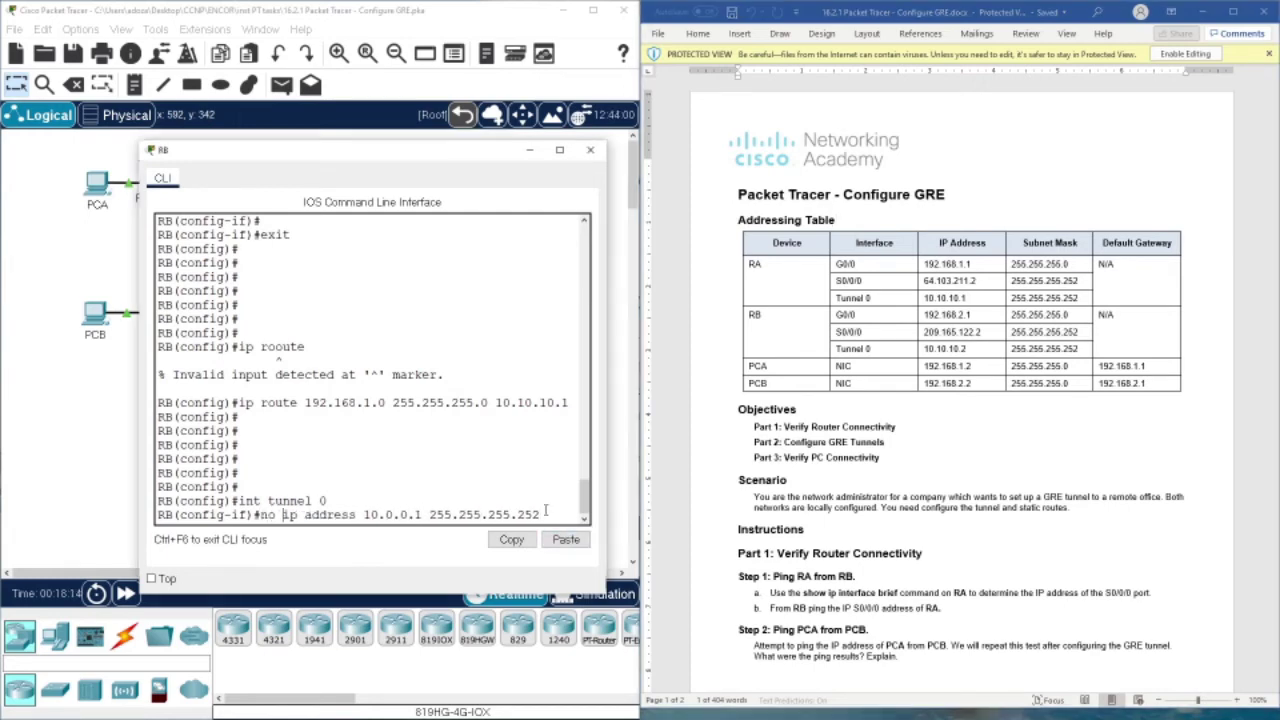
pyautogui.press('Return')
# Assign IP address 10.10.10.1 with mask 255.255.255.252 to RB's Tunnel 0 interface
pyautogui.press('Up')
pyautogui.press('Up')
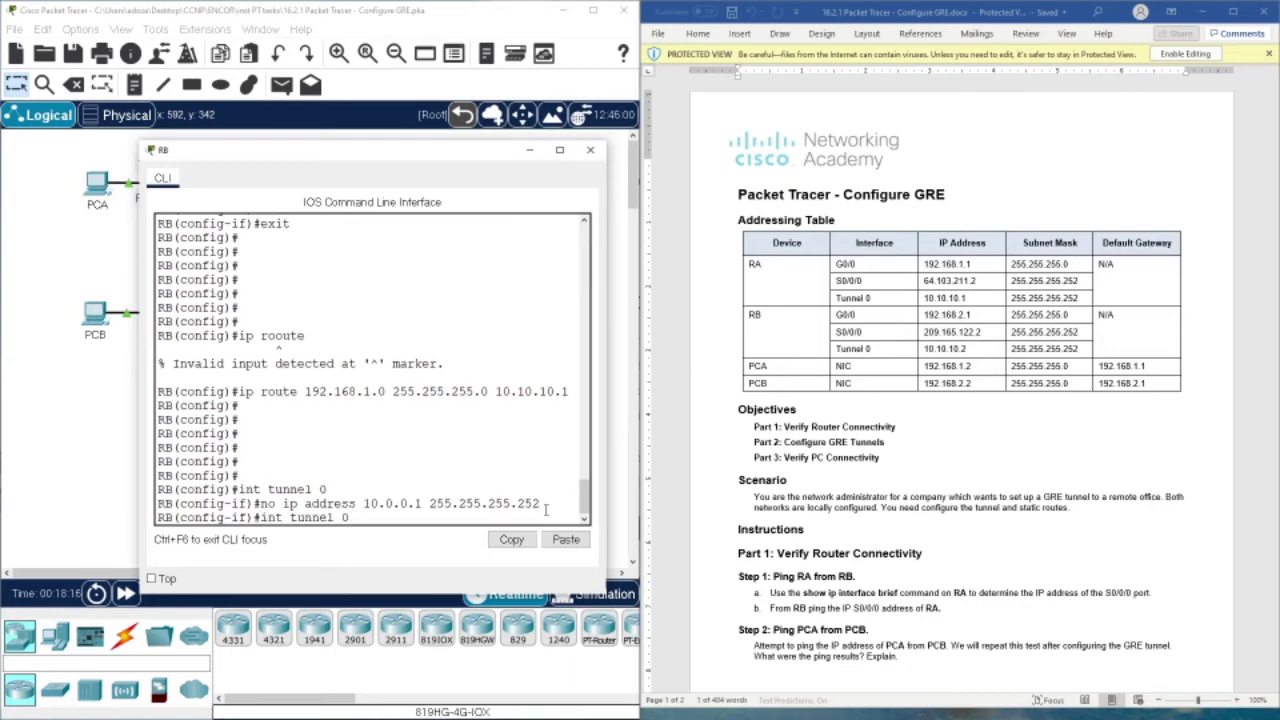
pyautogui.press('Down')
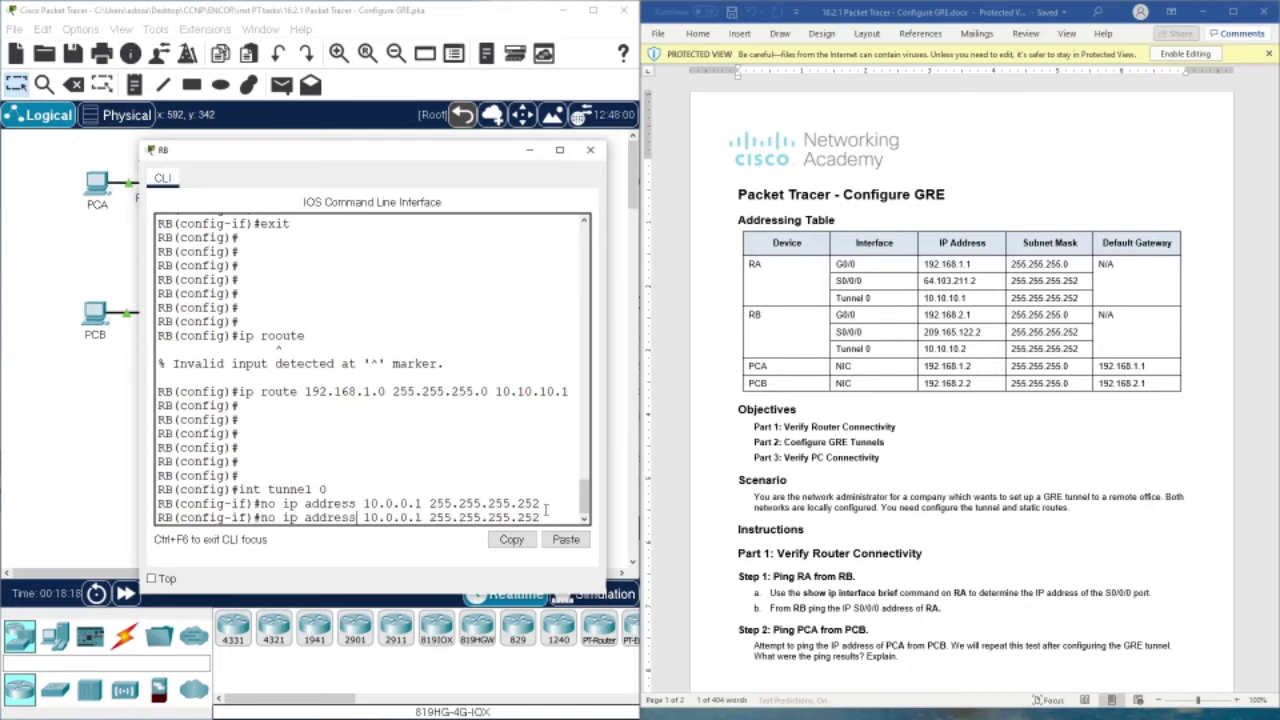
pyautogui.press('Home')
pyautogui.press('Delete')
pyautogui.press('Delete')
pyautogui.press('Delete')
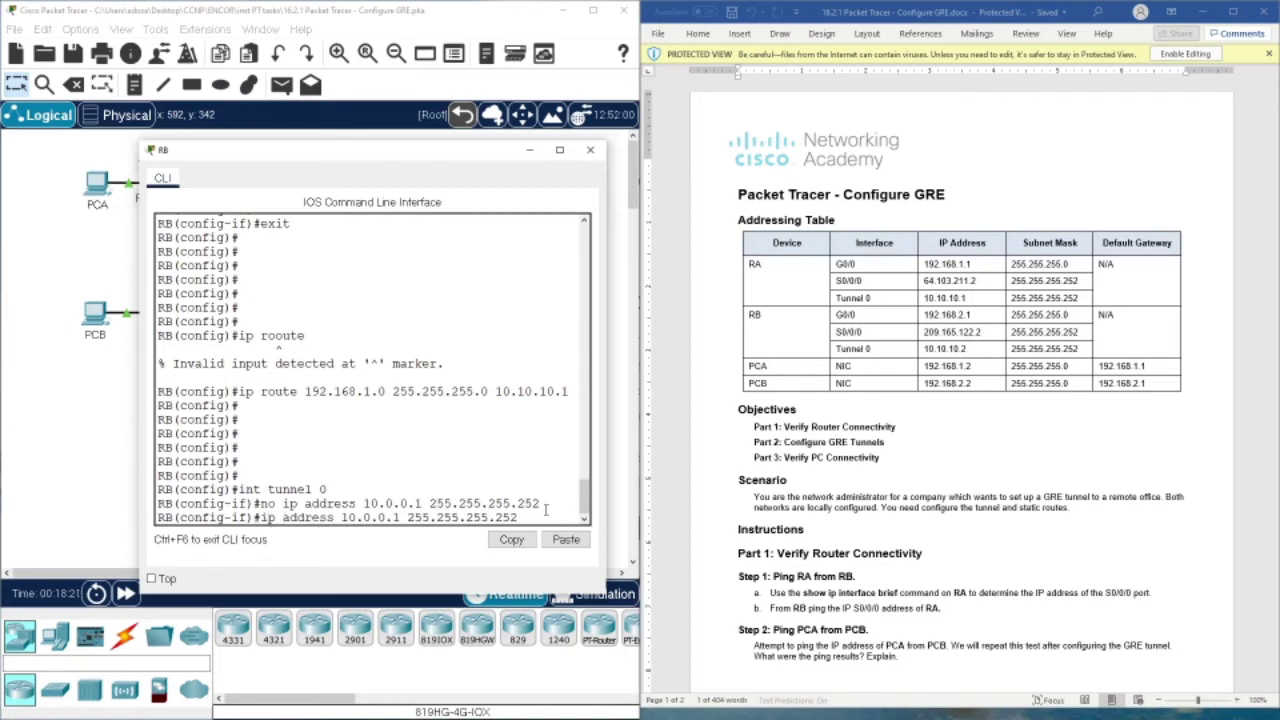
pyautogui.write('10.1')
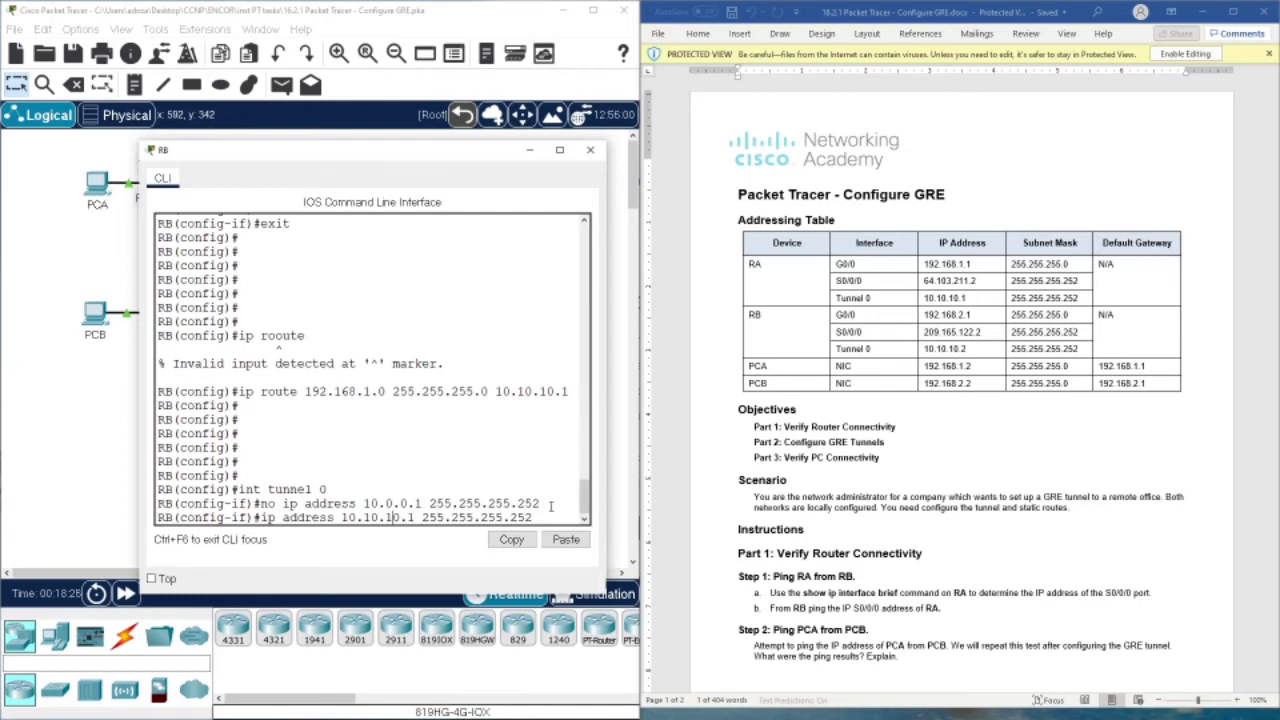
pyautogui.press('Return')
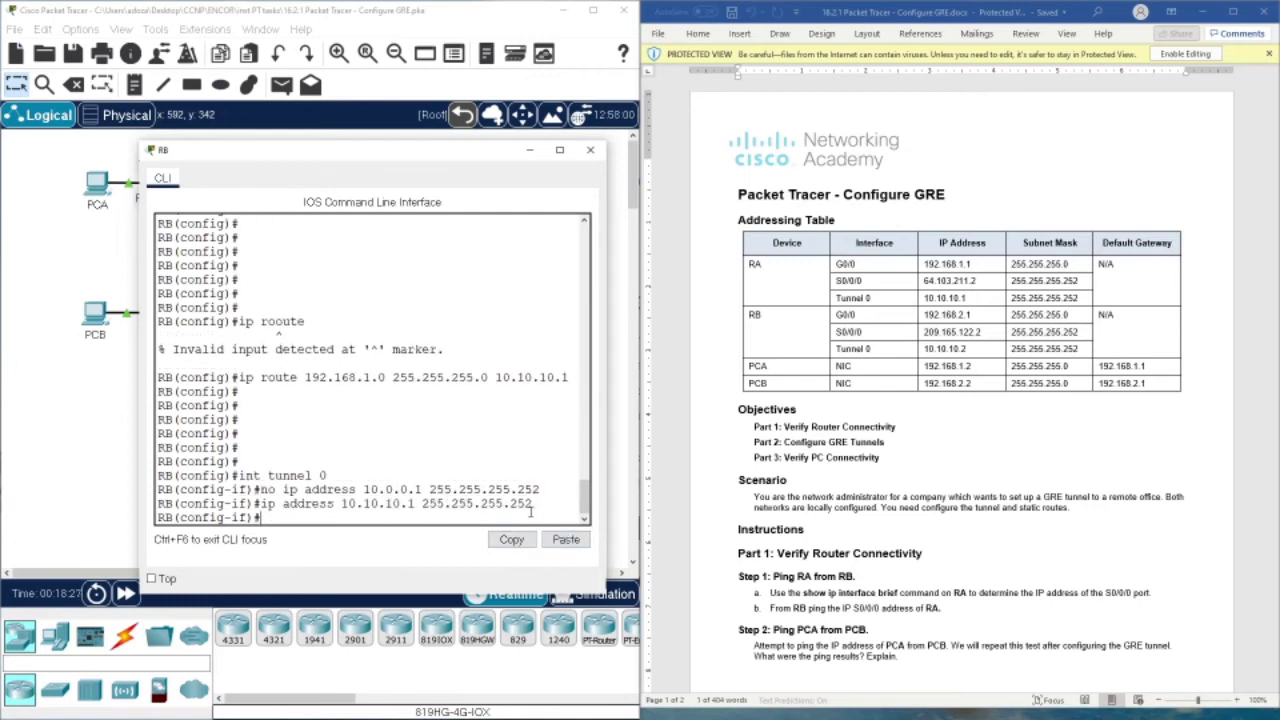
pyautogui.press('Return')
pyautogui.press('Return')
pyautogui.press('Return')
pyautogui.press('Return')
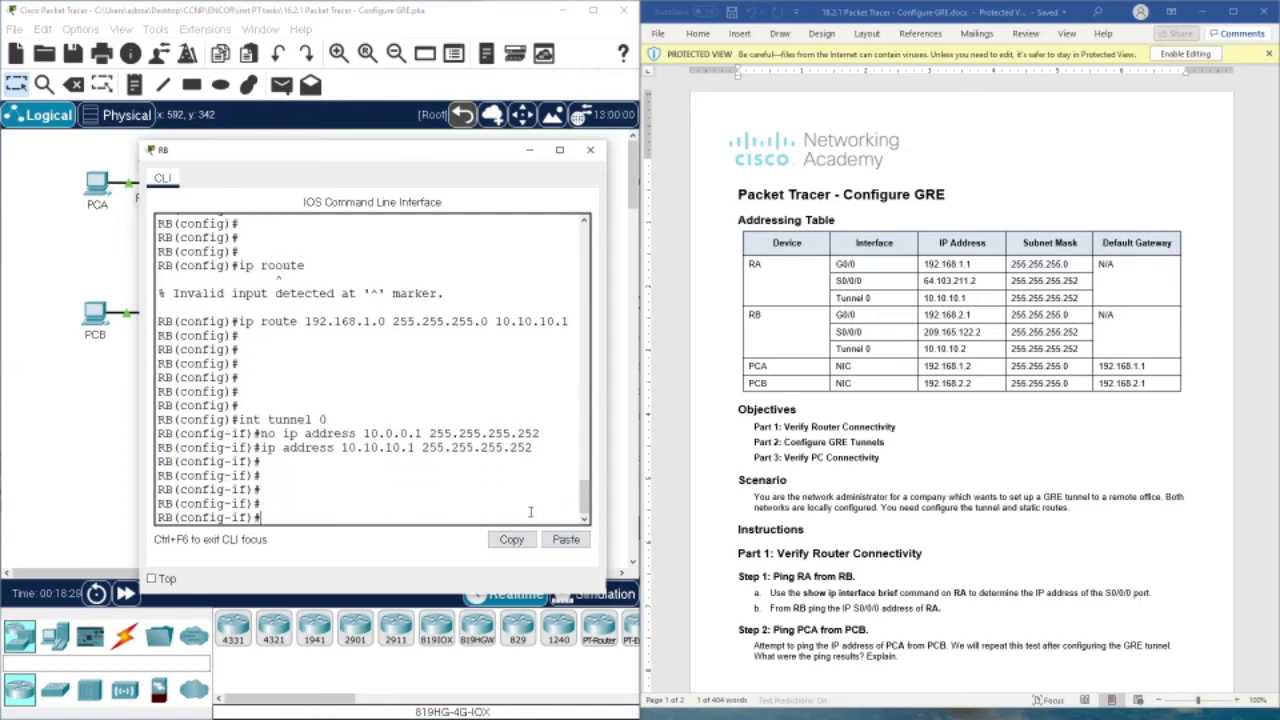
# Move RB's window aside and ping PCA at 192.168.1.2 from PCB's command prompt
pyautogui.moveTo(350, 149); pyautogui.dragTo(793, 162)
pyautogui.click(95, 316)
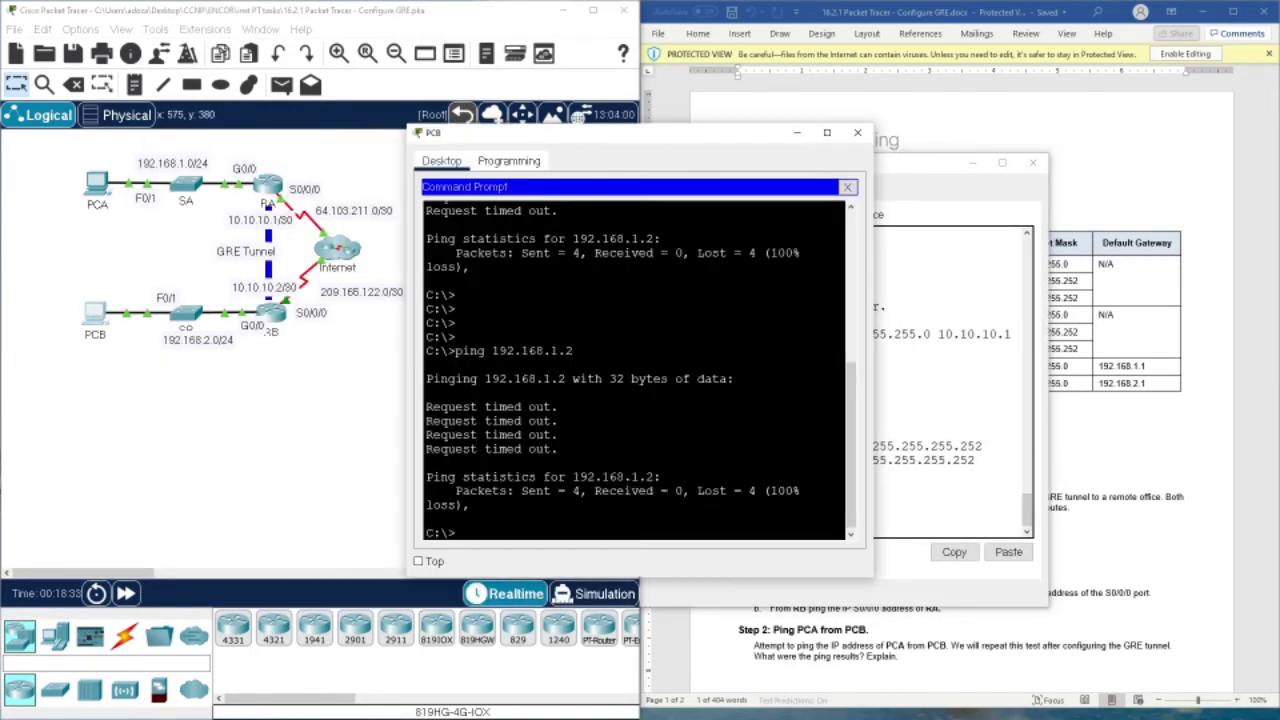
pyautogui.press('Up')
pyautogui.press('Return')
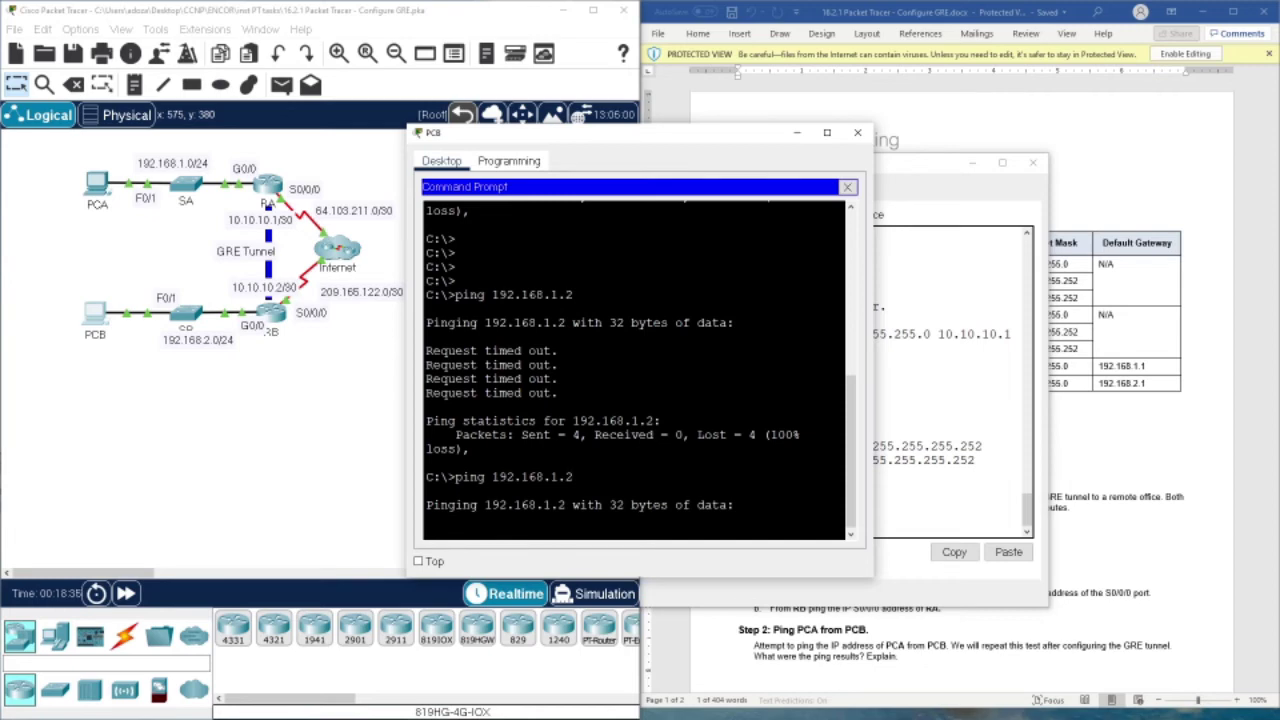
pyautogui.click(390, 390)
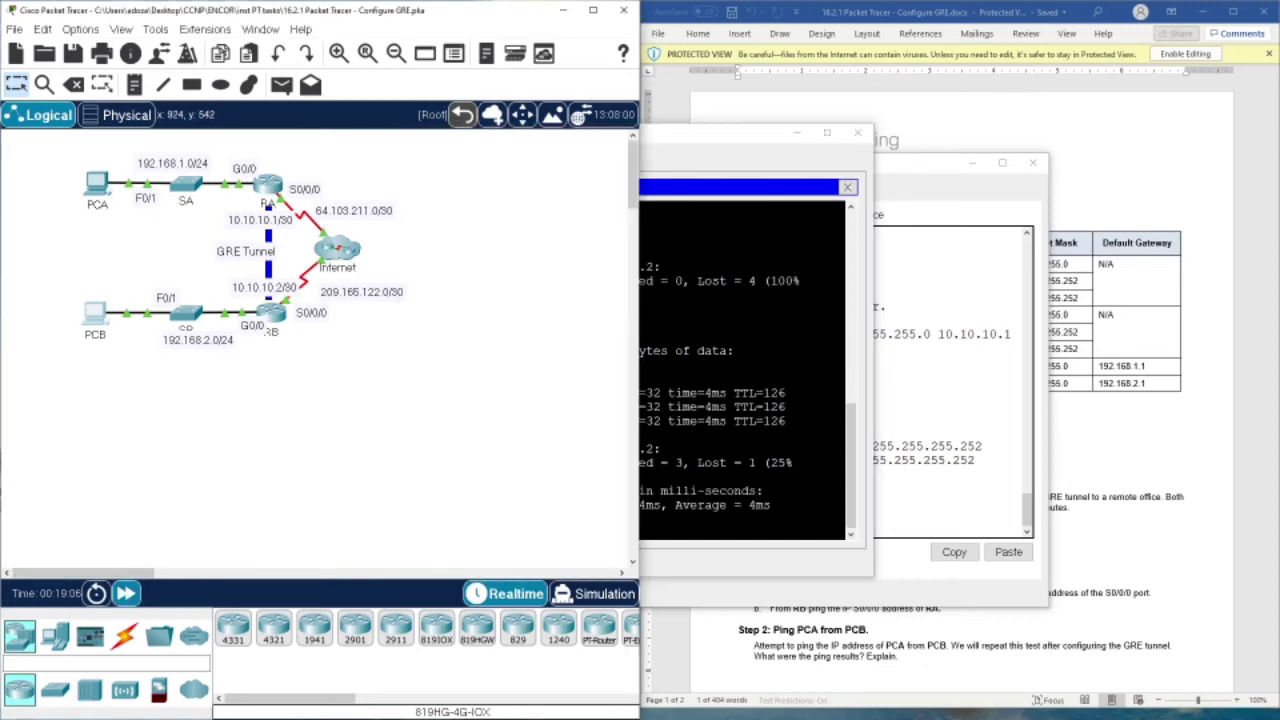
# Repeat the ping to 192.168.1.2 from PCB and highlight the reply lines in the output
pyautogui.click(733, 462)
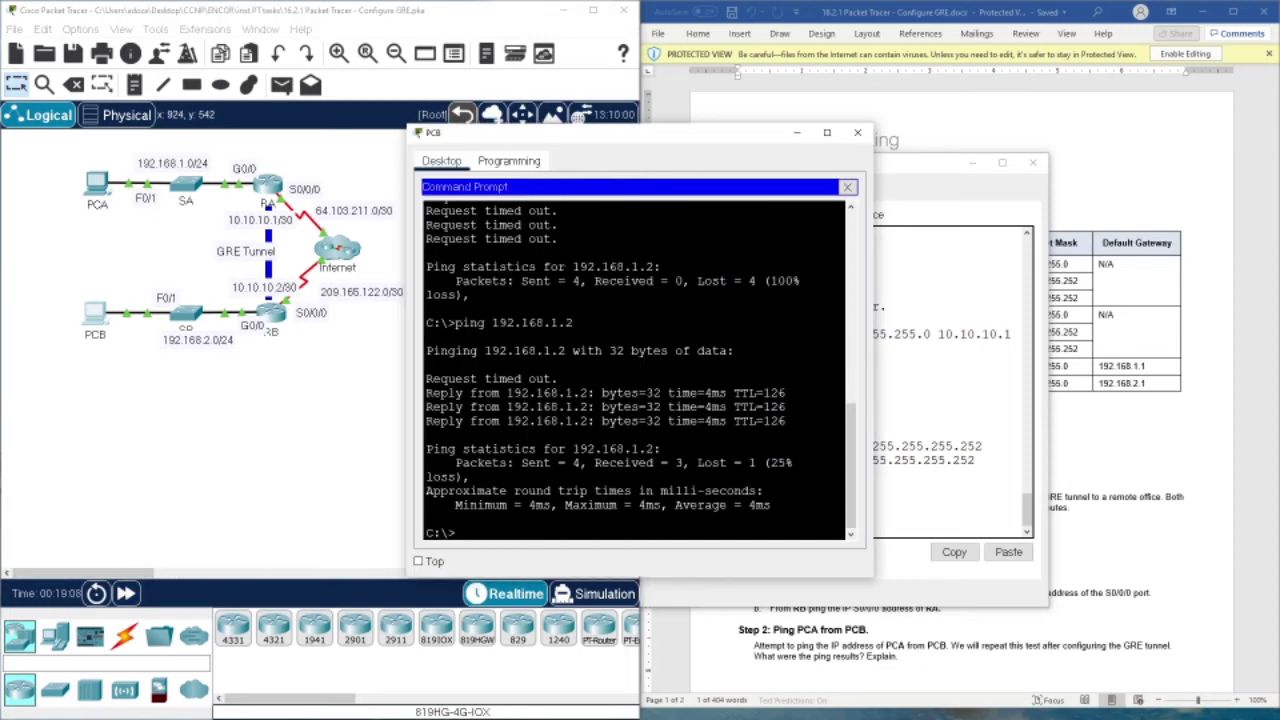
pyautogui.press('Up')
pyautogui.press('Return')
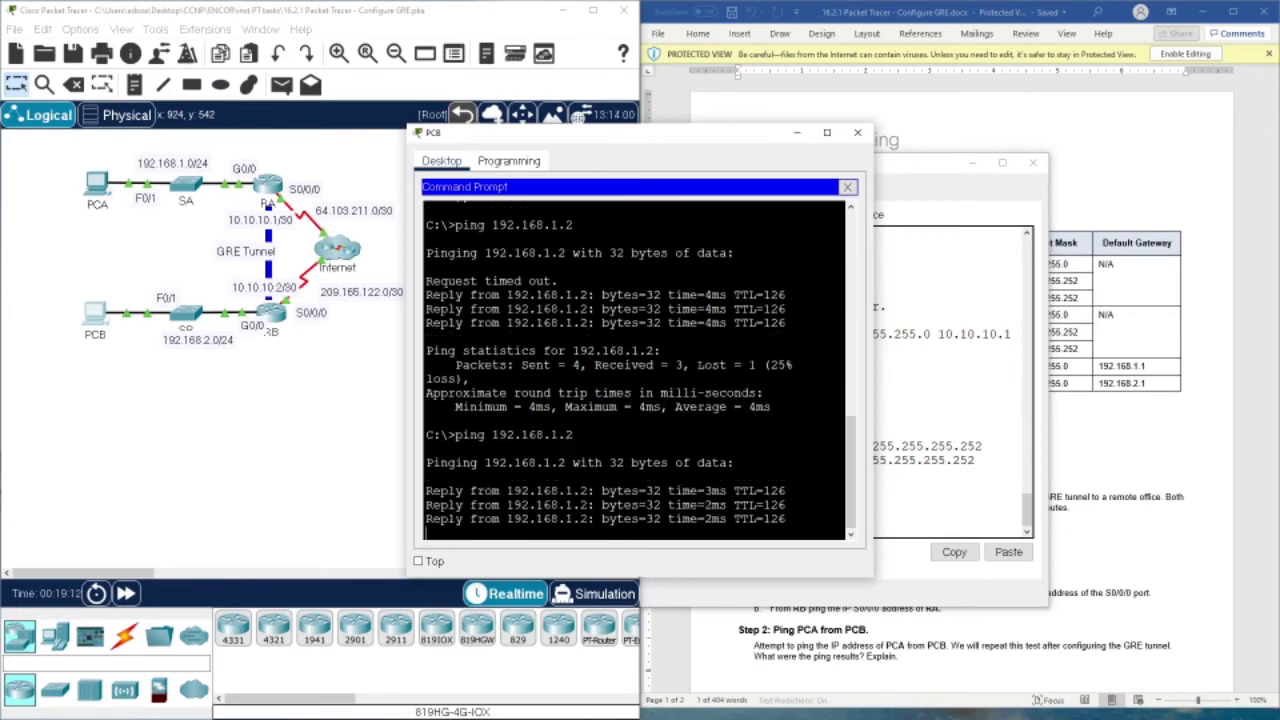
pyautogui.moveTo(470, 393); pyautogui.dragTo(786, 421)
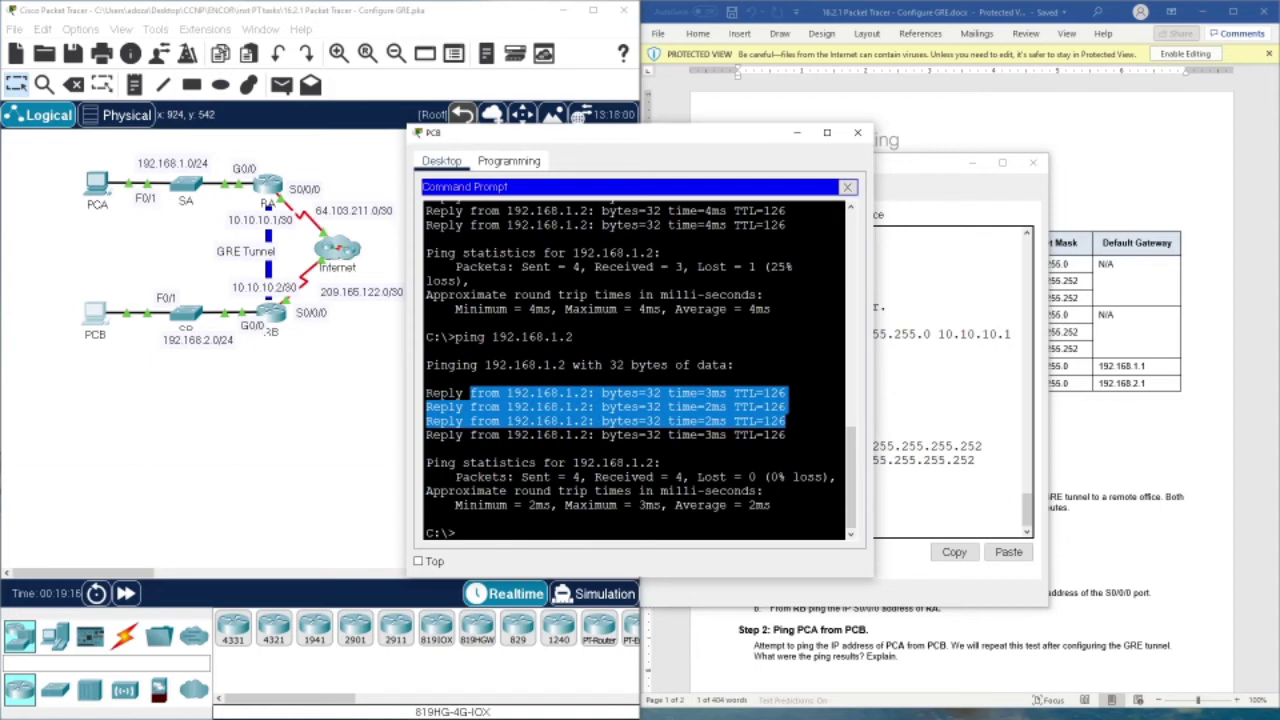
# Check the activity results and inspect RB's Tunnel0 IP Address among the assessment items, then close the results
pyautogui.hotkey('alt', 'Tab')
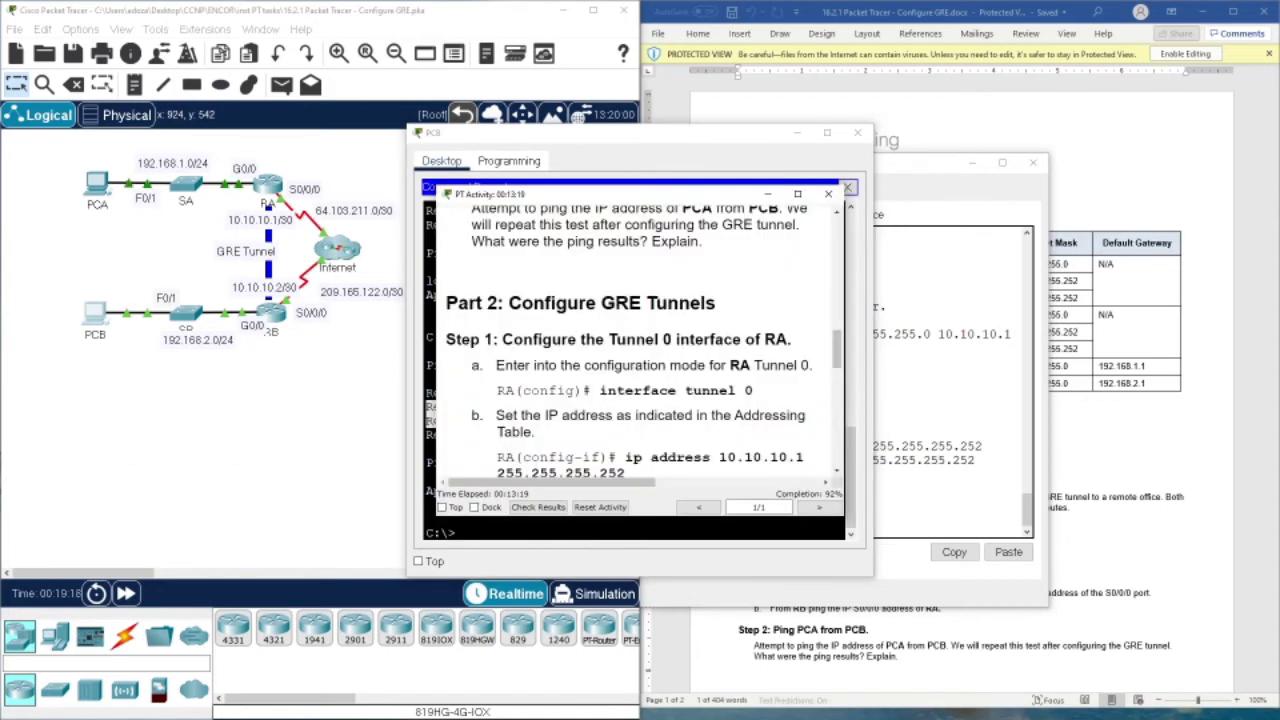
pyautogui.moveTo(637, 195); pyautogui.dragTo(866, 418)
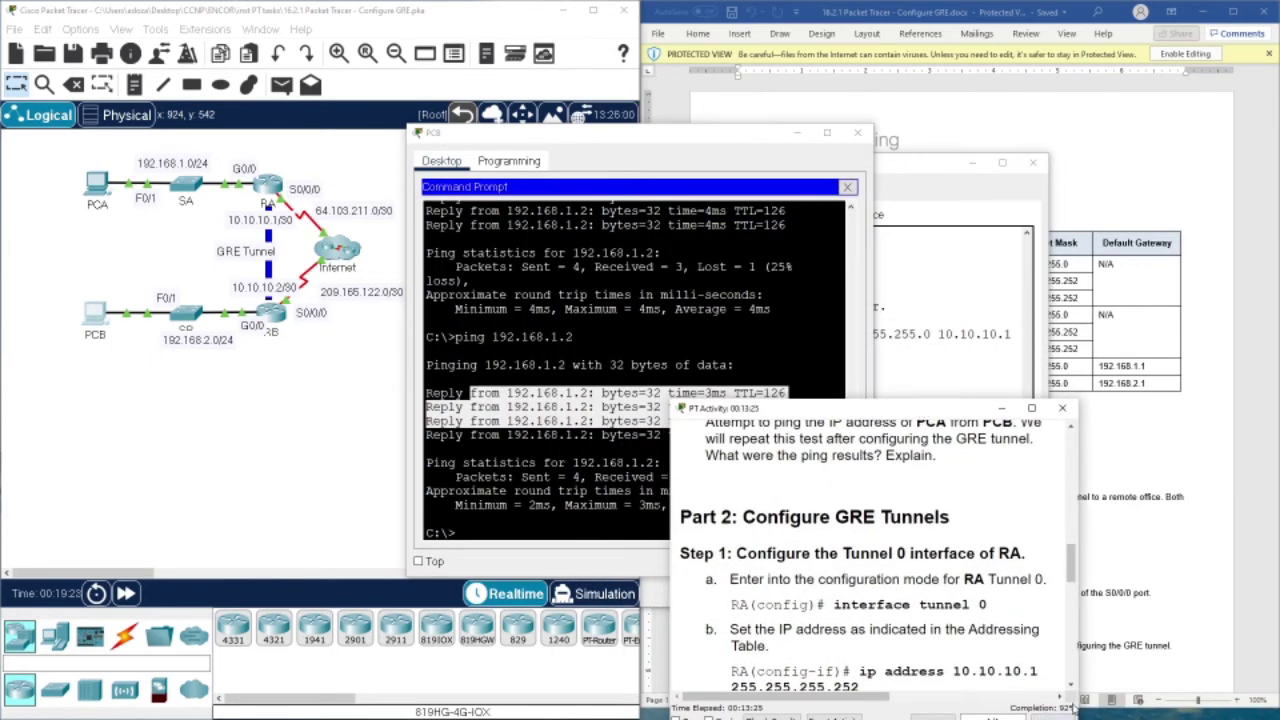
pyautogui.moveTo(839, 421); pyautogui.dragTo(834, 379)
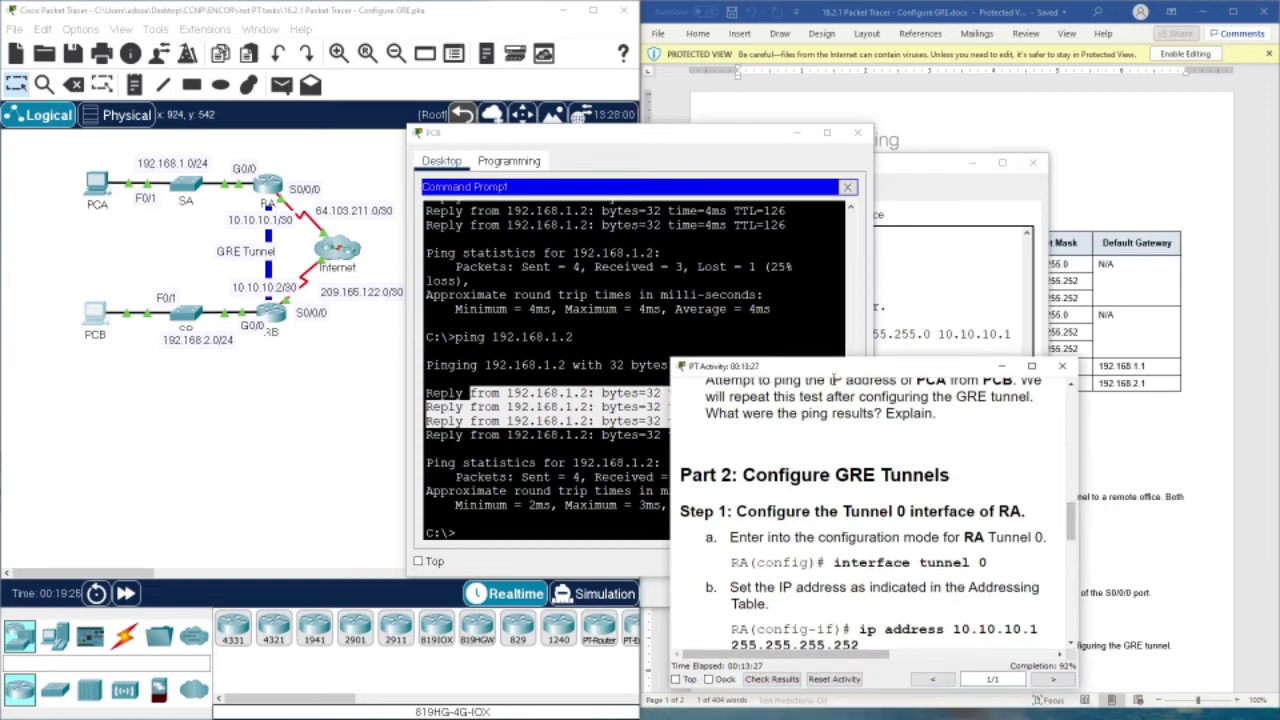
pyautogui.click(771, 679)
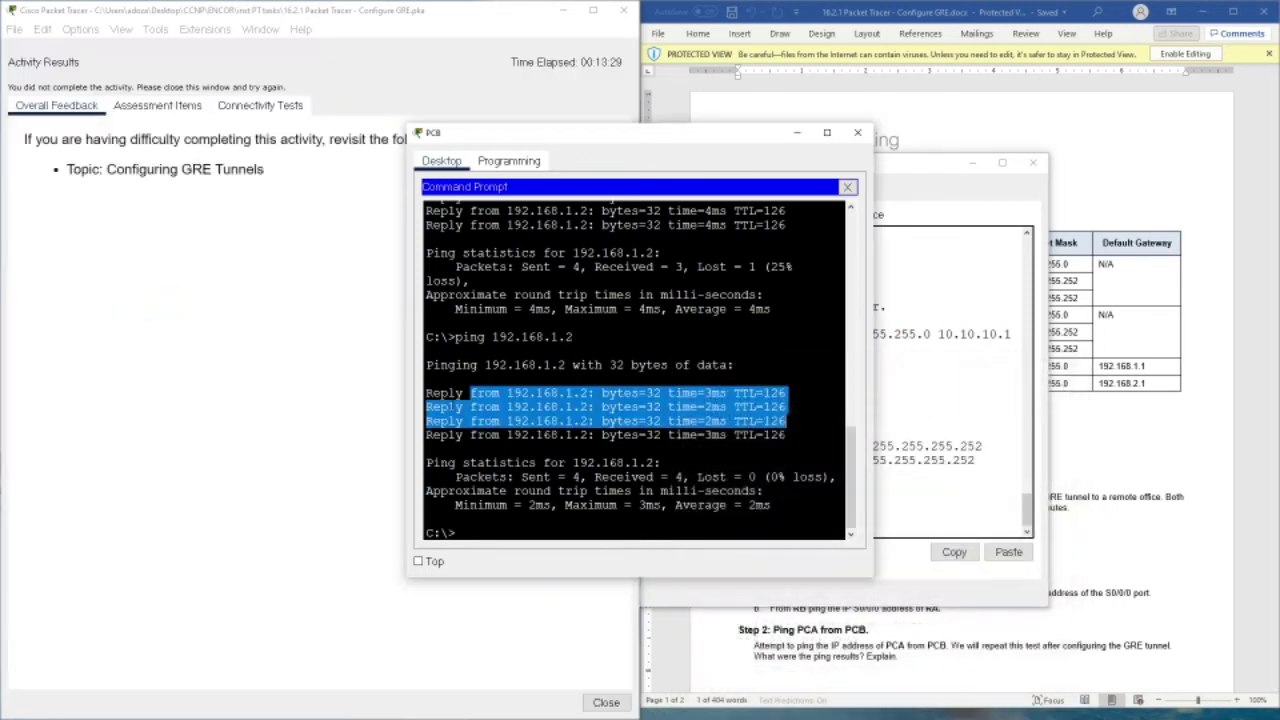
pyautogui.click(151, 110)
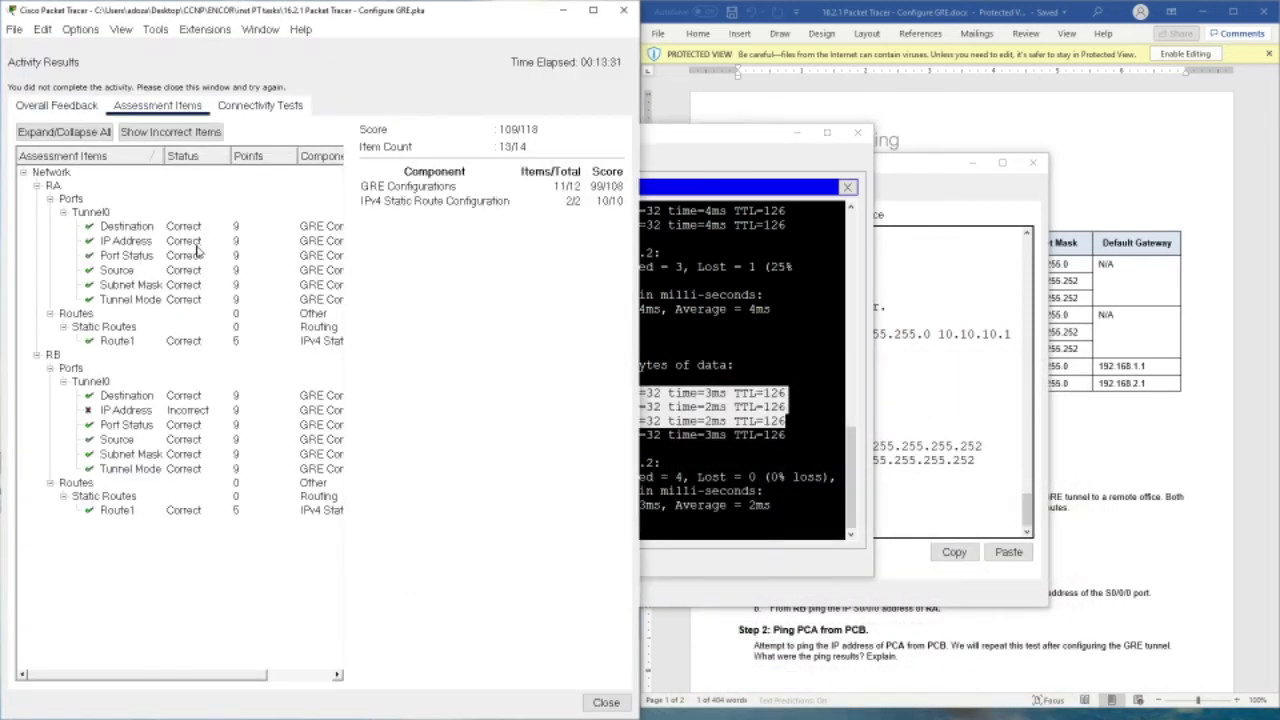
pyautogui.click(116, 416)
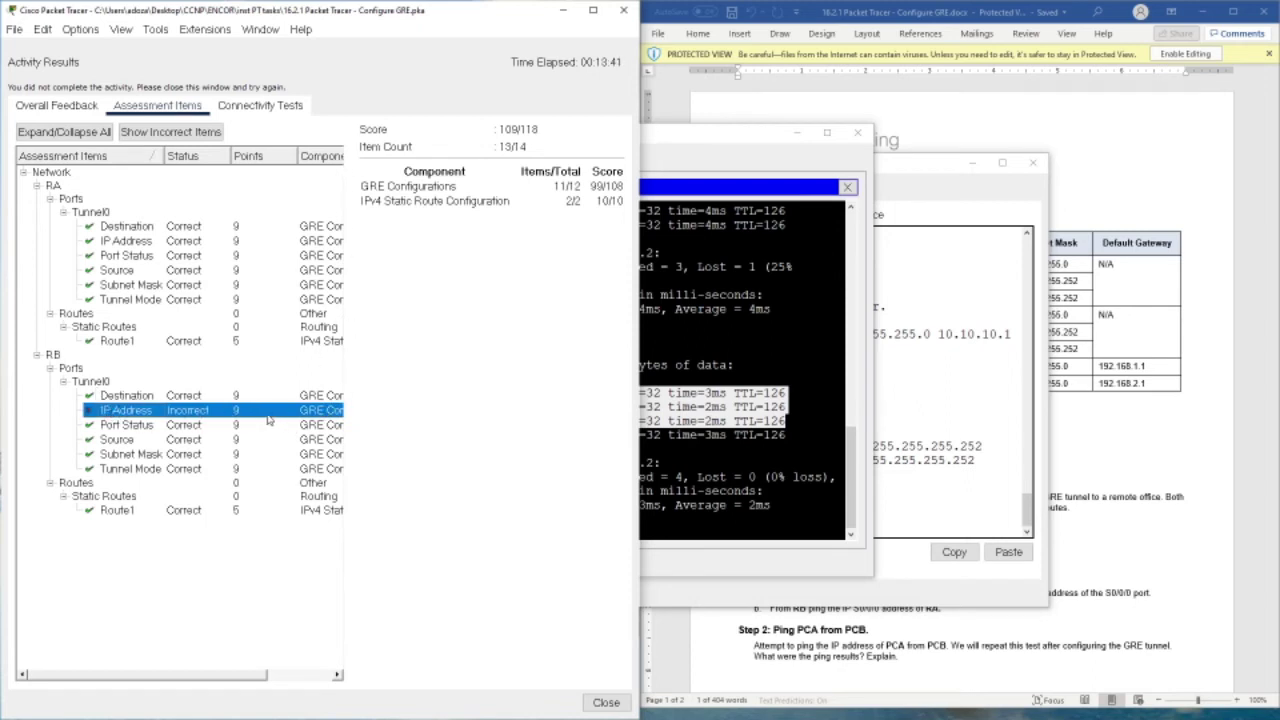
pyautogui.click(603, 702)
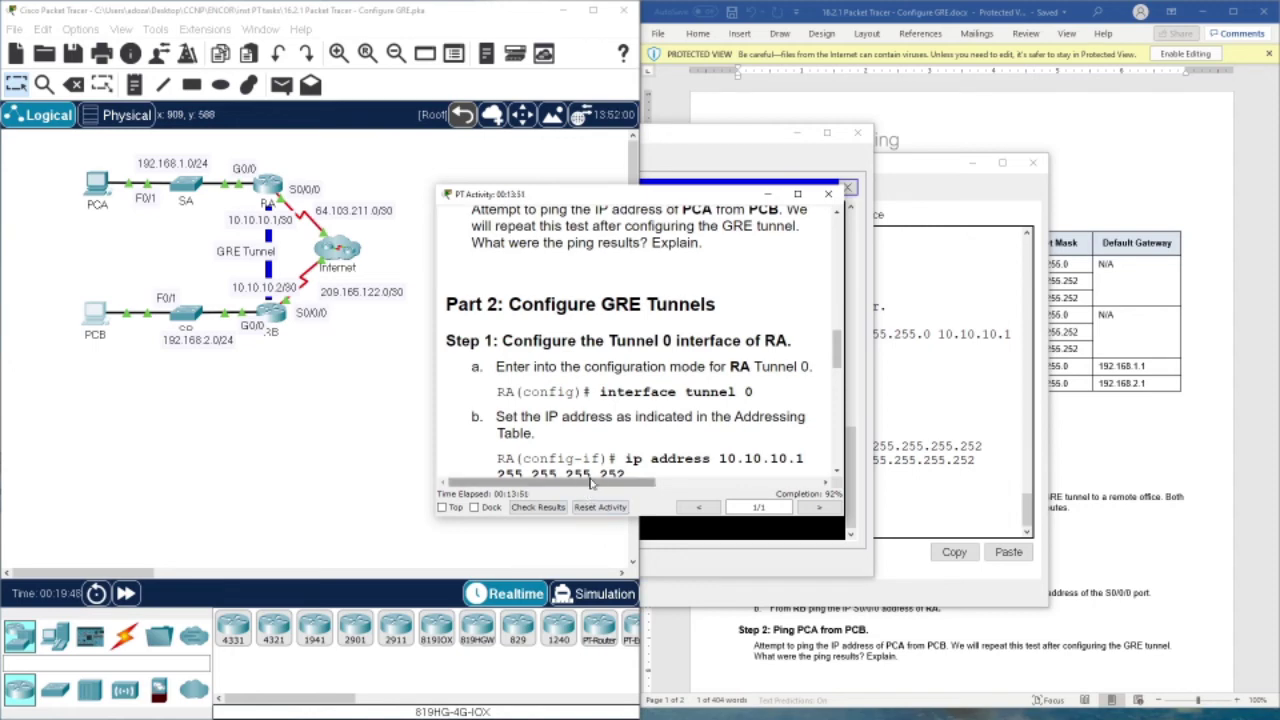
# Review the private-traffic route and connectivity verification instructions in the PT Activity window, dismissing the activity reset
pyautogui.scroll(-10, 720, 398)
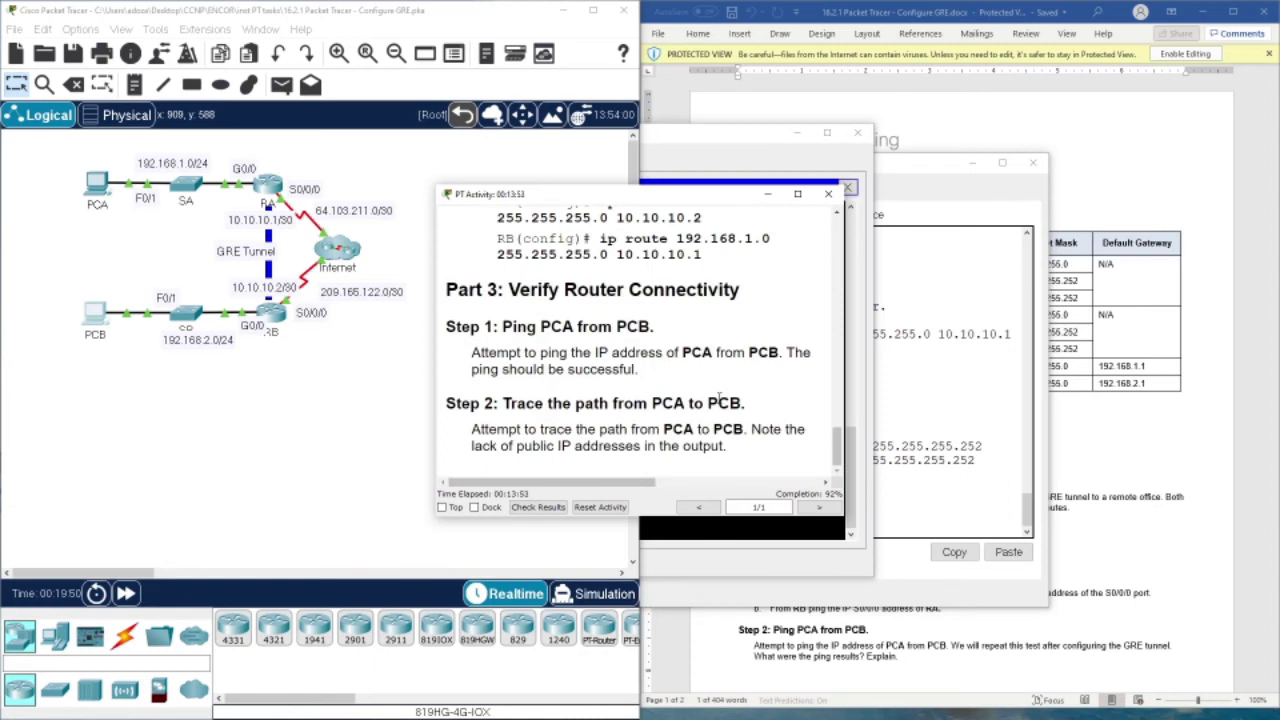
pyautogui.scroll(2, 720, 398)
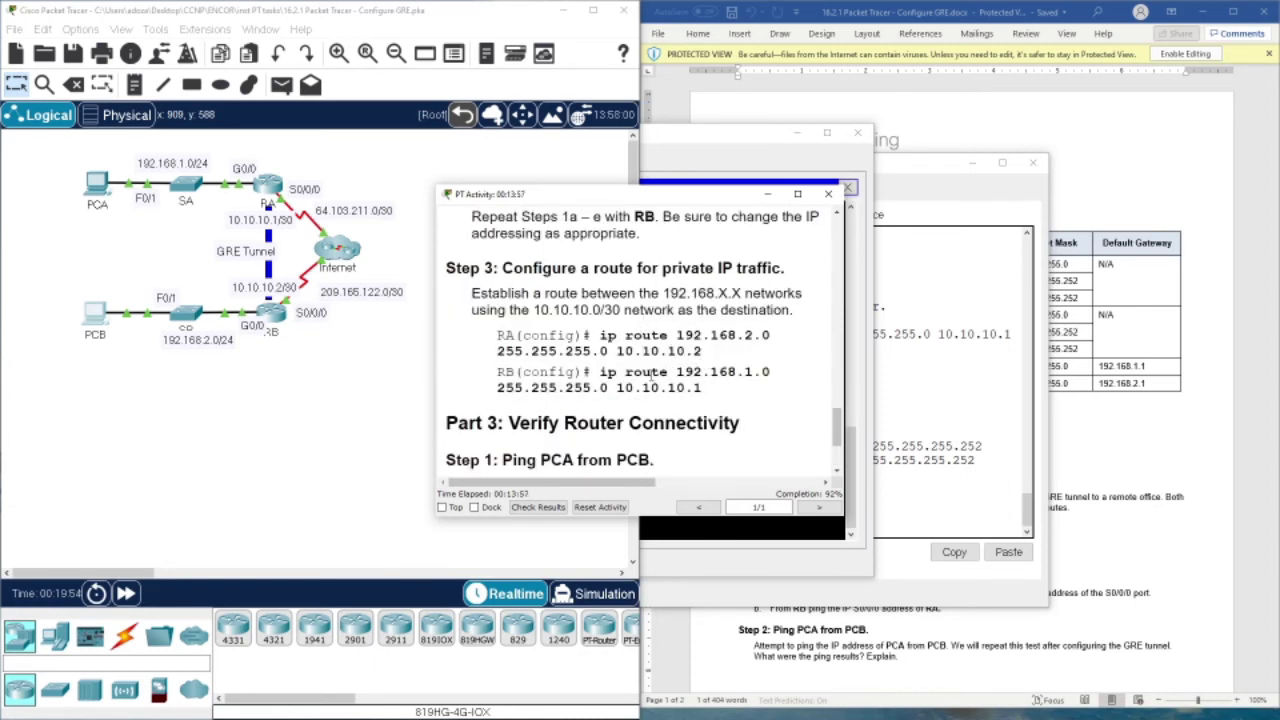
pyautogui.click(600, 507)
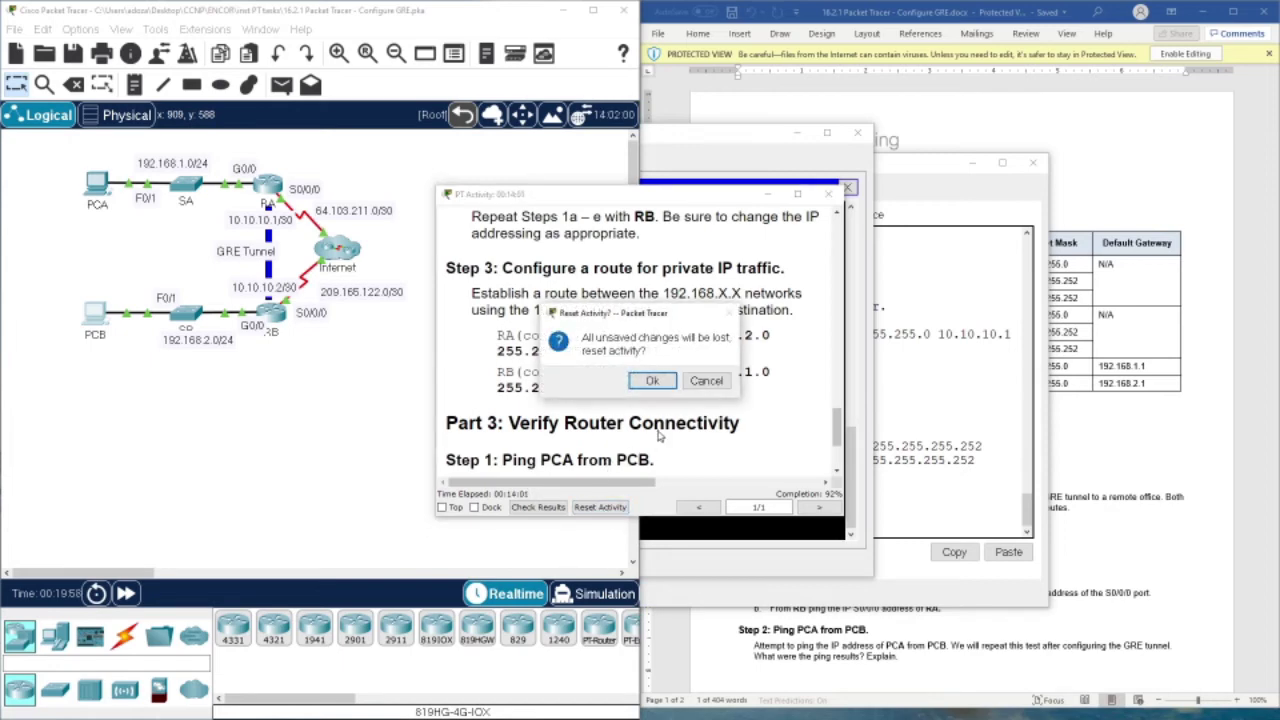
pyautogui.click(708, 382)
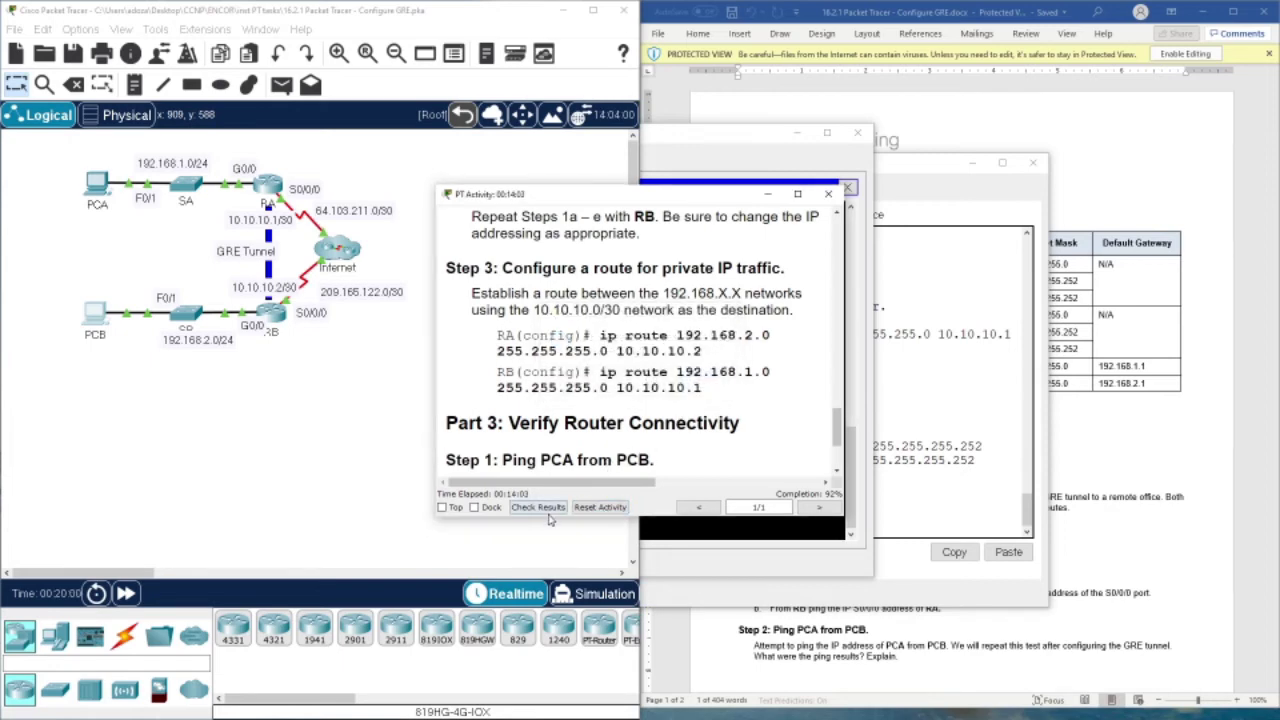
# Recheck RB's Tunnel0 IP Address assessment item and compare it with the address and mask entered in RB's CLI
pyautogui.click(539, 507)
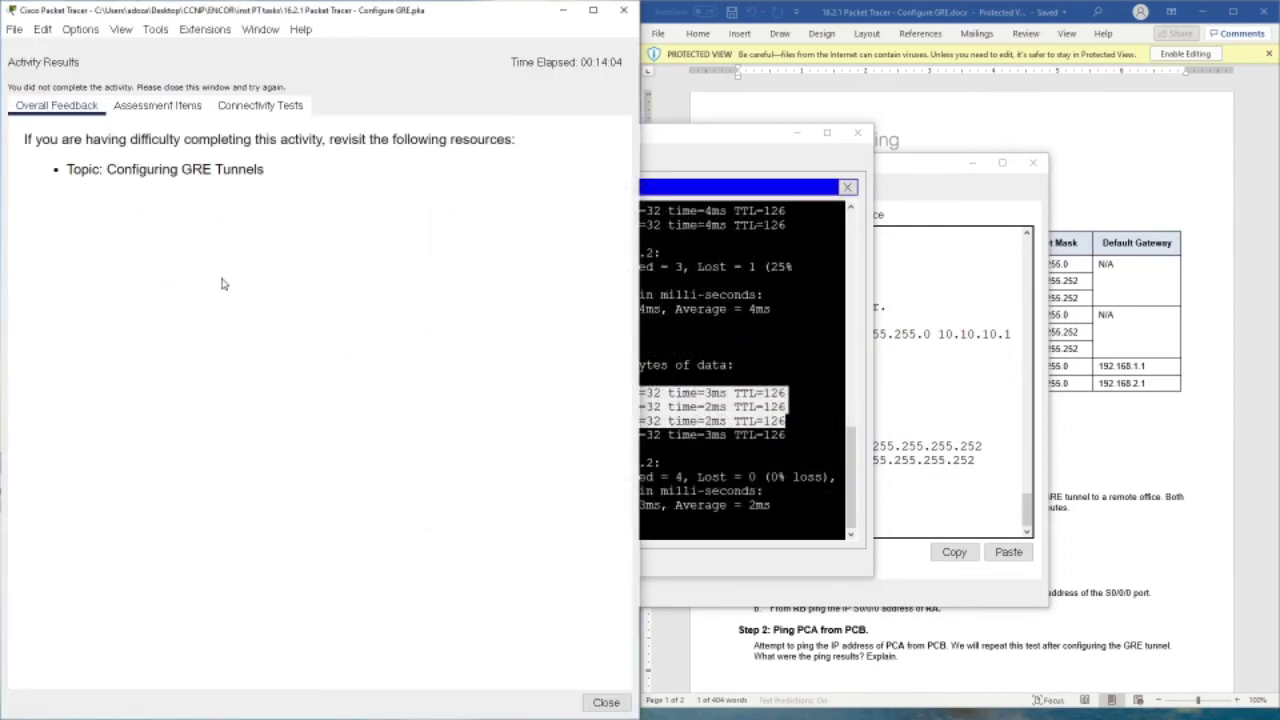
pyautogui.click(145, 106)
pyautogui.click(122, 412)
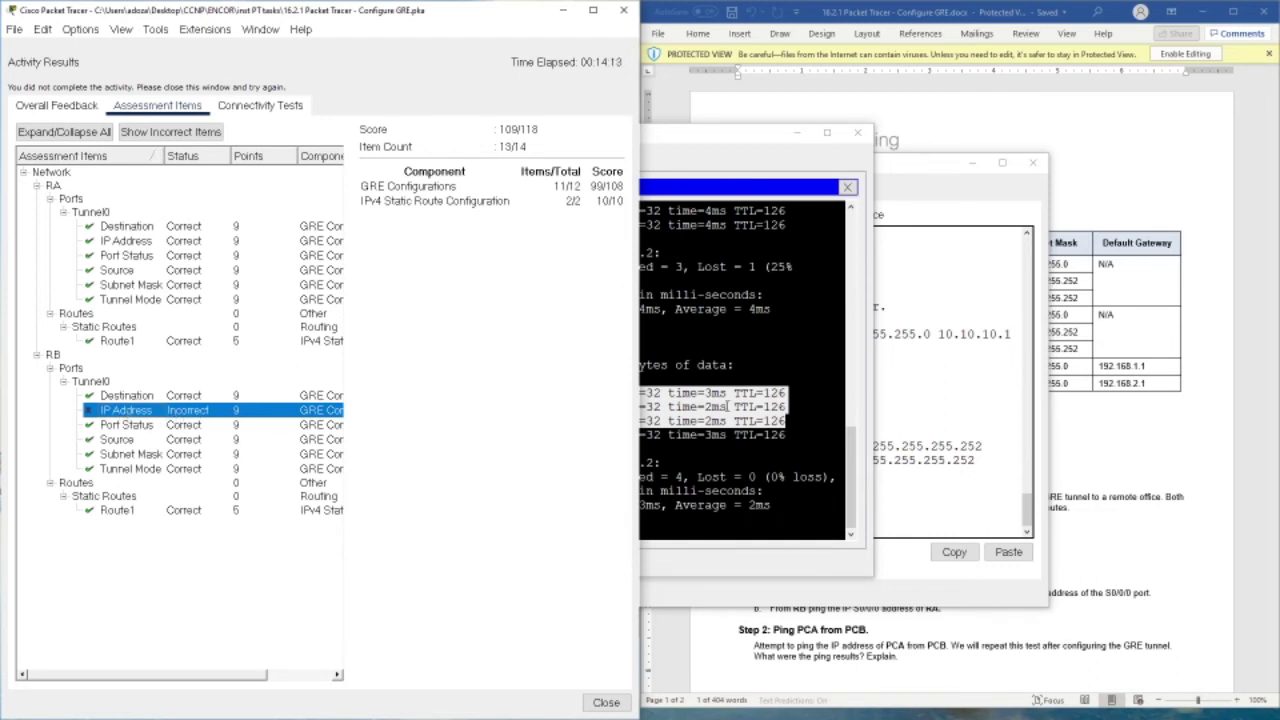
pyautogui.click(900, 405)
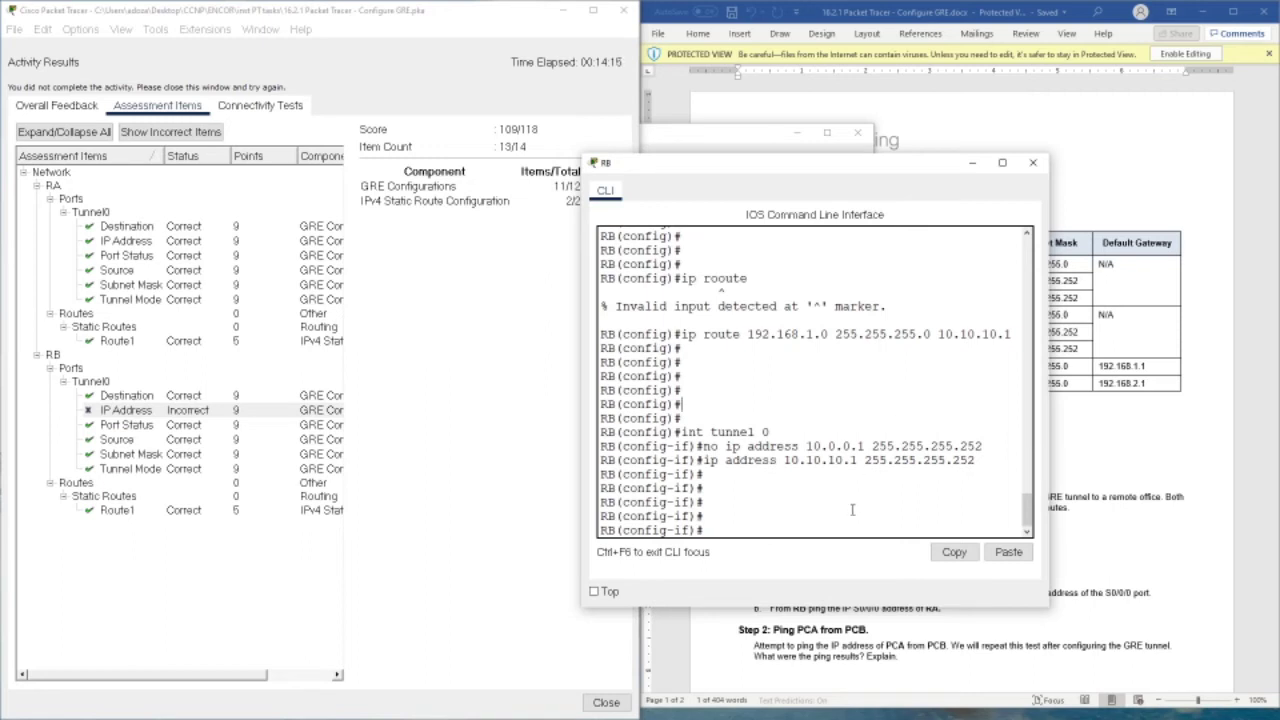
pyautogui.moveTo(864, 461); pyautogui.dragTo(980, 461)
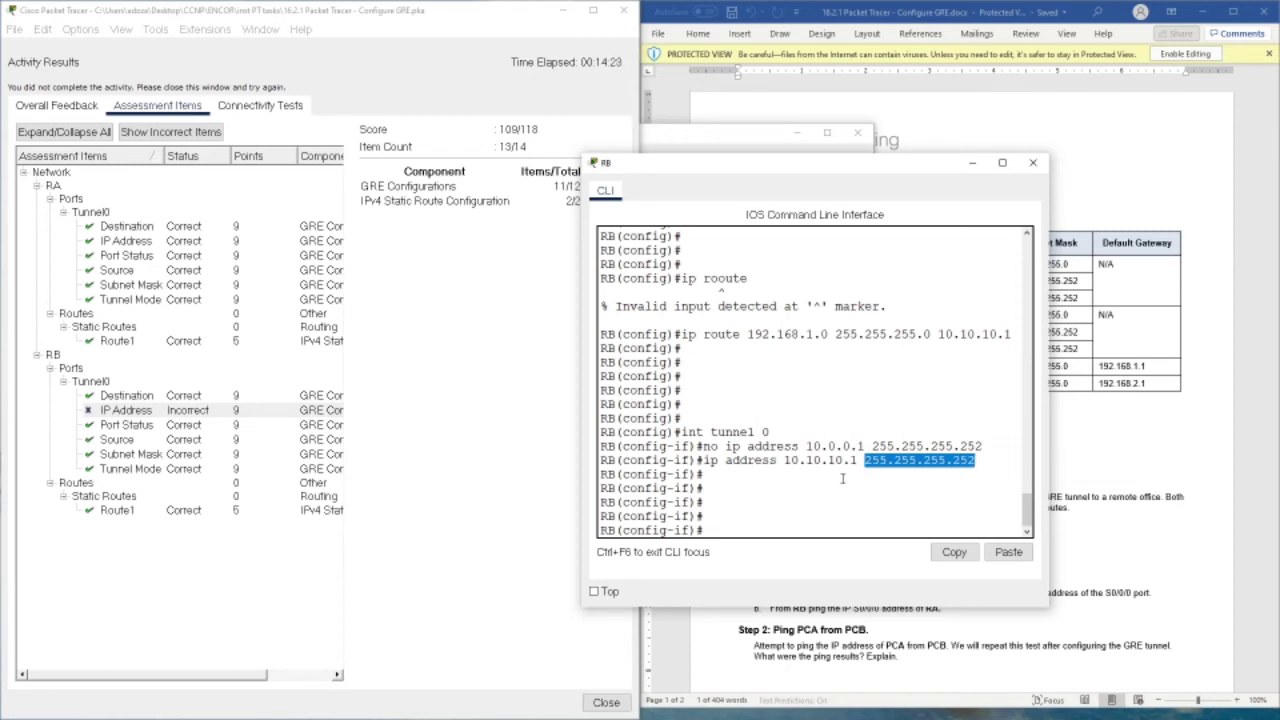
# Exit RB's Tunnel 0 interface configuration back to global configuration mode
pyautogui.click(784, 515)
pyautogui.press('Return')
pyautogui.press('Return')
pyautogui.press('Return')
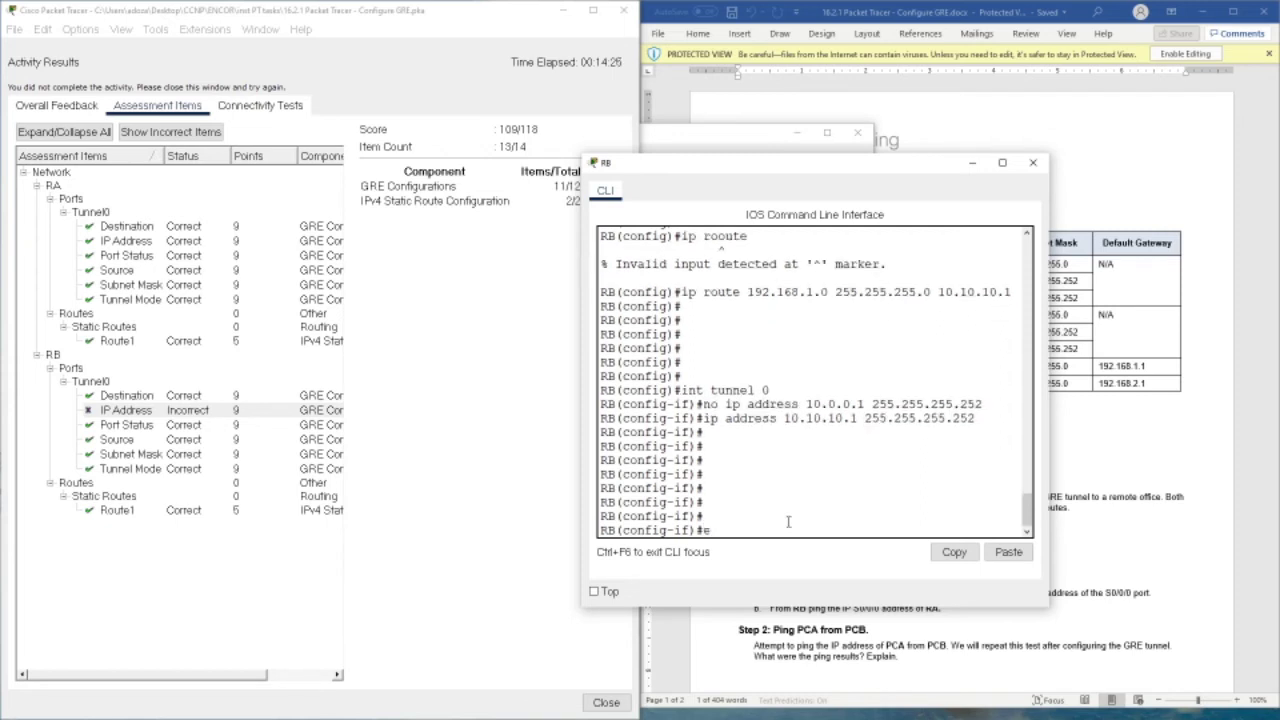
pyautogui.write('exit')
pyautogui.press('Return')
pyautogui.press('Return')
pyautogui.press('Return')
pyautogui.press('Return')
pyautogui.press('Return')
pyautogui.press('Return')
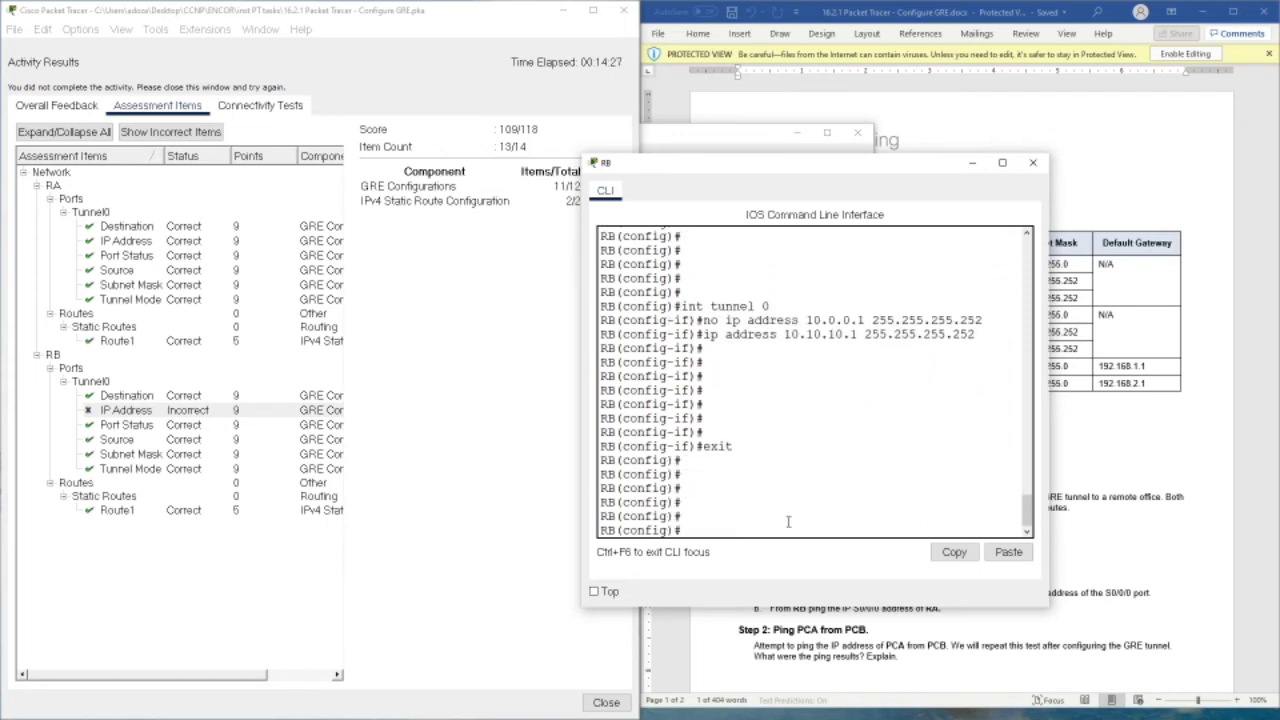
pyautogui.write('show tu')
pyautogui.press('Tab')
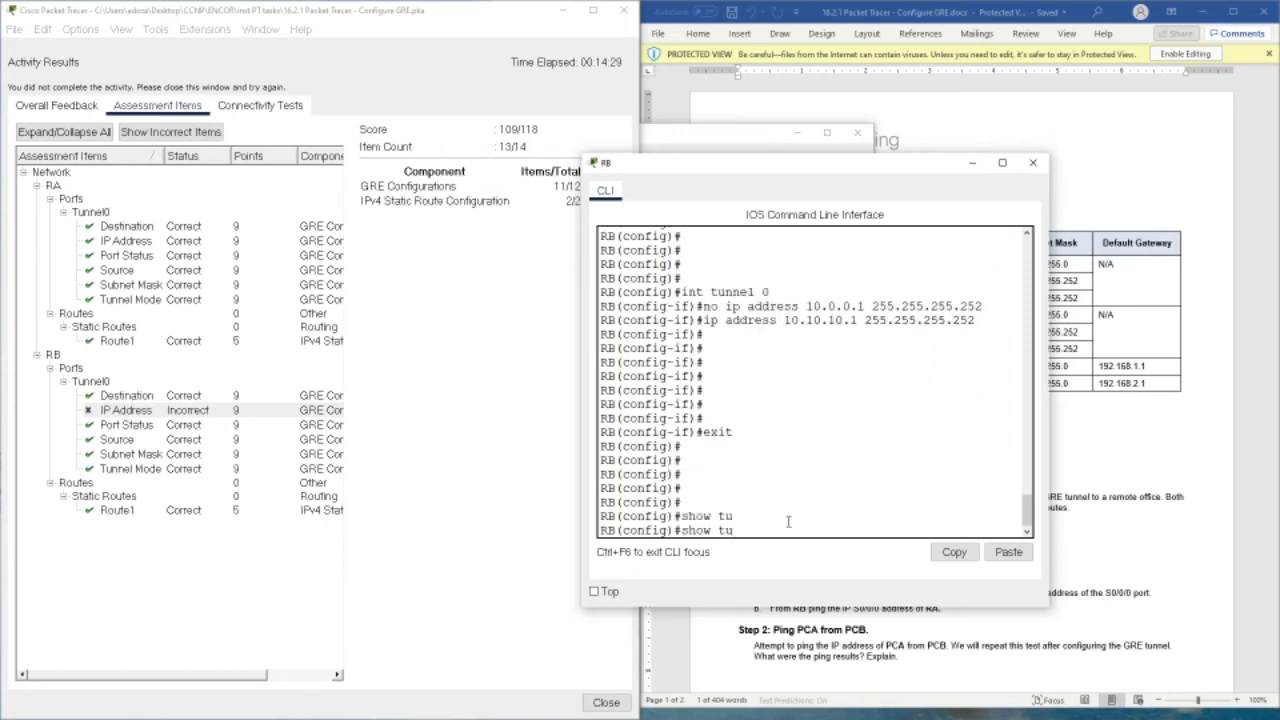
pyautogui.press('BackSpace')
pyautogui.press('BackSpace')
pyautogui.press('BackSpace')
pyautogui.press('BackSpace')
pyautogui.press('BackSpace')
pyautogui.press('BackSpace')
# Exit global configuration mode on RB to reach the privileged EXEC prompt
pyautogui.write('exit')
pyautogui.press('Return')
pyautogui.press('Return')
pyautogui.press('Return')
pyautogui.press('Return')
pyautogui.press('Return')
# Try to complete a tunnel show command on RB with show tun and show ip tu
pyautogui.write('show')
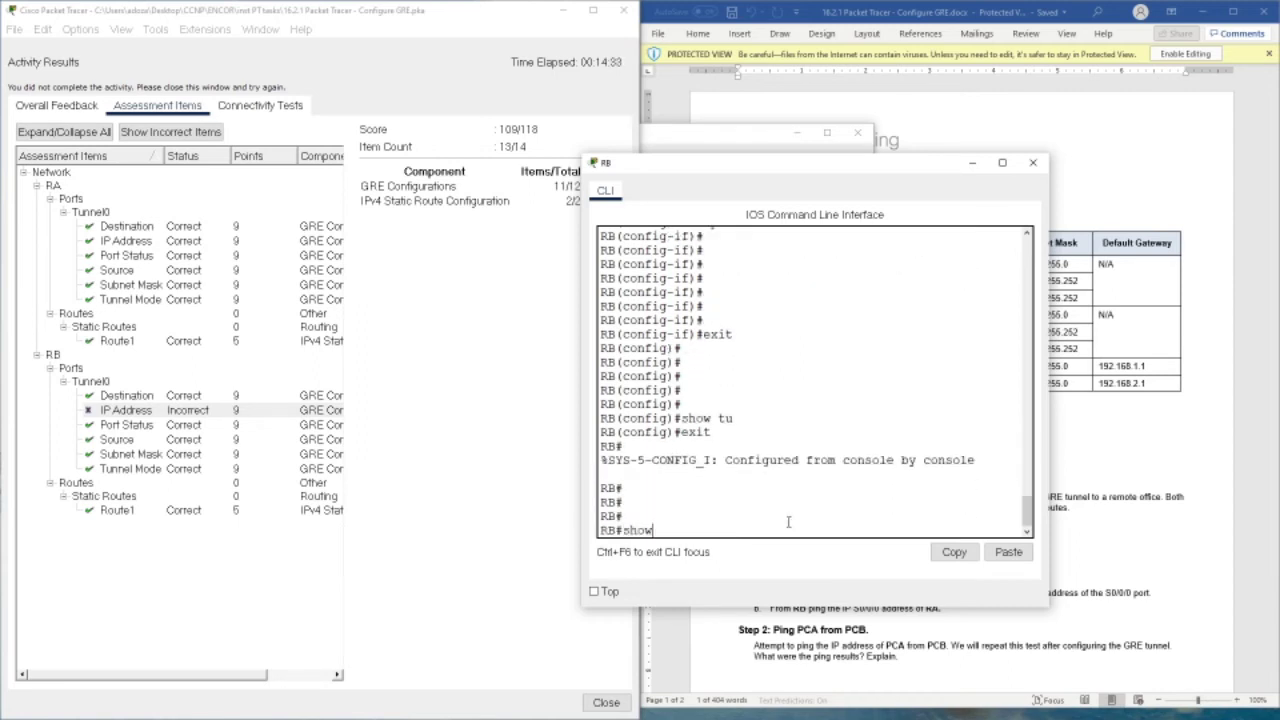
pyautogui.write(' tu')
pyautogui.press('Tab')
pyautogui.write('n')
pyautogui.press('Tab')
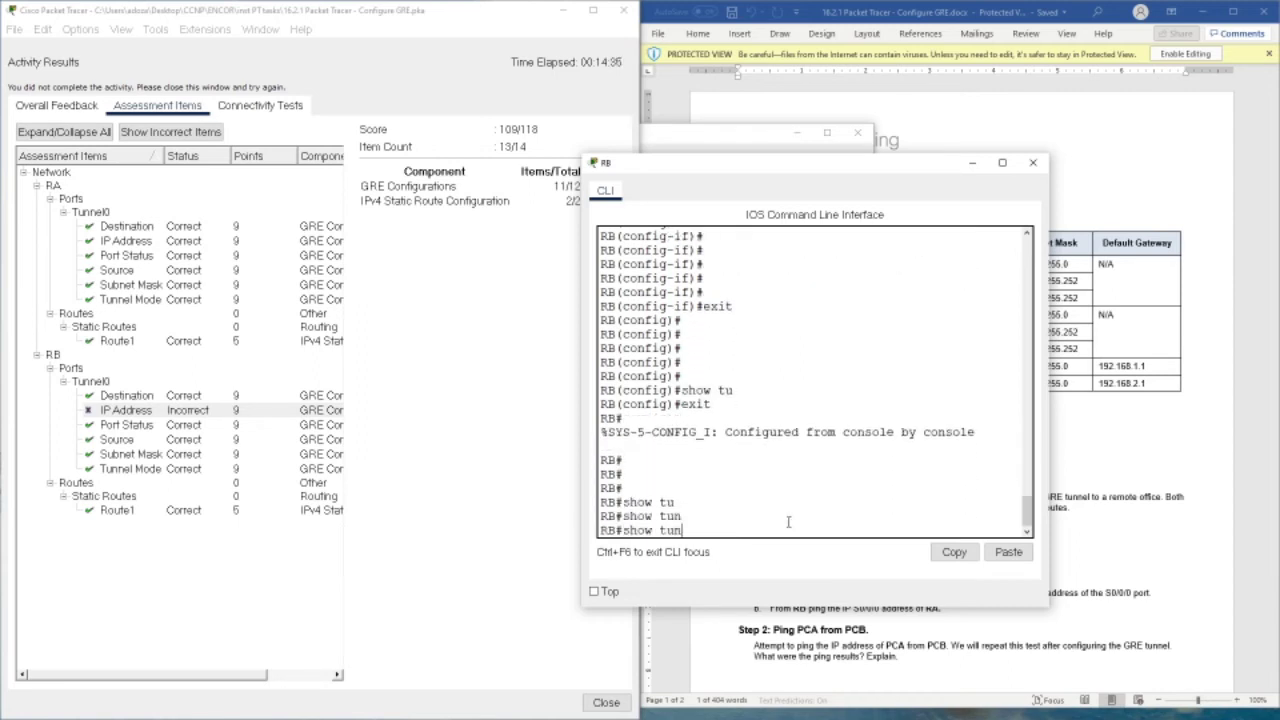
pyautogui.press('BackSpace')
pyautogui.press('BackSpace')
pyautogui.write('ip tu')
pyautogui.press('Tab')
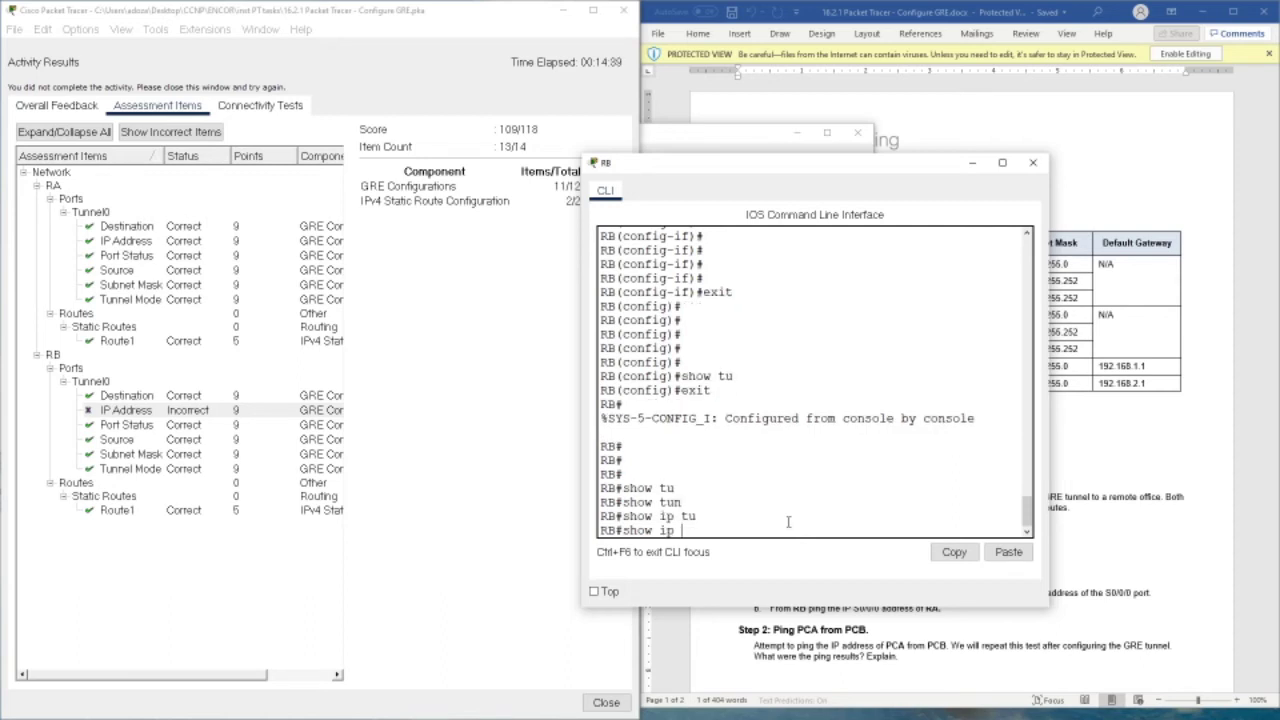
# List the available show ip subcommands on RB with ? and try completing show ip gr
pyautogui.write('?')
pyautogui.press('Return')
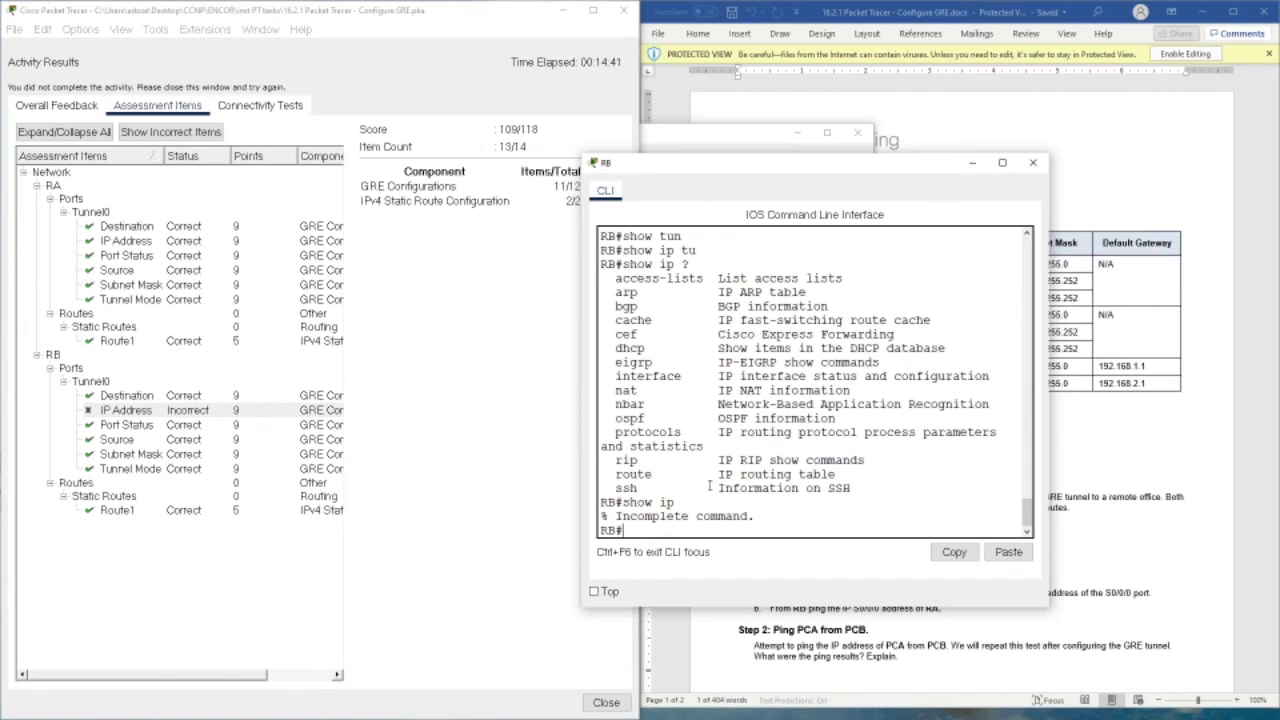
pyautogui.press('Up')
pyautogui.write('gr')
pyautogui.press('Tab')
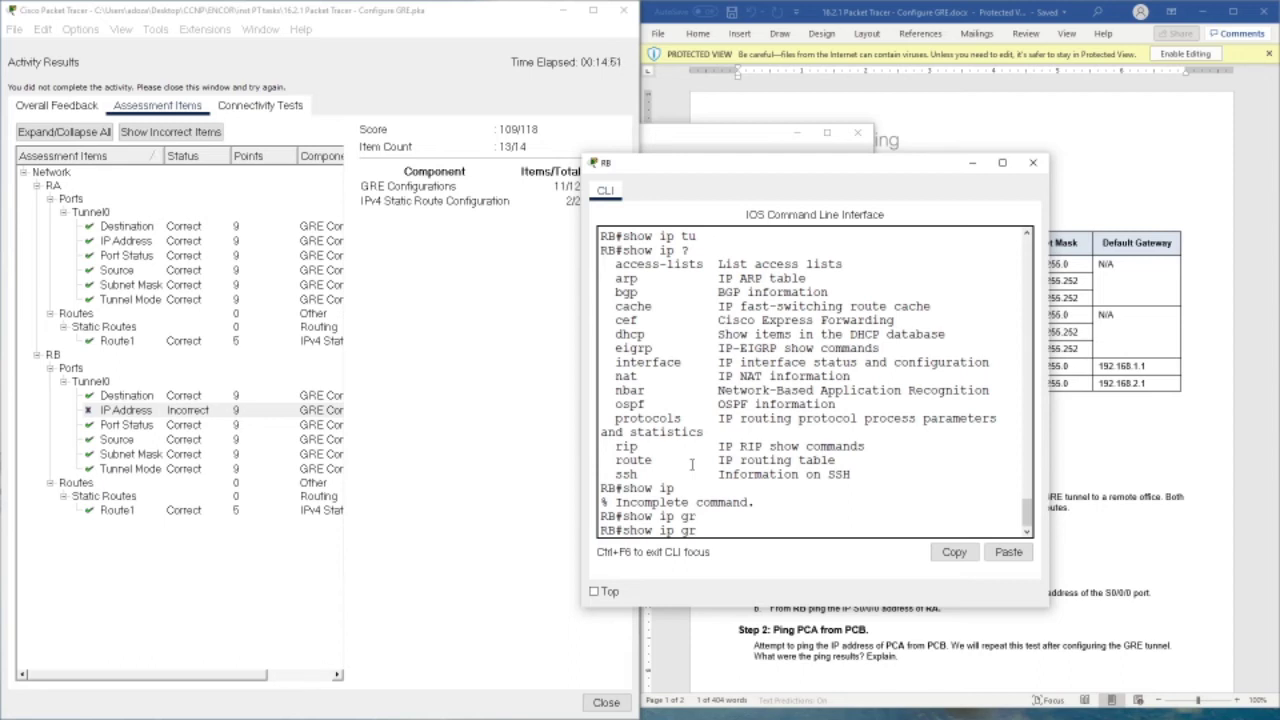
# Switch to the Word lab document and review the GRE tunnel steps and the tunnel addresses in the addressing table
pyautogui.click(1209, 421)
pyautogui.scroll(-10, 1179, 442)
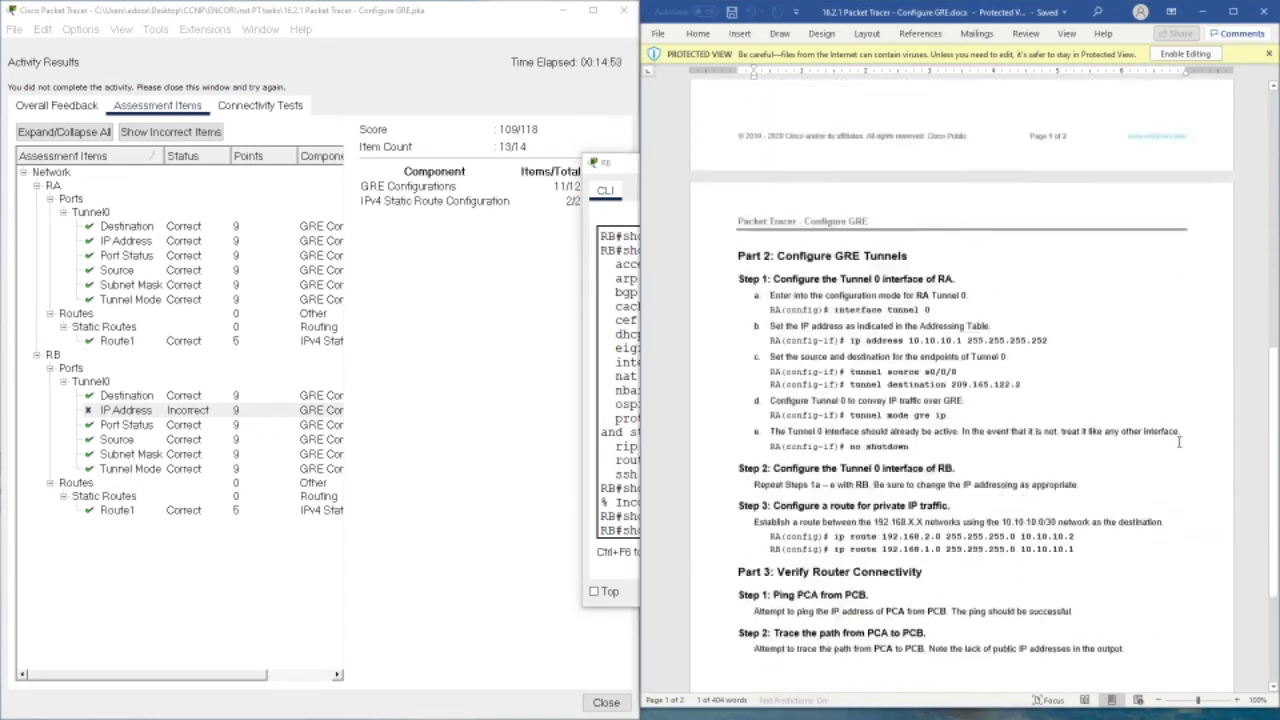
pyautogui.scroll(-3, 1179, 442)
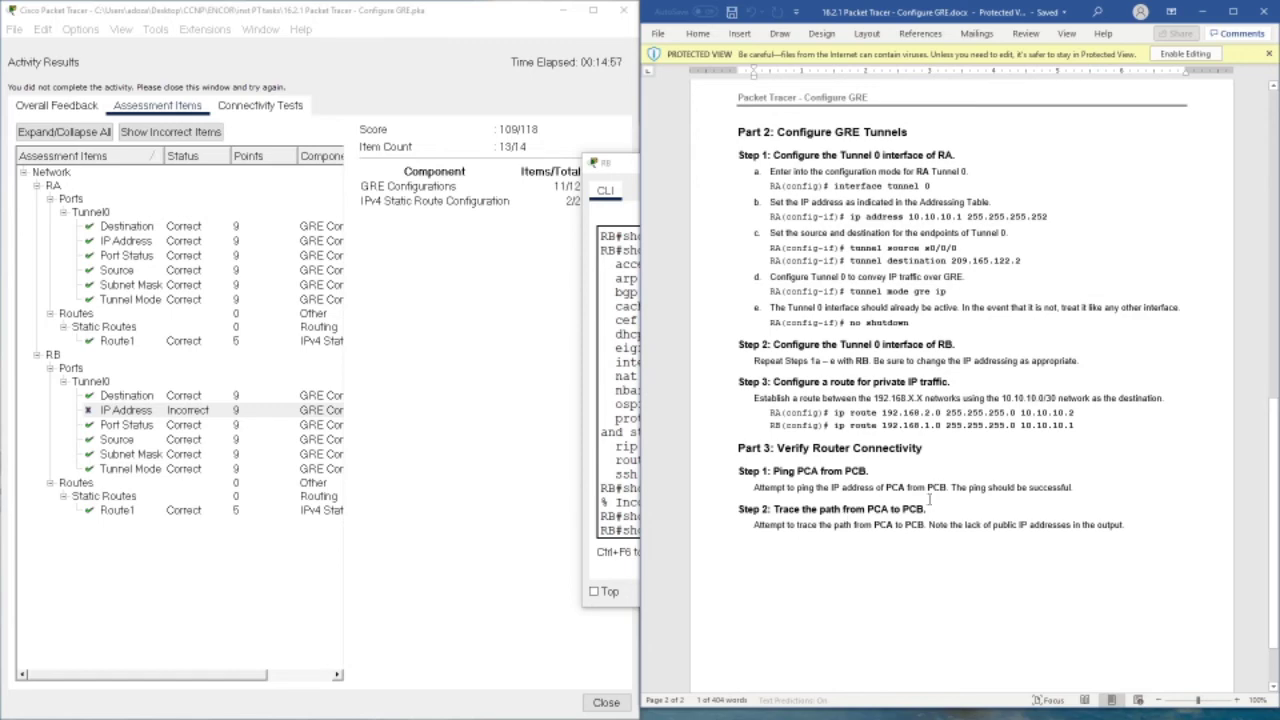
pyautogui.scroll(8, 886, 446)
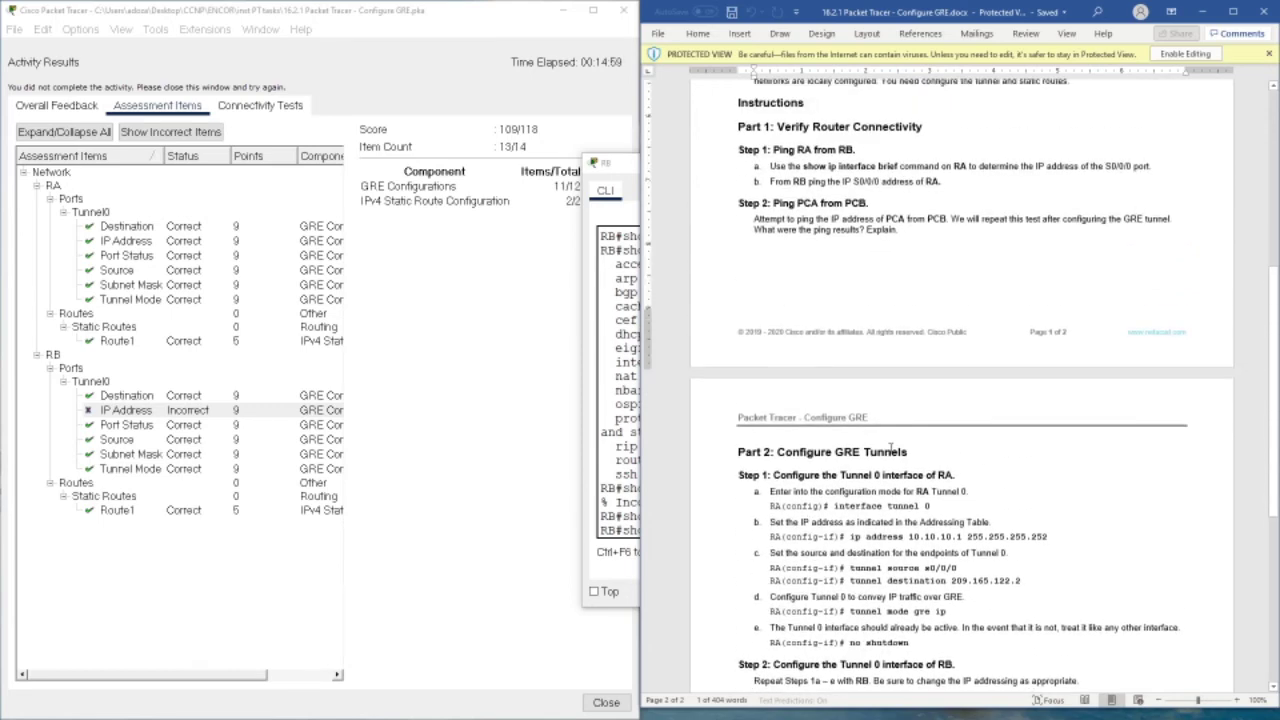
pyautogui.scroll(5, 890, 447)
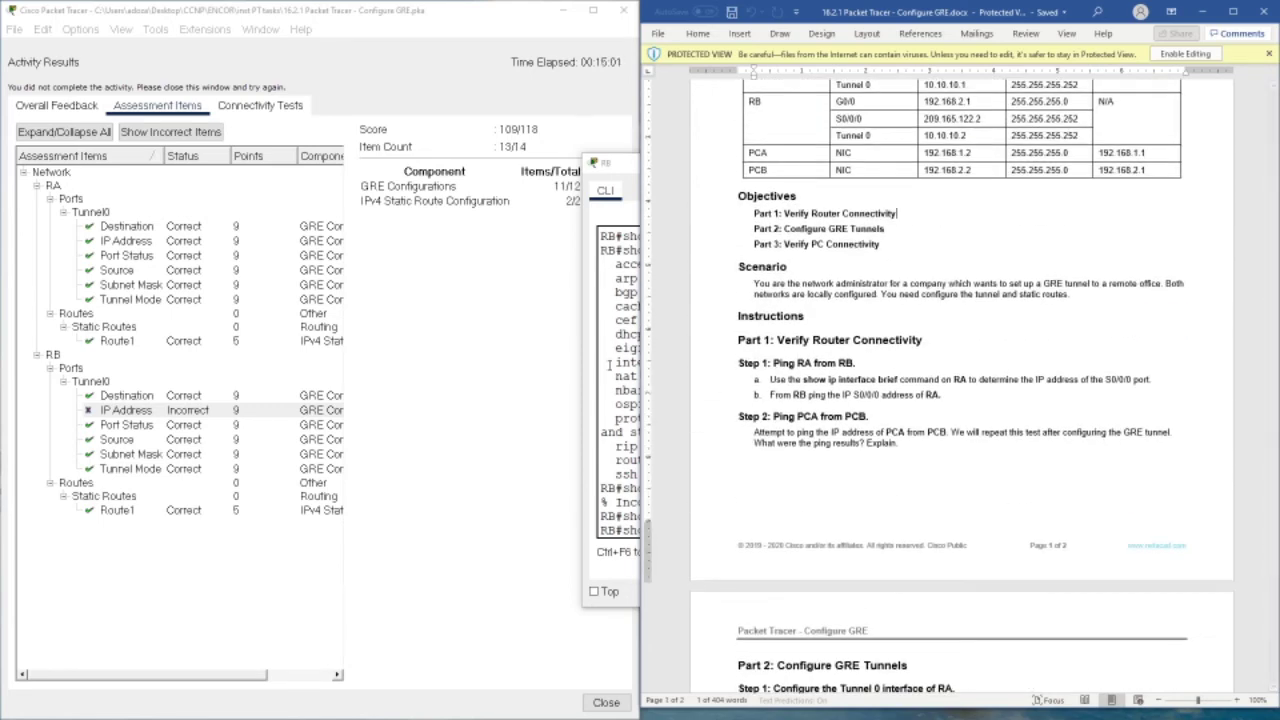
# Switch back to RB's command line and display its full running configuration with show running-config
pyautogui.hotkey('alt', 'Tab')
pyautogui.press('BackSpace')
pyautogui.press('BackSpace')
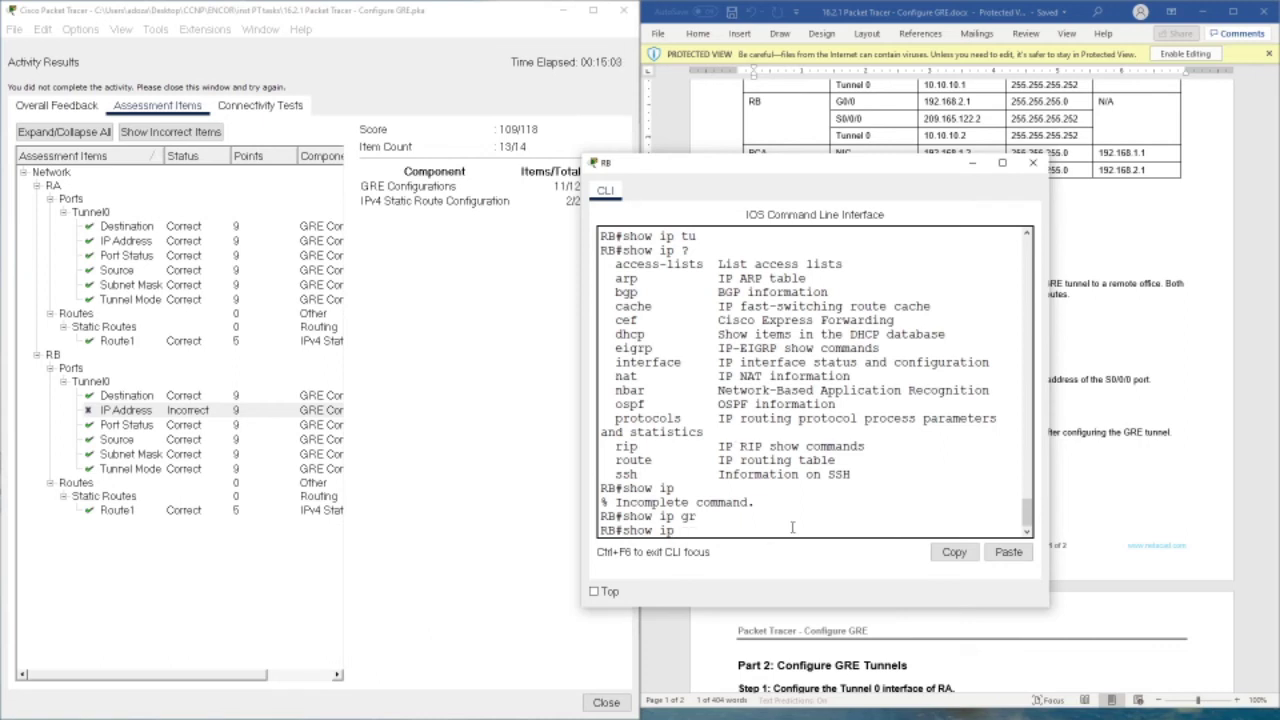
pyautogui.write('unning-config |')
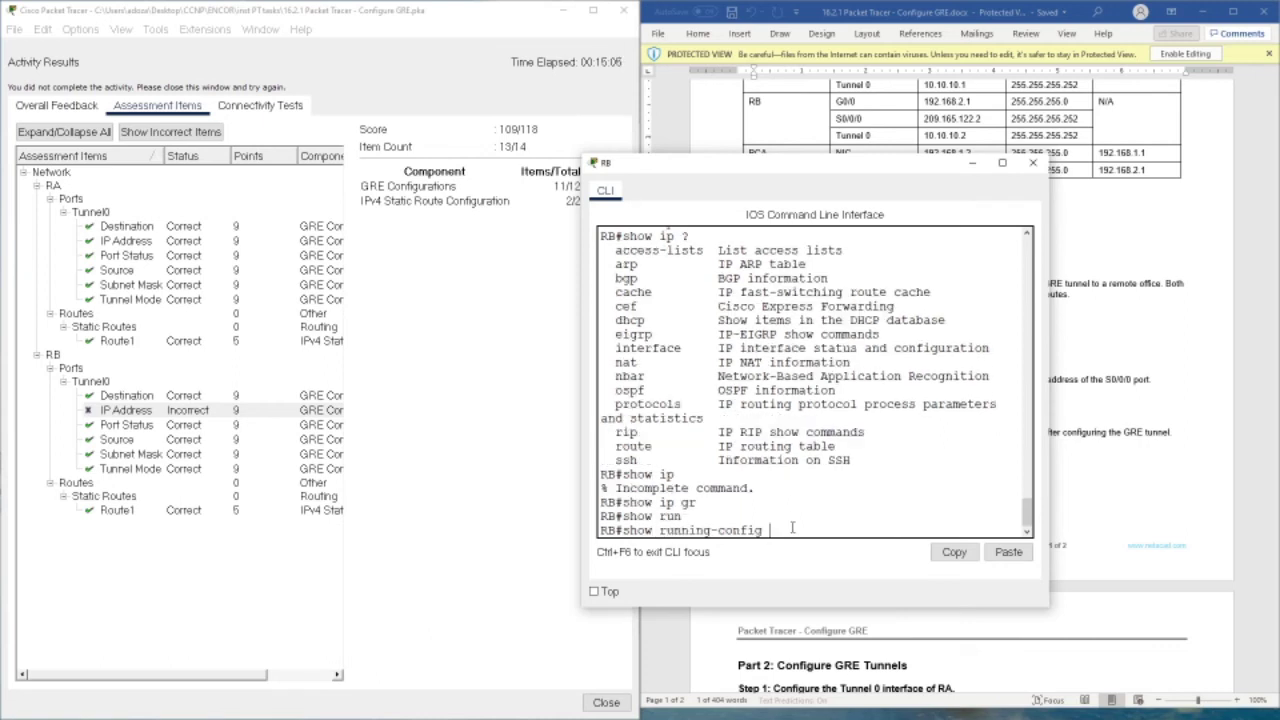
pyautogui.press('Return')
pyautogui.press('space')
pyautogui.press('space')
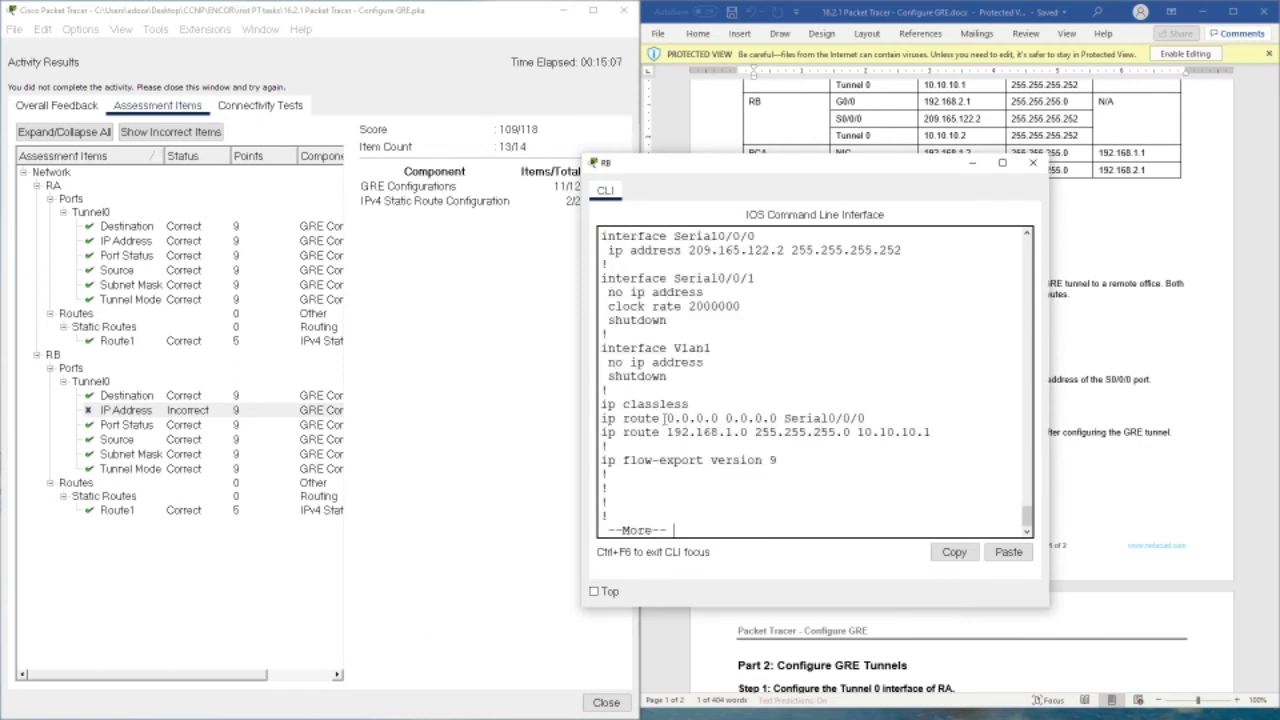
pyautogui.press('space')
# Examine the Tunnel0 and GigabitEthernet0/0 addresses and the tunnel source and destination in RB's running configuration
pyautogui.scroll(7, 645, 390)
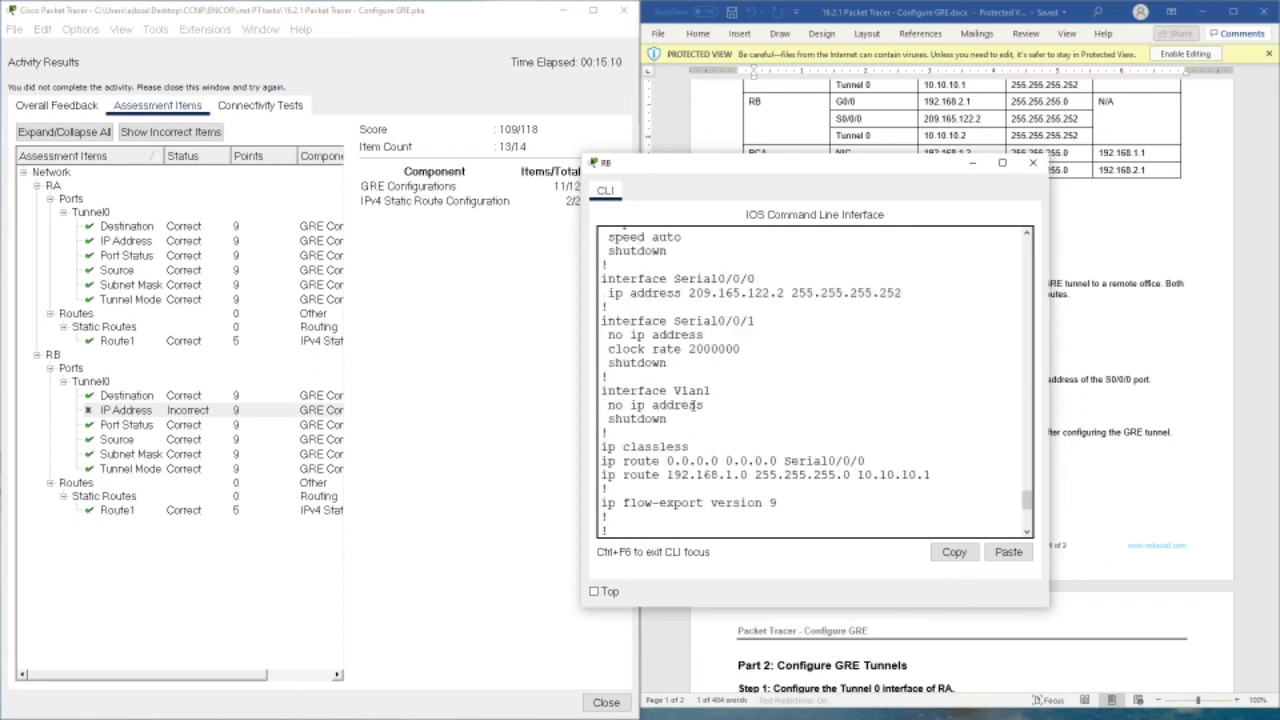
pyautogui.scroll(-4, 781, 465)
pyautogui.scroll(10, 778, 463)
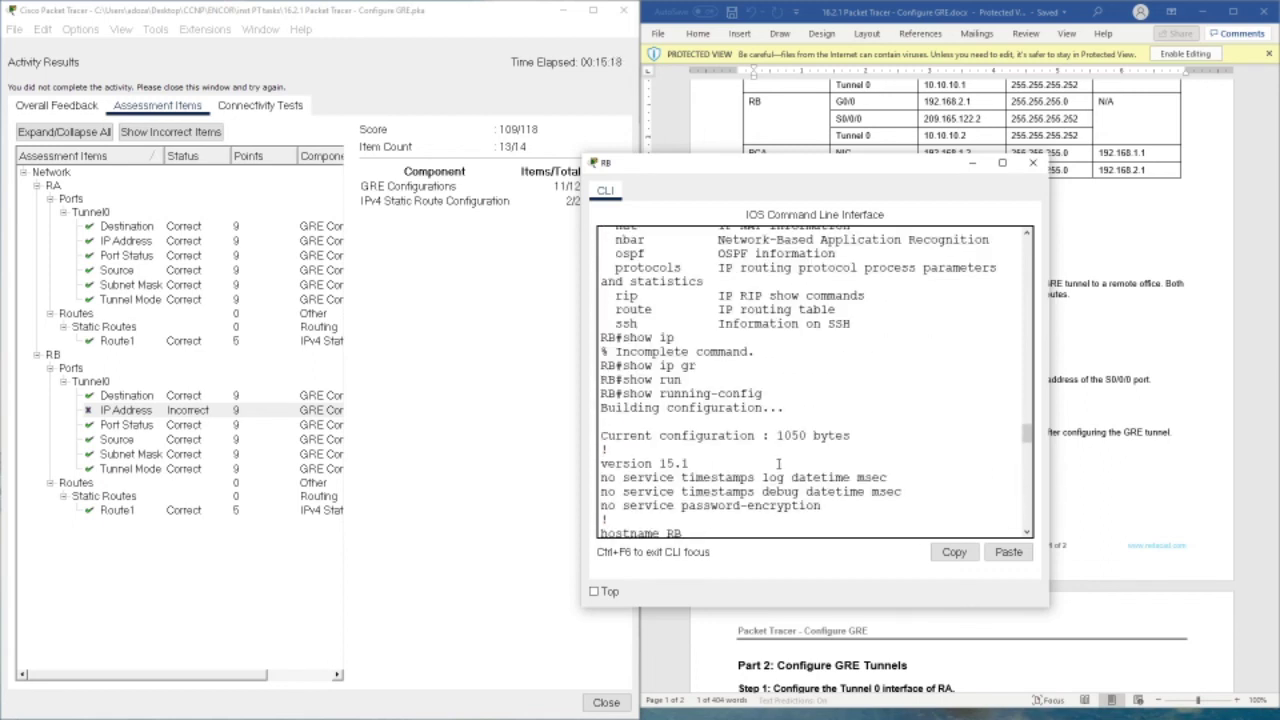
pyautogui.scroll(-5, 778, 463)
pyautogui.scroll(-3, 778, 463)
pyautogui.moveTo(688, 356); pyautogui.dragTo(845, 402)
pyautogui.click(715, 387)
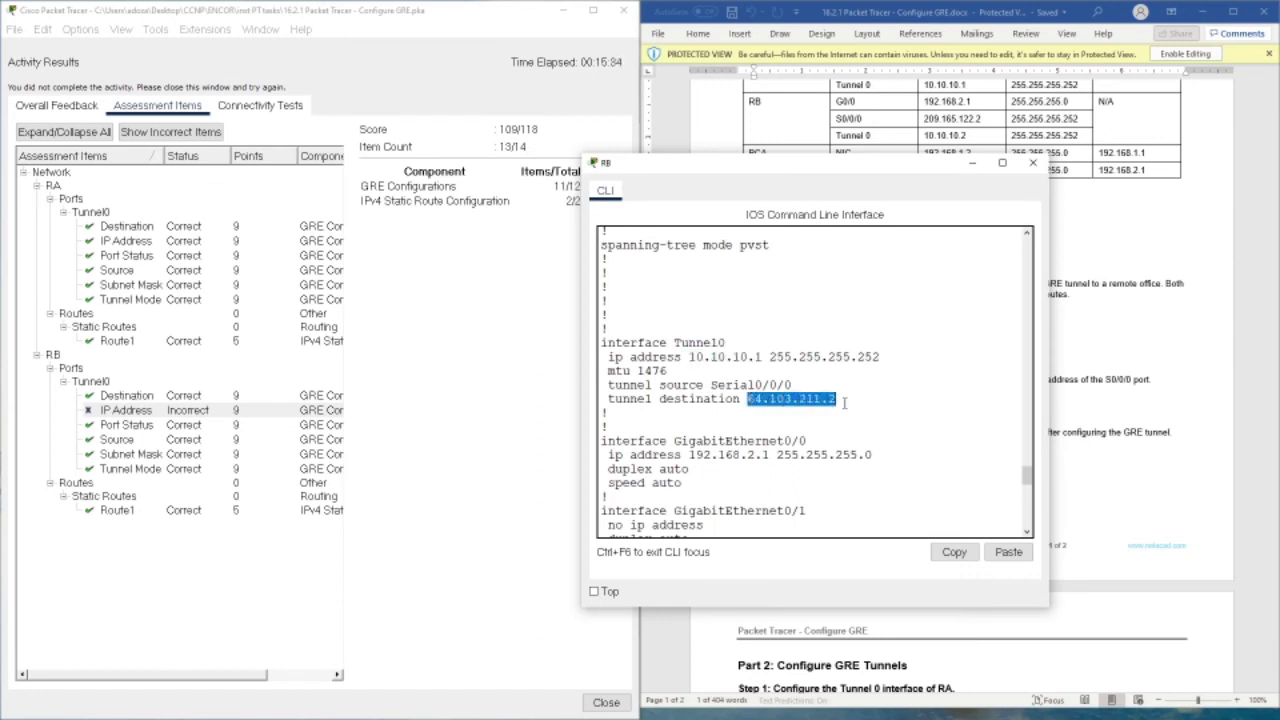
pyautogui.moveTo(688, 455); pyautogui.dragTo(880, 456)
pyautogui.click(728, 392)
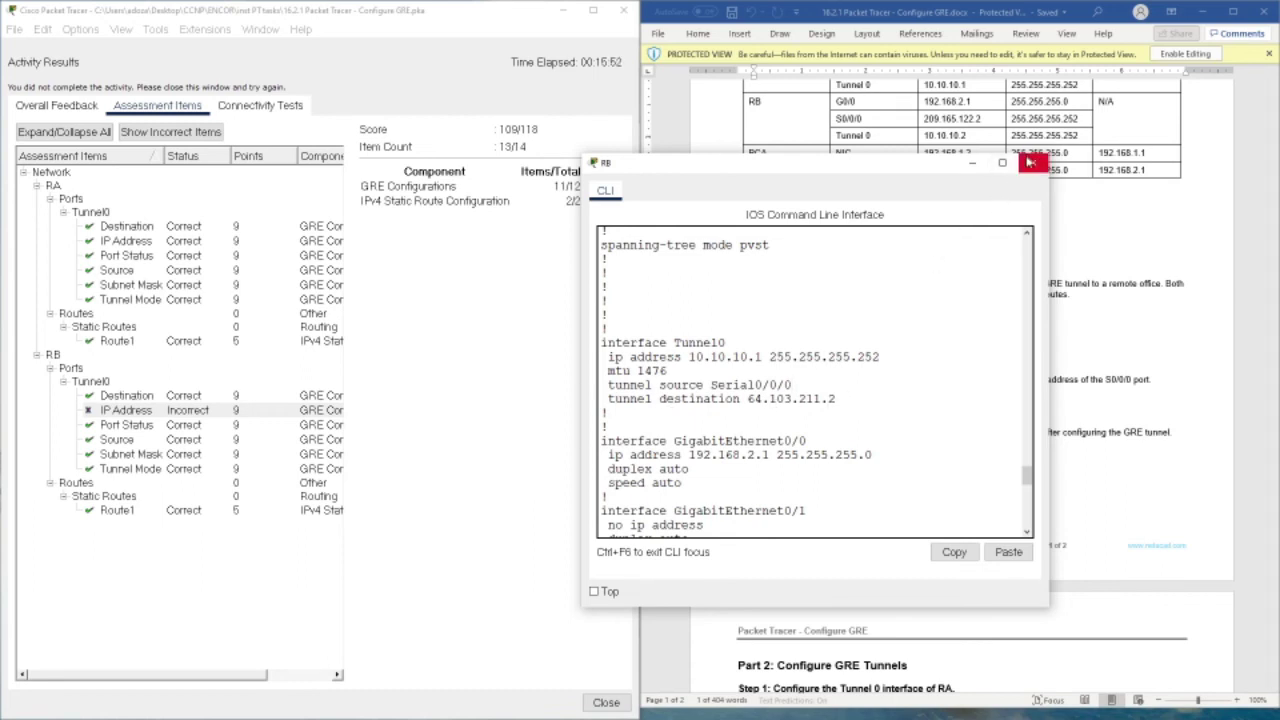
# Return to RB's privileged EXEC prompt and enter global configuration mode with conf t
pyautogui.click(760, 480)
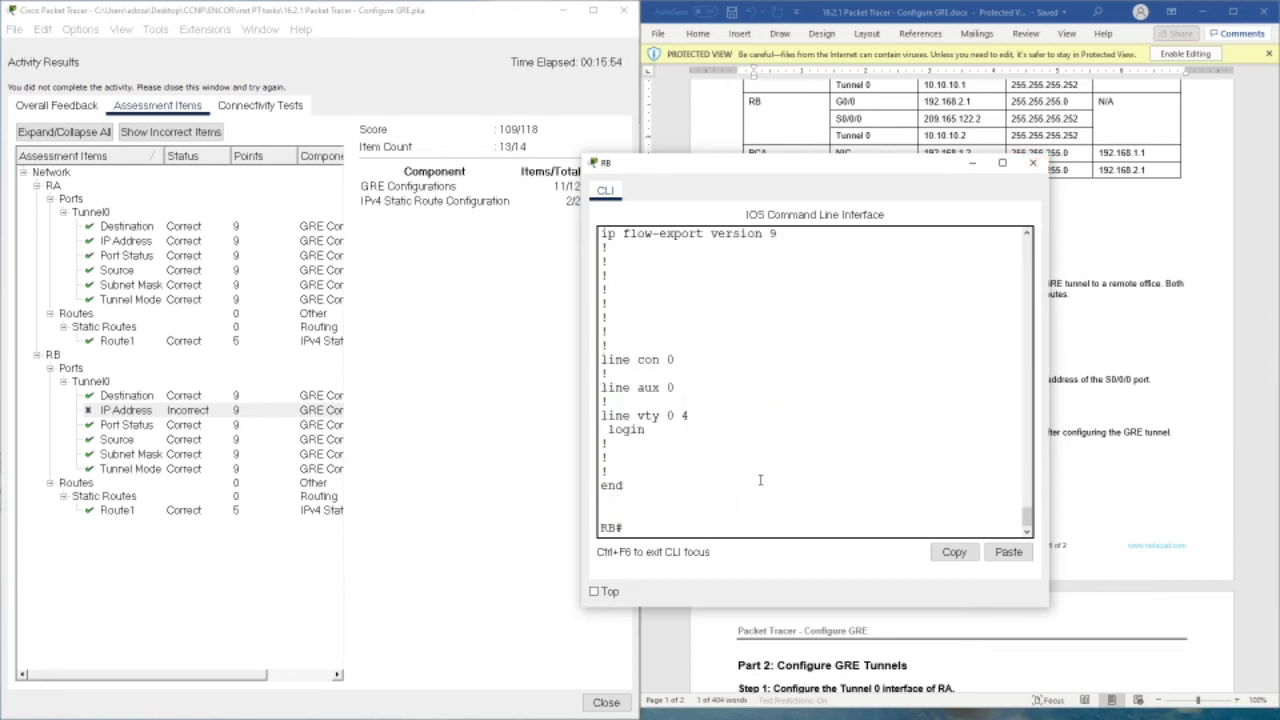
pyautogui.press('Return')
pyautogui.press('Return')
pyautogui.press('Return')
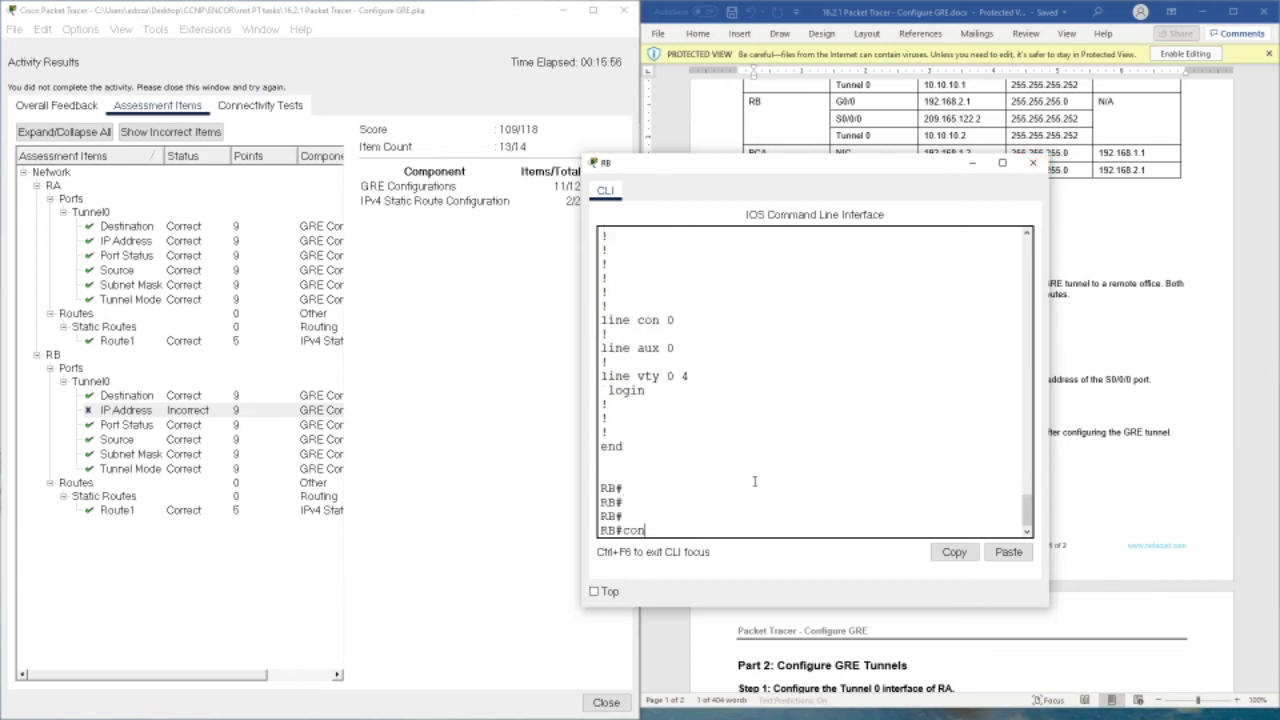
pyautogui.write('conf t')
pyautogui.press('Return')
pyautogui.press('Return')
pyautogui.press('Return')
pyautogui.press('Return')
pyautogui.press('Return')
pyautogui.press('Return')
pyautogui.press('Return')
pyautogui.press('Return')
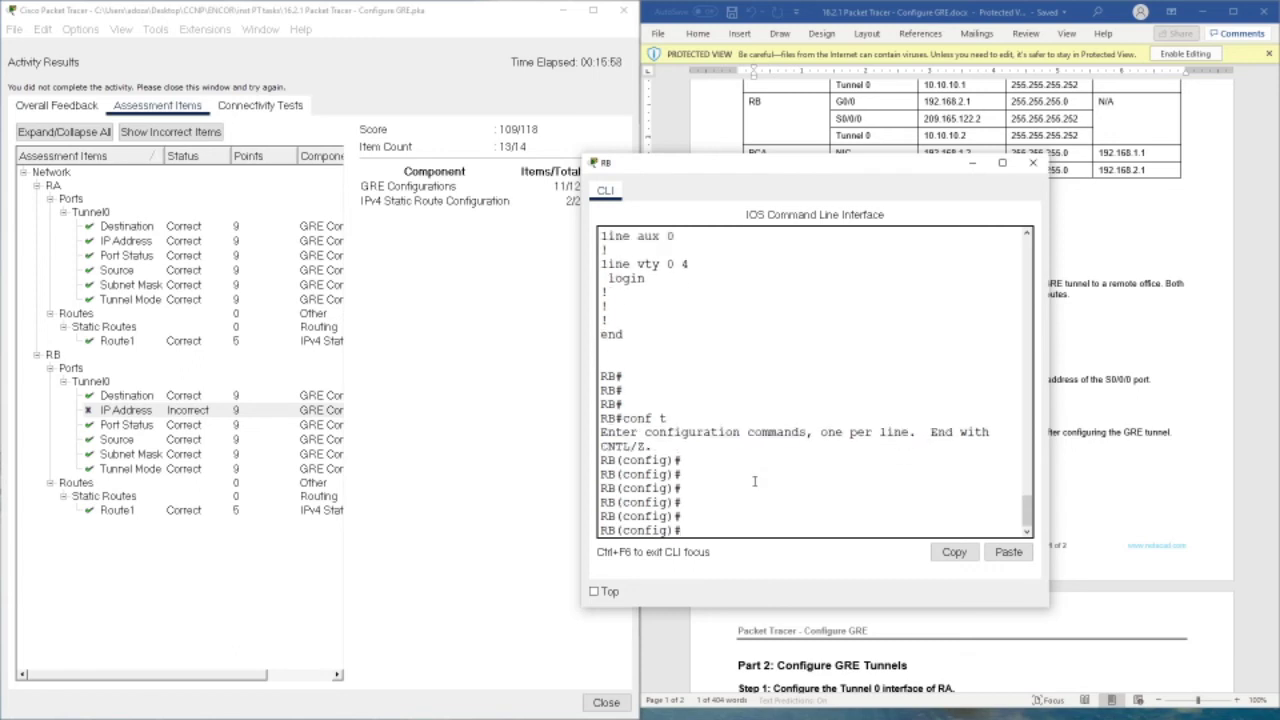
# Enter interface configuration mode for Tunnel 0 on RB by reusing the earlier int tunnel 0 command
pyautogui.press('Up')
pyautogui.press('Up')
pyautogui.press('Up')
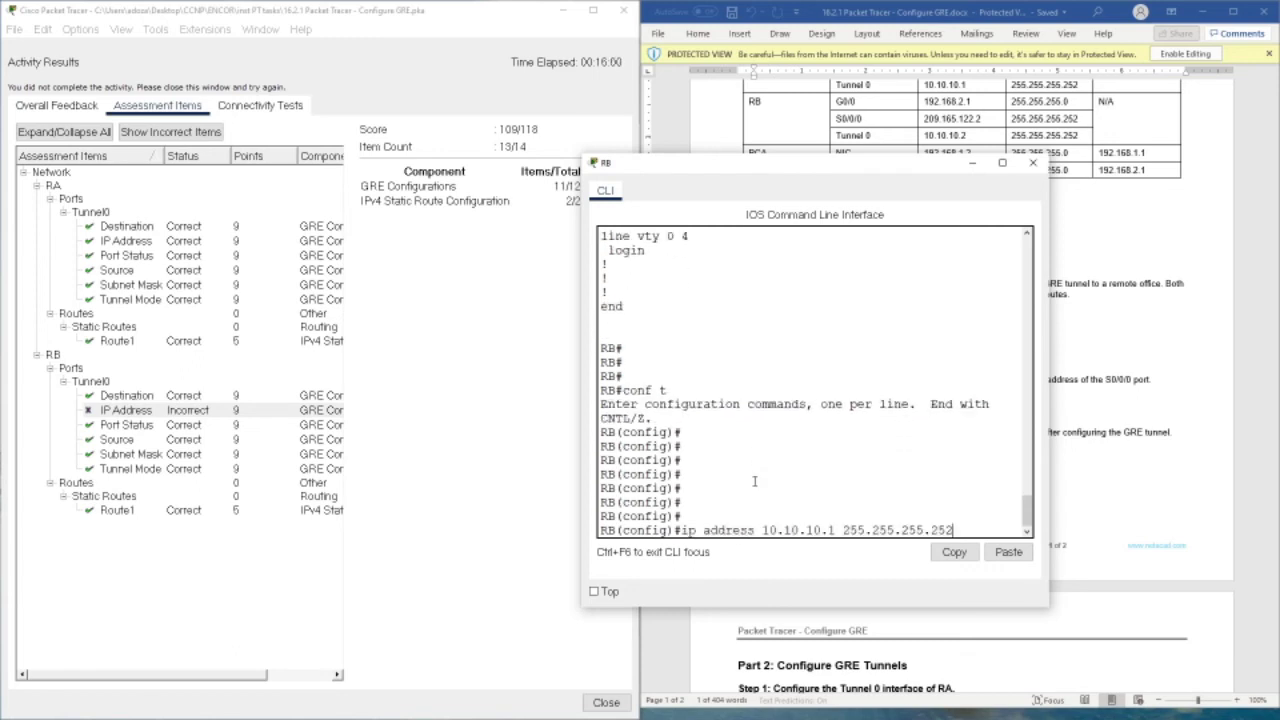
pyautogui.press('Return')
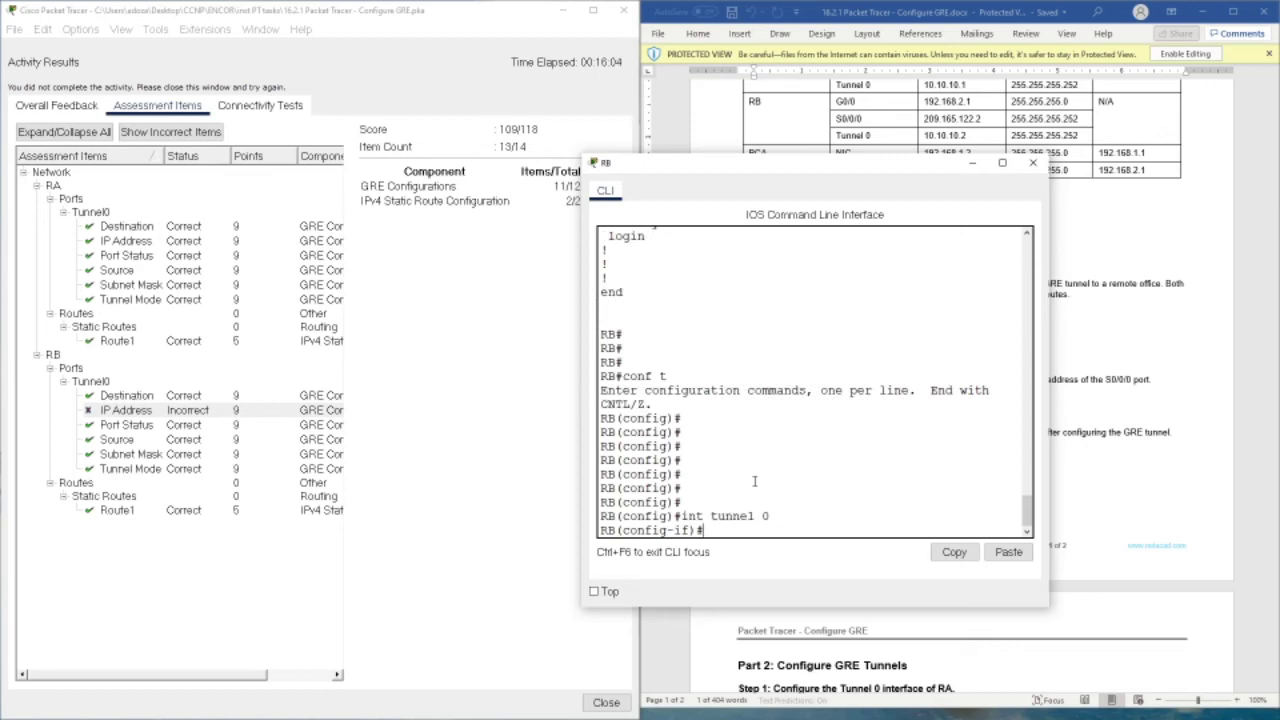
# Try to set the mode of RB's Tunnel 0 with tunnel mode gre
pyautogui.write('tun')
pyautogui.press('Tab')
pyautogui.write('mode gre')
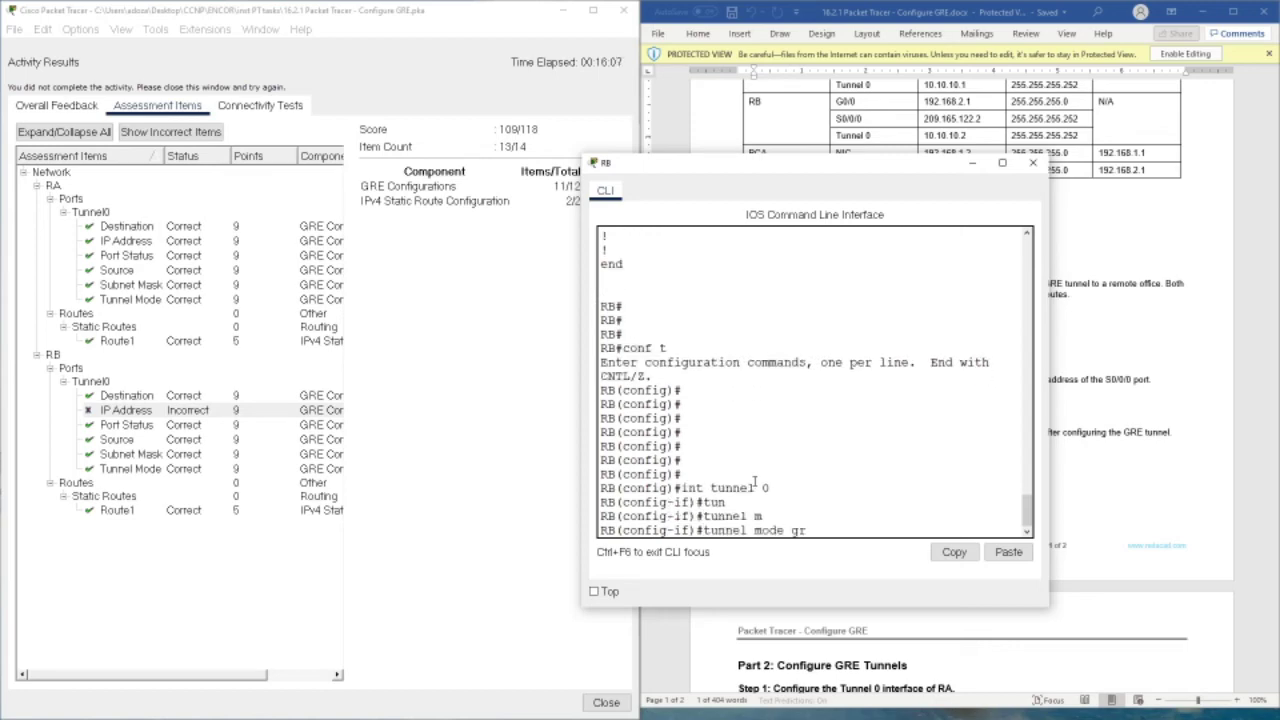
pyautogui.press('Return')
pyautogui.press('Return')
pyautogui.press('Return')
# Close the activity results and repeat the ping to 192.168.1.2 from PCB's command prompt
pyautogui.click(606, 702)
pyautogui.moveTo(695, 202); pyautogui.dragTo(856, 444)
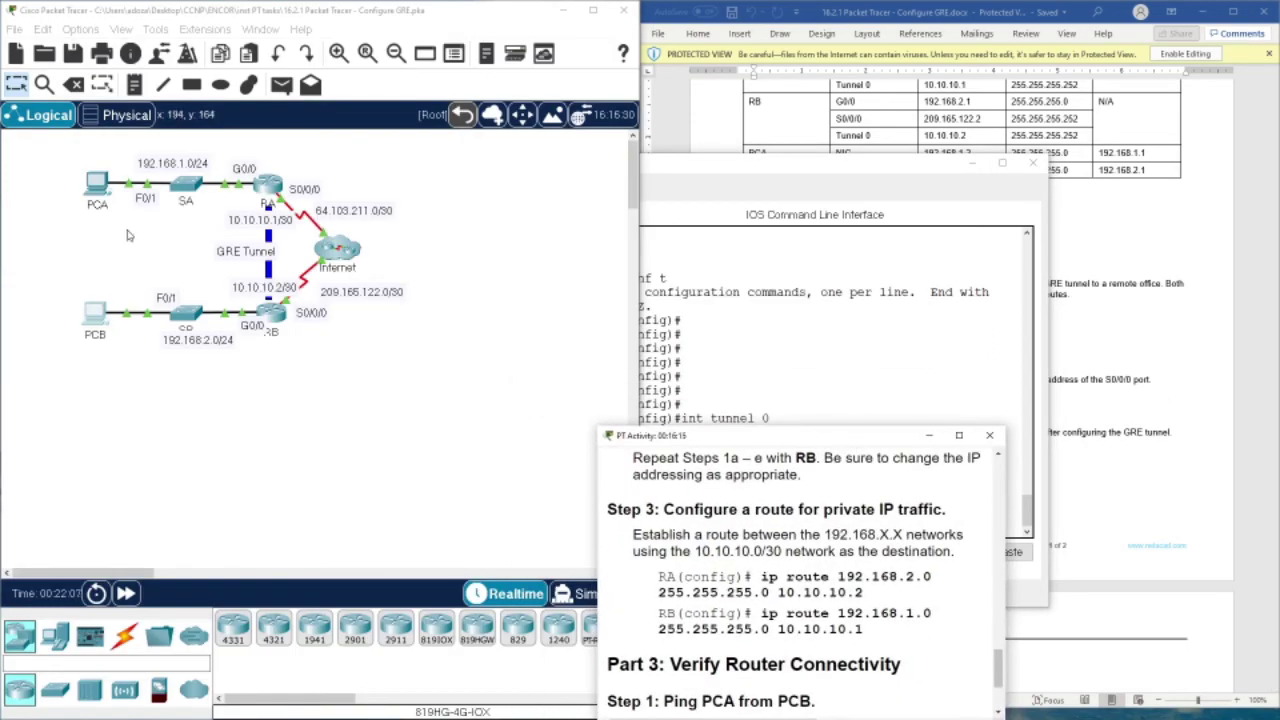
pyautogui.click(97, 320)
pyautogui.click(533, 538)
pyautogui.press('Up')
pyautogui.press('Return')
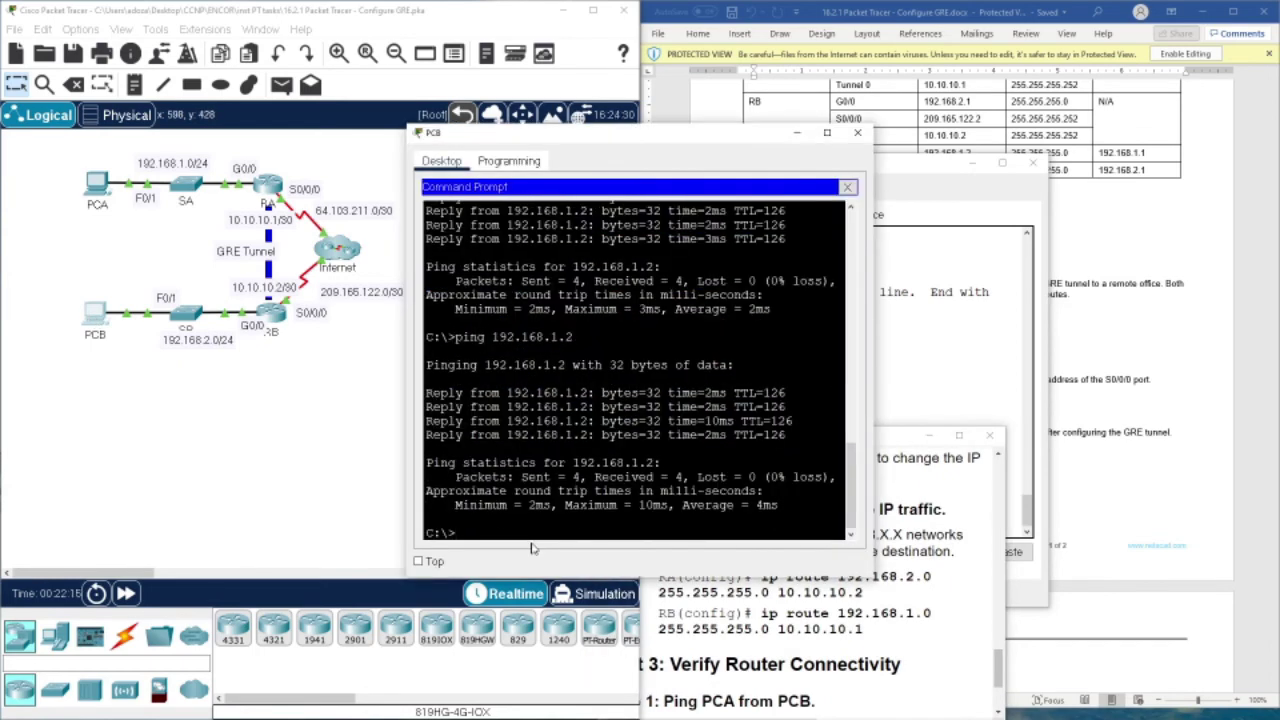
# Bring RB's Tunnel0 configuration back into view and display RA's running configuration from privileged EXEC mode
pyautogui.click(940, 330)
pyautogui.scroll(15, 809, 489)
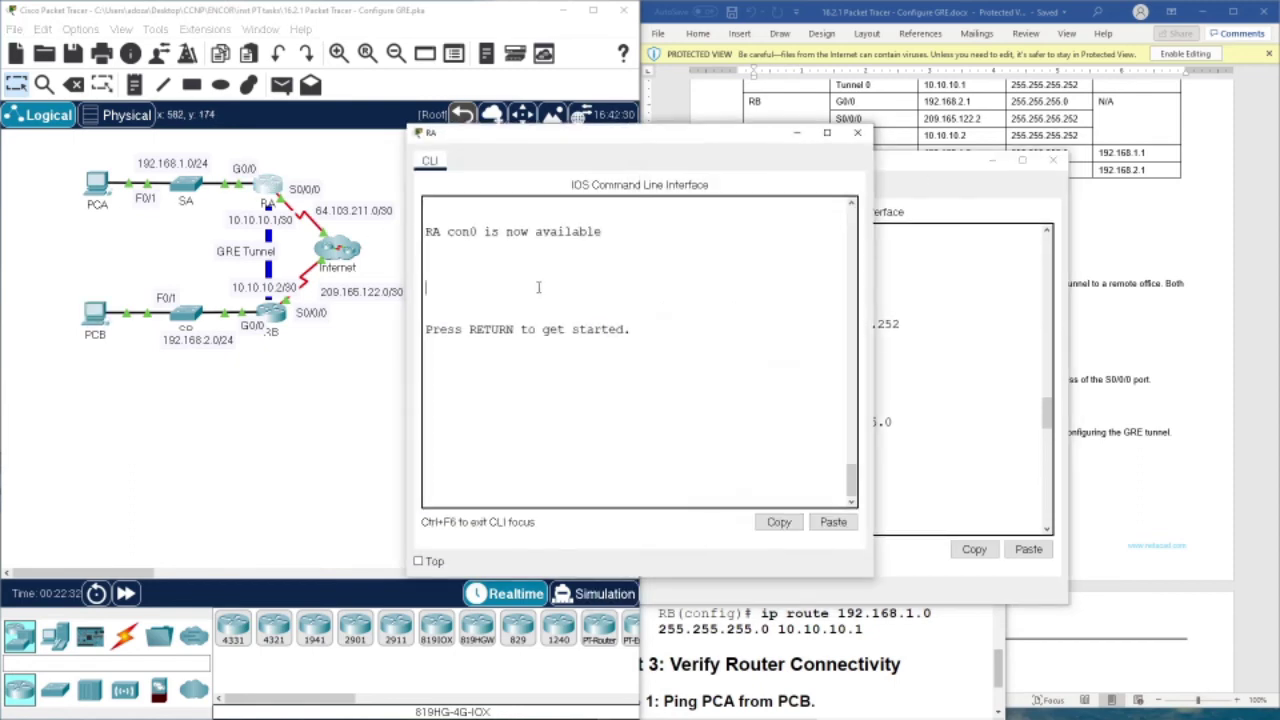
pyautogui.press('Return')
pyautogui.press('Return')
pyautogui.press('Return')
pyautogui.write('en')
pyautogui.press('Return')
pyautogui.write('shpw run')
pyautogui.press('Return')
pyautogui.press('Up')
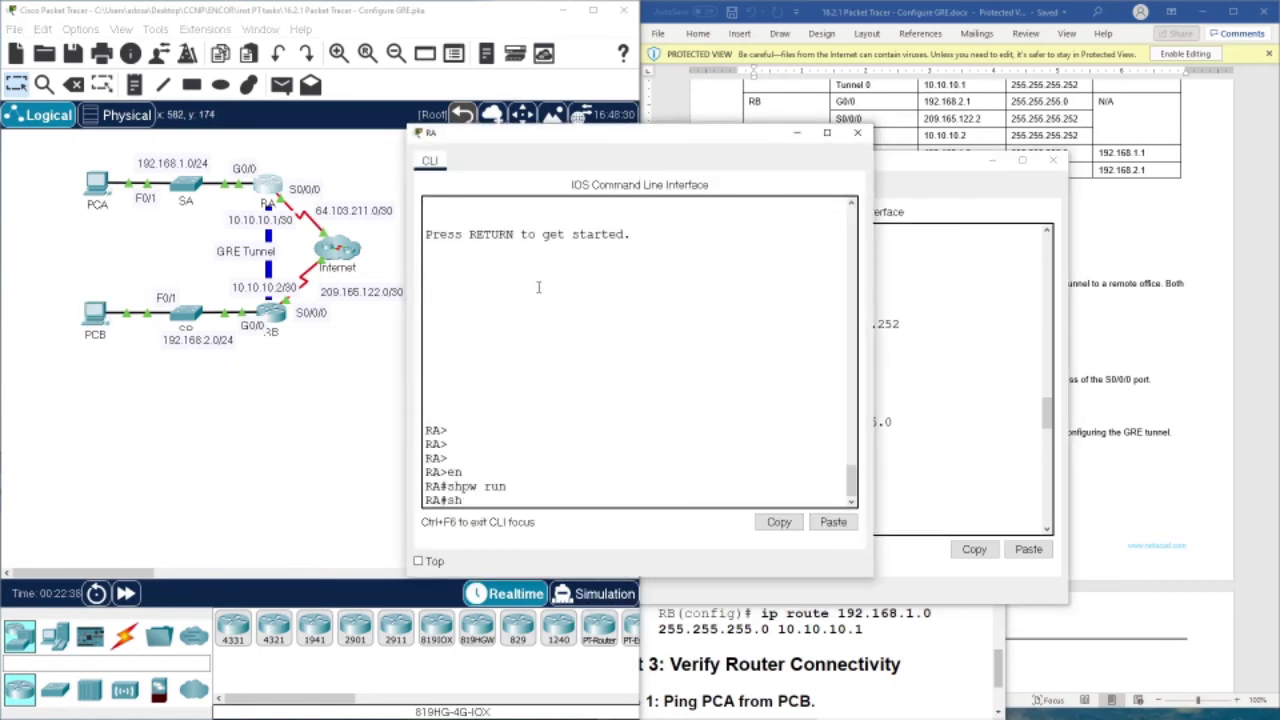
pyautogui.press('Return')
pyautogui.press('space')
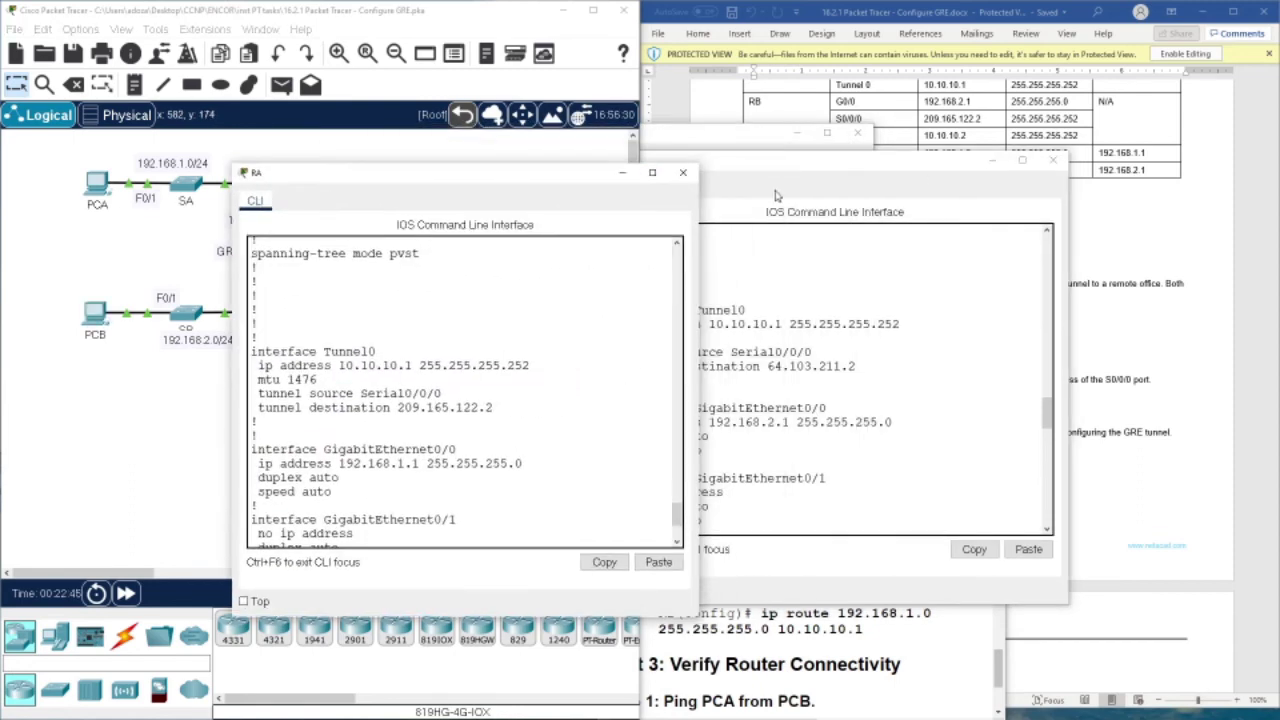
# Compare the tunnel source, destination and IP address of Tunnel0 on RB with those on RA
pyautogui.click(722, 352)
pyautogui.moveTo(709, 352); pyautogui.dragTo(810, 353)
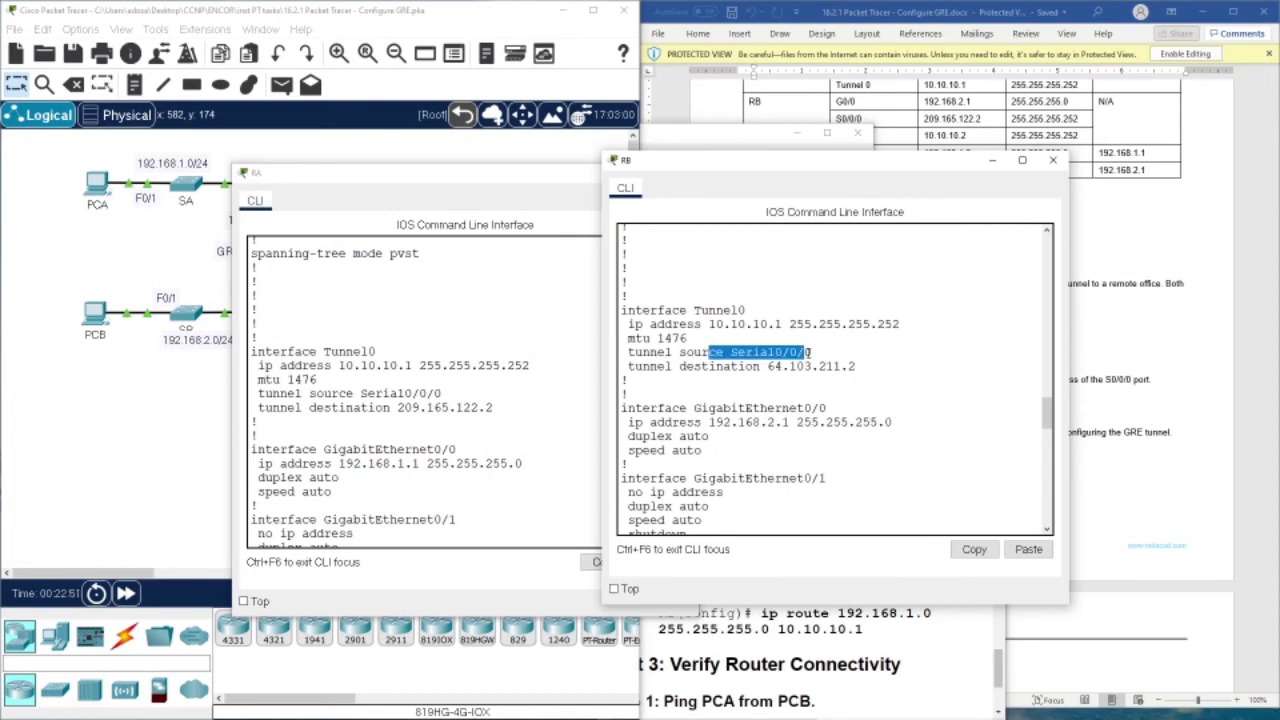
pyautogui.moveTo(716, 366); pyautogui.dragTo(906, 366)
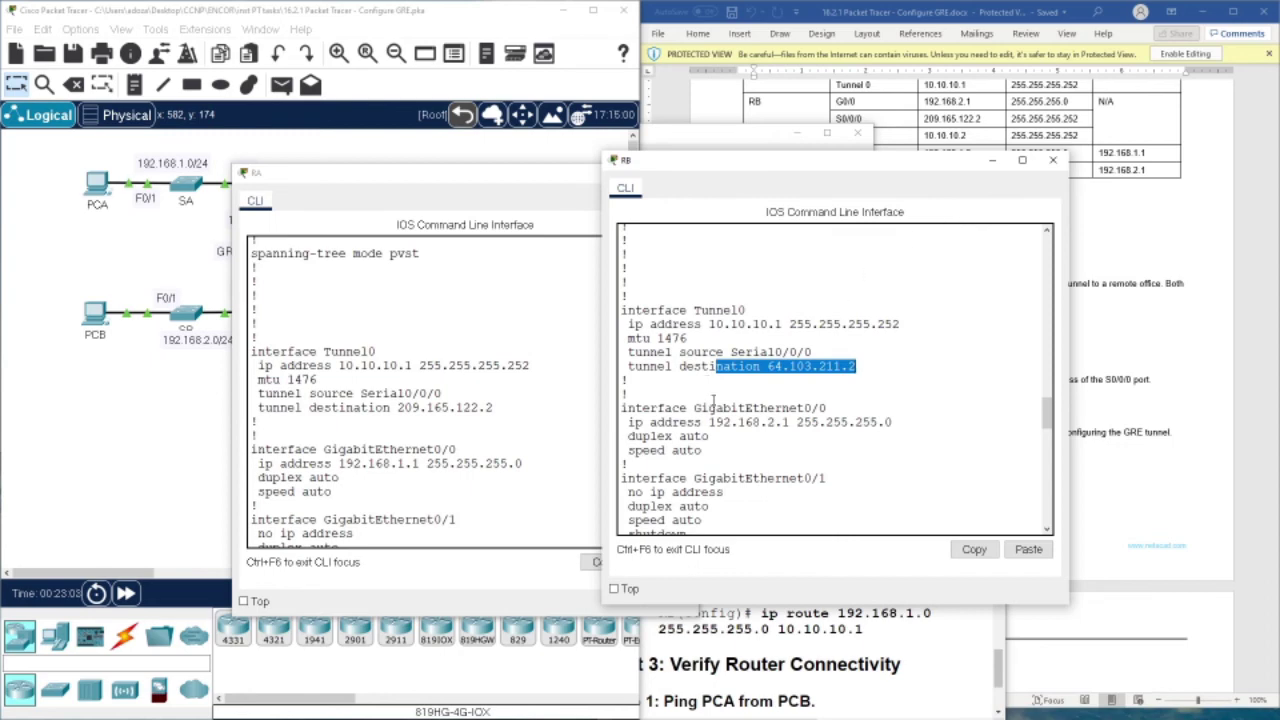
pyautogui.moveTo(710, 323); pyautogui.dragTo(788, 323)
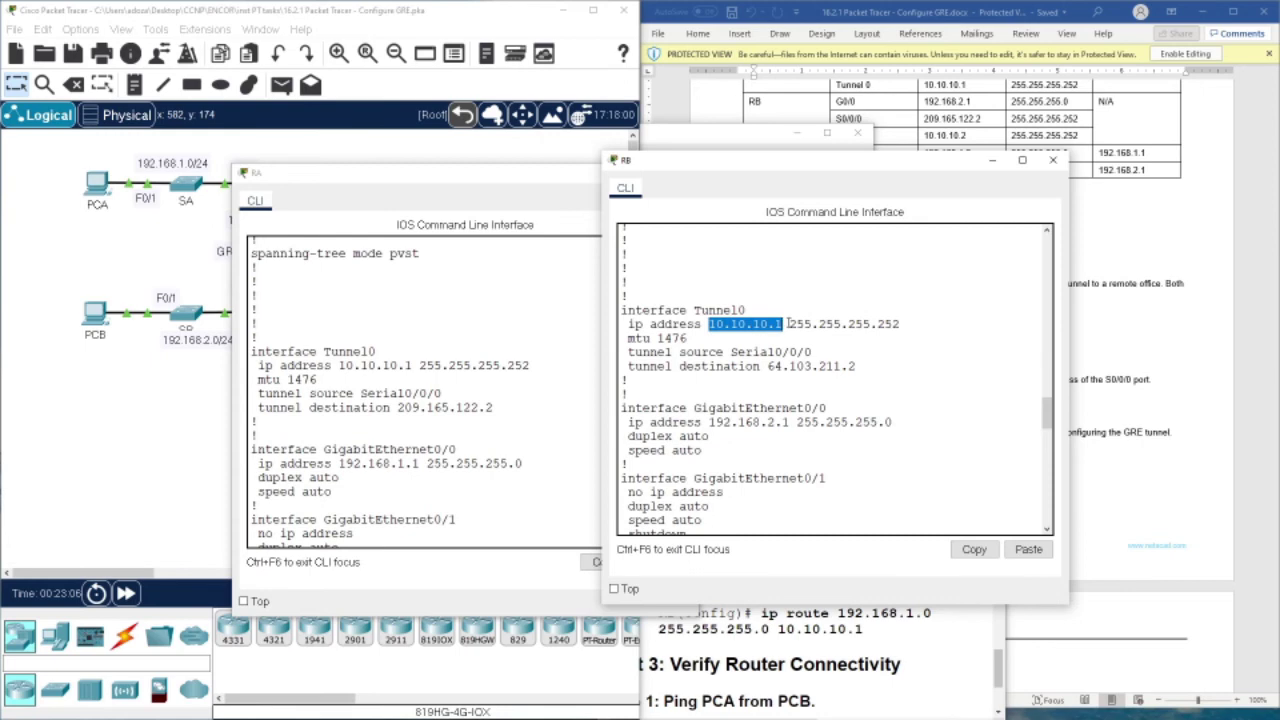
pyautogui.click(758, 137)
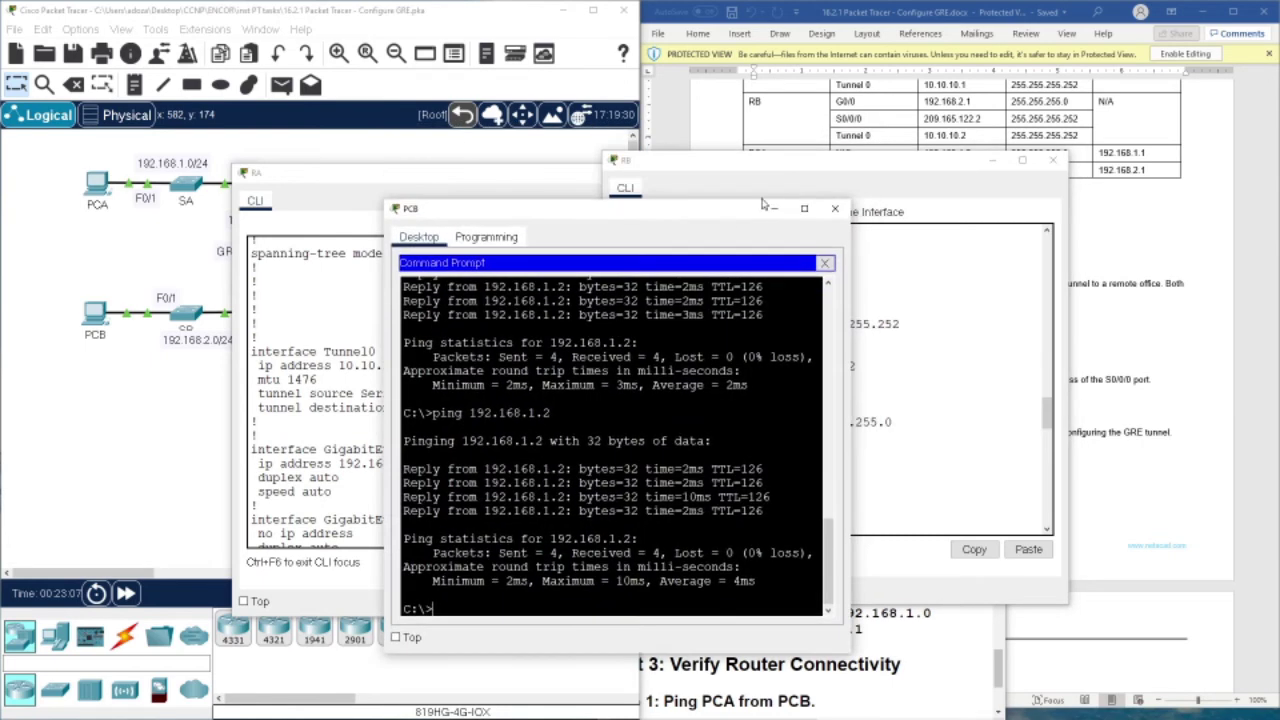
pyautogui.click(922, 166)
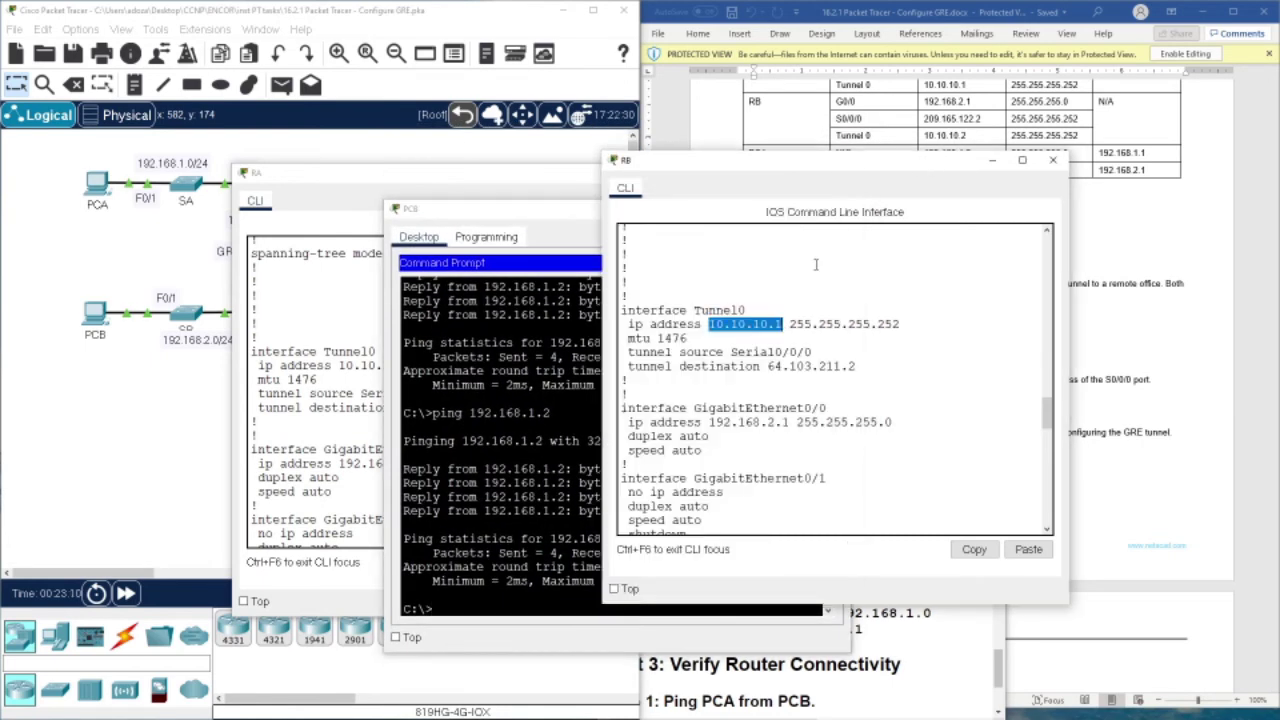
# Copy the Tunnel0 ip address line from RB's running configuration output
pyautogui.click(783, 410)
pyautogui.moveTo(628, 324); pyautogui.dragTo(909, 324)
pyautogui.hotkey('ctrl', 'c')
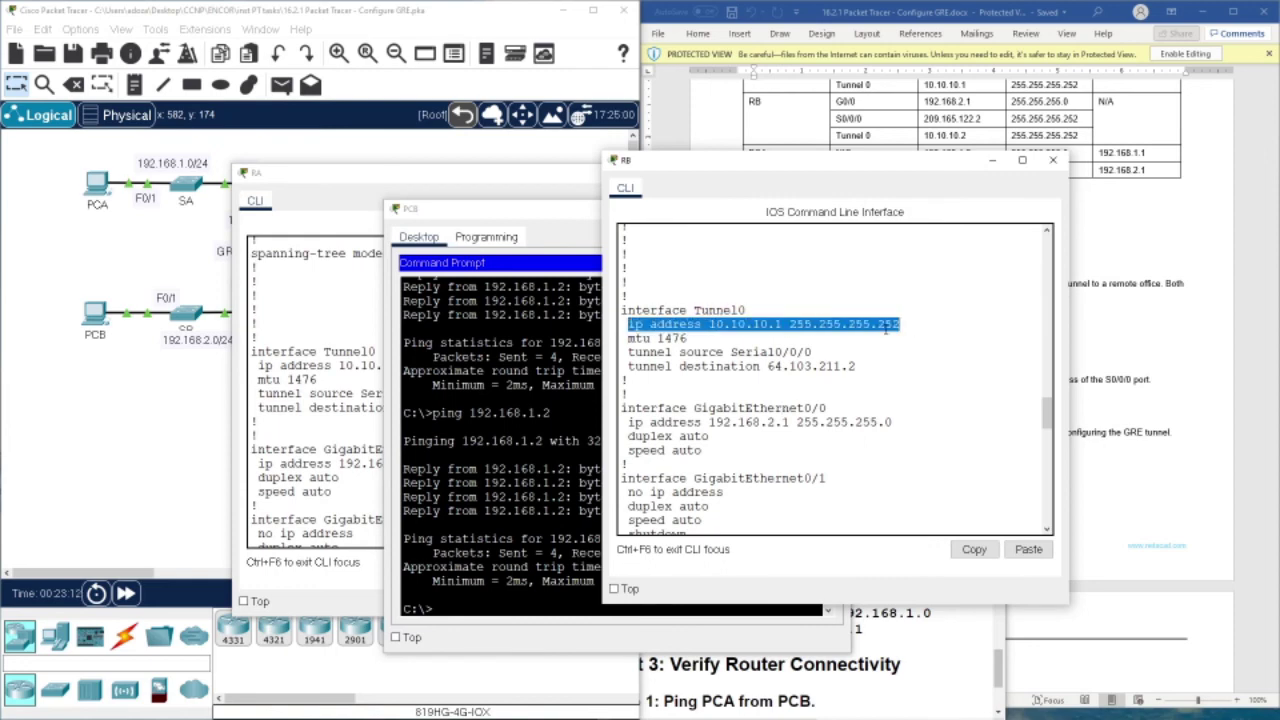
pyautogui.rightClick(888, 332)
pyautogui.click(919, 339)
pyautogui.click(855, 425)
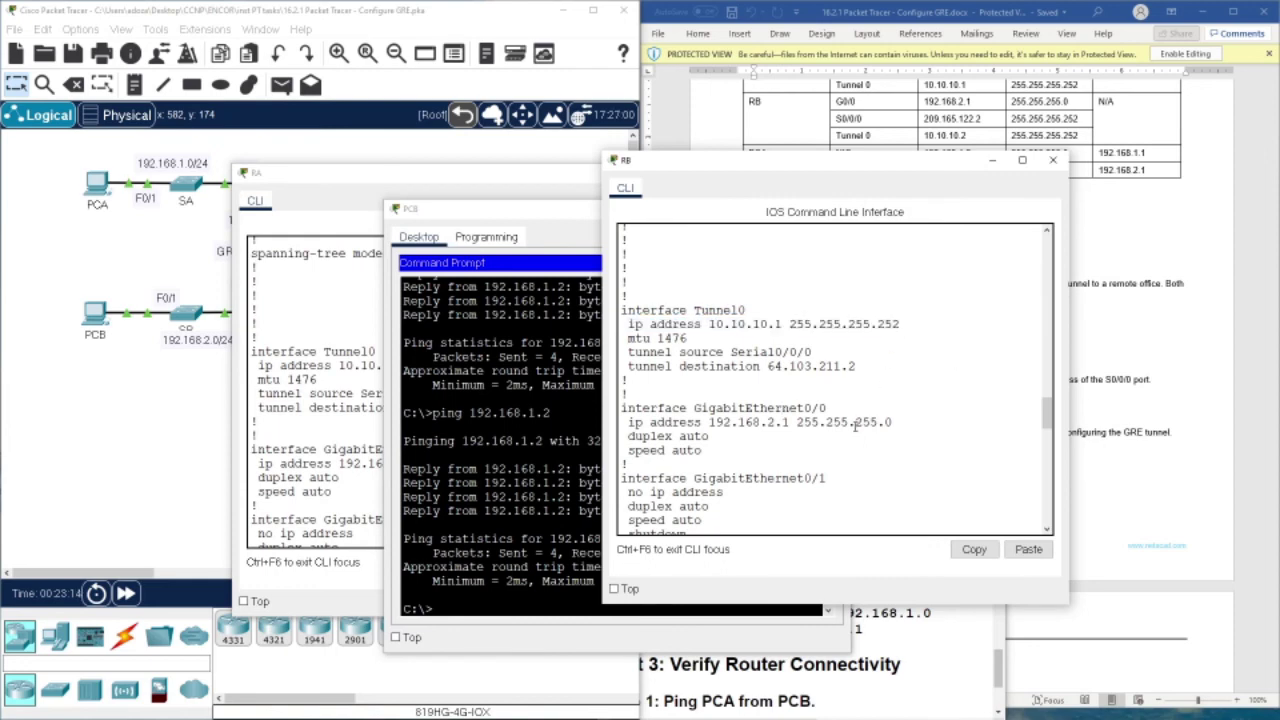
# Remove the address from RB's Tunnel 0 with no ip address 10.10.10.1 255.255.255.252, reusing the copied line
pyautogui.press('Return')
pyautogui.press('Return')
pyautogui.press('Return')
pyautogui.press('Return')
pyautogui.press('Return')
pyautogui.press('Return')
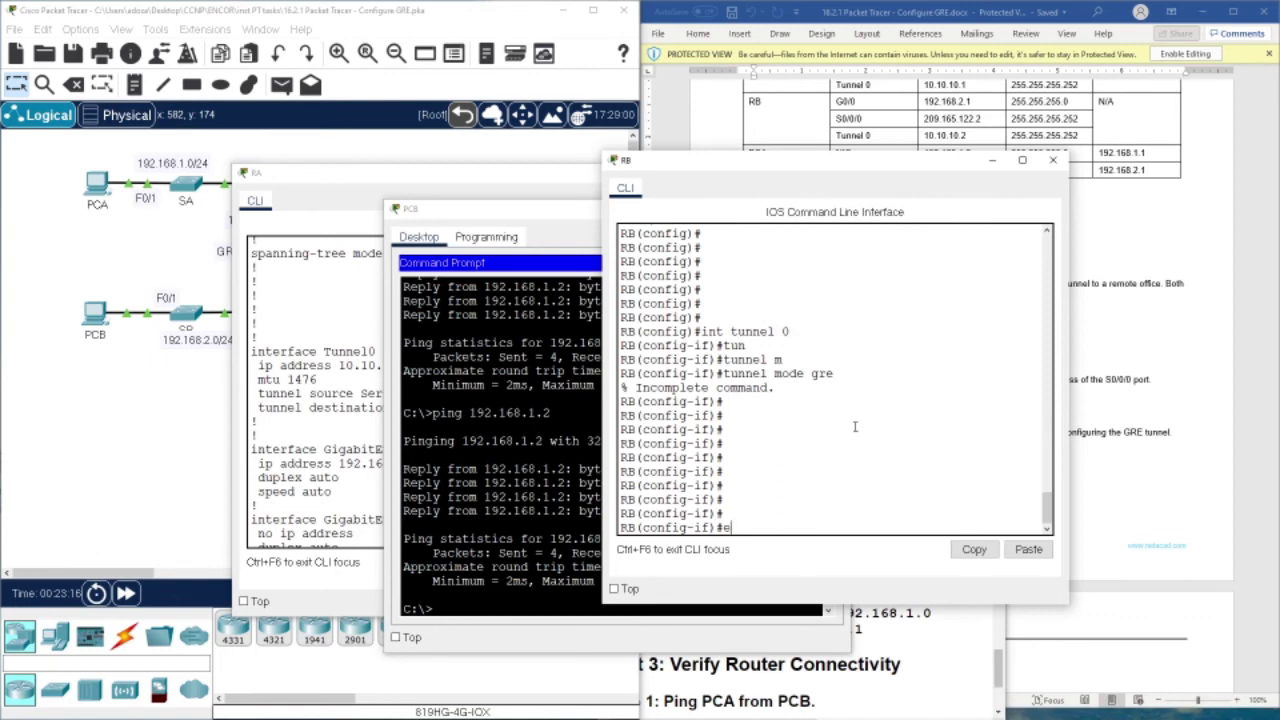
pyautogui.rightClick(855, 426)
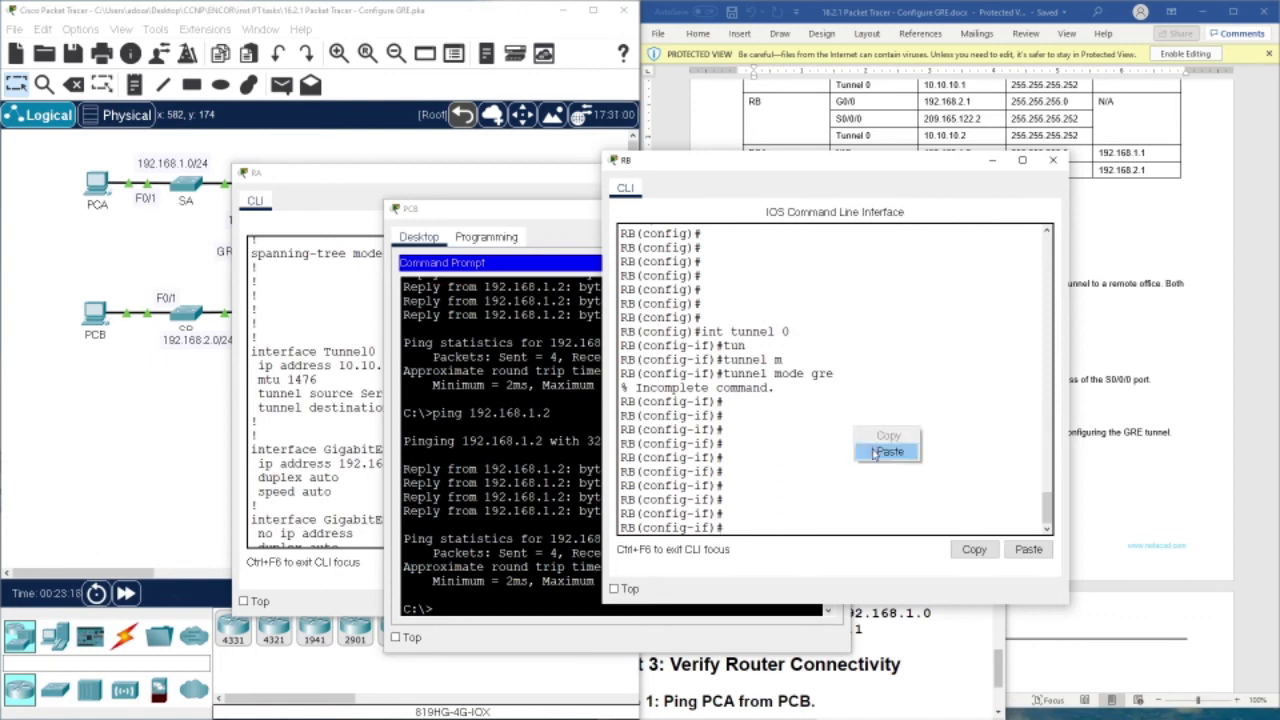
pyautogui.click(873, 449)
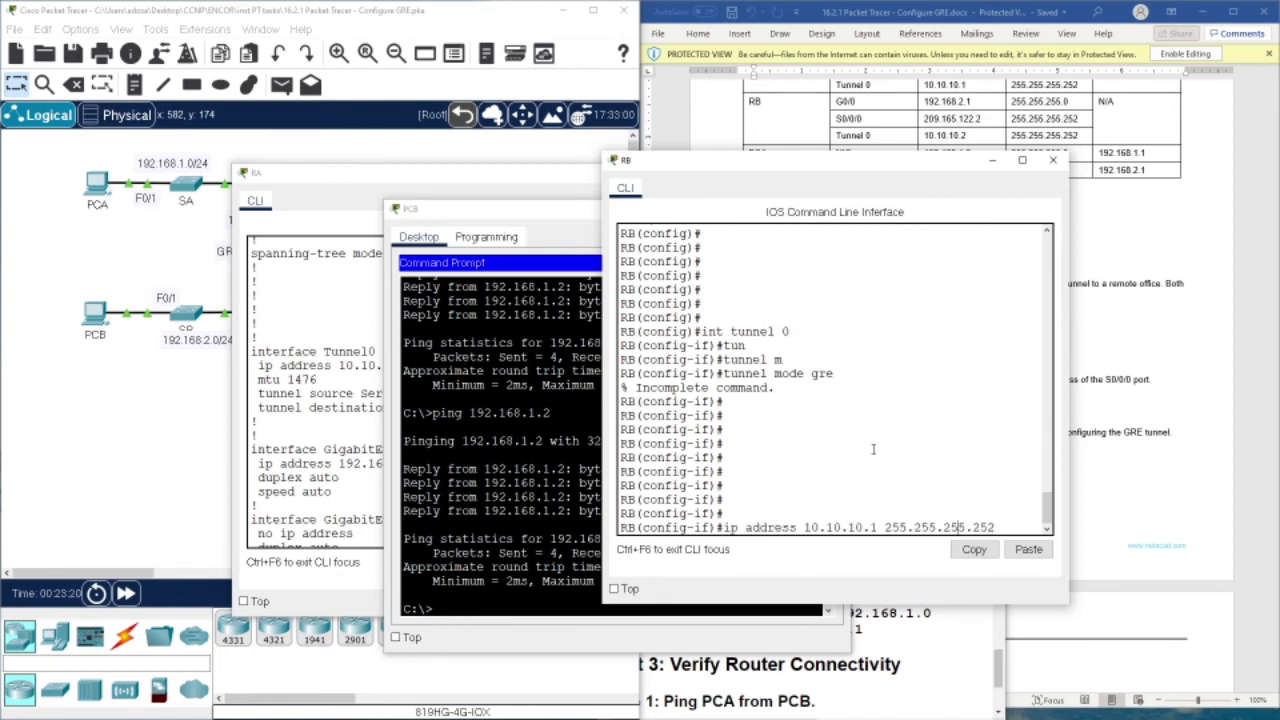
pyautogui.hotkey('ctrl', 'a')
pyautogui.write('no')
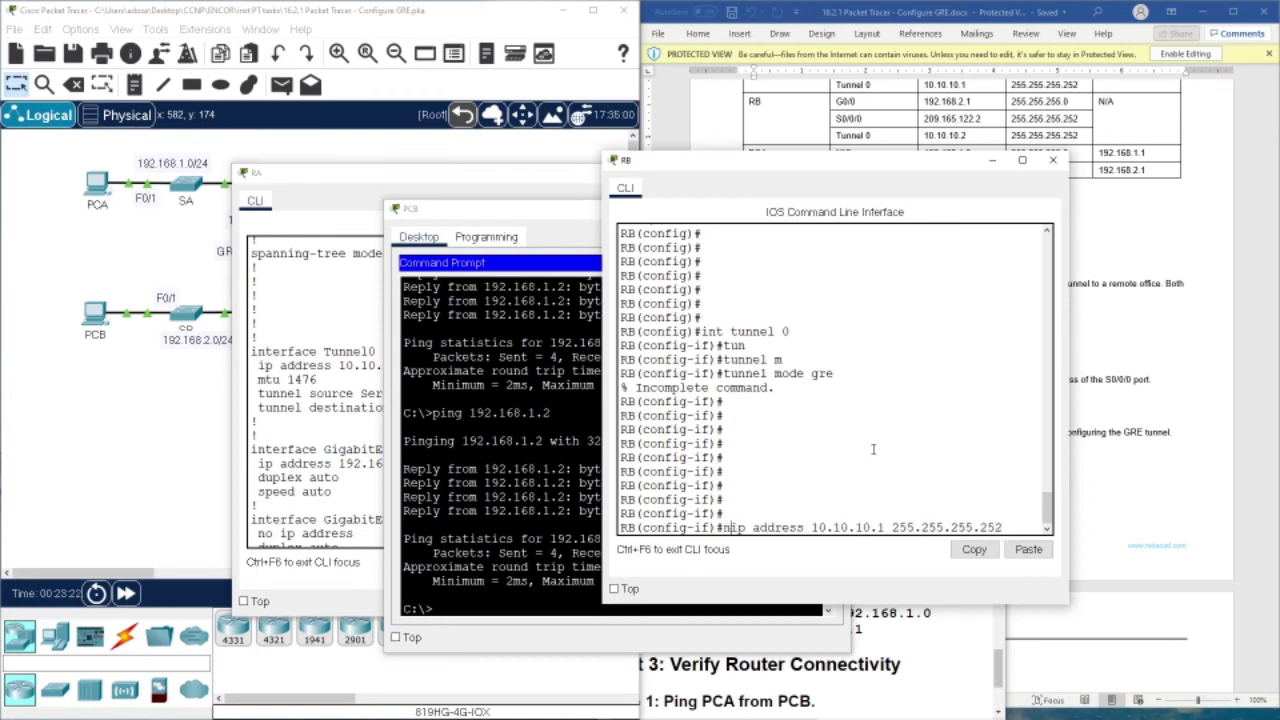
pyautogui.press('Return')
# Assign IP address 10.10.10.2 with mask 255.255.255.252 to Tunnel 0 on RB, reusing the previous command
pyautogui.press('Up')
pyautogui.press('Up')
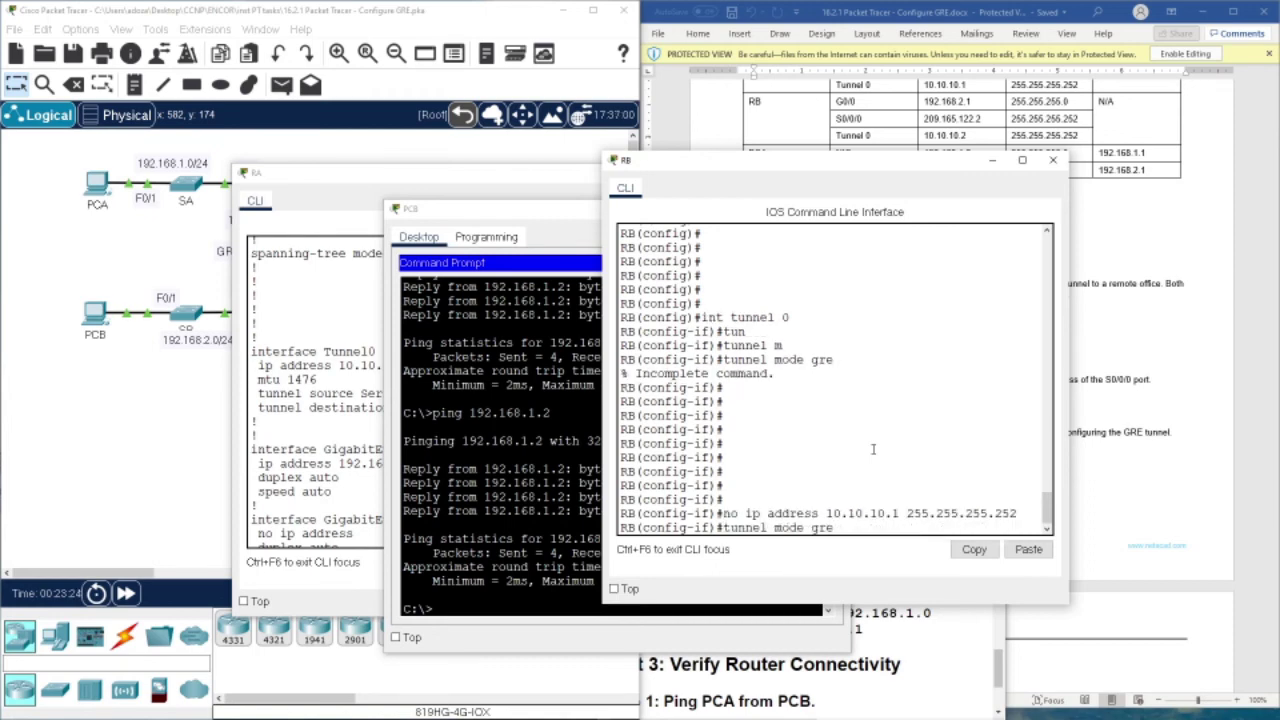
pyautogui.press('Down')
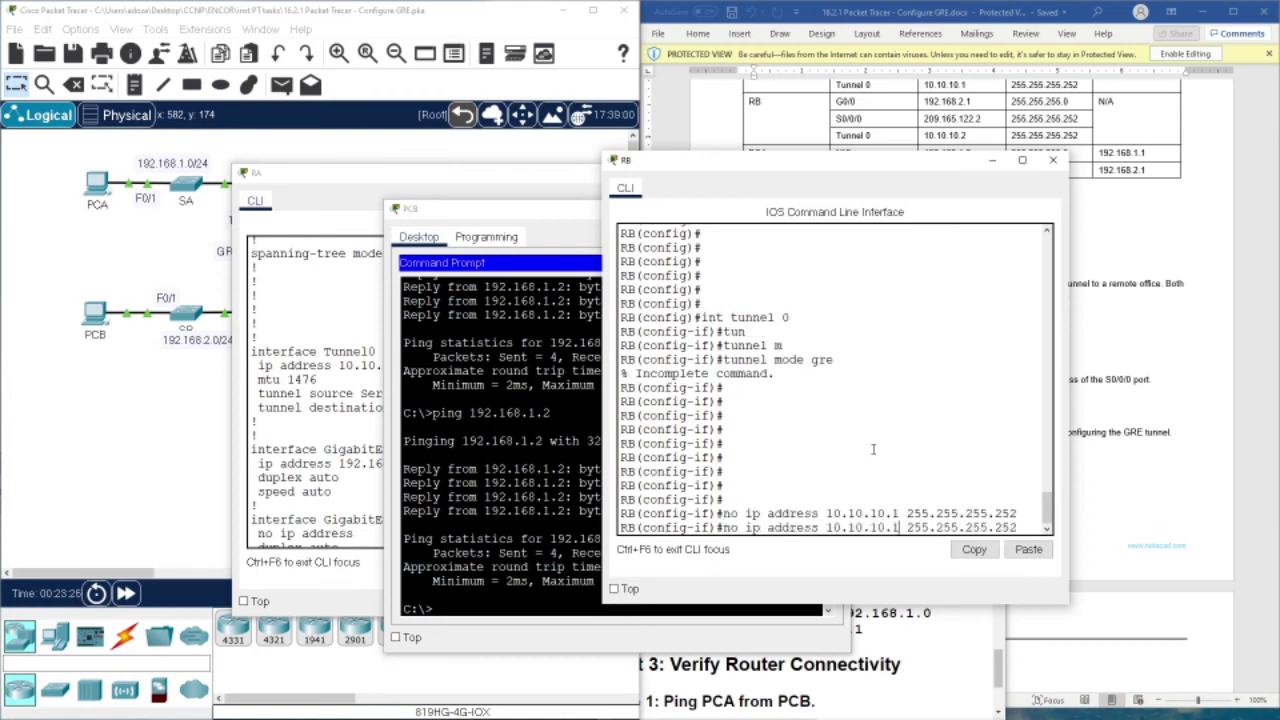
pyautogui.press('BackSpace')
pyautogui.write('2')
pyautogui.hotkey('ctrl', 'a')
pyautogui.press('Delete')
pyautogui.press('Delete')
pyautogui.press('Delete')
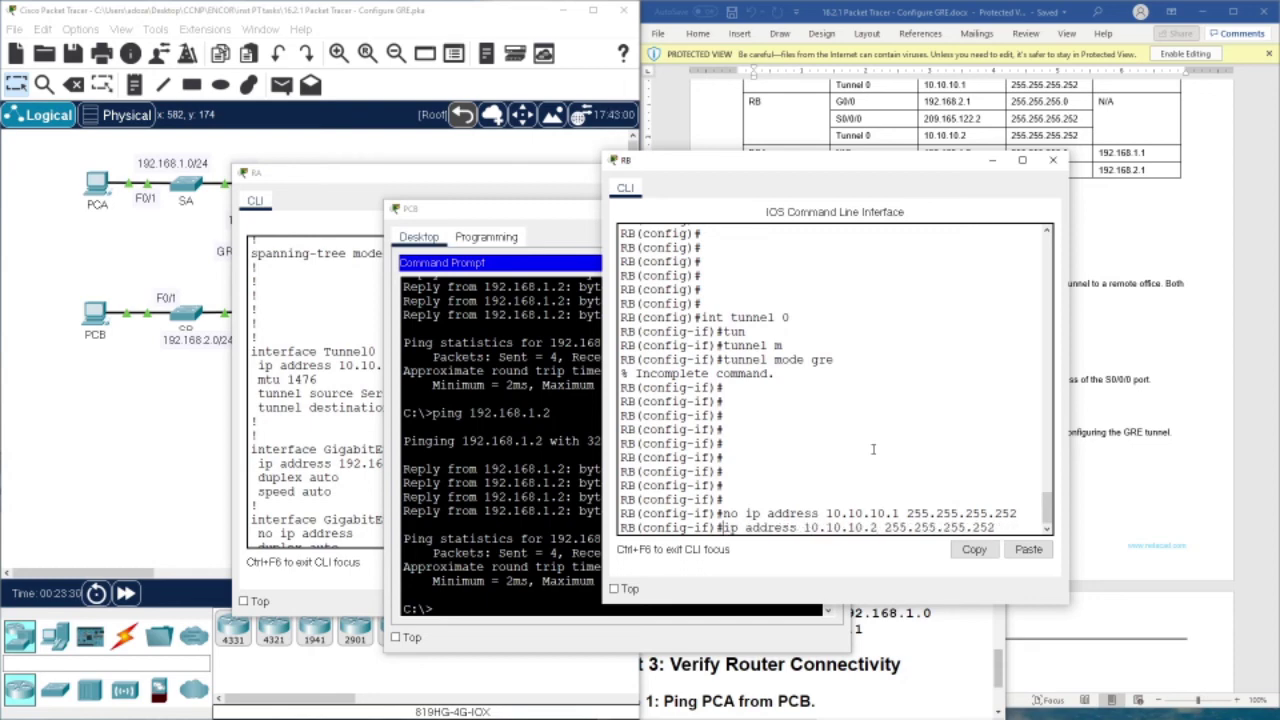
pyautogui.press('Return')
pyautogui.press('Return')
pyautogui.press('Return')
pyautogui.press('Return')
pyautogui.press('Return')
pyautogui.press('Return')
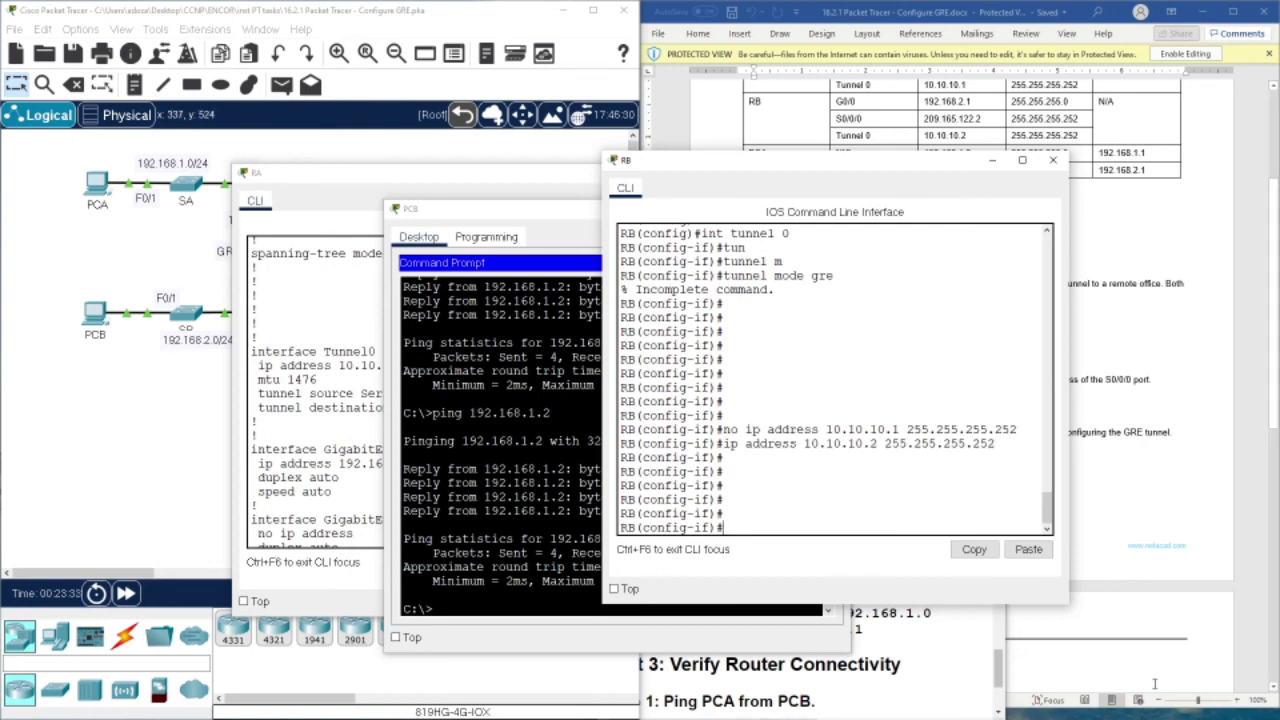
# Check the lab's completion in the PT Activity window and bring PCB's command prompt forward
pyautogui.click(888, 655)
pyautogui.moveTo(870, 444); pyautogui.dragTo(902, 417)
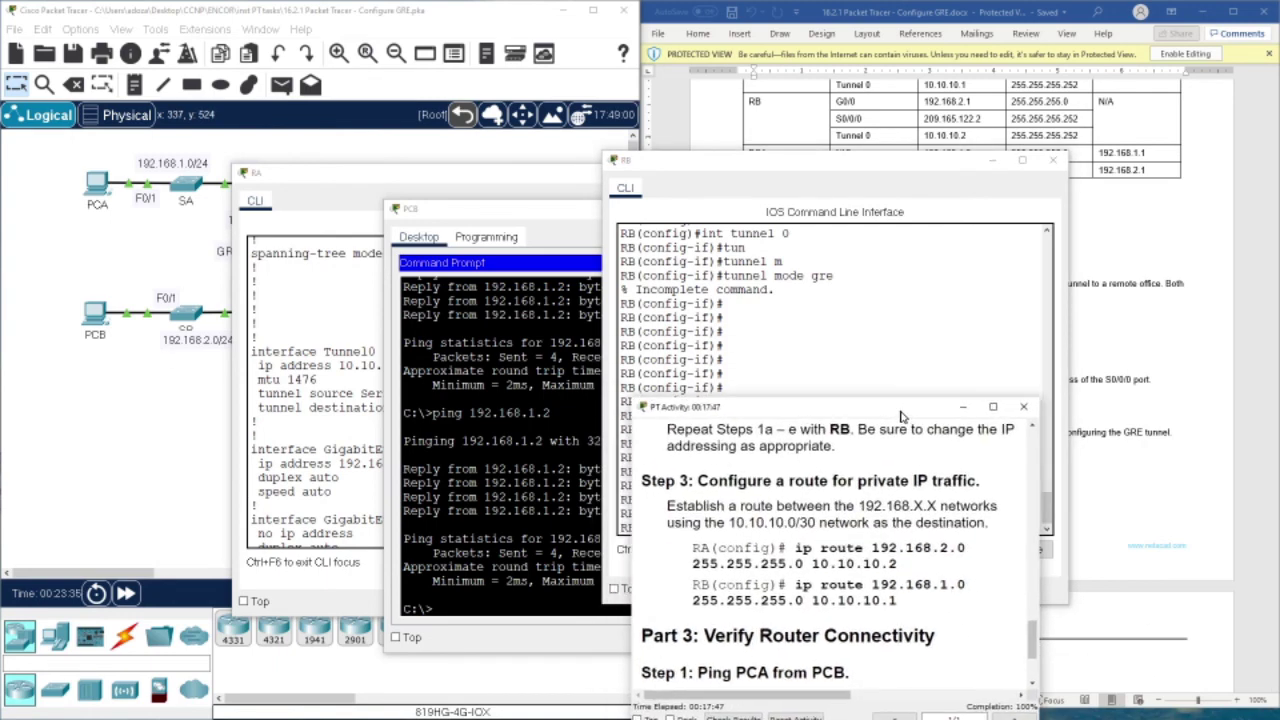
pyautogui.click(520, 226)
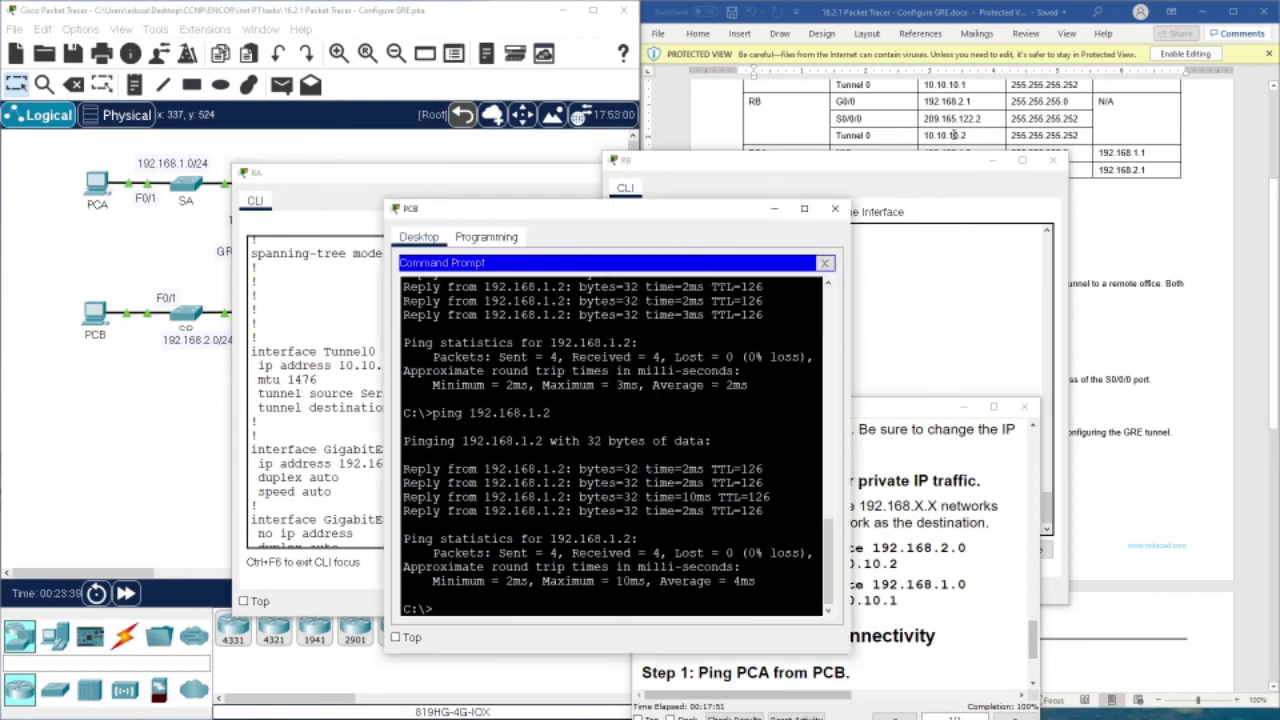
# Repeat the ping to PCA at 192.168.1.2 from PCB's command prompt
pyautogui.press('Return')
pyautogui.press('Return')
pyautogui.press('Return')
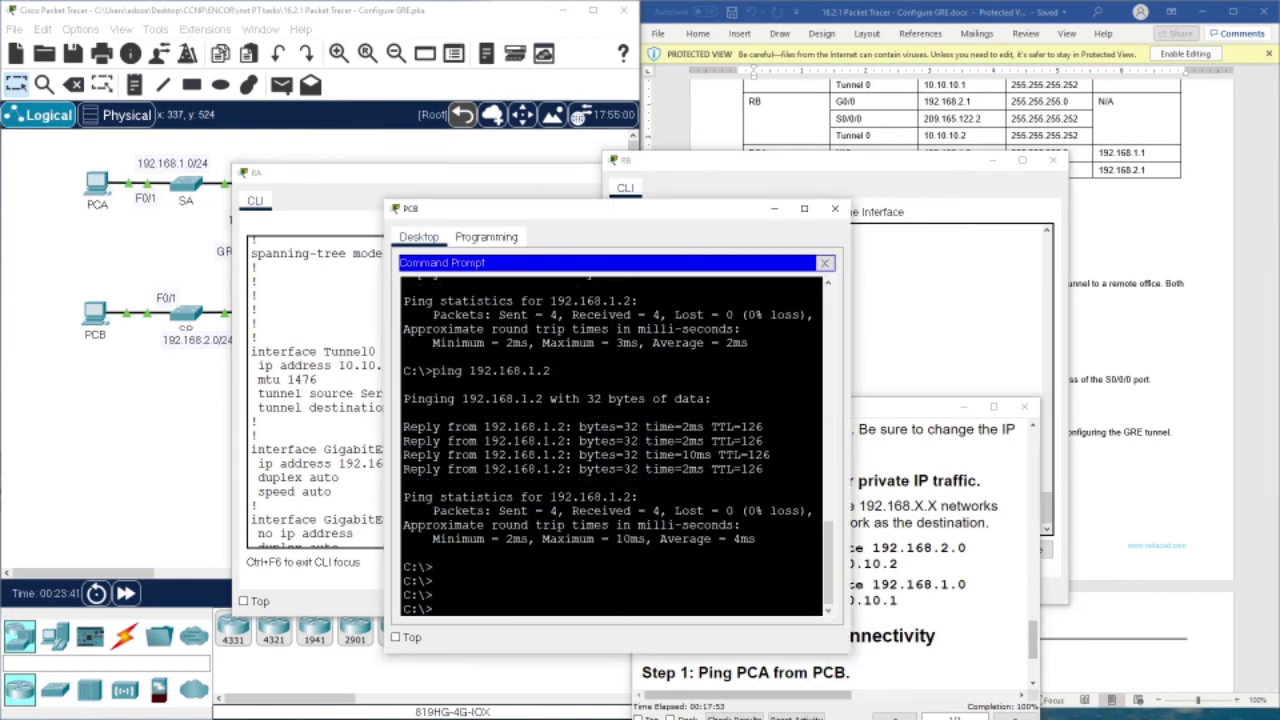
pyautogui.press('Up')
pyautogui.press('Return')
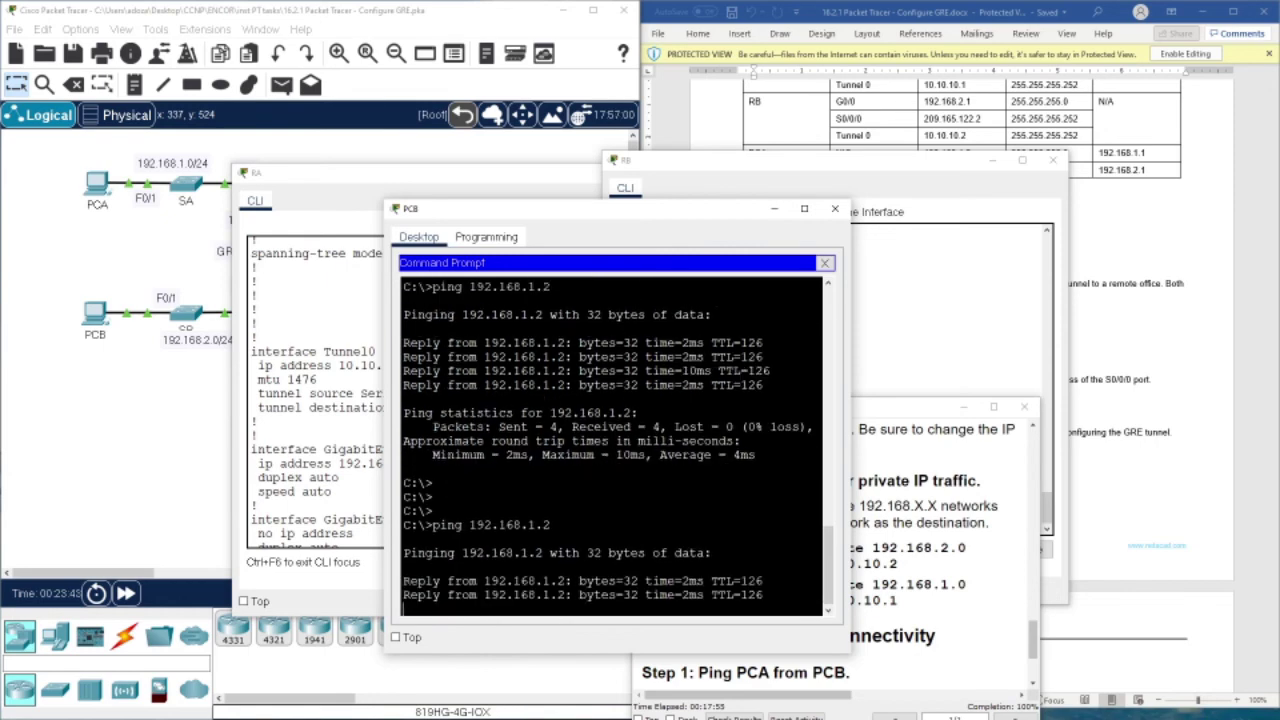
# Copy PCB's IPv4 address from its IP Configuration and put the PCB window away
pyautogui.click(93, 317)
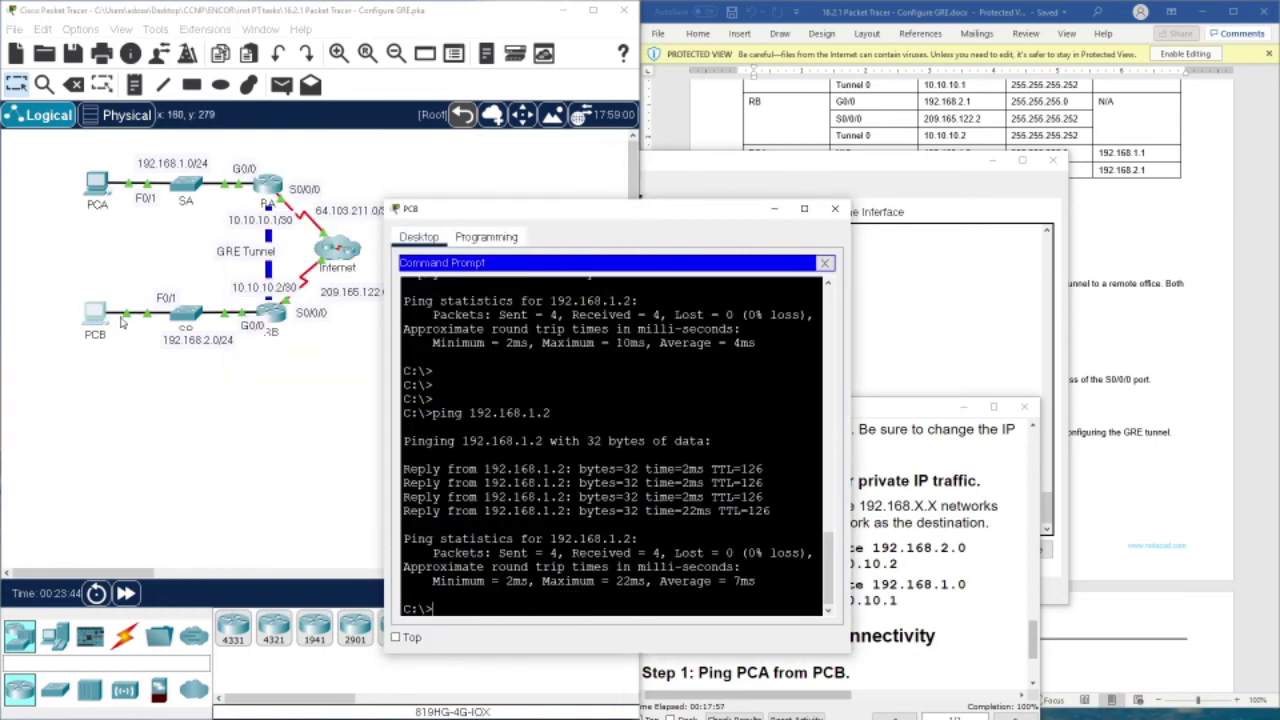
pyautogui.click(821, 263)
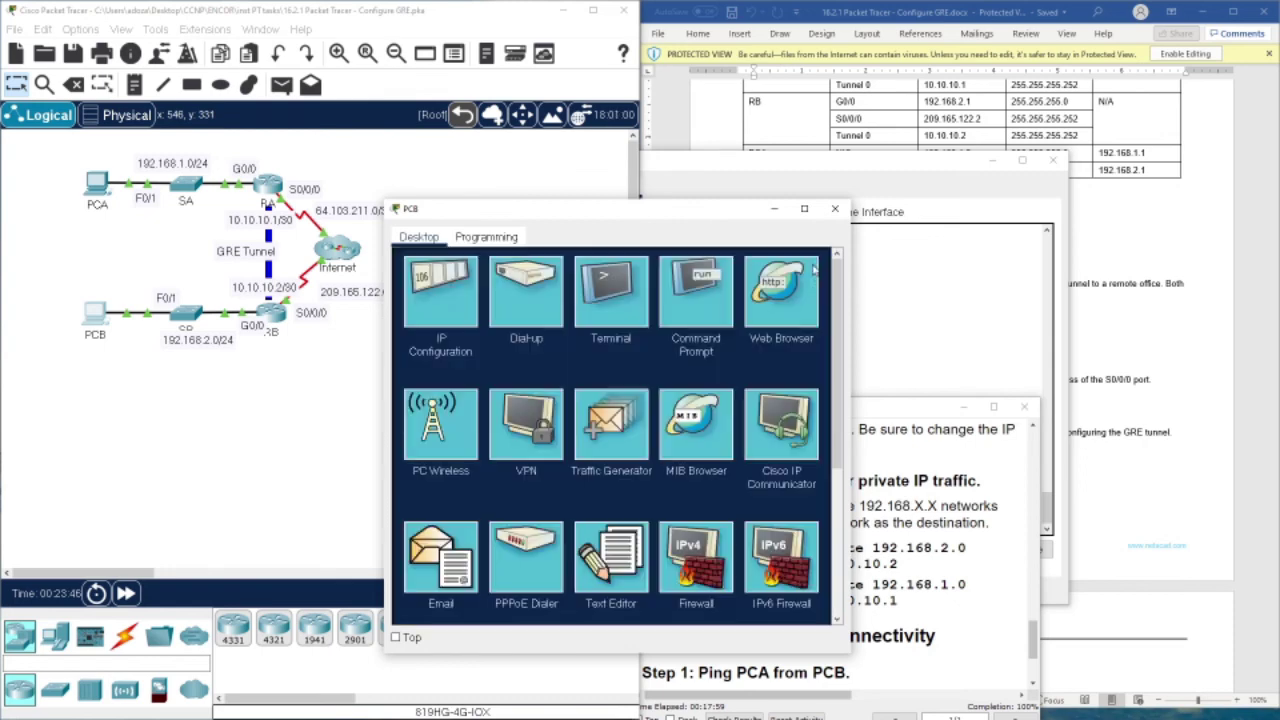
pyautogui.click(428, 281)
pyautogui.moveTo(676, 342); pyautogui.dragTo(545, 342)
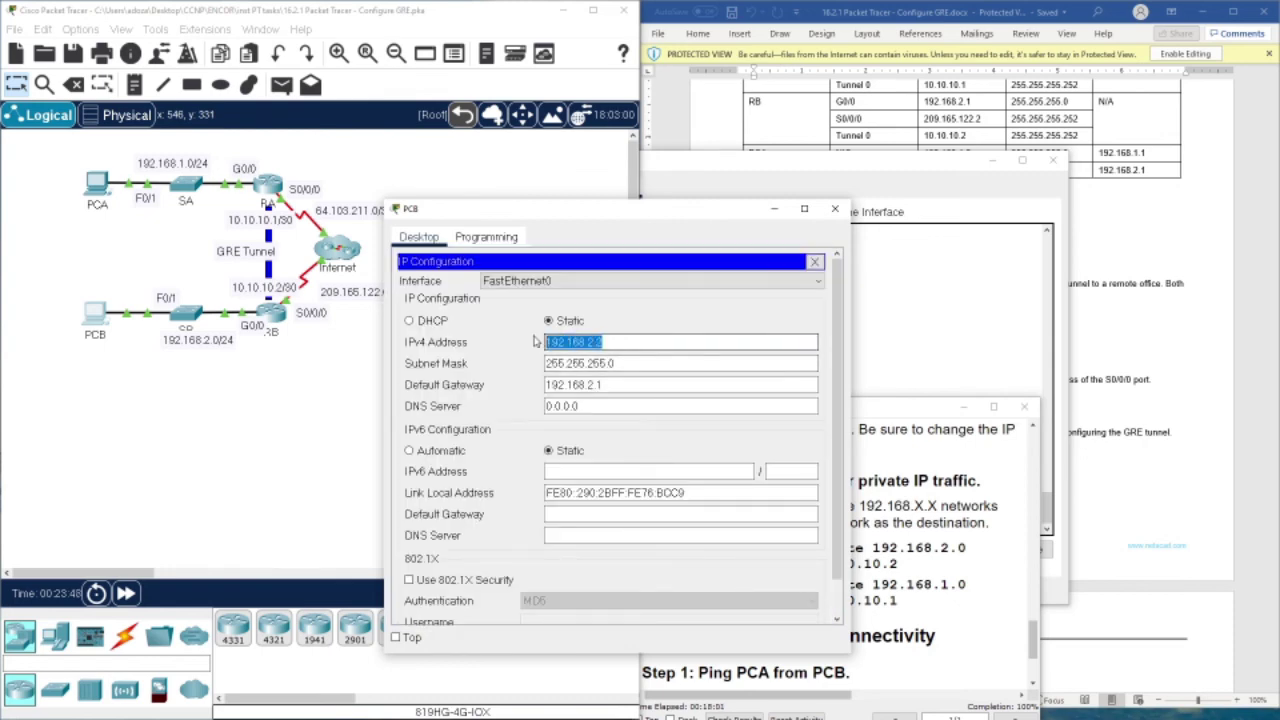
pyautogui.rightClick(577, 352)
pyautogui.click(595, 404)
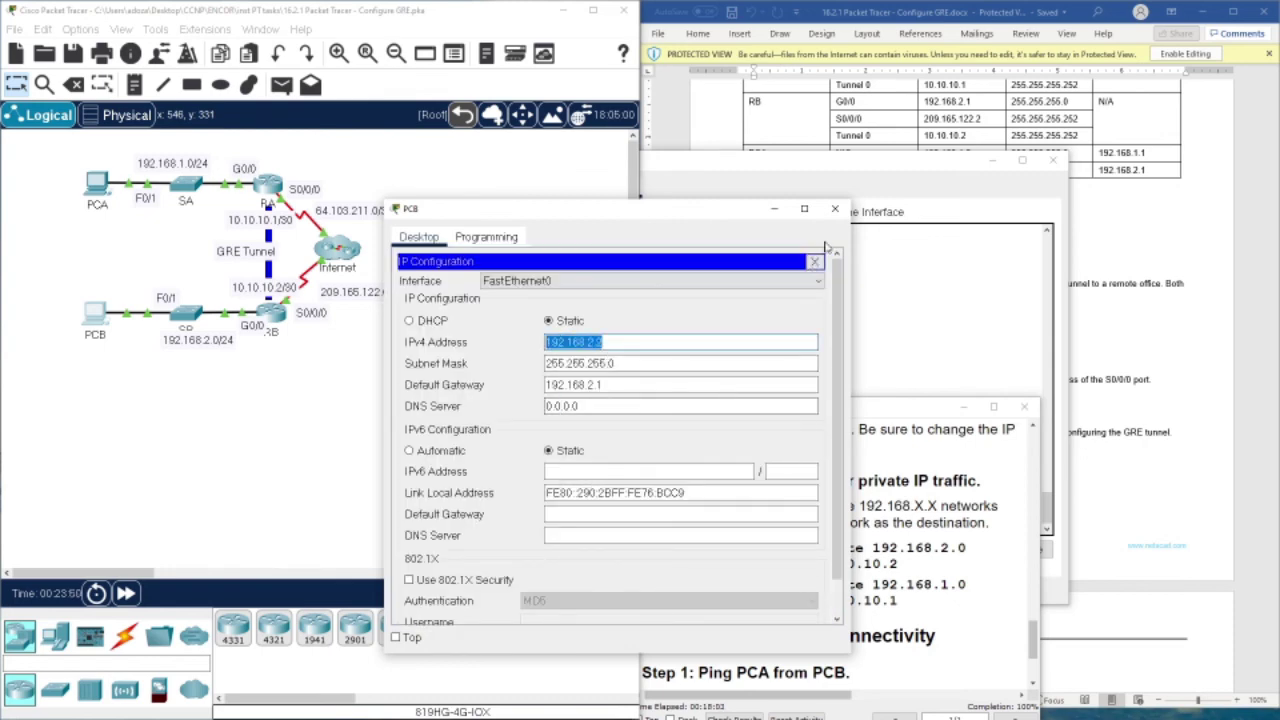
pyautogui.click(785, 214)
# Ping PCB at 192.168.2.2 from PCA's command prompt, reusing the copied address, and close the PCA window
pyautogui.click(96, 182)
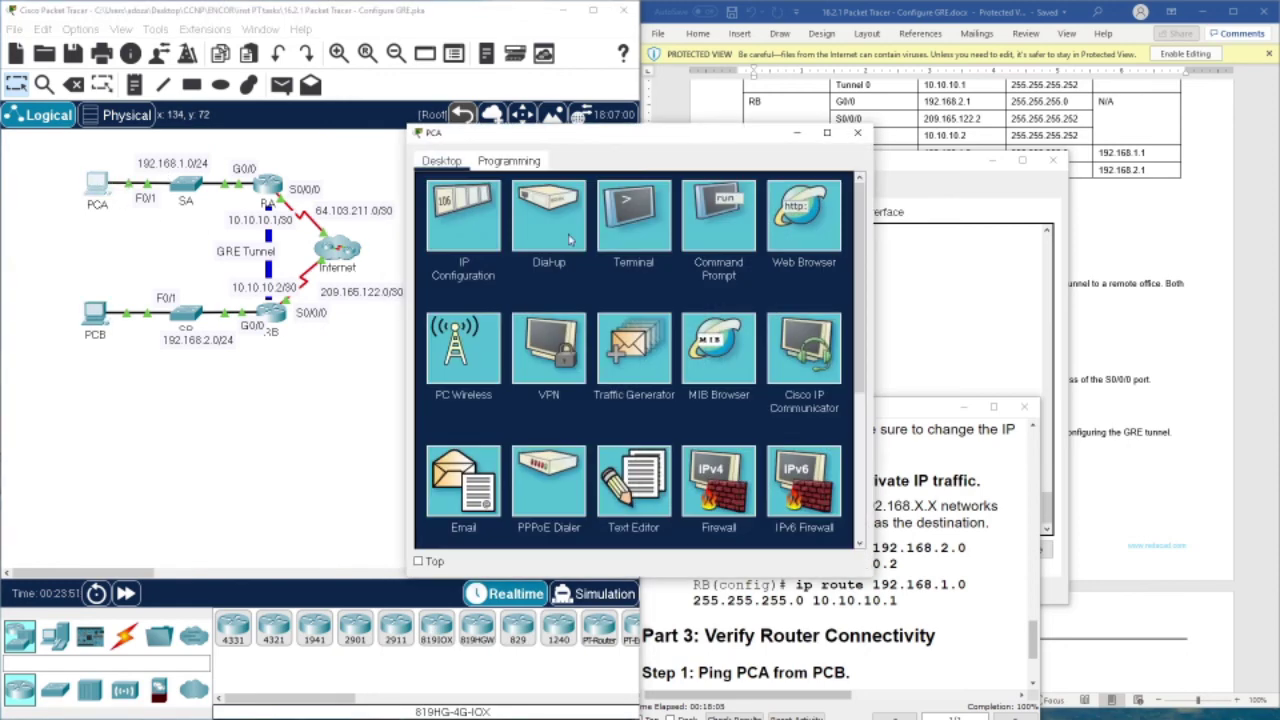
pyautogui.click(710, 230)
pyautogui.rightClick(660, 310)
pyautogui.click(686, 336)
pyautogui.press('Return')
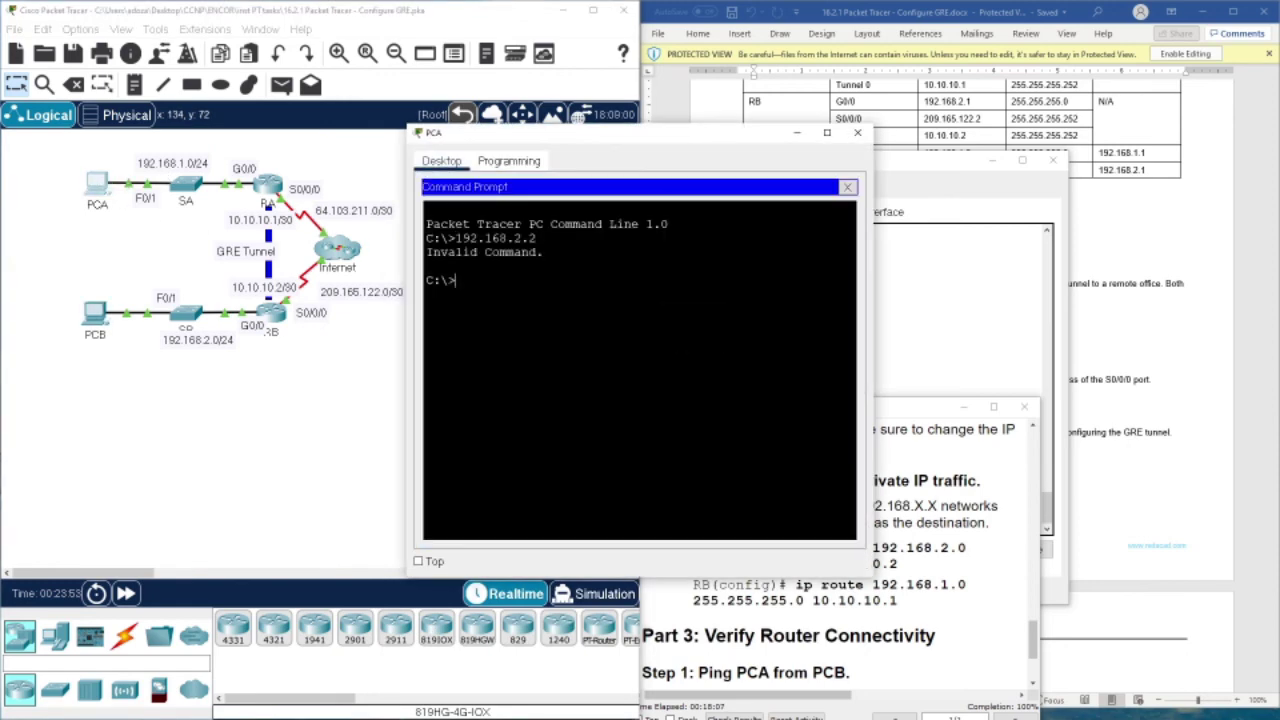
pyautogui.press('Up')
pyautogui.press('Home')
pyautogui.write('ping')
pyautogui.press('Return')
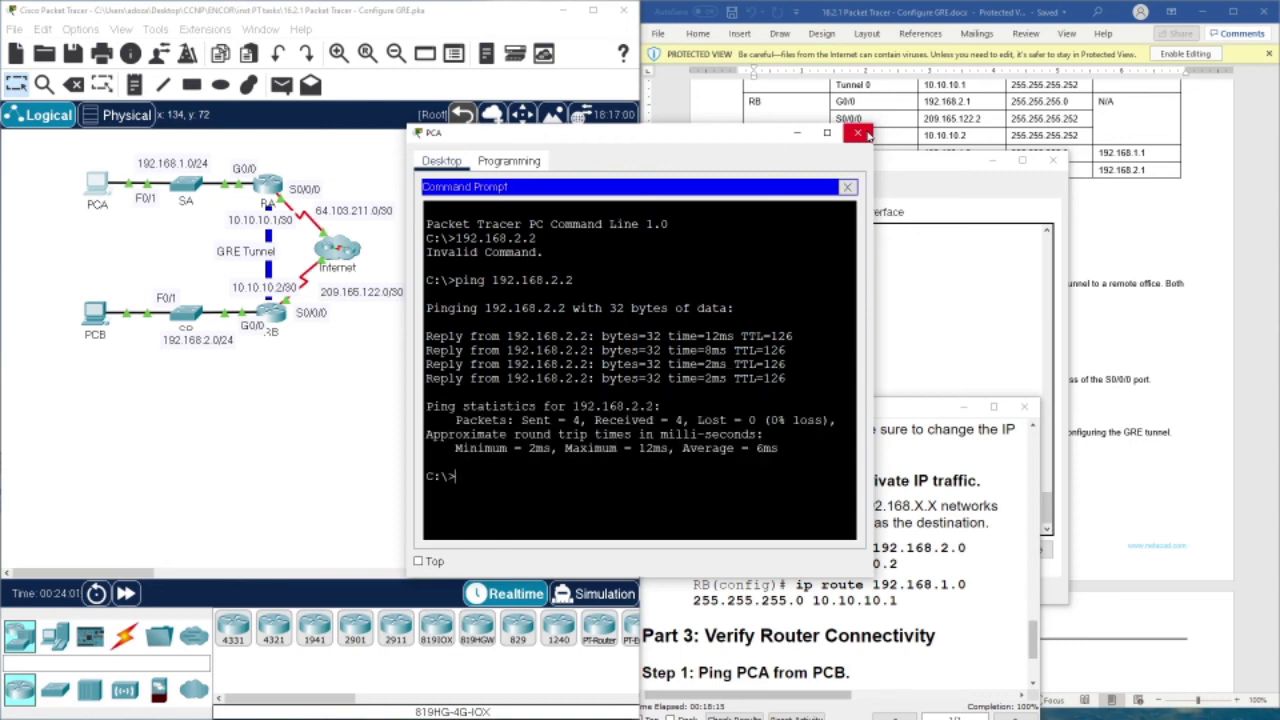
pyautogui.click(857, 132)
# Switch to the Word lab document and review the Part 3 instruction to ping PCA from PCB
pyautogui.moveTo(776, 406); pyautogui.dragTo(837, 326)
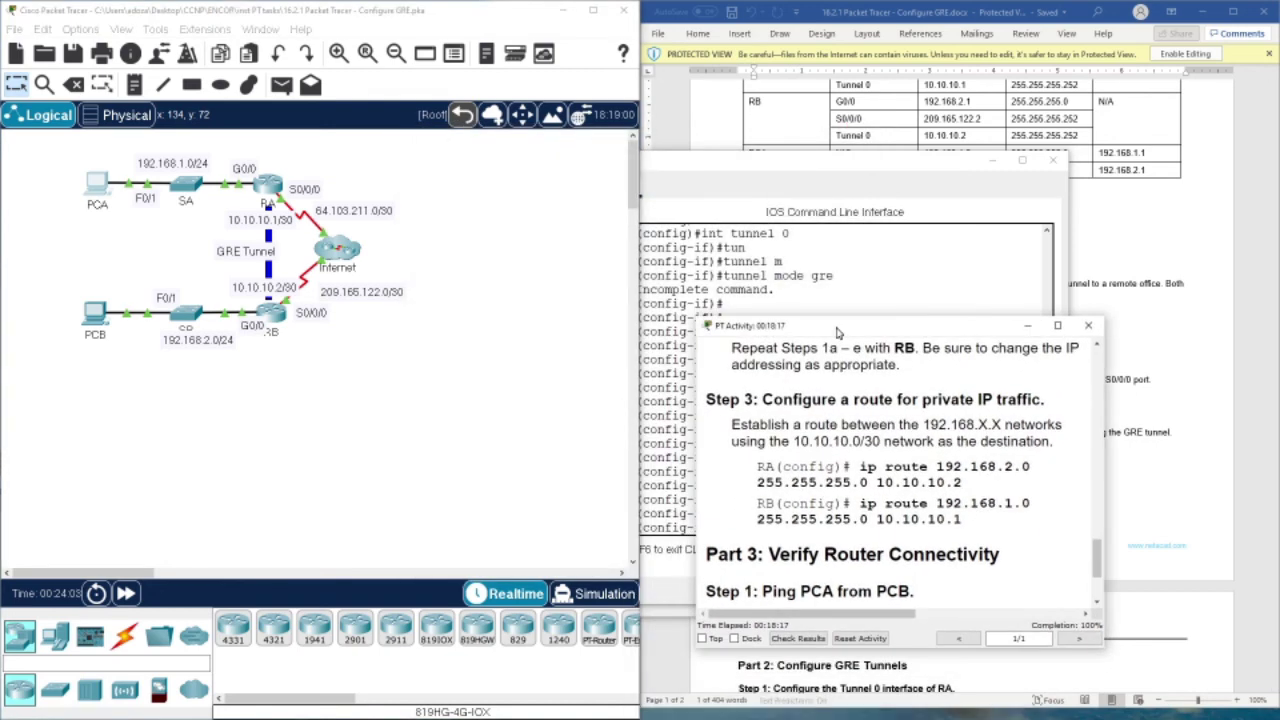
pyautogui.click(1170, 450)
pyautogui.scroll(-10, 803, 426)
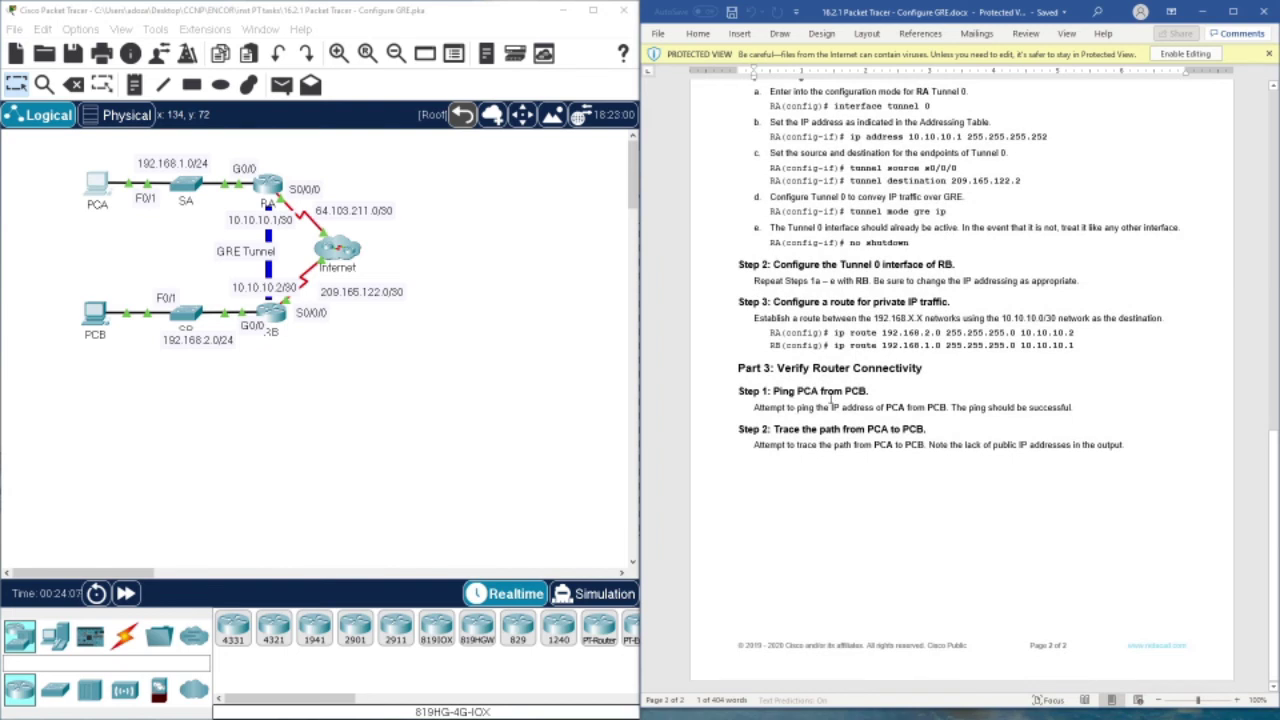
pyautogui.moveTo(773, 391); pyautogui.dragTo(946, 408)
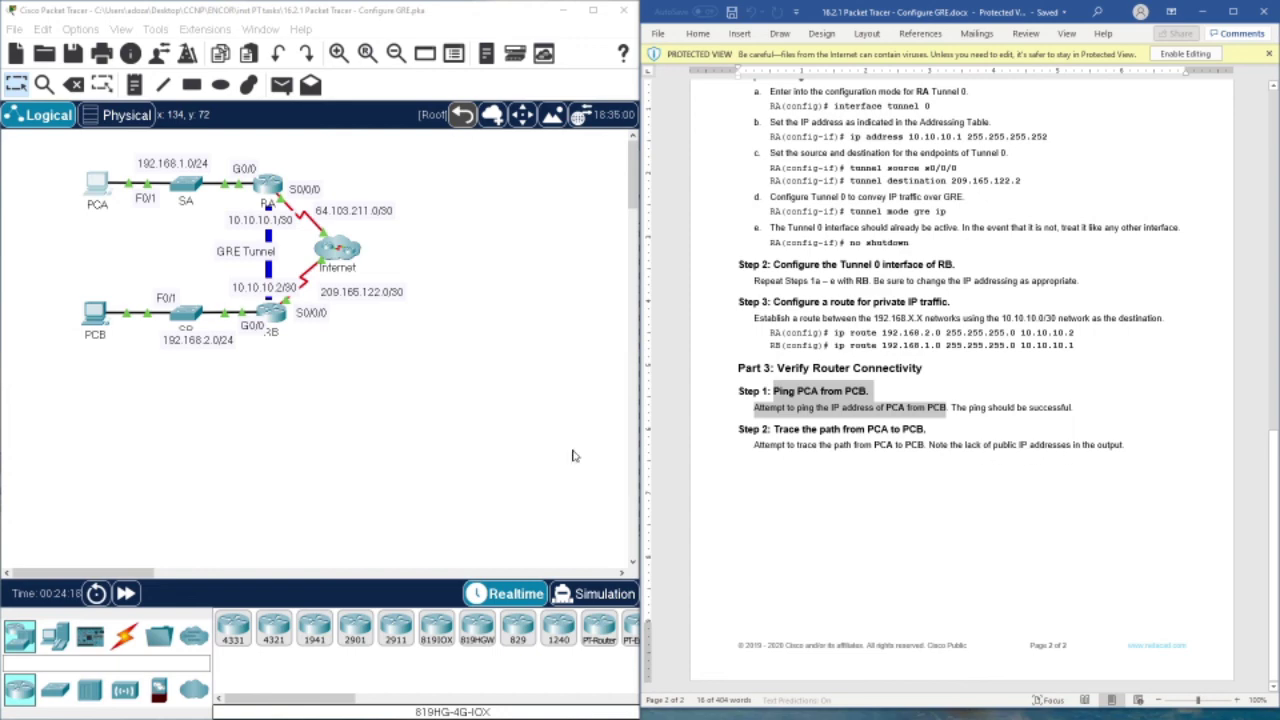
# Run tracert 192.168.1.2 from PCB's command prompt, reusing the address from the earlier ping
pyautogui.click(95, 313)
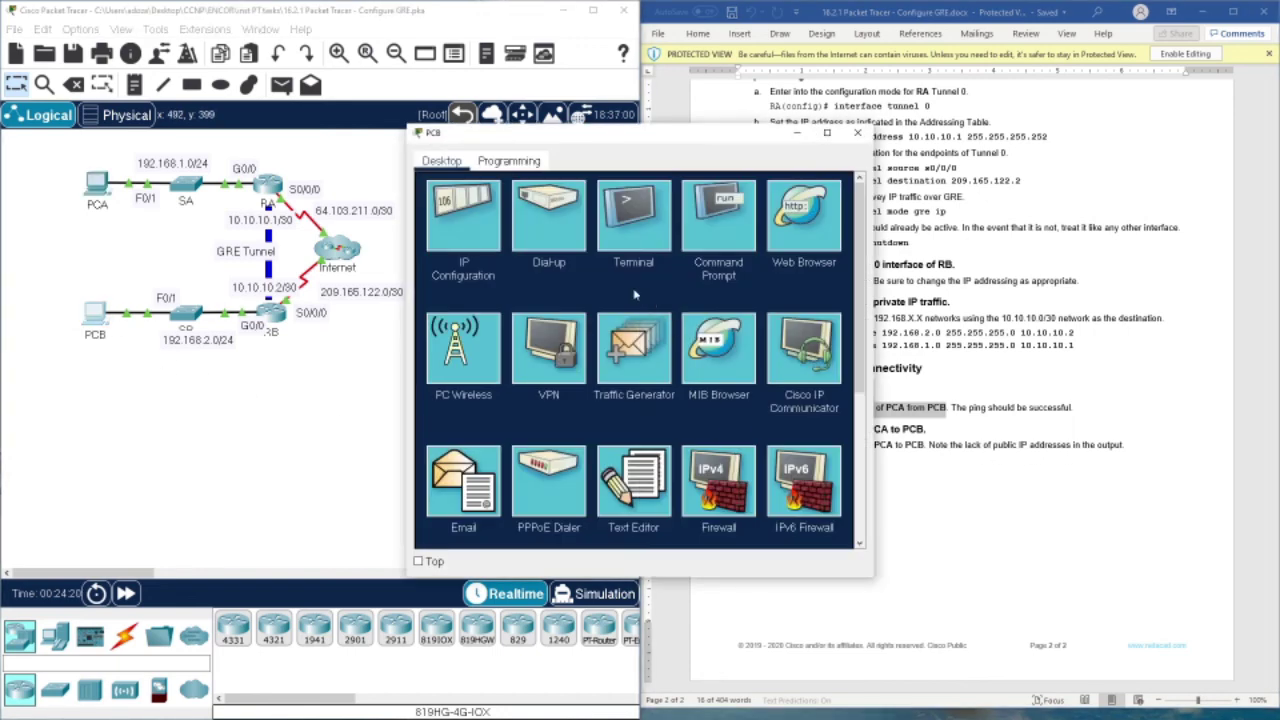
pyautogui.click(729, 236)
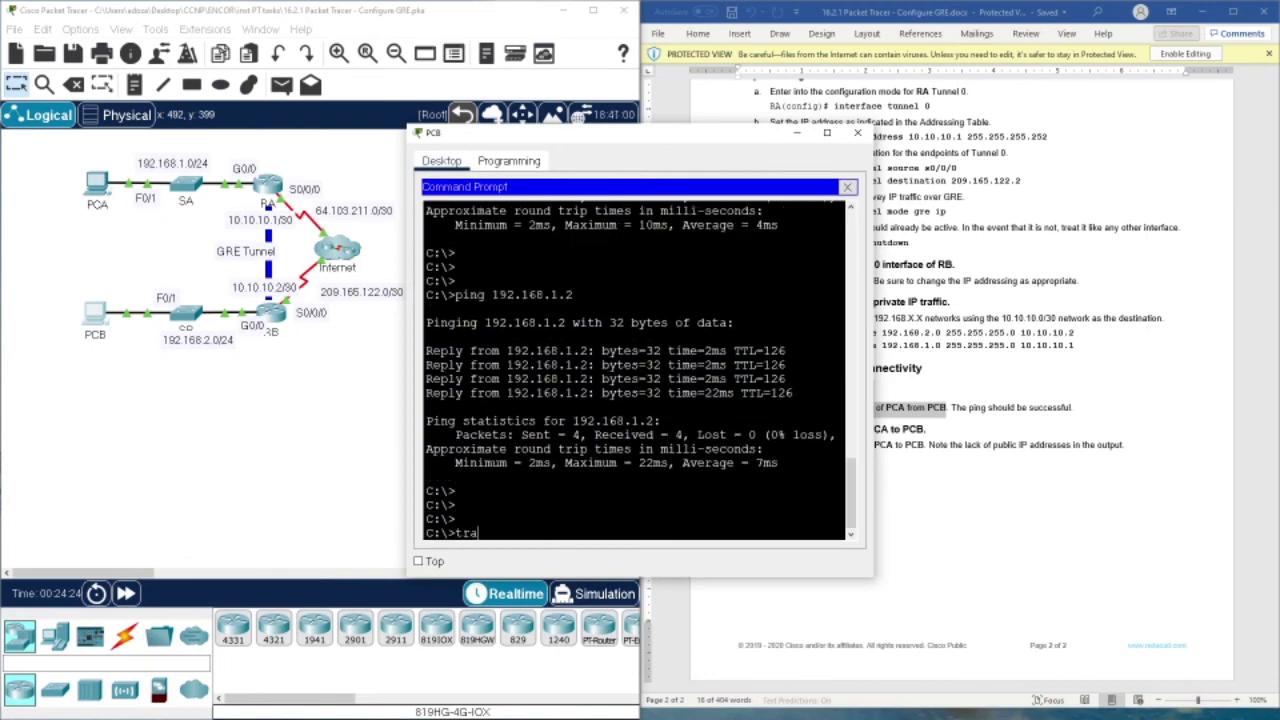
pyautogui.write('tracert')
pyautogui.moveTo(492, 295); pyautogui.dragTo(572, 296)
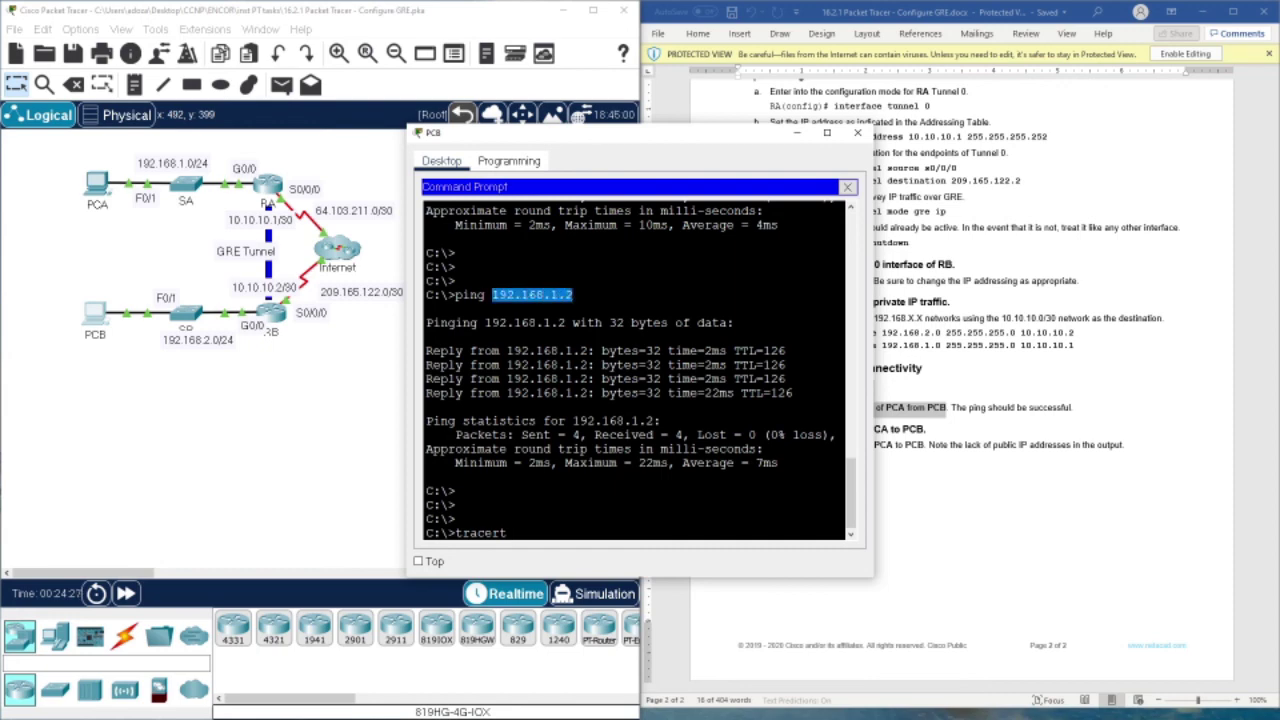
pyautogui.rightClick(568, 297)
pyautogui.click(600, 304)
pyautogui.rightClick(562, 478)
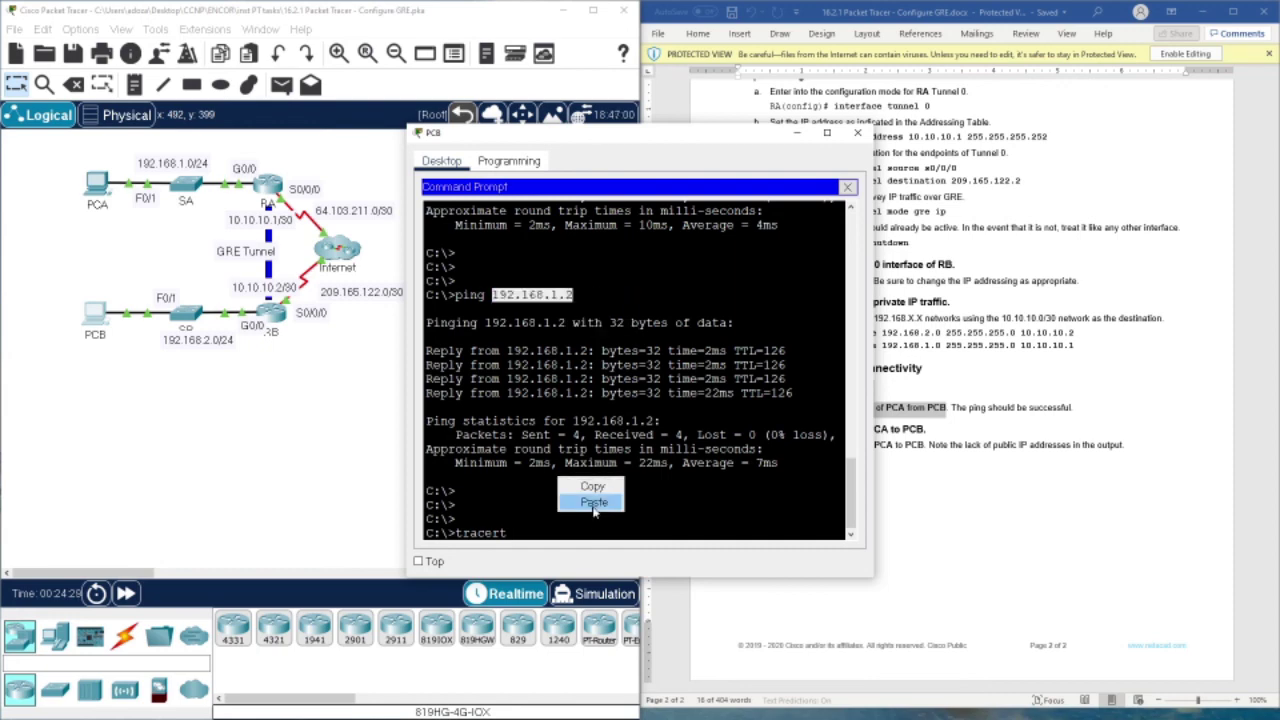
pyautogui.click(600, 500)
pyautogui.press('Return')
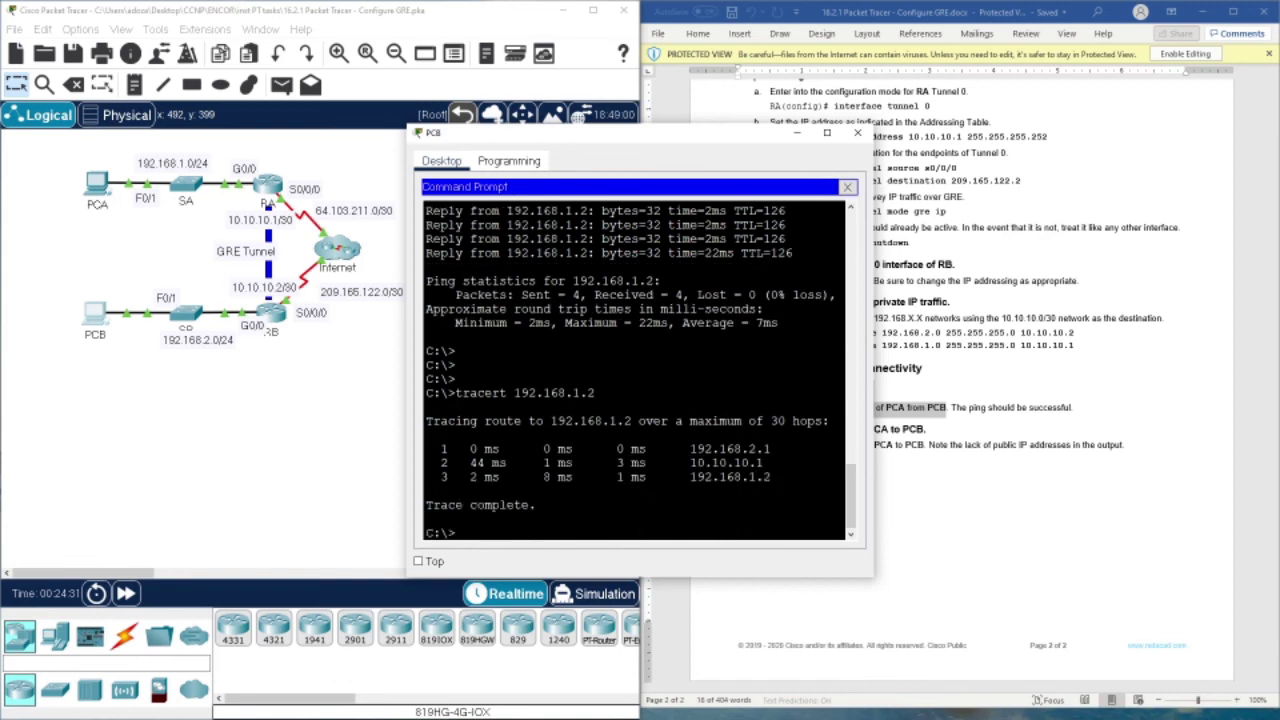
# Examine the hop addresses in PCB's trace output and close the command prompt
pyautogui.moveTo(685, 463); pyautogui.dragTo(765, 463)
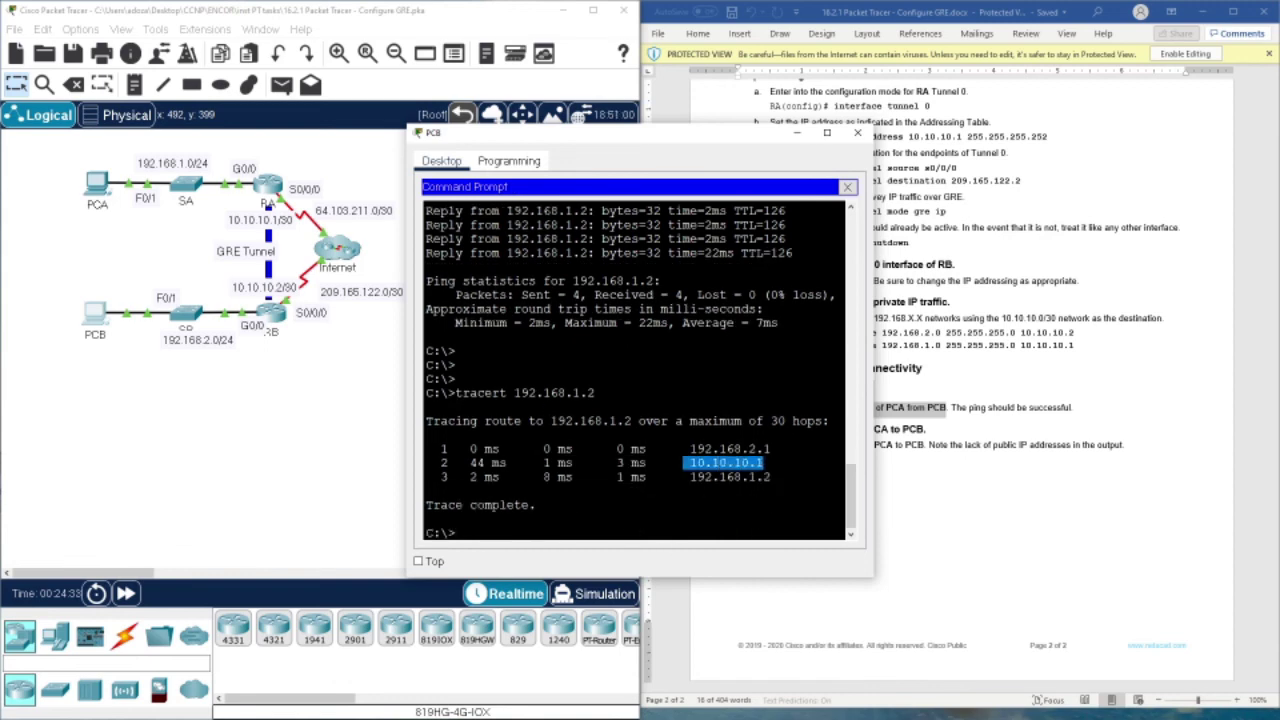
pyautogui.moveTo(676, 449); pyautogui.dragTo(770, 449)
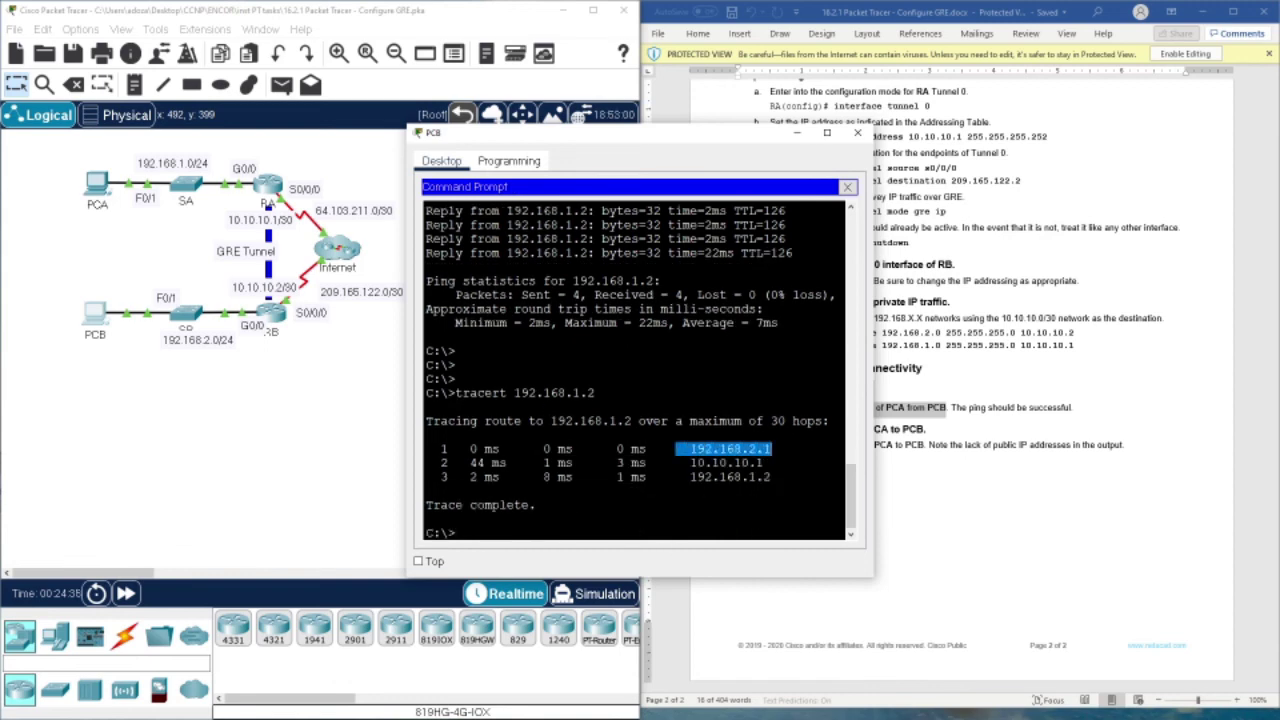
pyautogui.moveTo(689, 463); pyautogui.dragTo(764, 463)
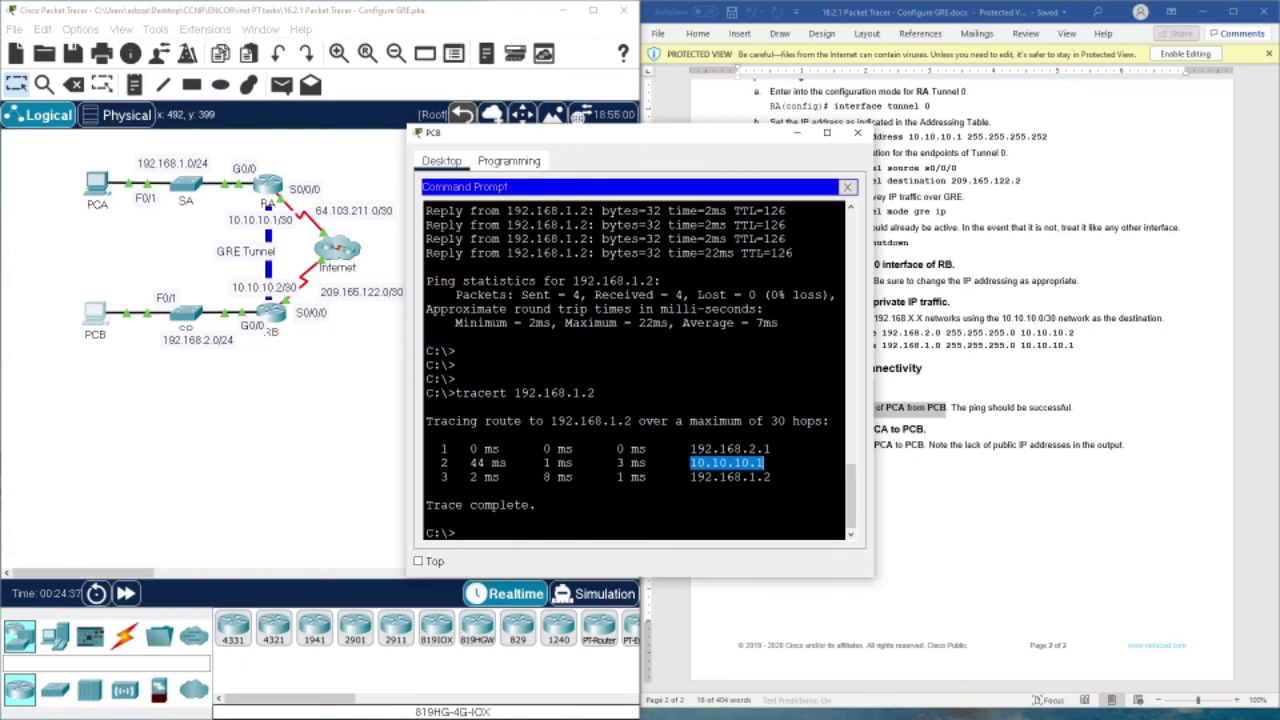
pyautogui.scroll(-1, 635, 370)
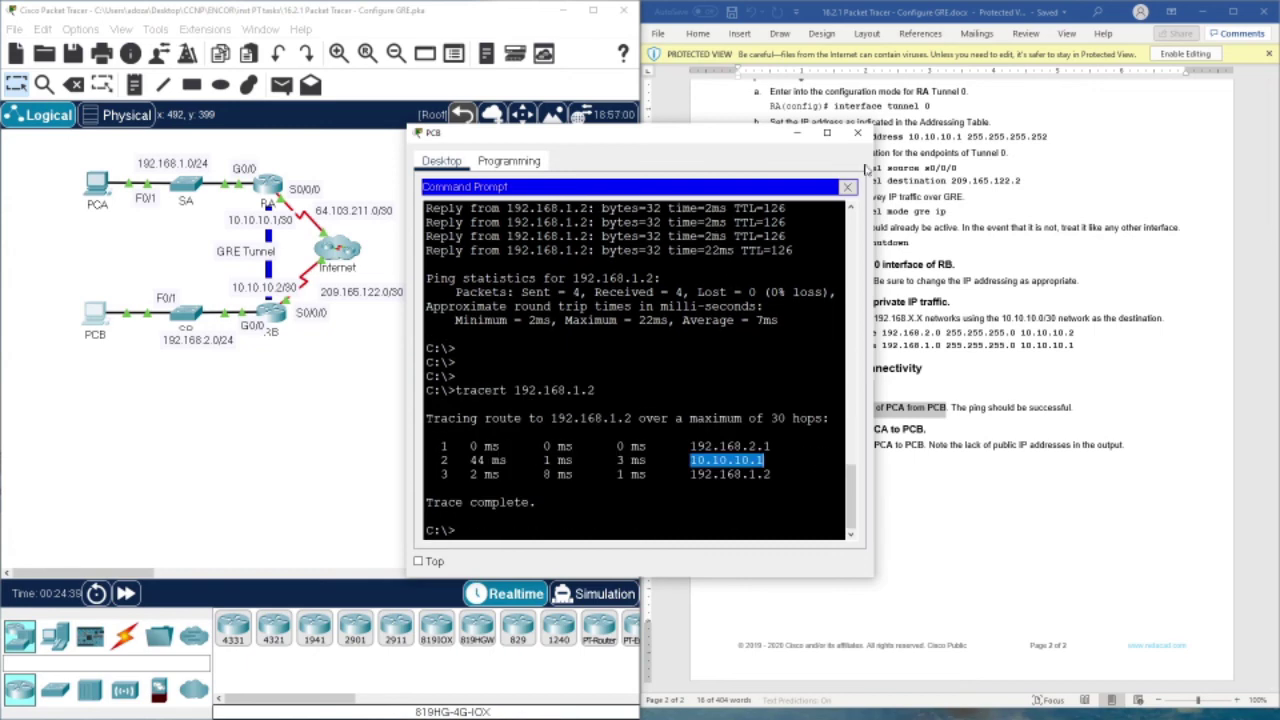
pyautogui.click(847, 187)
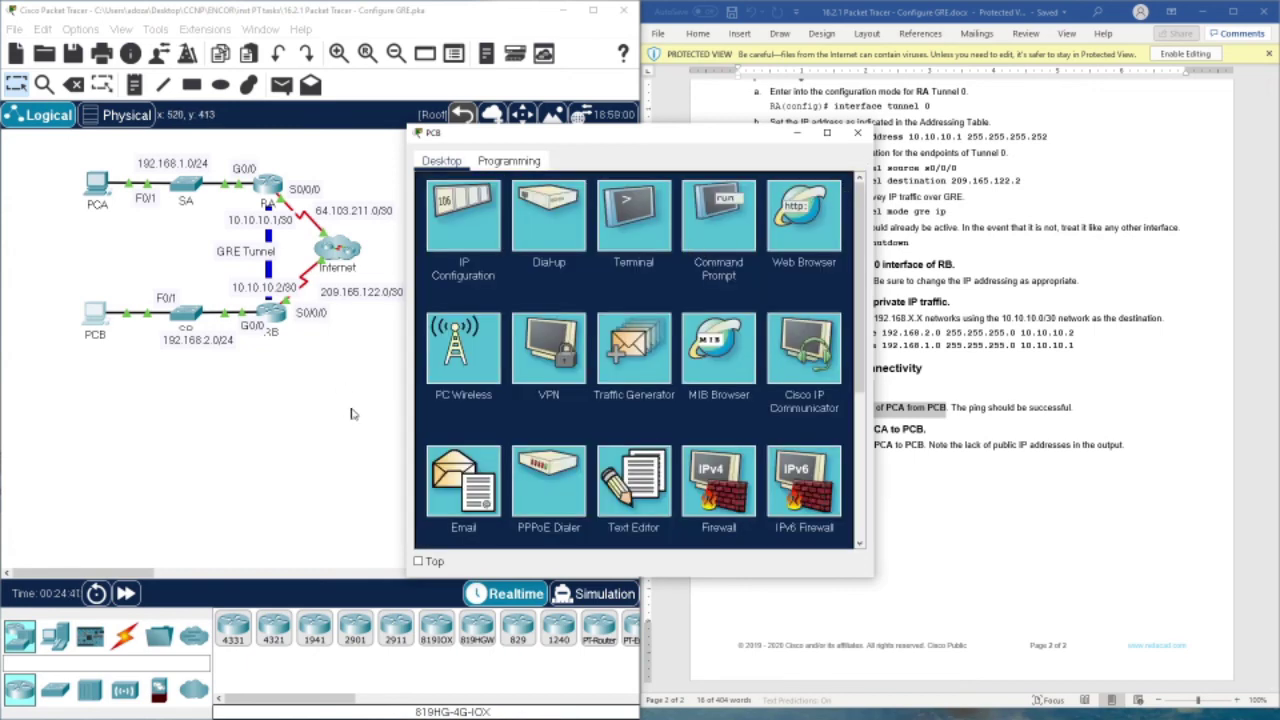
# Look up RB's Tunnel 0 IP address in the Word document's addressing table and close the PCB window
pyautogui.moveTo(655, 138); pyautogui.dragTo(398, 184)
pyautogui.scroll(15, 935, 348)
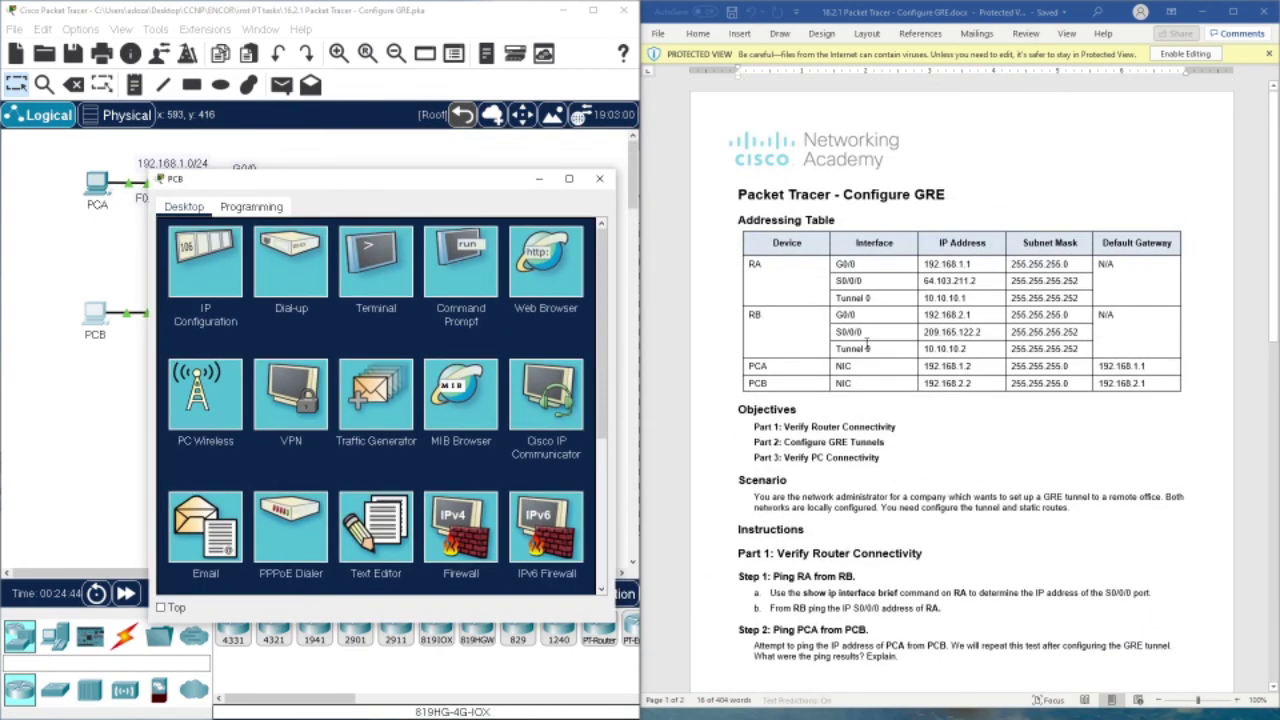
pyautogui.moveTo(926, 348); pyautogui.dragTo(1008, 349)
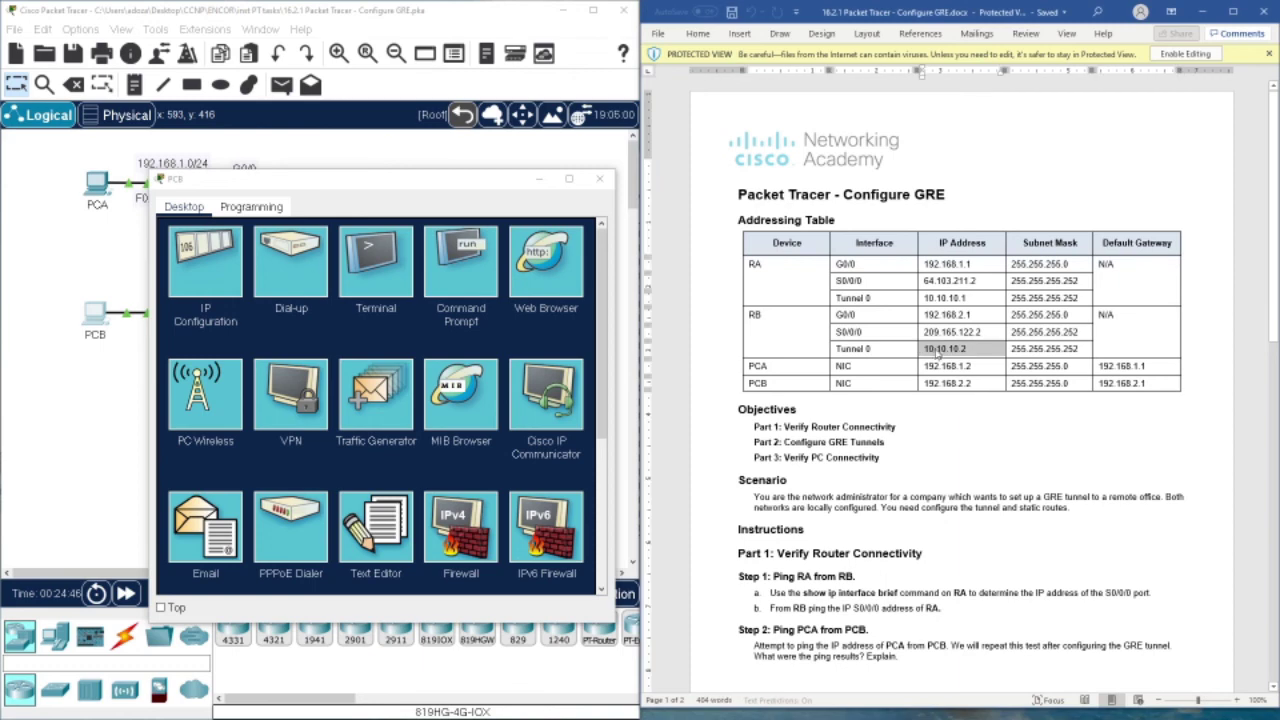
pyautogui.click(599, 178)
# Bring up RB's CLI and exit interface and global configuration back to privileged EXEC mode
pyautogui.click(276, 185)
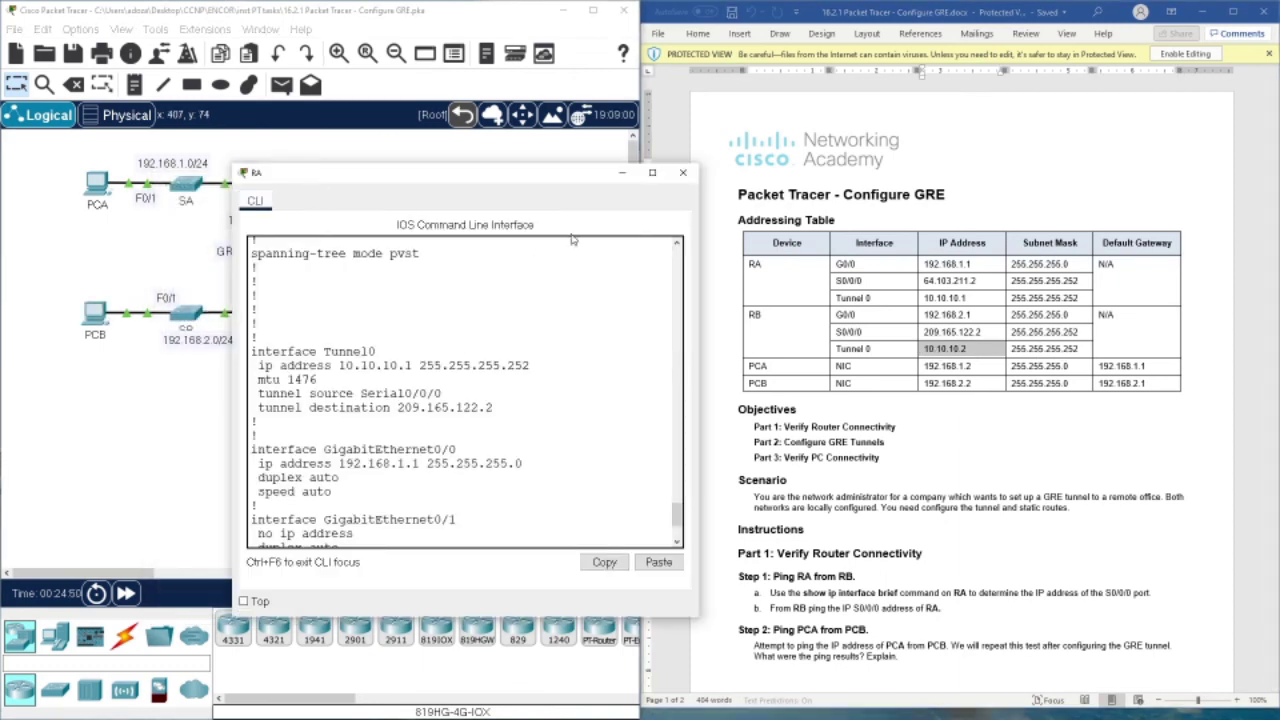
pyautogui.click(286, 318)
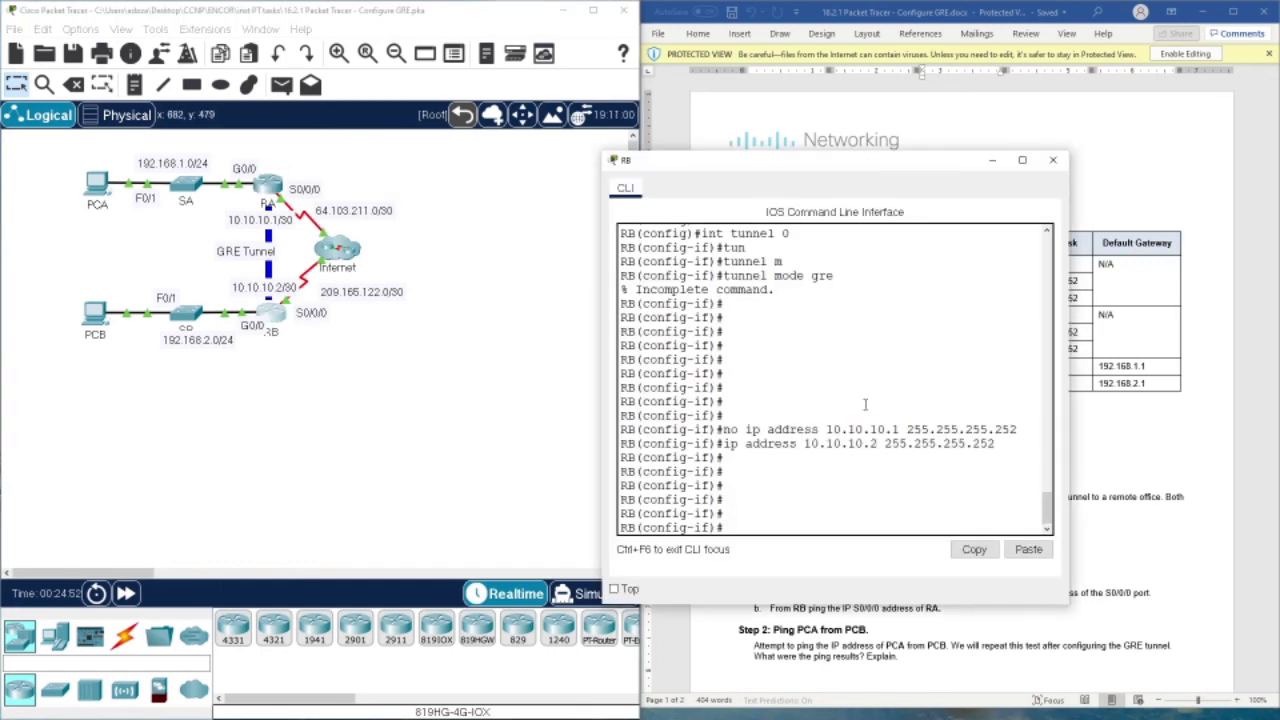
pyautogui.press('Return')
pyautogui.press('Return')
pyautogui.press('Return')
pyautogui.press('Return')
pyautogui.press('Return')
pyautogui.press('Return')
pyautogui.press('Return')
pyautogui.press('Return')
pyautogui.write('e')
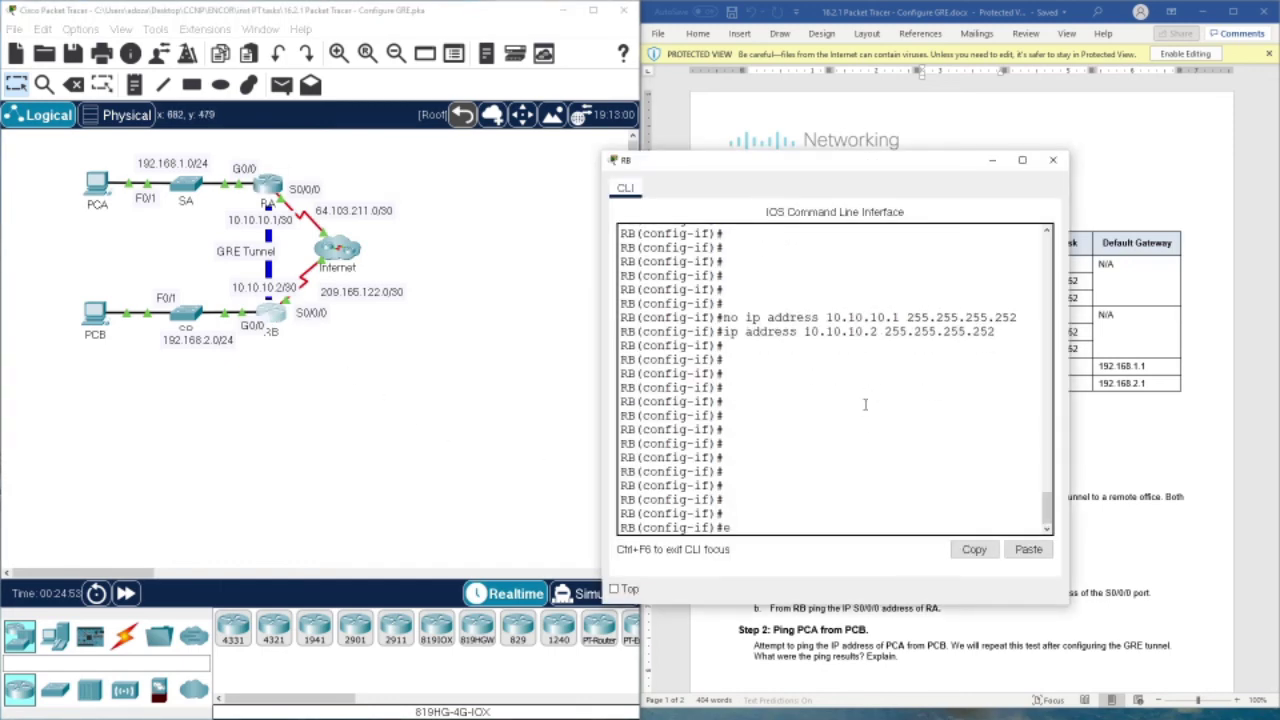
pyautogui.write('xit')
pyautogui.press('Return')
pyautogui.press('Return')
pyautogui.press('Return')
pyautogui.write('ex')
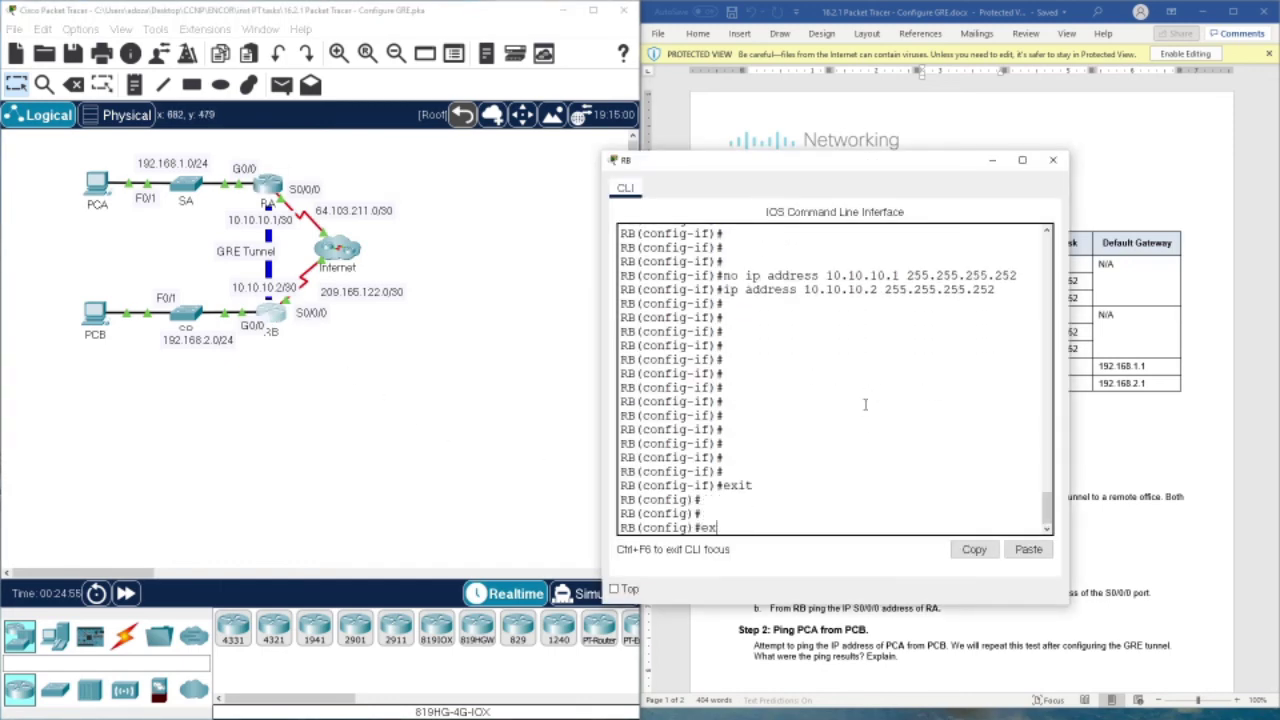
pyautogui.write('it')
pyautogui.press('Return')
pyautogui.press('Return')
pyautogui.press('Return')
# Show RB's running configuration and bring its Tunnel0 section into view beside the addressing table
pyautogui.write('s')
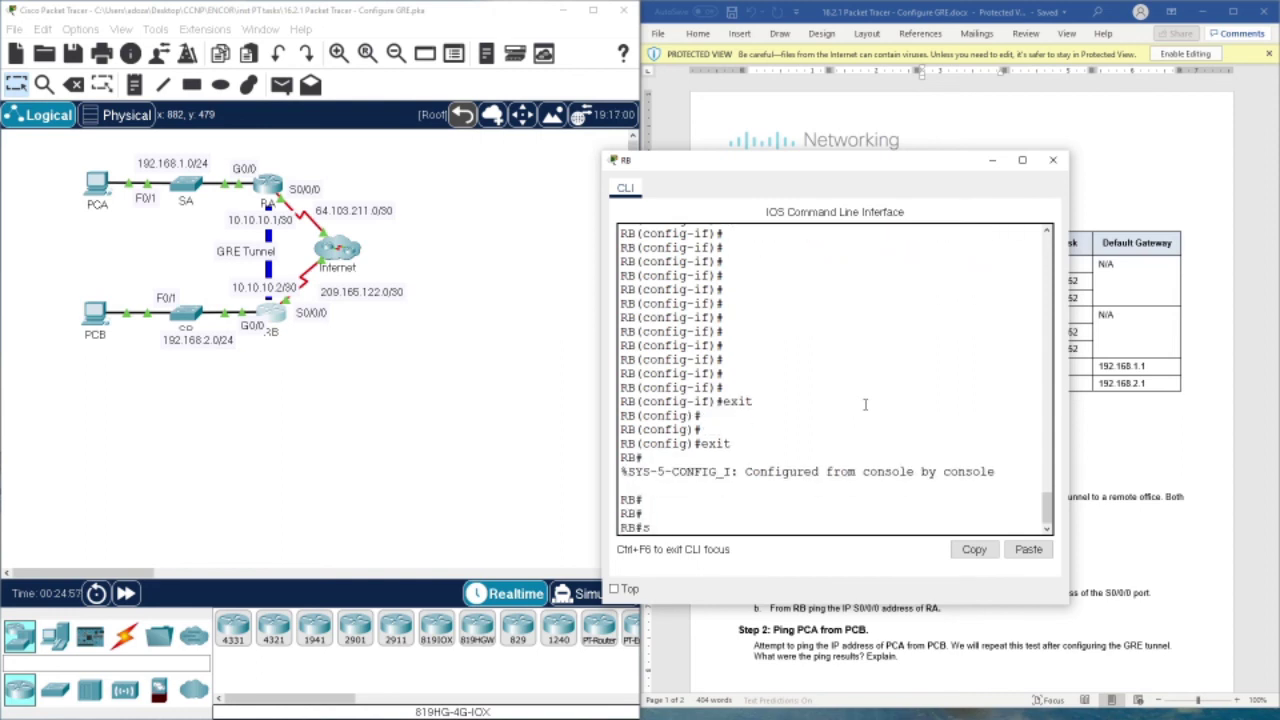
pyautogui.write('how ru')
pyautogui.press('Tab')
pyautogui.press('Return')
pyautogui.press('space')
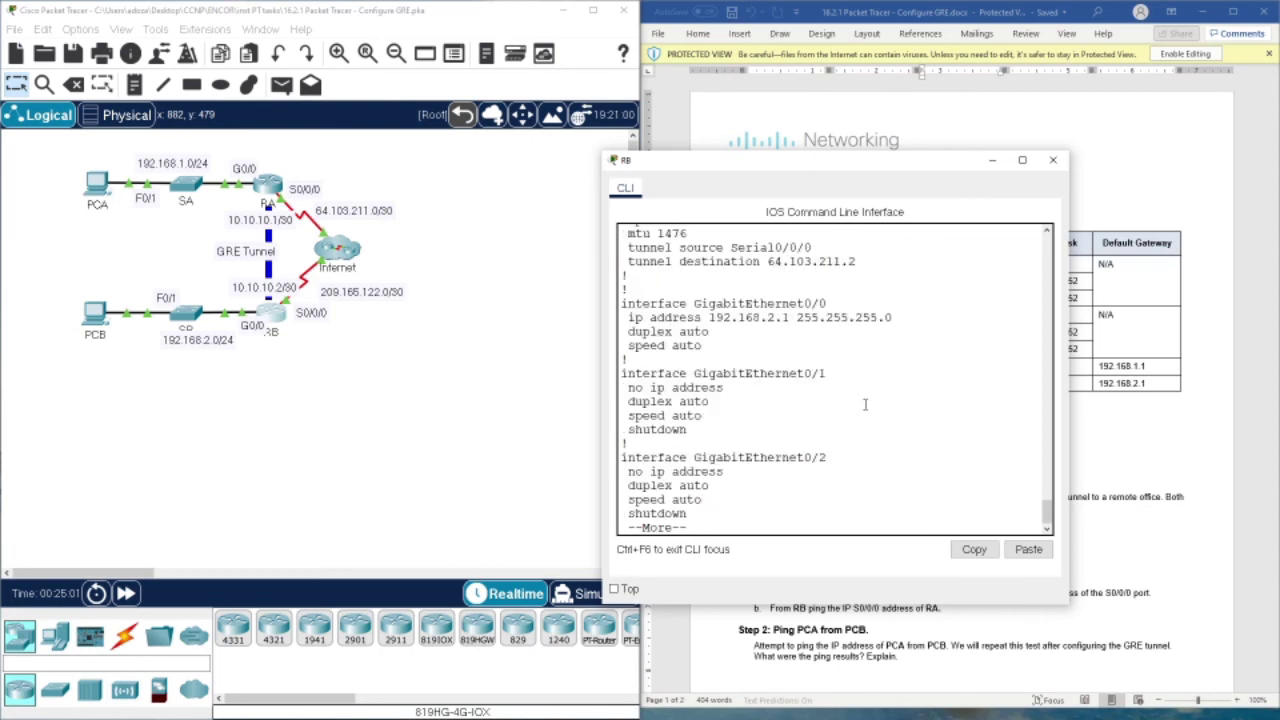
pyautogui.scroll(6, 841, 409)
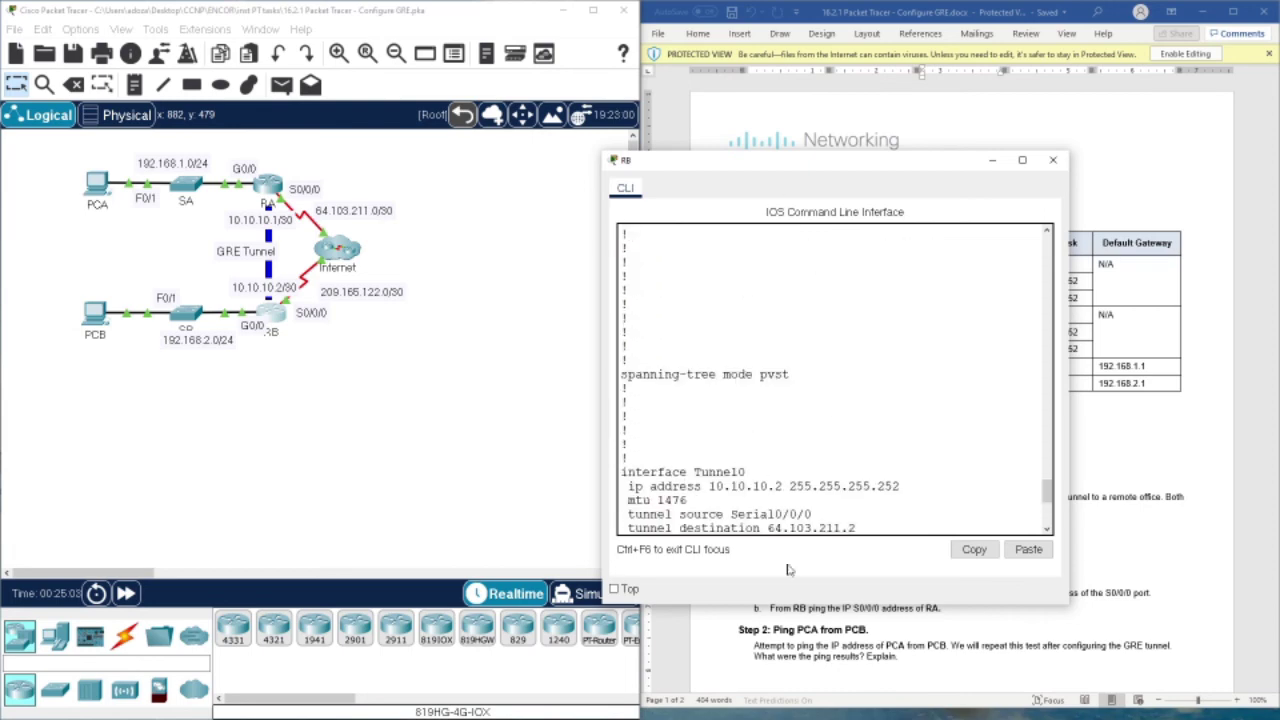
pyautogui.moveTo(786, 603); pyautogui.dragTo(781, 656)
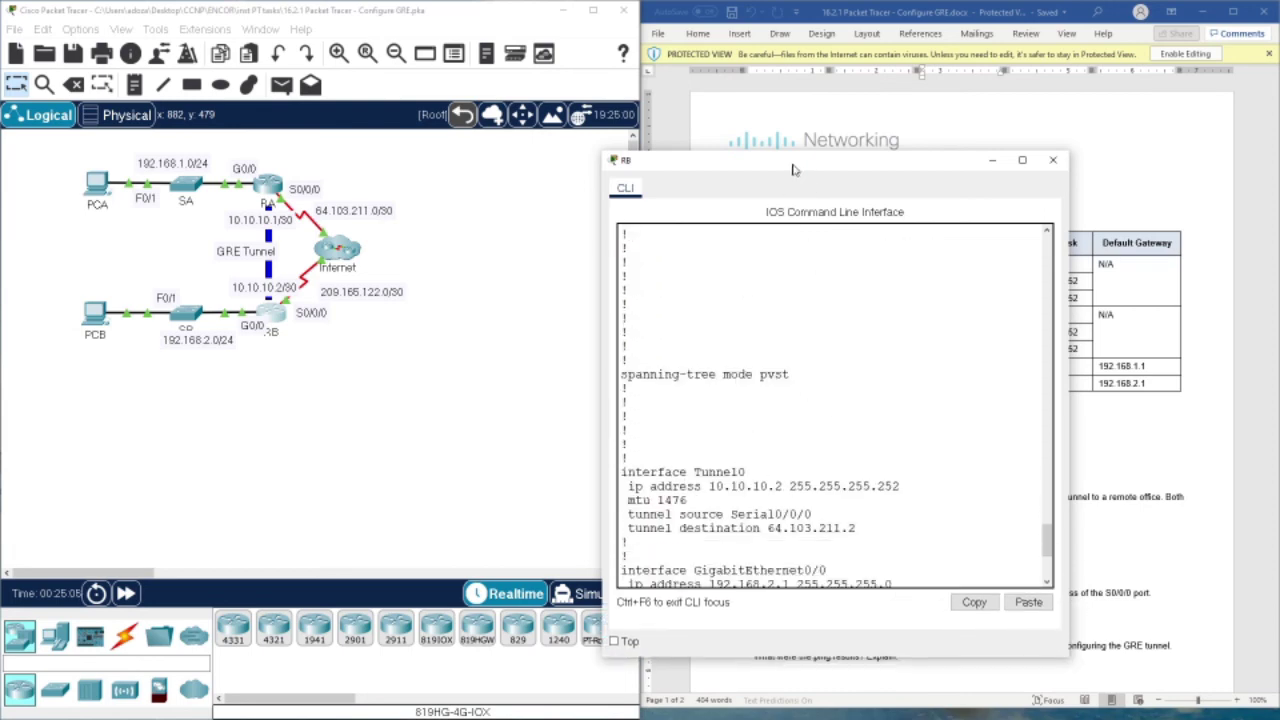
pyautogui.moveTo(796, 166); pyautogui.dragTo(392, 138)
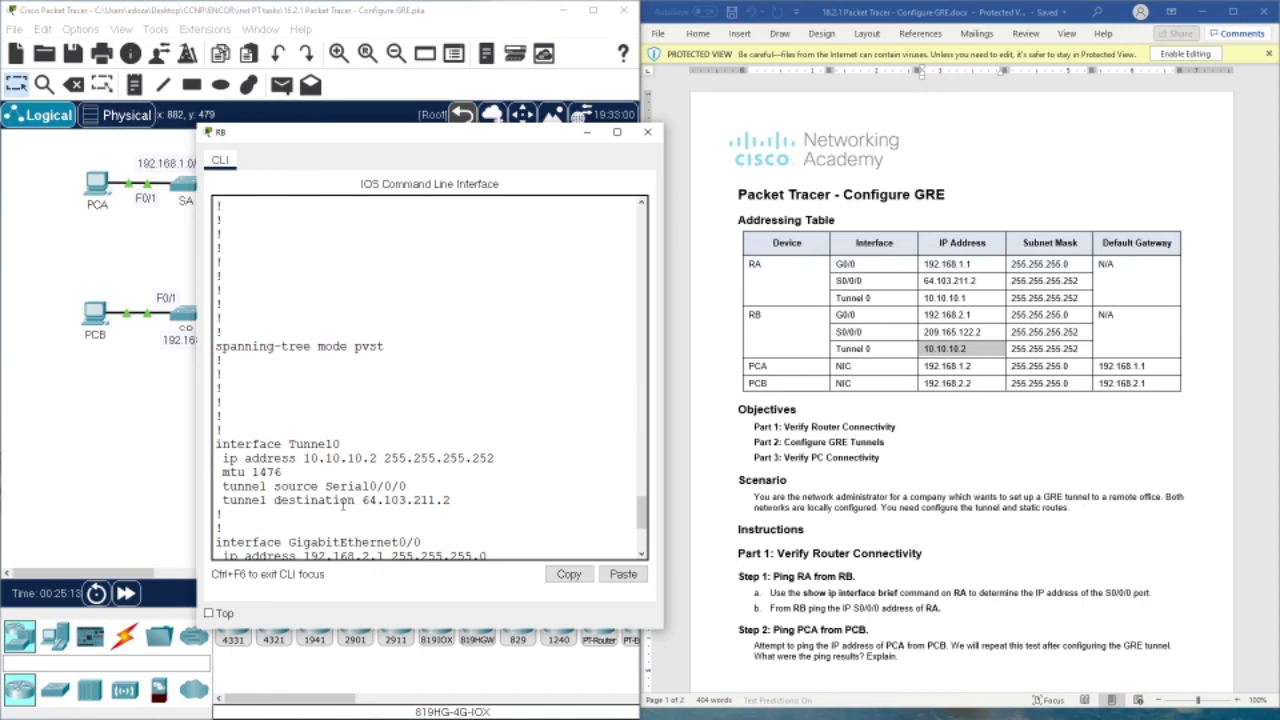
# Compare RB's tunnel destination with RA's S0/0/0 address in the addressing table and close the RB window
pyautogui.moveTo(362, 500); pyautogui.dragTo(451, 500)
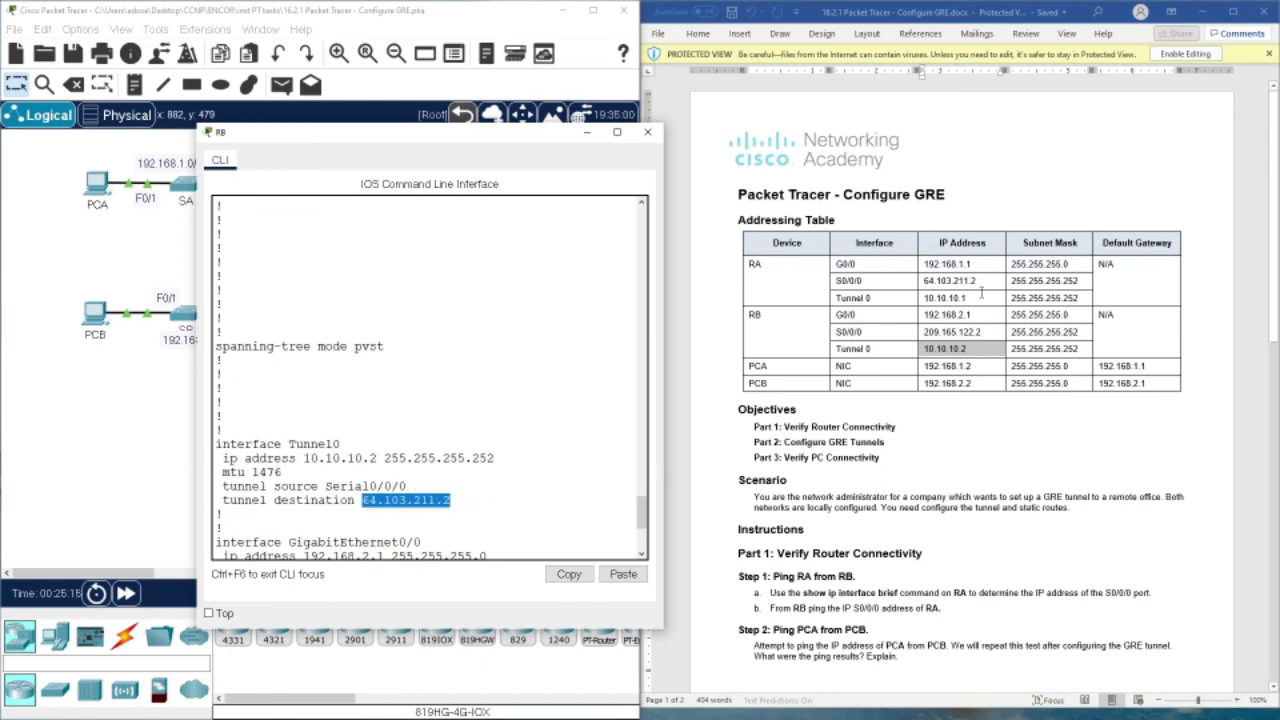
pyautogui.doubleClick(925, 281)
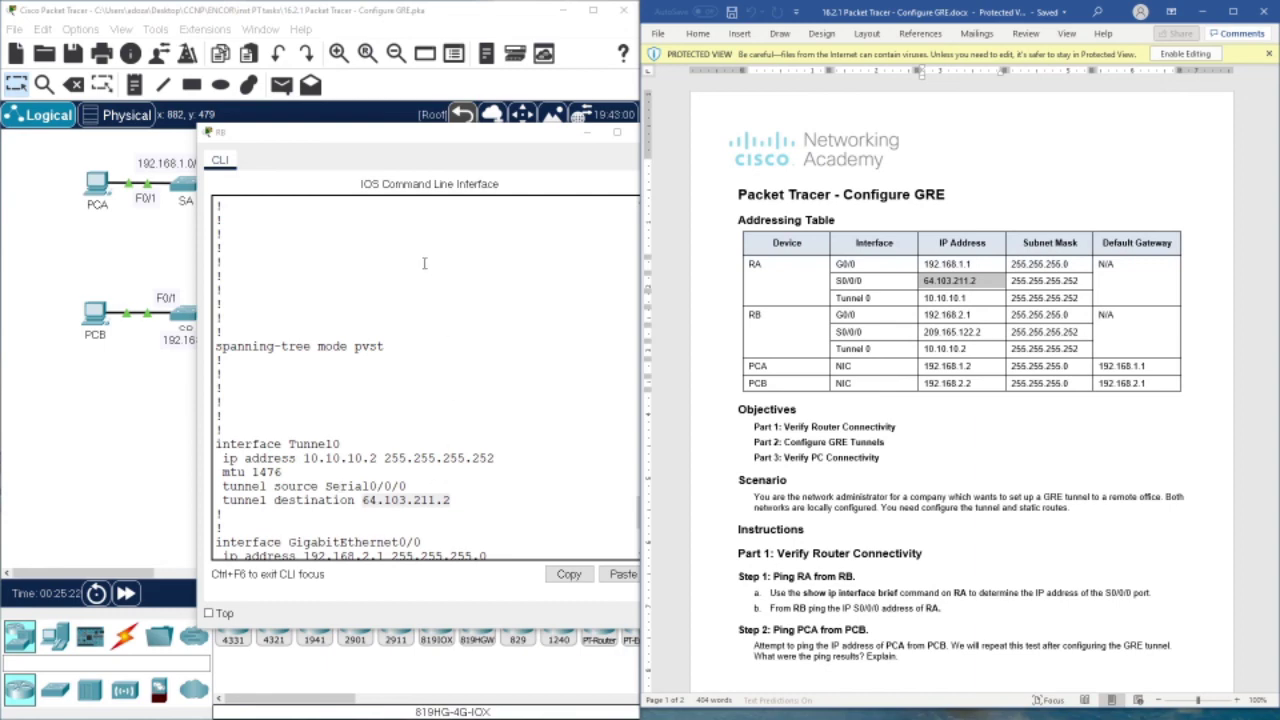
pyautogui.click(620, 142)
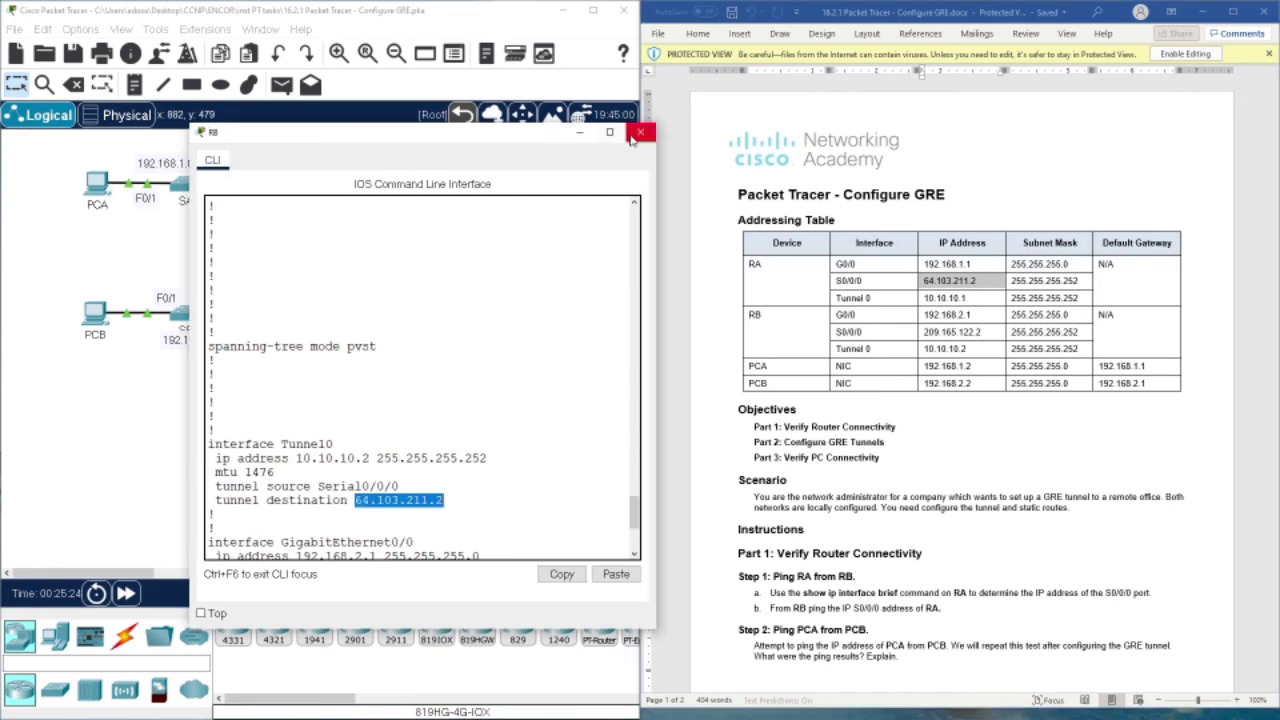
pyautogui.click(639, 133)
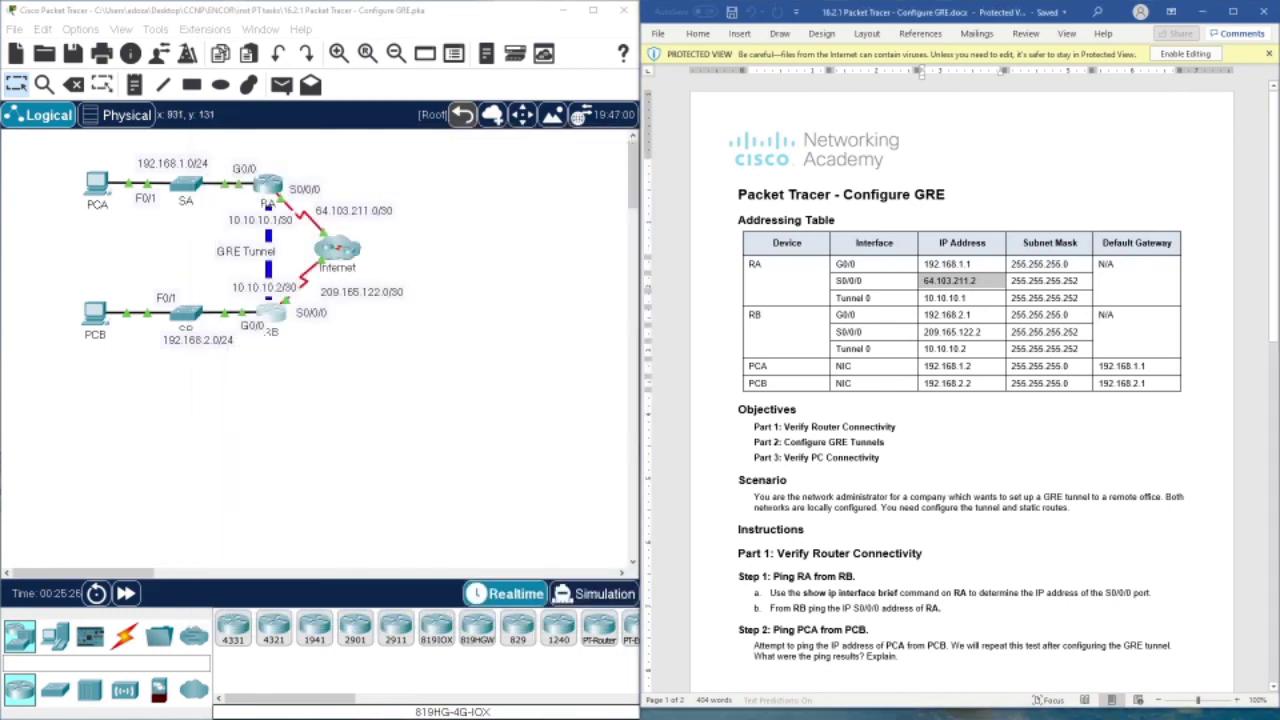